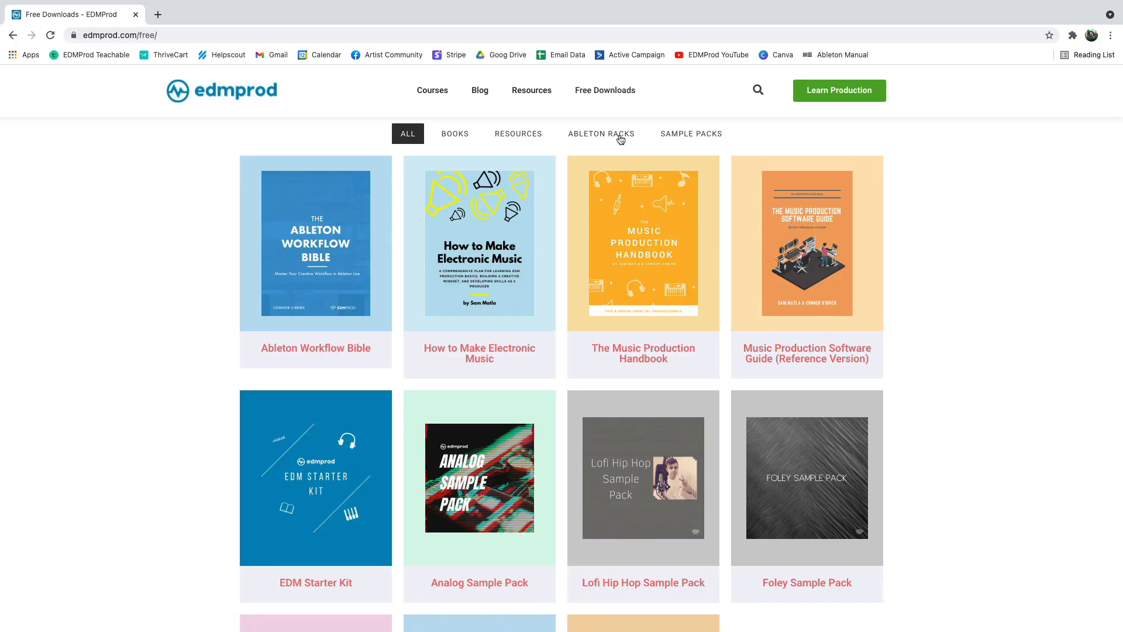
Step: Browse the free downloads on the EDMProd site, filtering by Sample Packs and by Resources
left_click(659, 138)
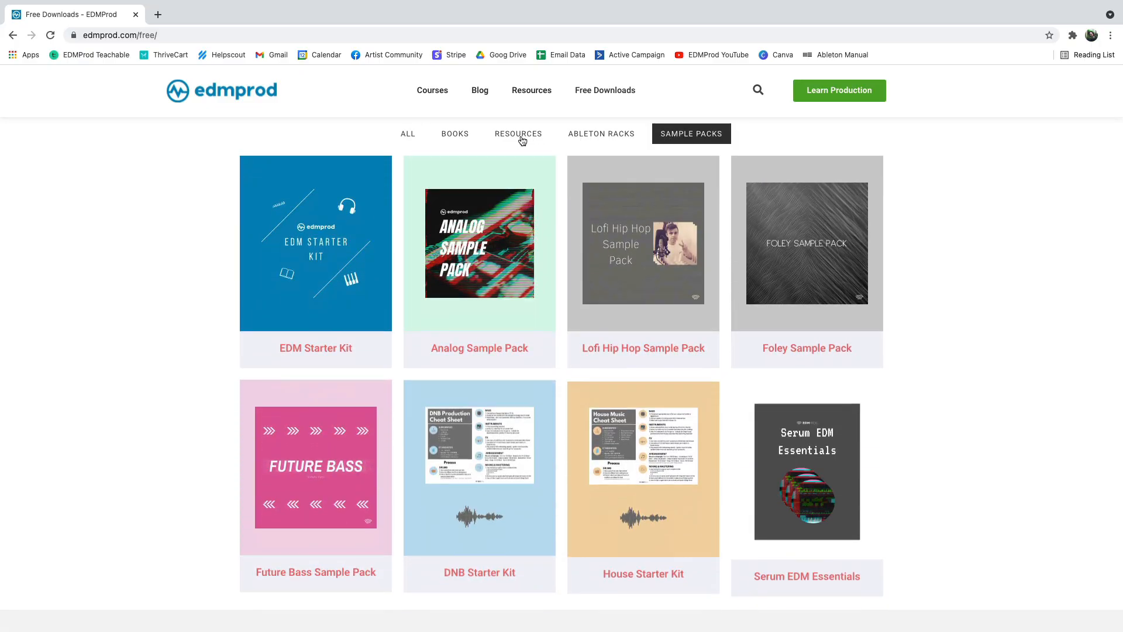
left_click(520, 135)
scroll(517, 158, "down", 6)
scroll(517, 166, "down", 3)
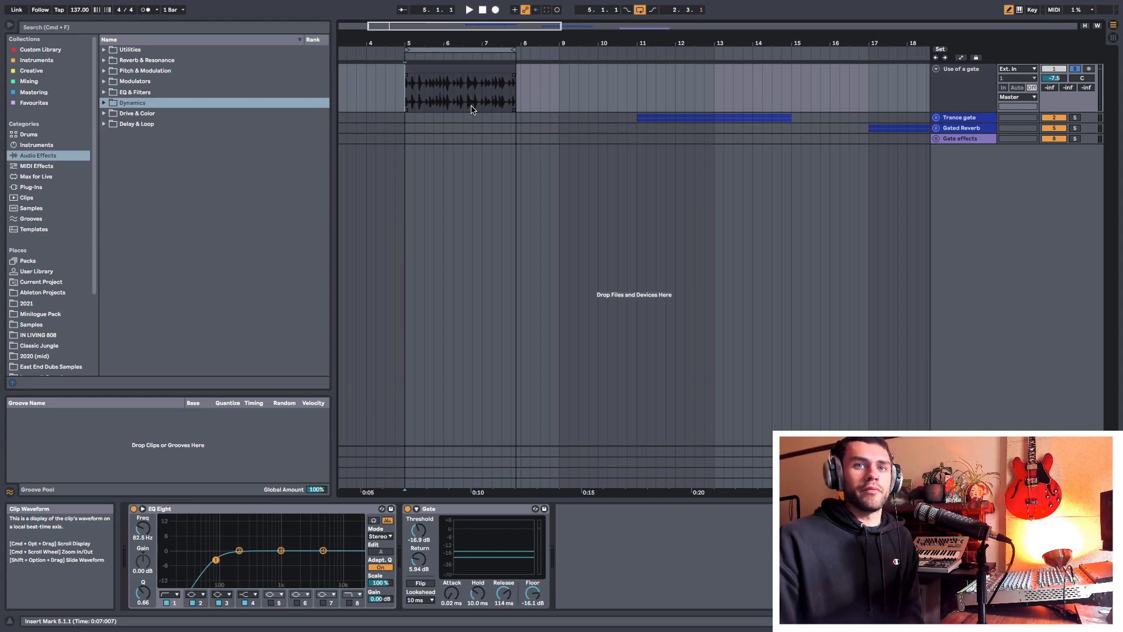
Step: Play the drum loop at bar 5 on the "Use of a gate" track with its existing Gate active
key("plus")
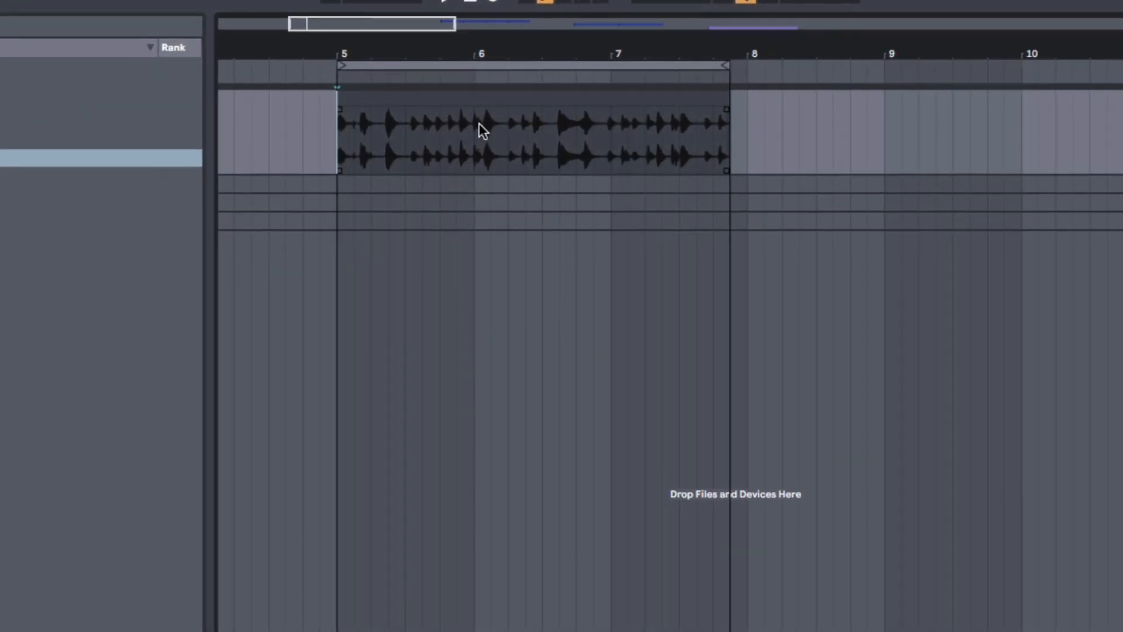
key("space")
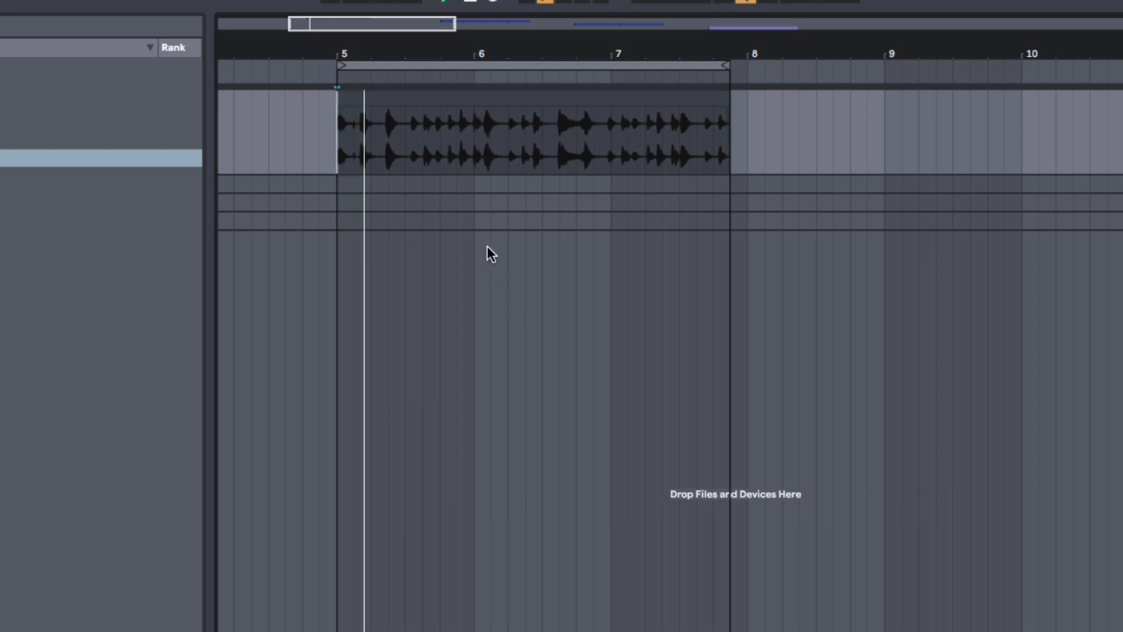
mouse_move(474, 58)
left_mouse_down()
mouse_move(474, 77)
mouse_move(471, 51)
left_mouse_up()
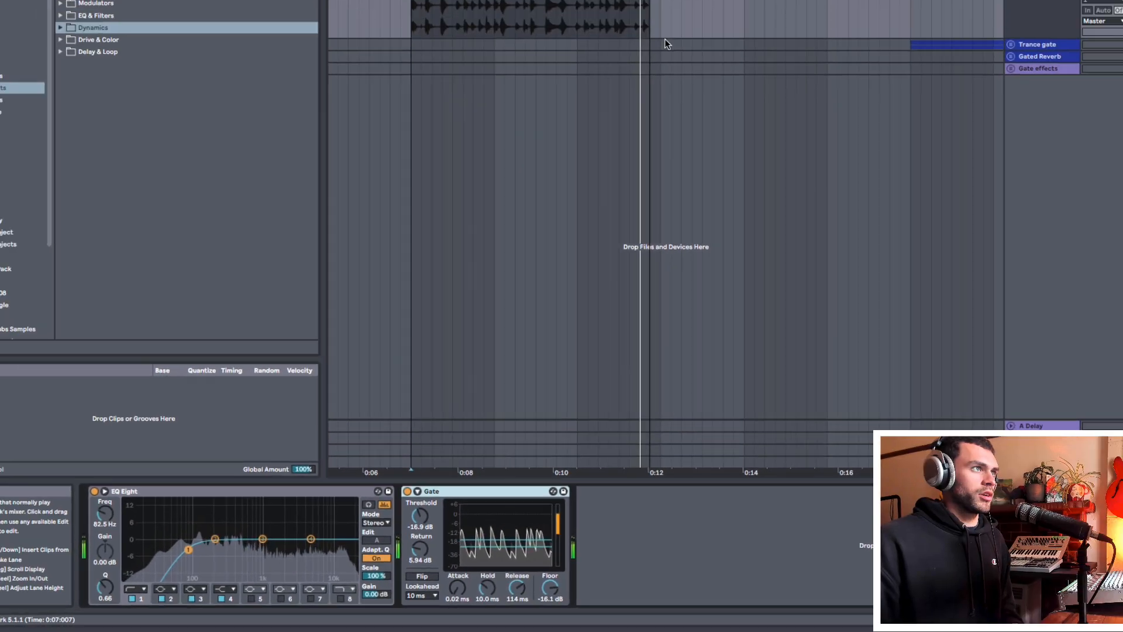
key("space")
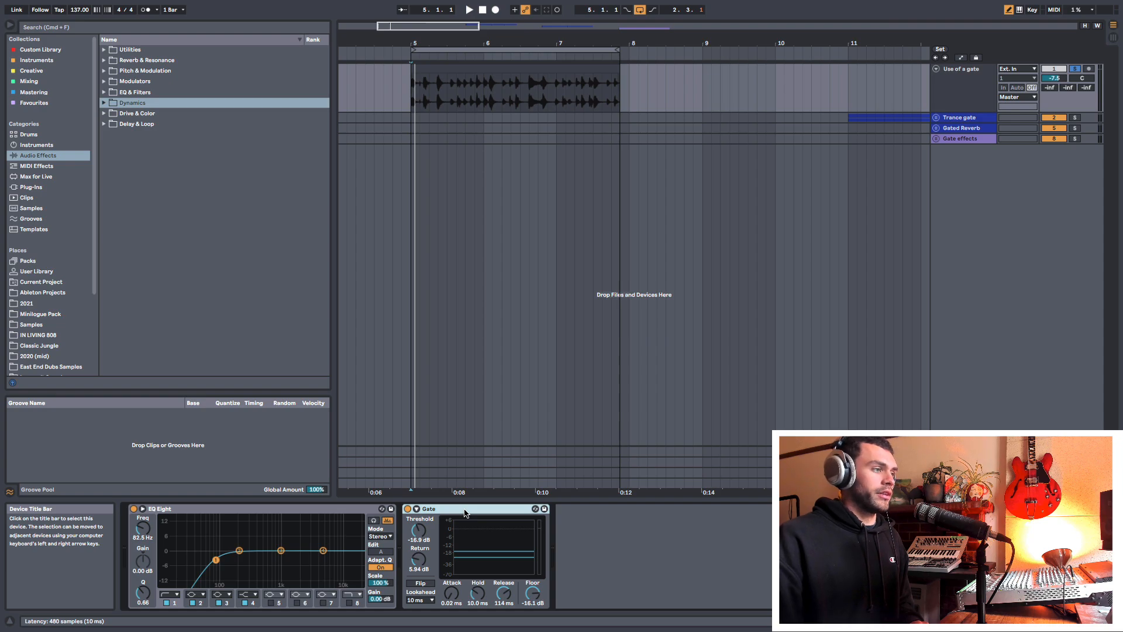
Step: Replace the Gate on the drum loop track with a fresh Gate from the Dynamics audio effects
key("Delete")
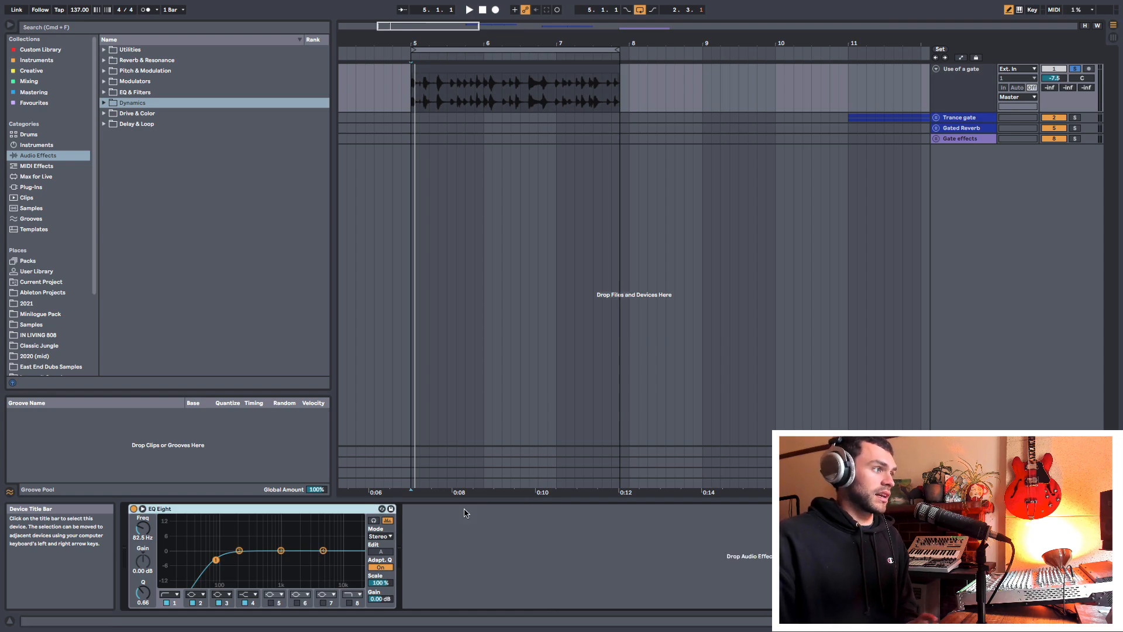
left_click(104, 102)
double_click(132, 145)
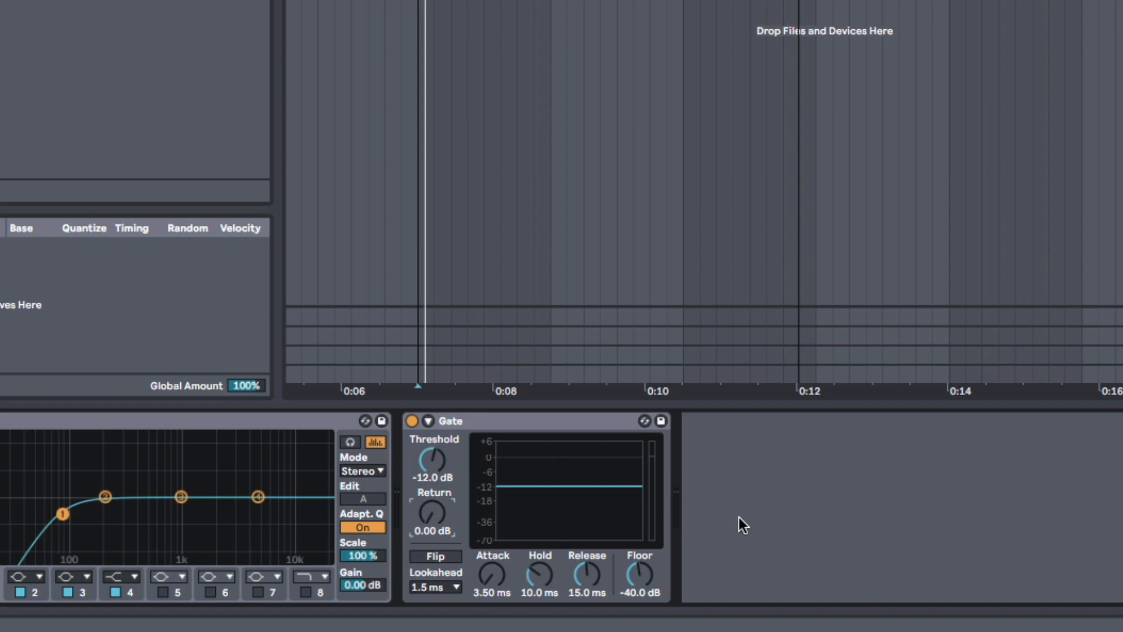
Step: Play the loop and set the Gate's Threshold to -15.0 dB and its Floor to -inf dB
key("space")
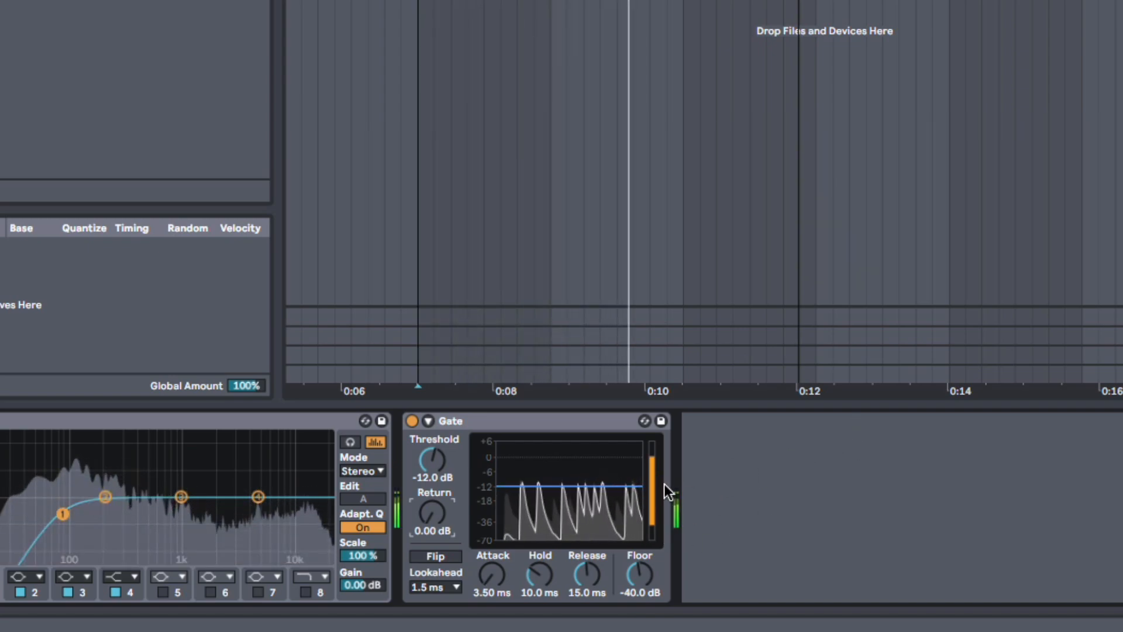
left_click(434, 461)
left_click_drag(434, 461, 434, 467)
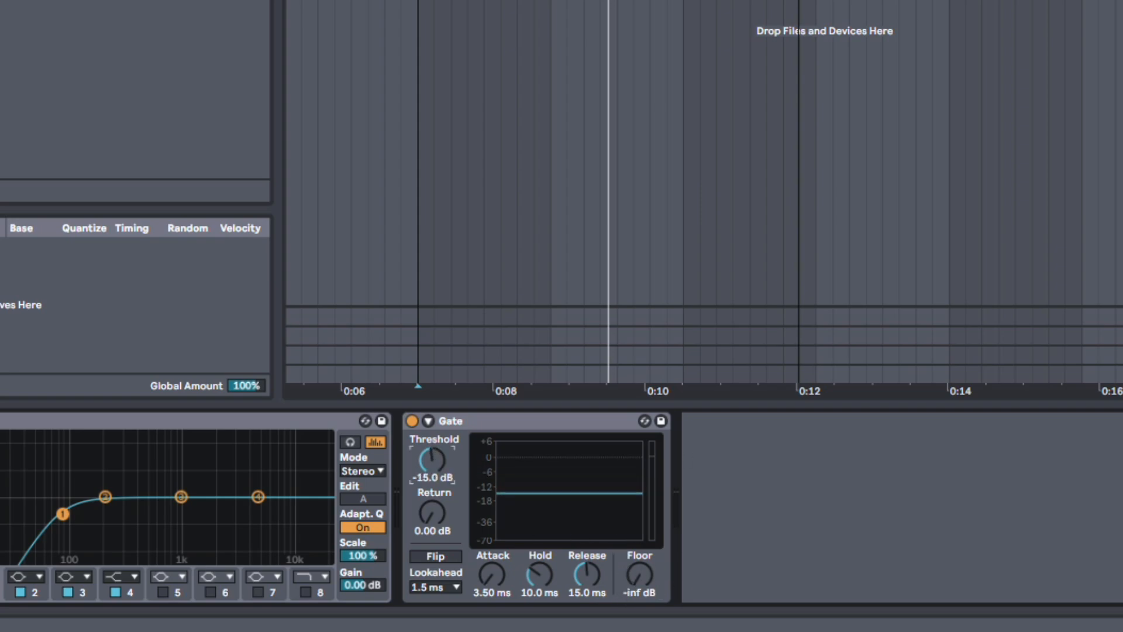
Step: Audition the Gate's Threshold at -6.06 dB, -14.3 dB and -10.2 dB on the drum loop
key("space")
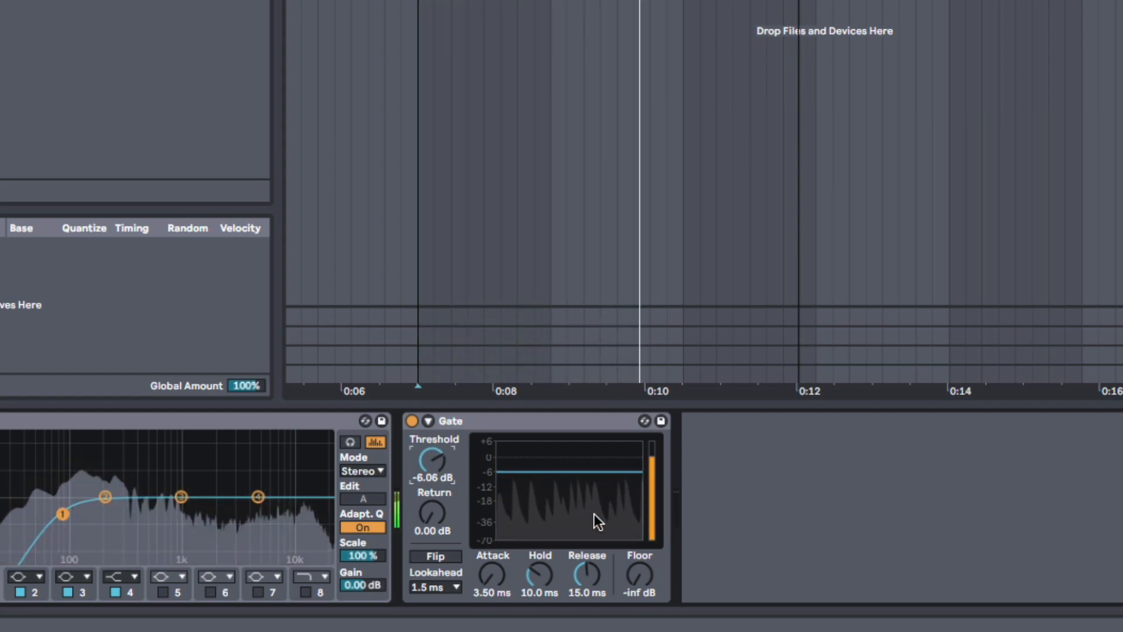
left_click_drag(443, 475, 529, 509)
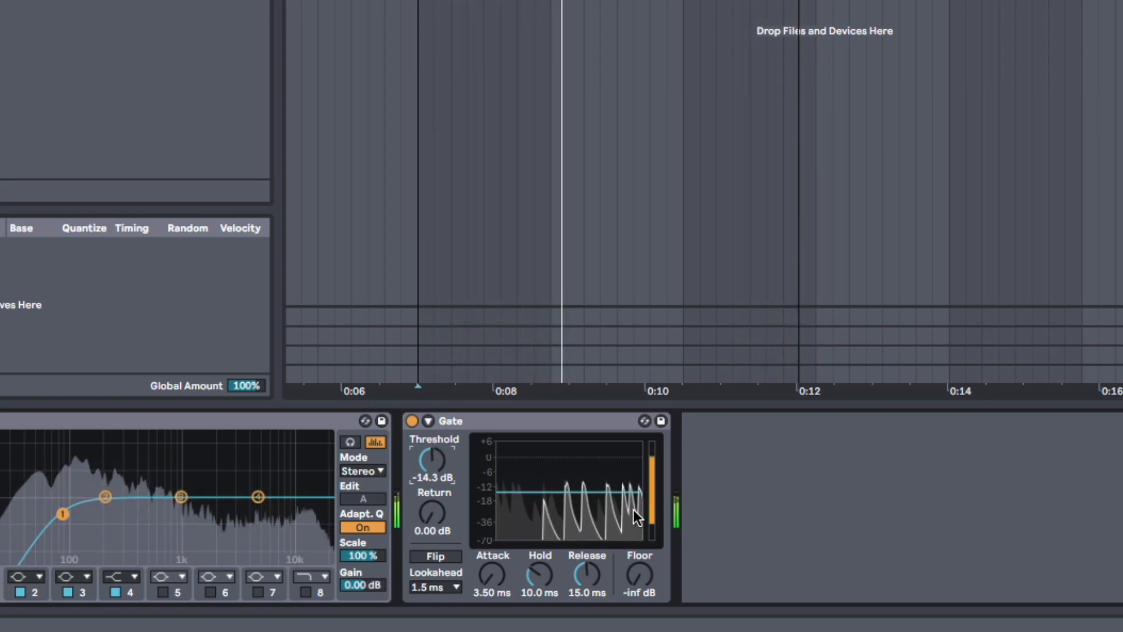
left_click_drag(454, 472, 455, 459)
key("space")
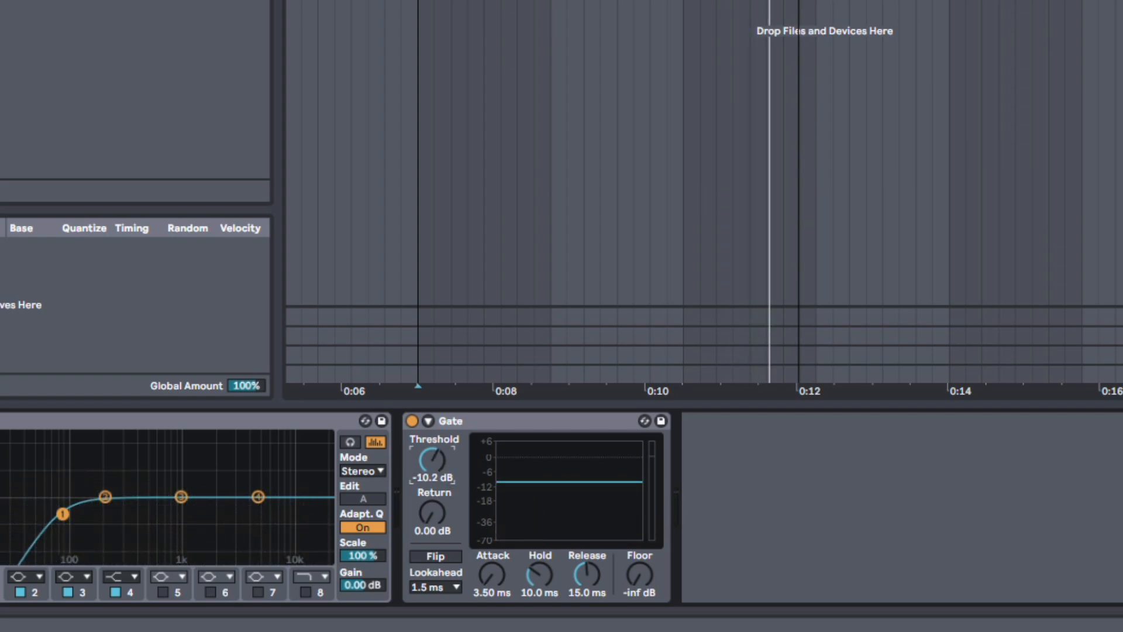
Step: Try lower Gate Threshold values down to -16.5 dB with a Return of 3.62 dB, and reset Return to 0.00 dB
key("space")
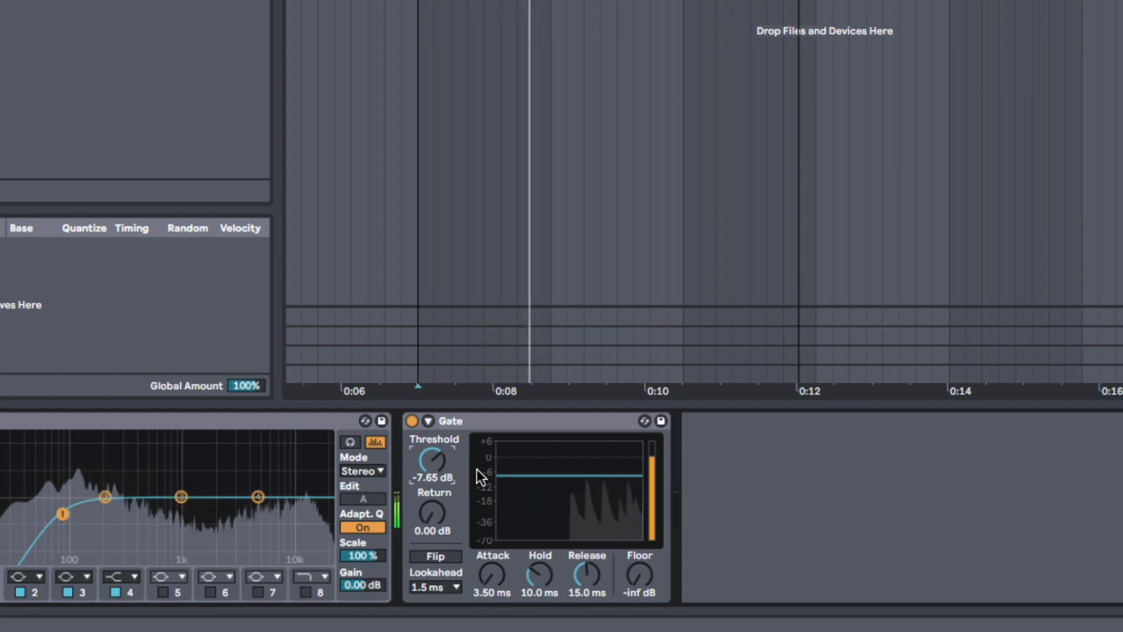
left_click_drag(433, 461, 433, 482)
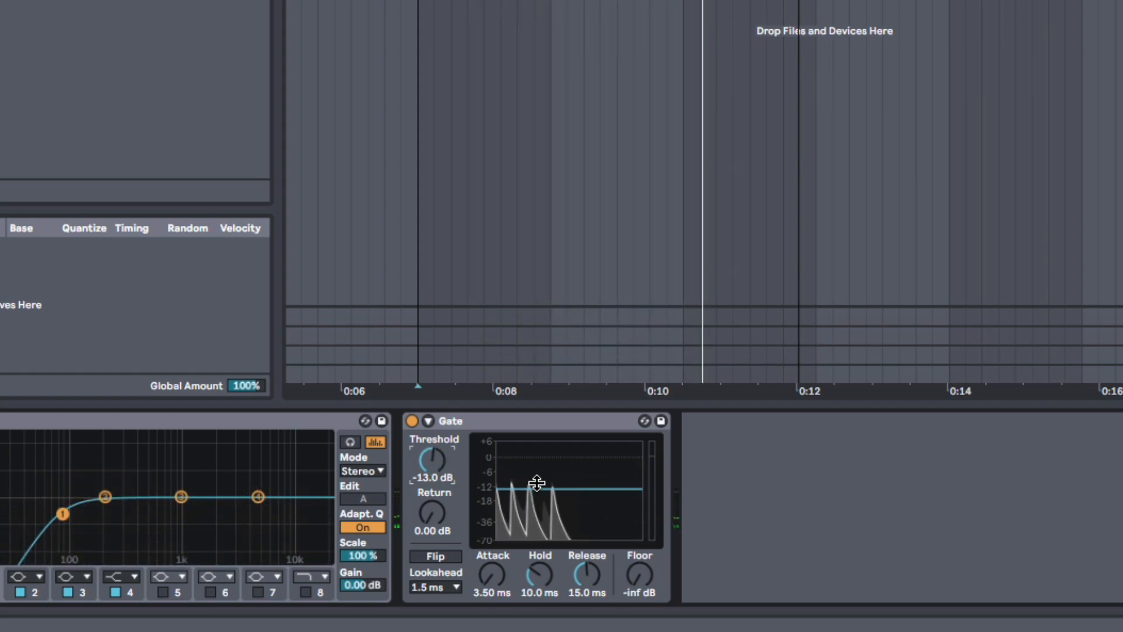
left_click_drag(536, 483, 537, 496)
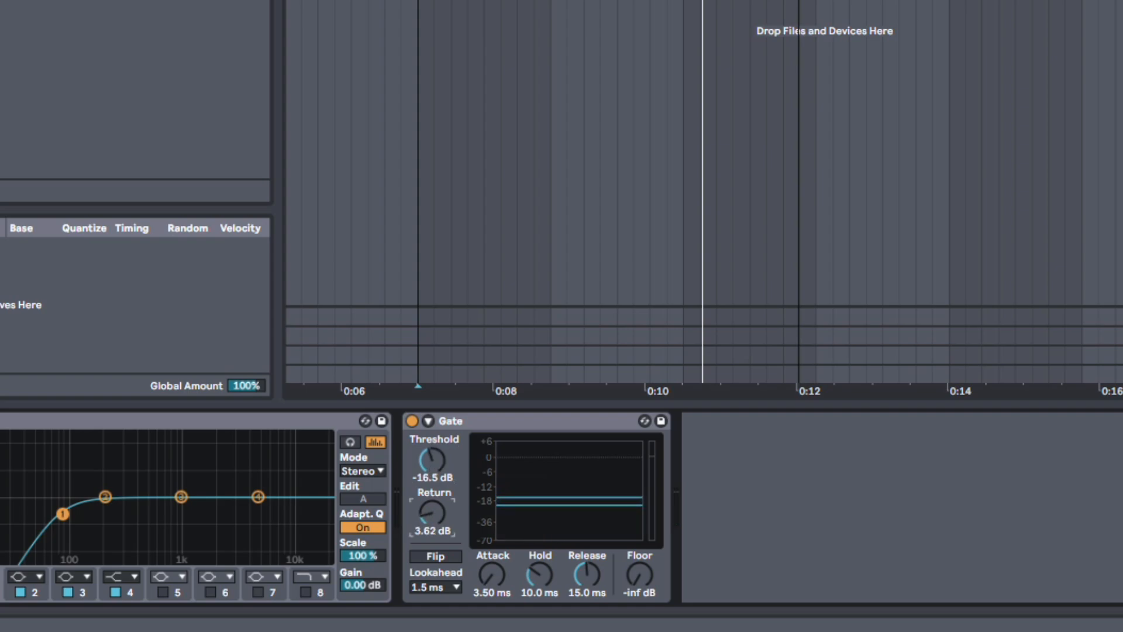
left_click_drag(431, 514, 432, 511)
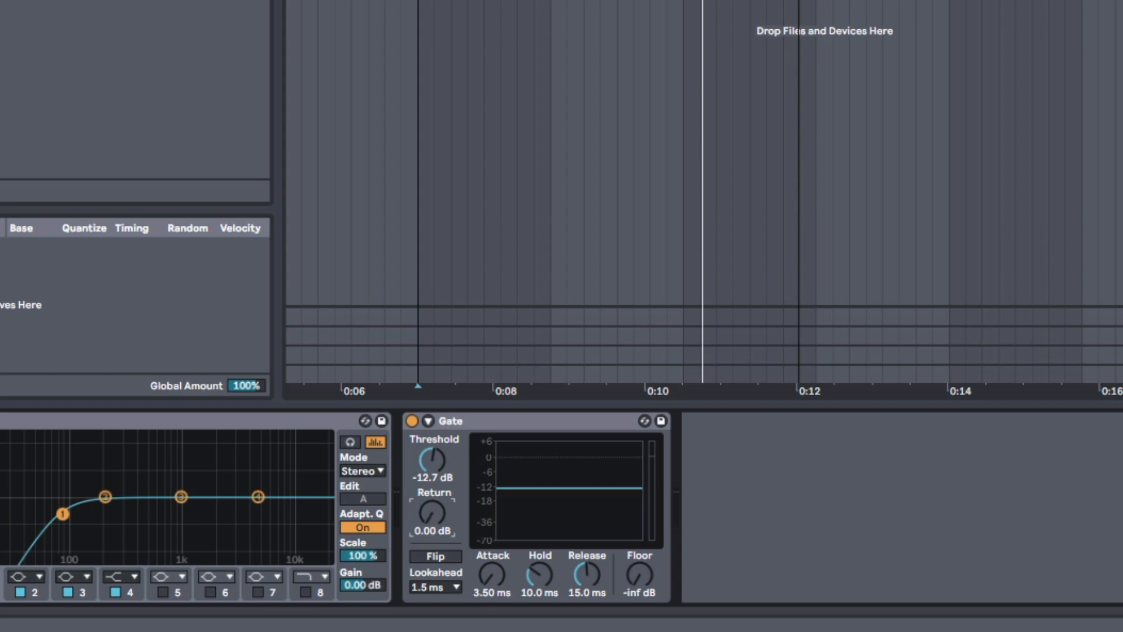
Step: While the loop plays, set the Gate's Threshold to -14.0 dB, Return to 6.48 dB and Release to 114 ms
key("space")
left_click_drag(422, 457, 423, 470)
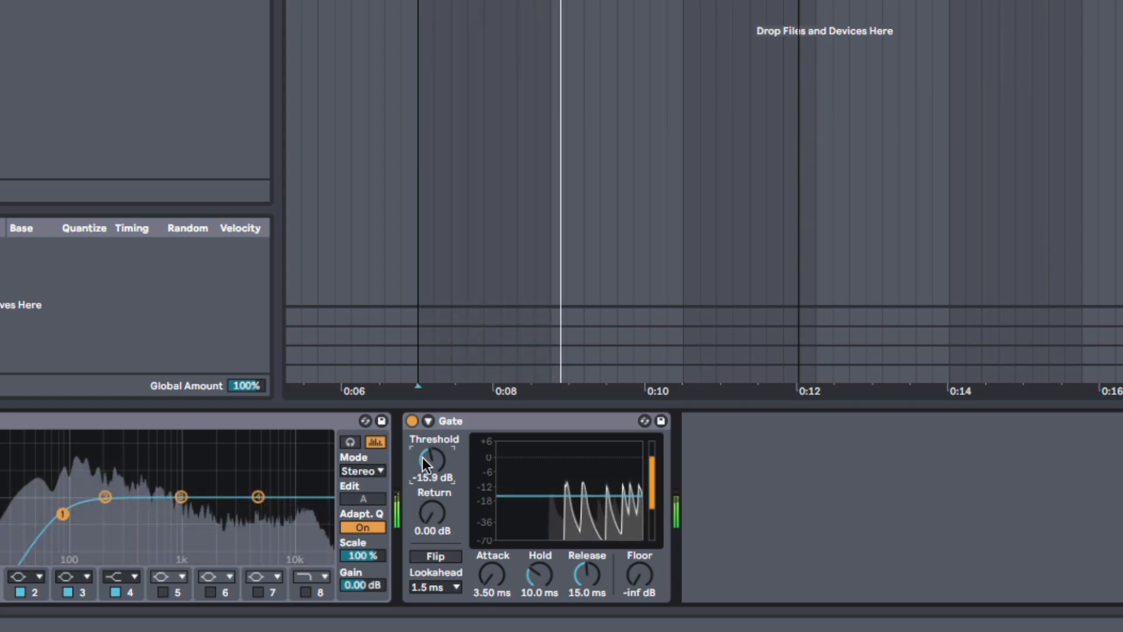
left_click_drag(432, 512, 428, 463)
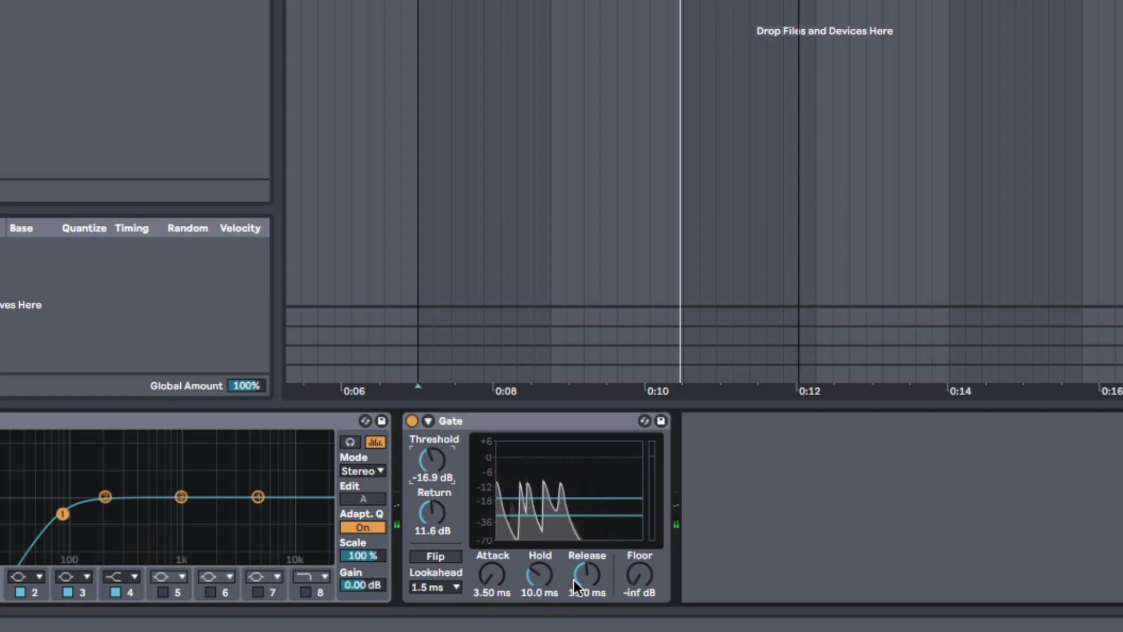
left_click_drag(575, 585, 575, 564)
left_click_drag(433, 515, 433, 524)
left_click_drag(431, 461, 432, 457)
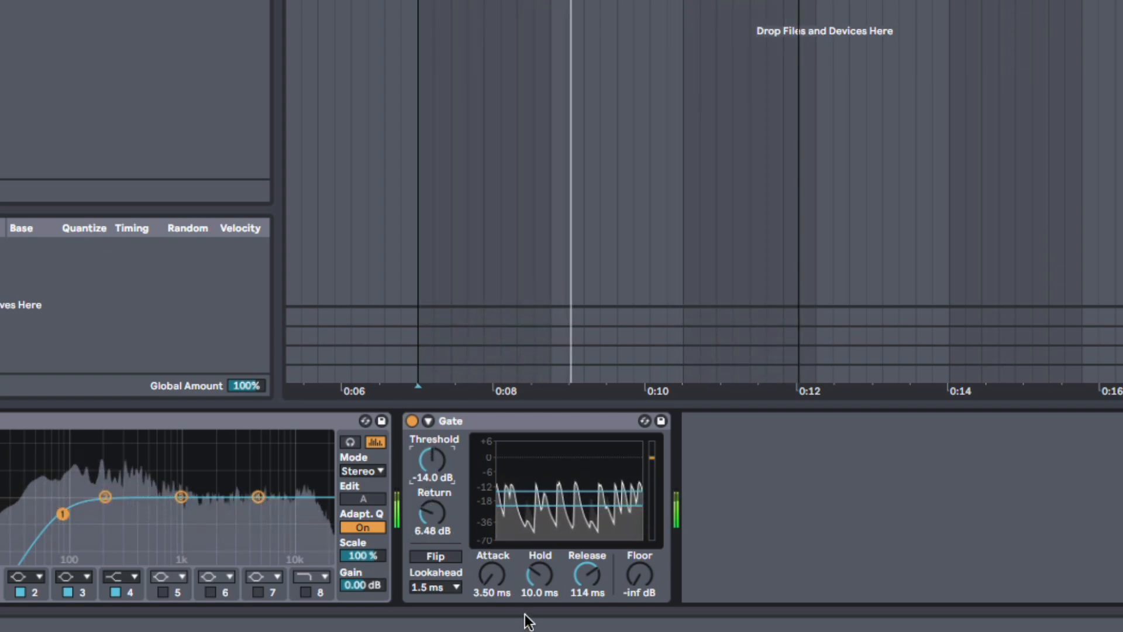
Step: Set the Gate's Lookahead to 10 ms and audition the drum loop
left_click(450, 588)
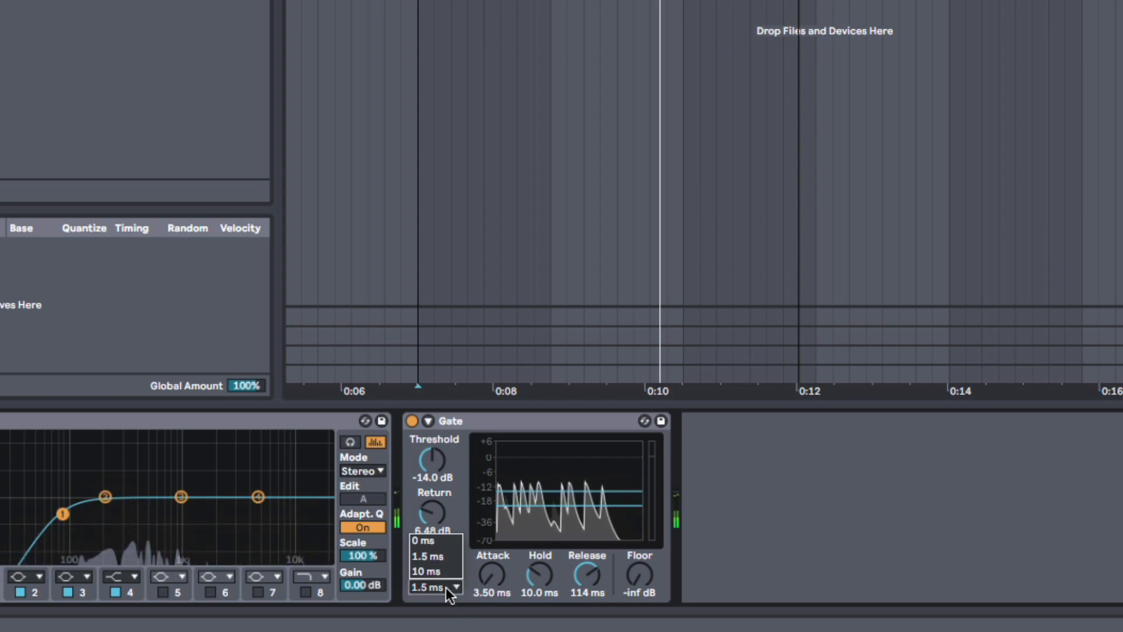
left_click(446, 570)
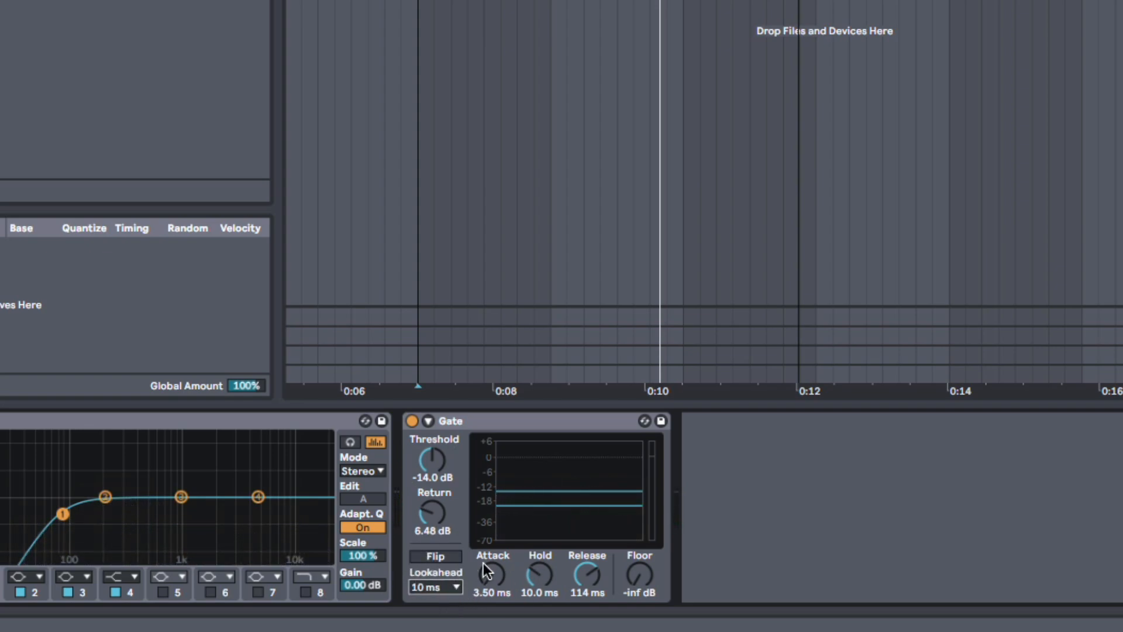
key("space")
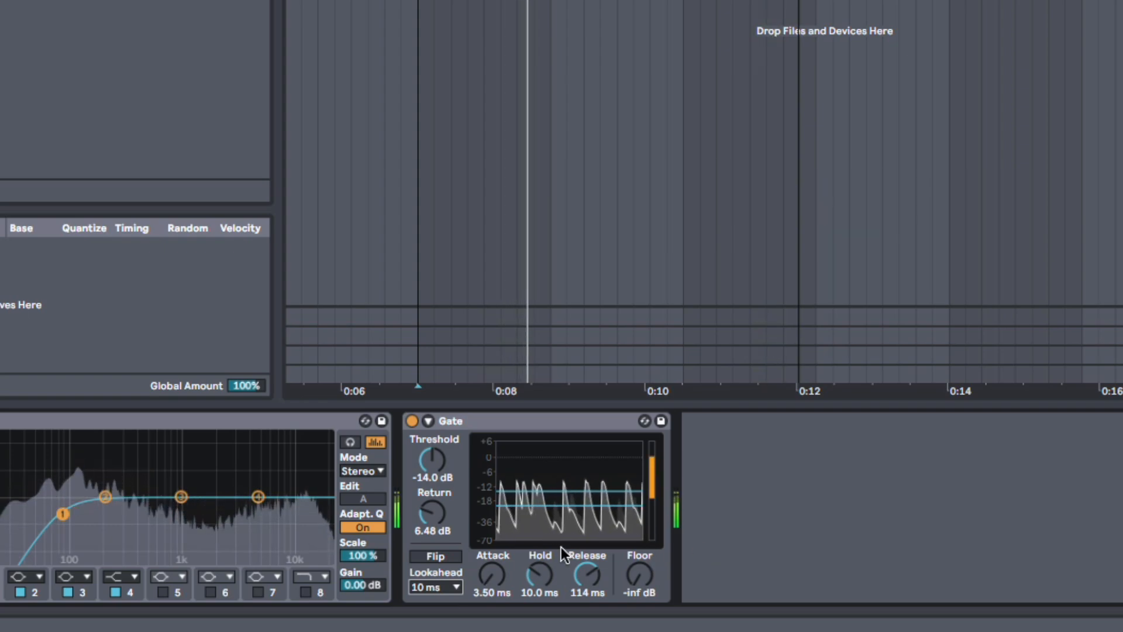
key("space")
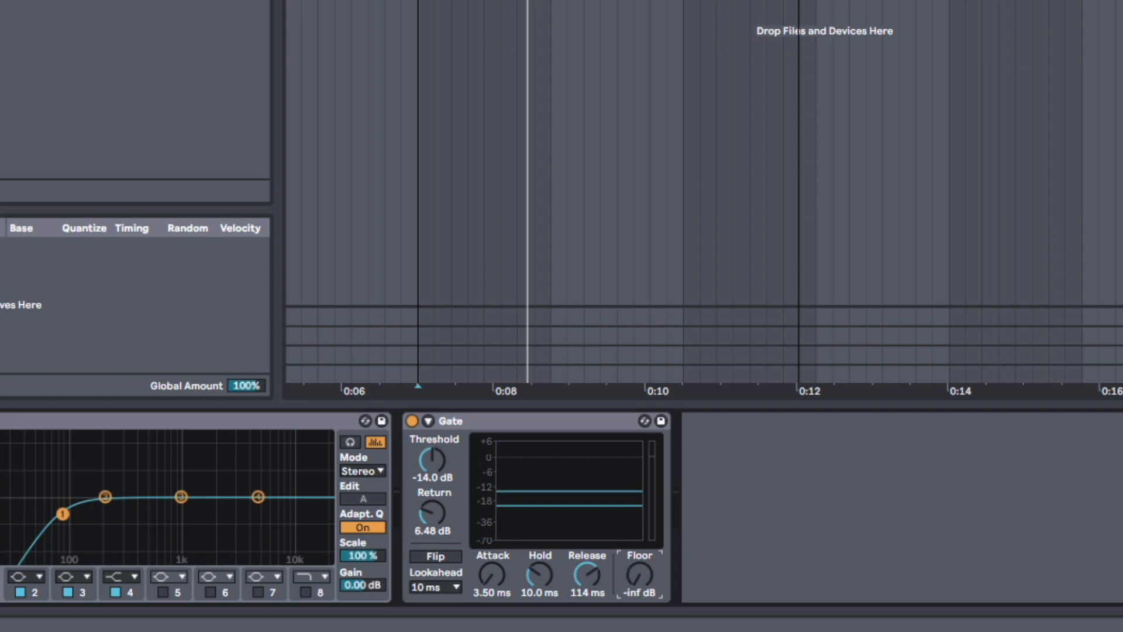
Step: Audition the loop with the Gate's Floor at 0.00 dB and settle the Floor at -10.7 dB
key("space")
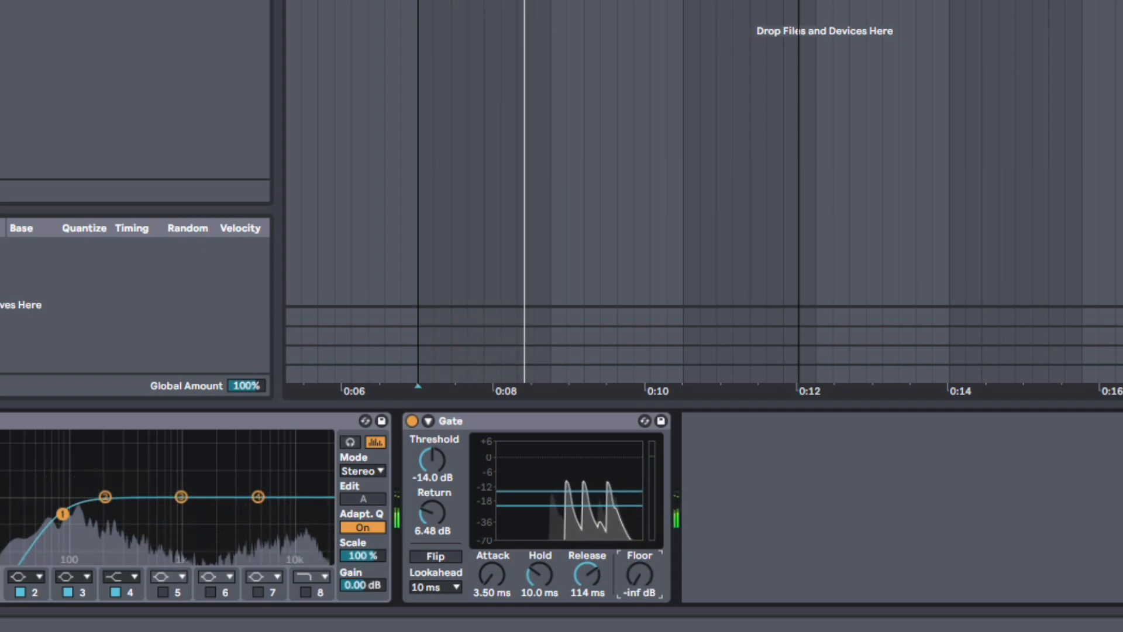
left_click_drag(640, 574, 639, 527)
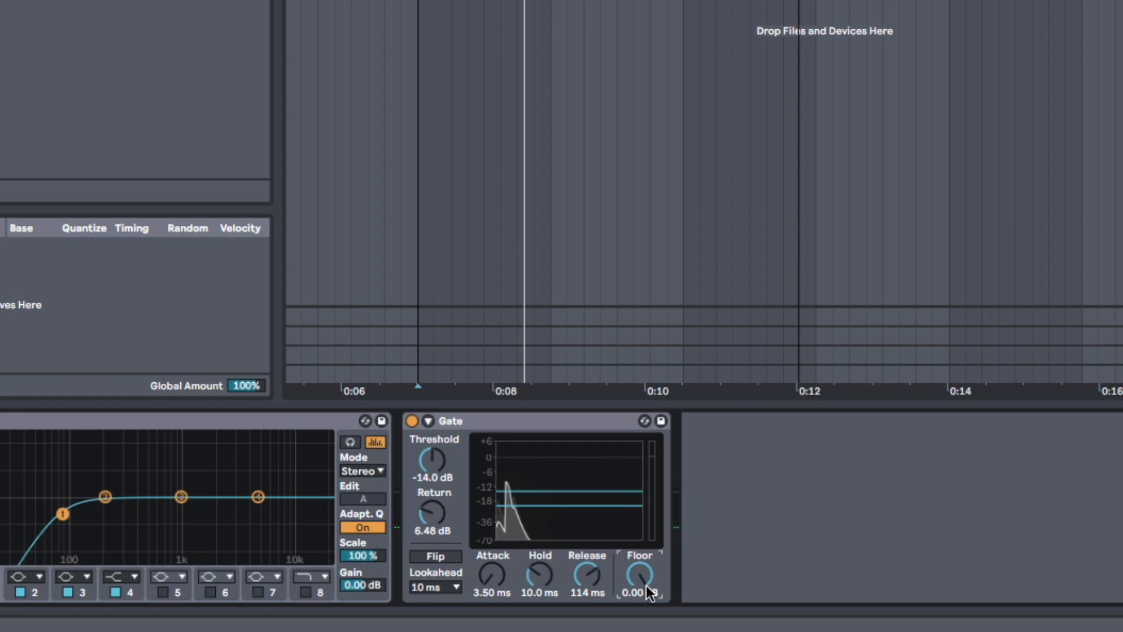
key("space")
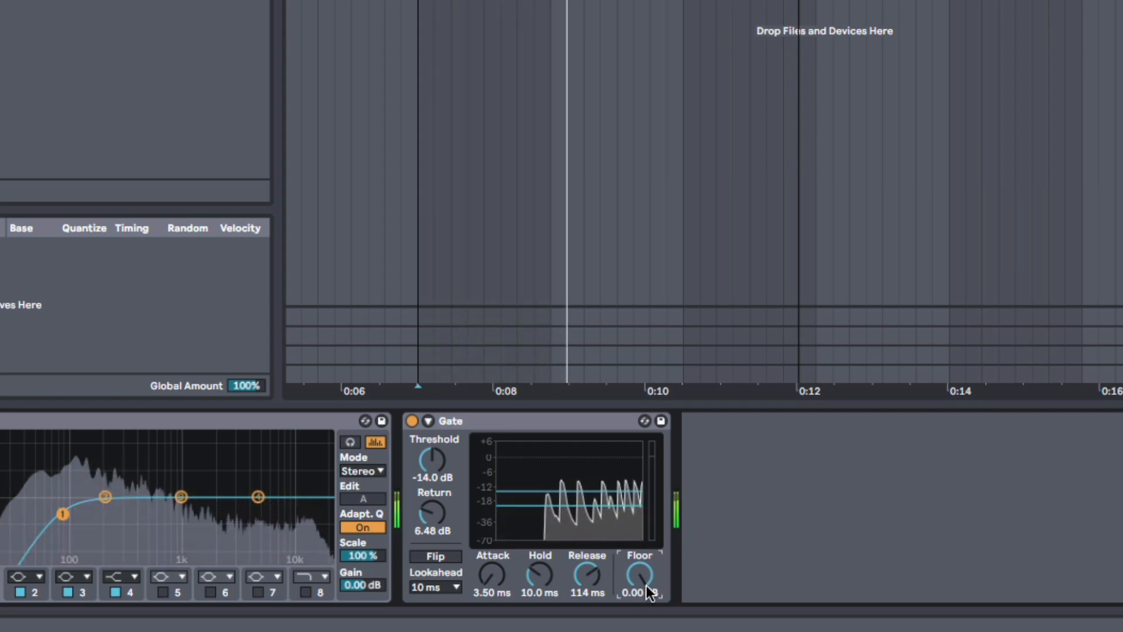
left_click_drag(650, 594, 651, 619)
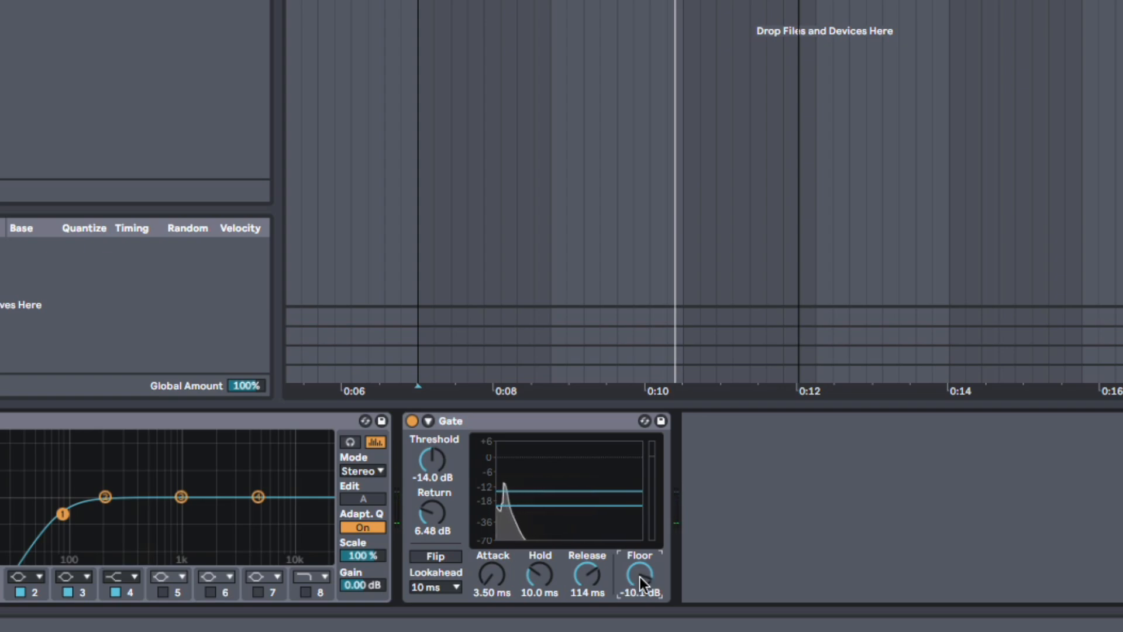
key("space")
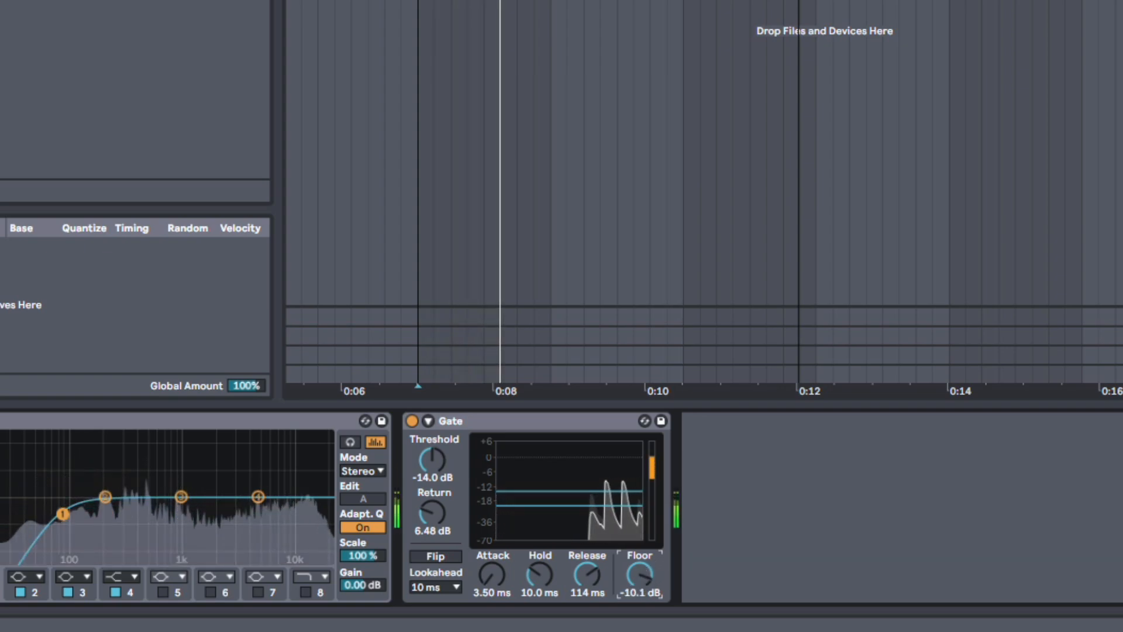
left_click_drag(644, 571, 644, 573)
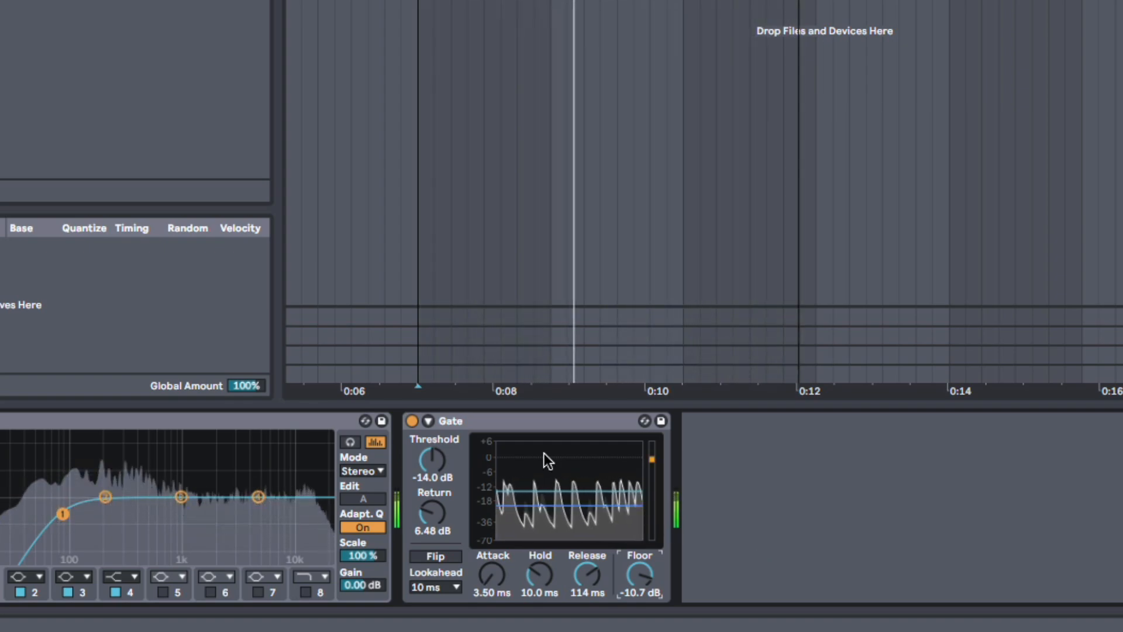
Step: Compare the playing drum loop with the Gate bypassed and re-enabled
left_click(472, 424)
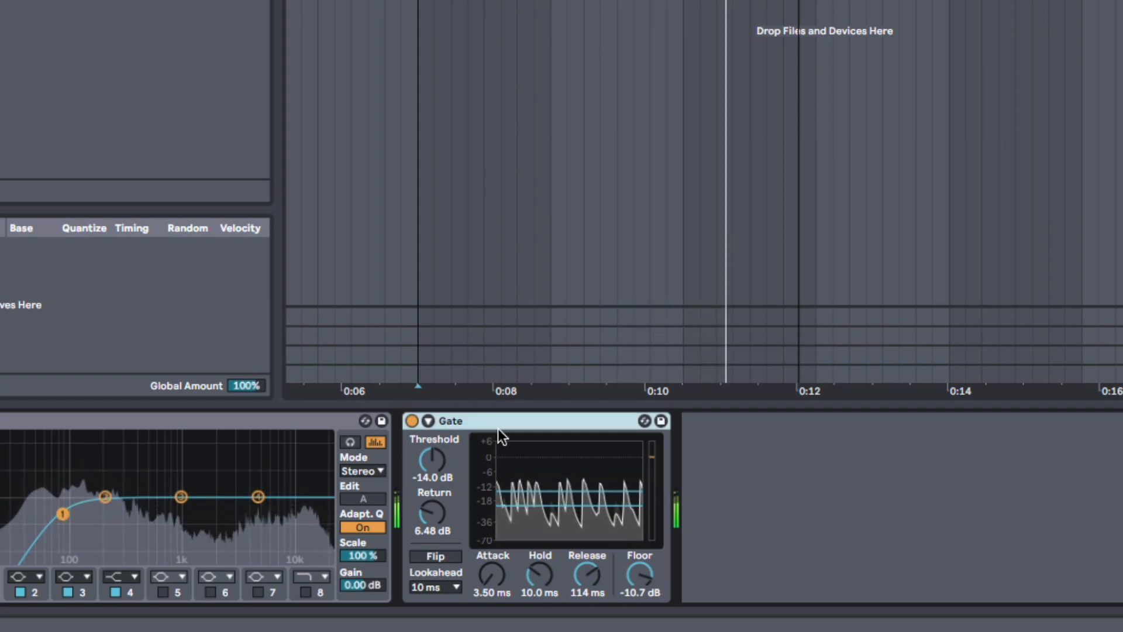
key("0")
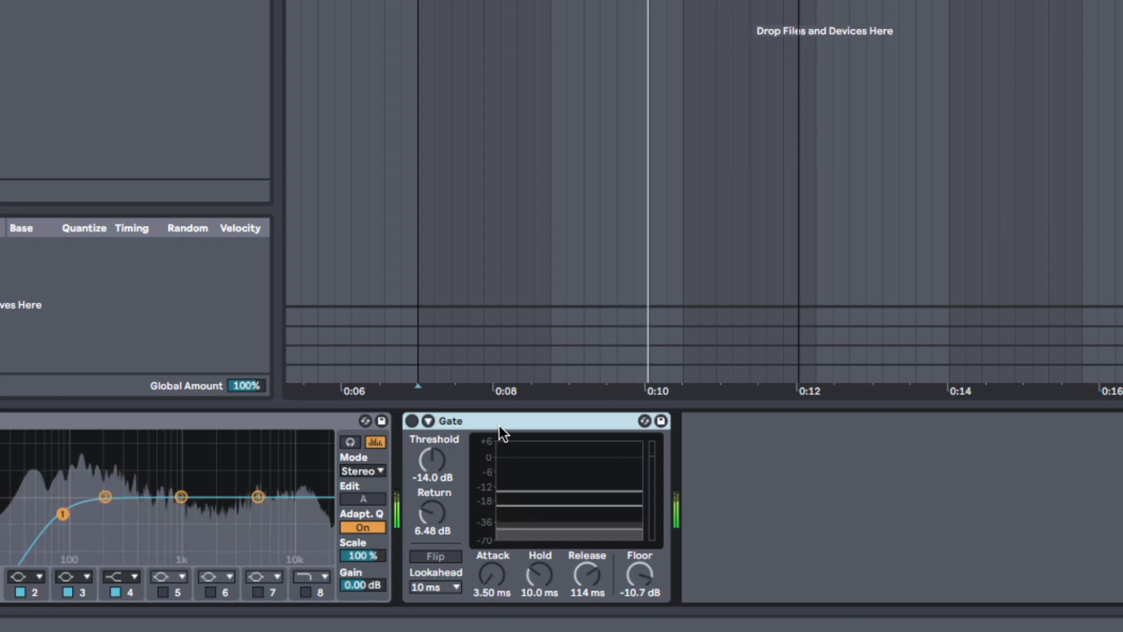
key("0")
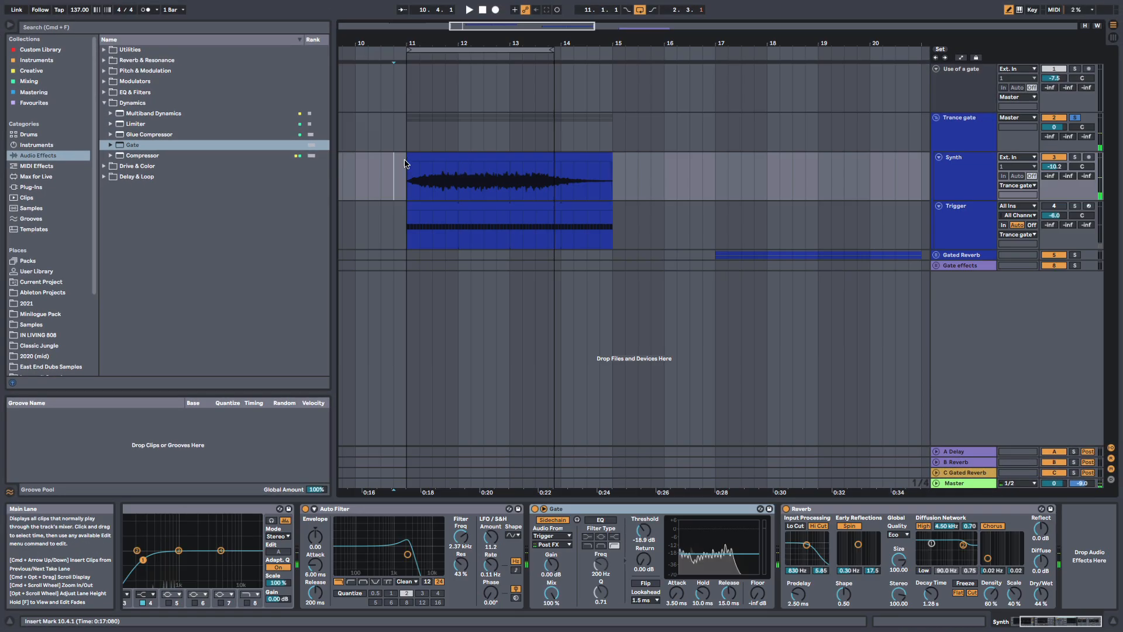
Step: Play the Synth clip from bar 11 in the Trance gate group, observing its sidechained Gate
left_click(417, 182)
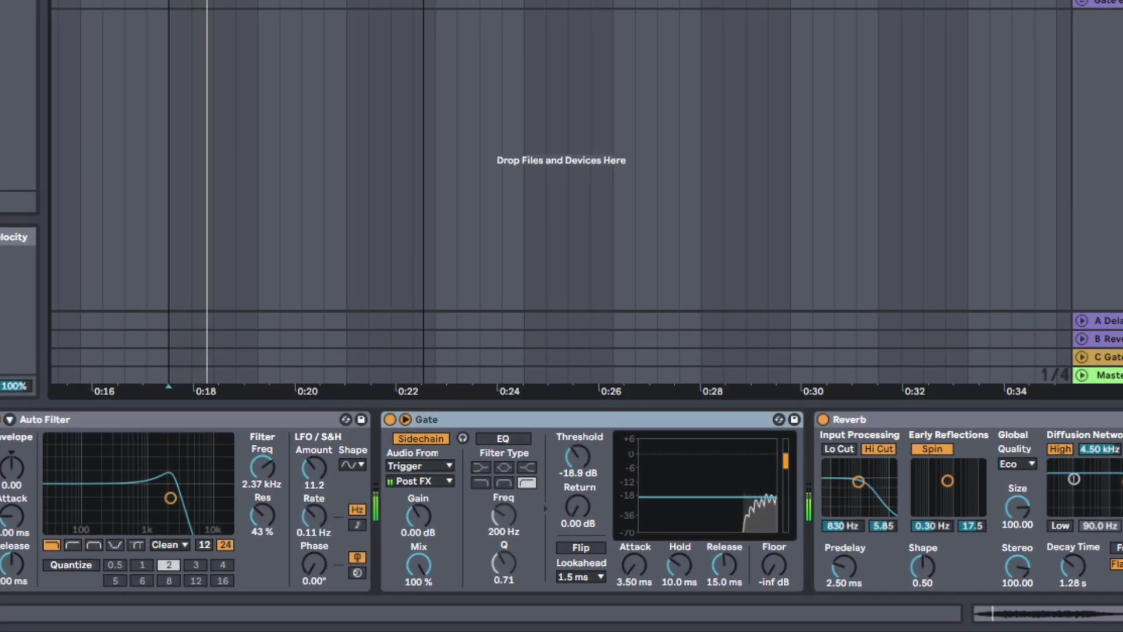
left_click_drag(350, 391, 469, 402)
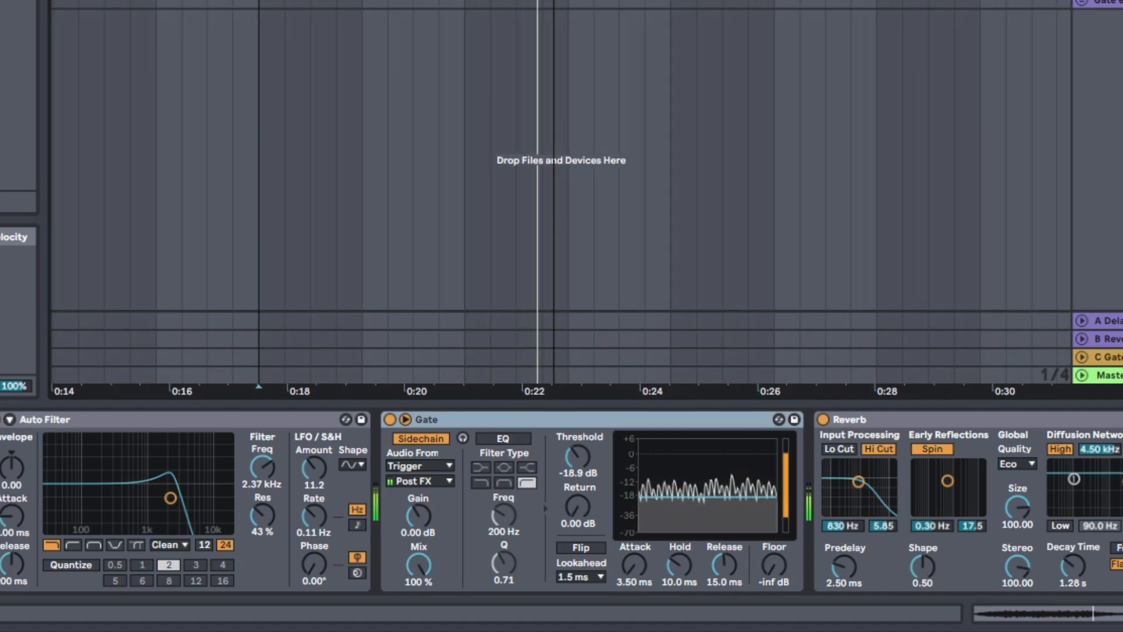
Step: Solo the Synth track and audition its clip from bar 11 without the Gate
left_click_drag(554, 0, 671, 0)
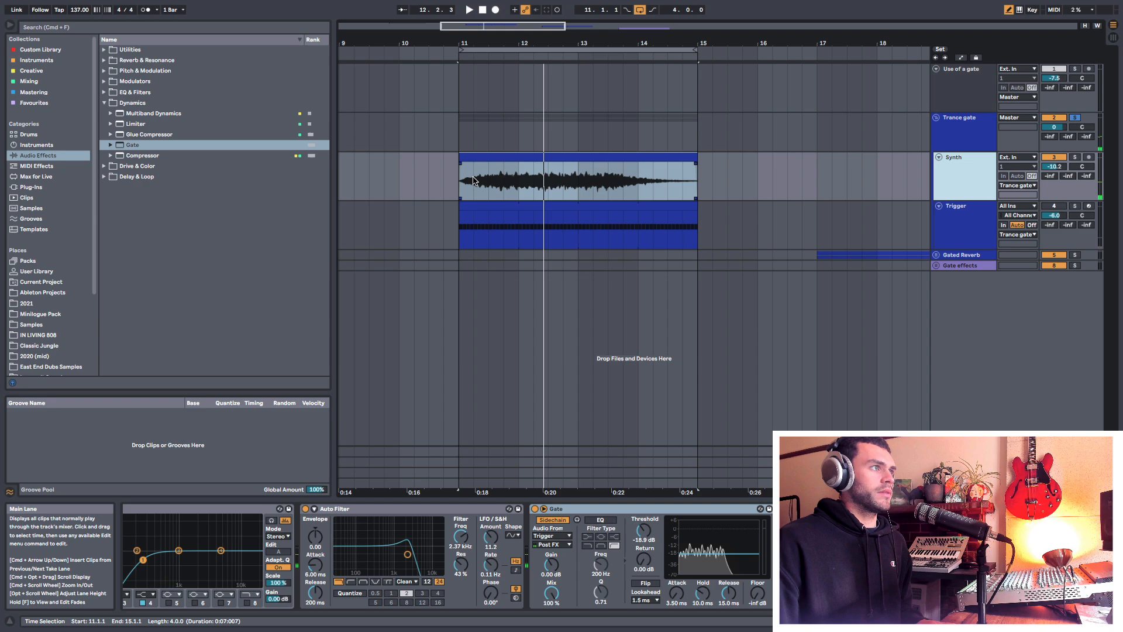
left_click(459, 181)
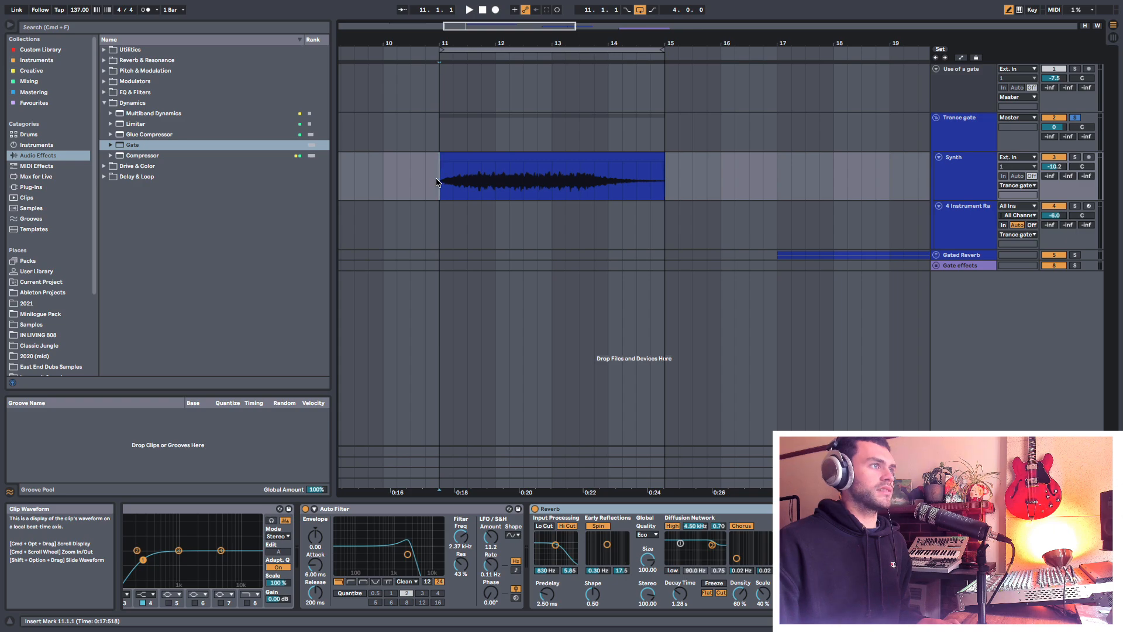
left_click_drag(437, 182, 658, 177)
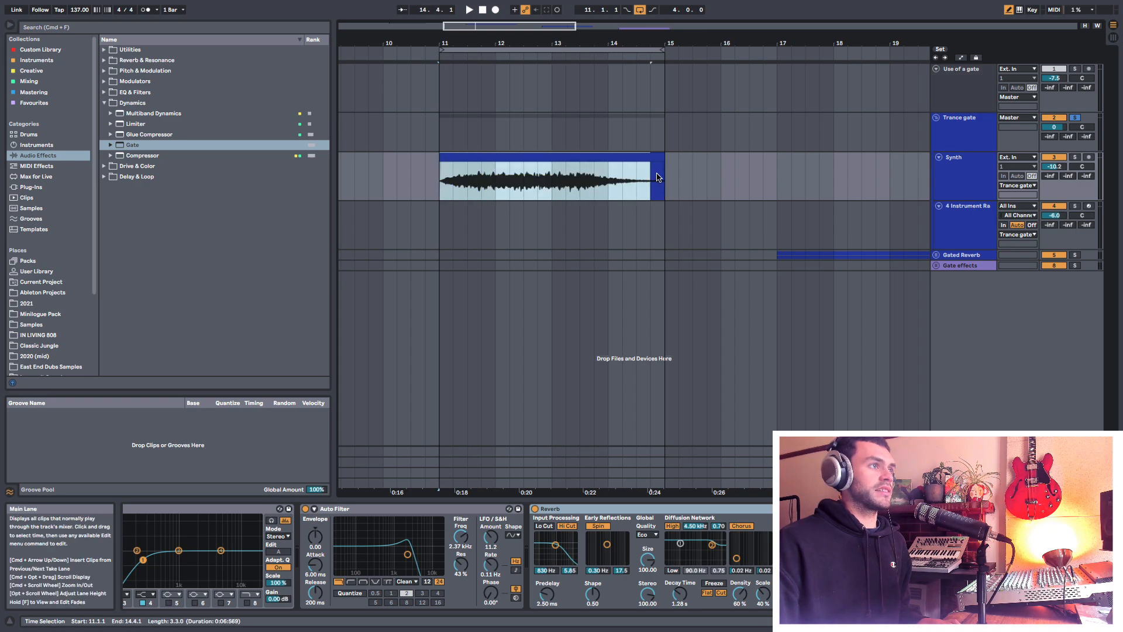
left_click(1075, 157)
key("space")
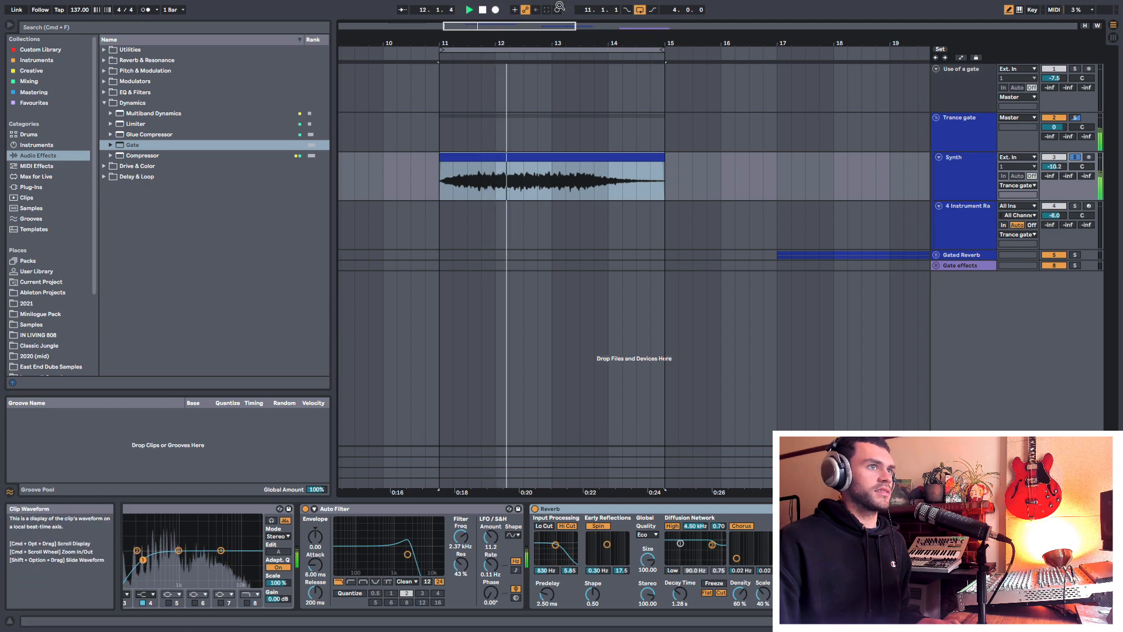
left_click_drag(543, 41, 557, 8)
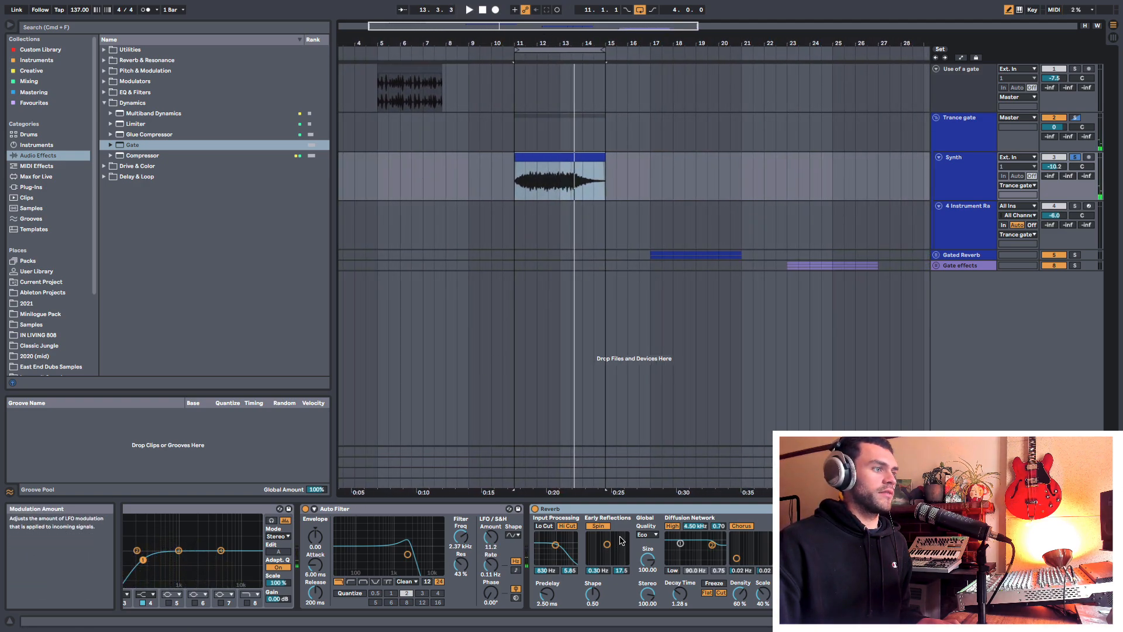
Step: Add a Gate to the Synth track, placing it between Auto Filter and Reverb, and remove the stray Glue Compressor
left_click(514, 184)
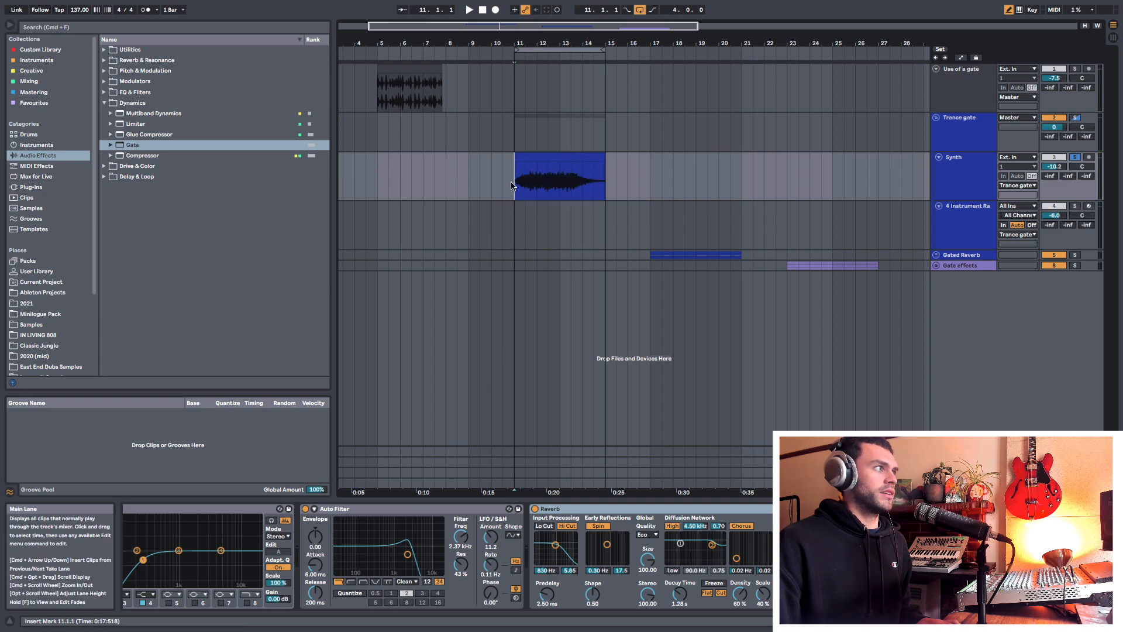
left_click(129, 134)
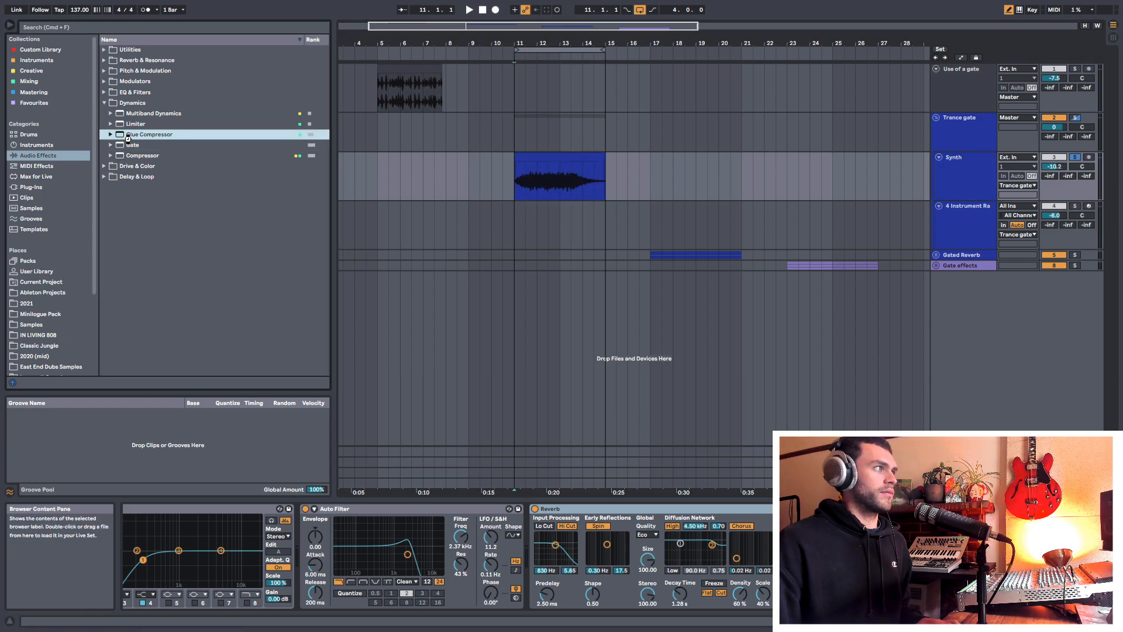
double_click(130, 145)
left_click(852, 509)
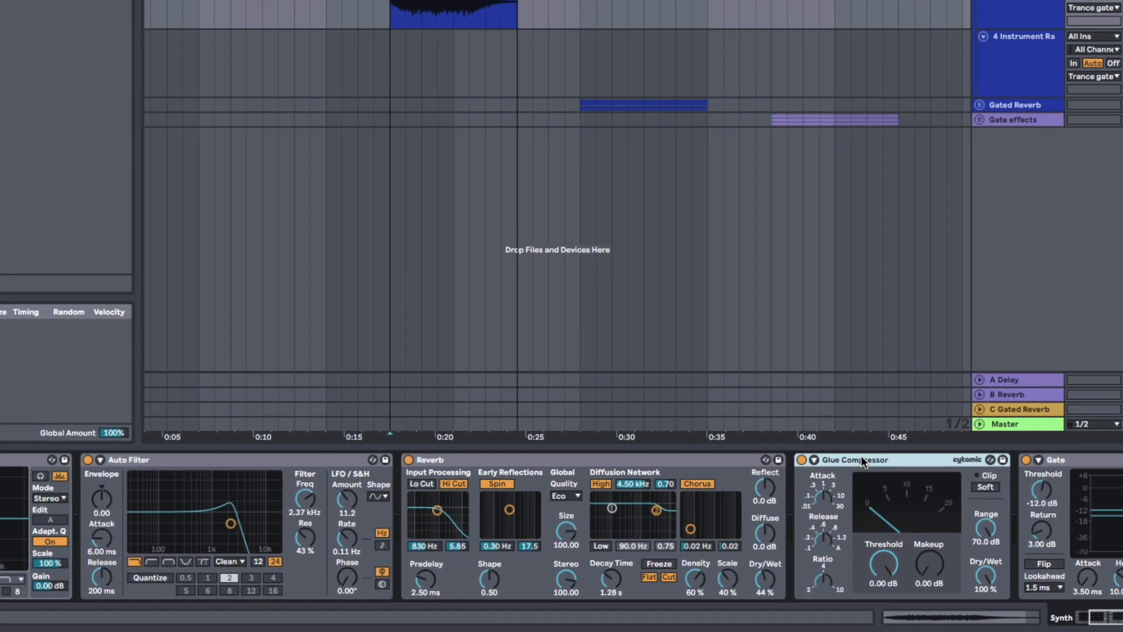
key("Delete")
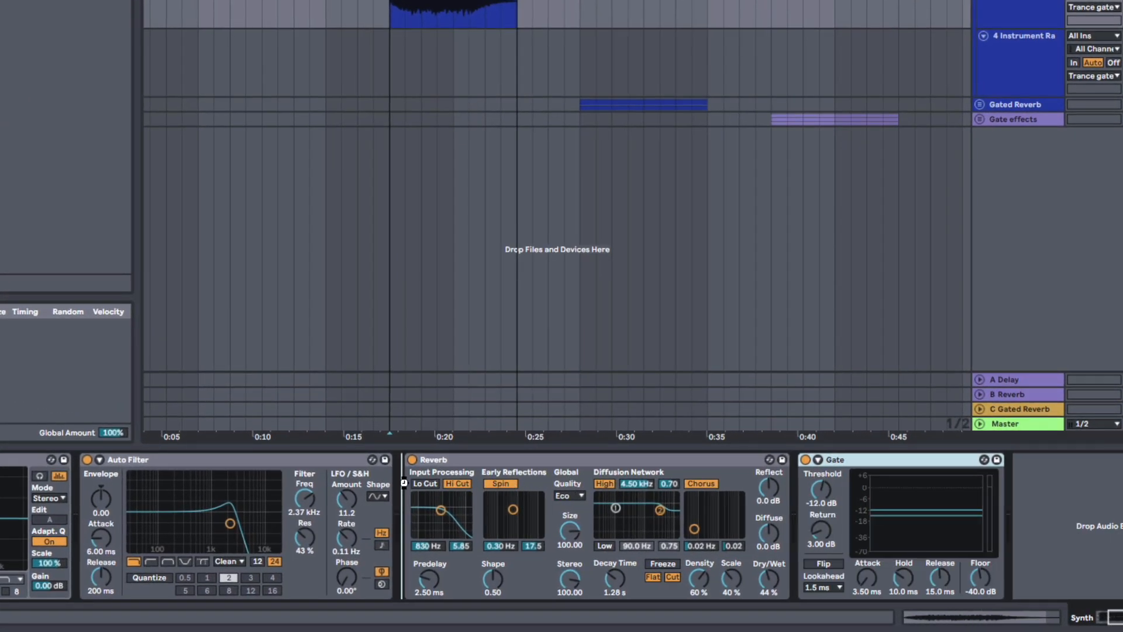
left_click_drag(403, 482, 406, 487)
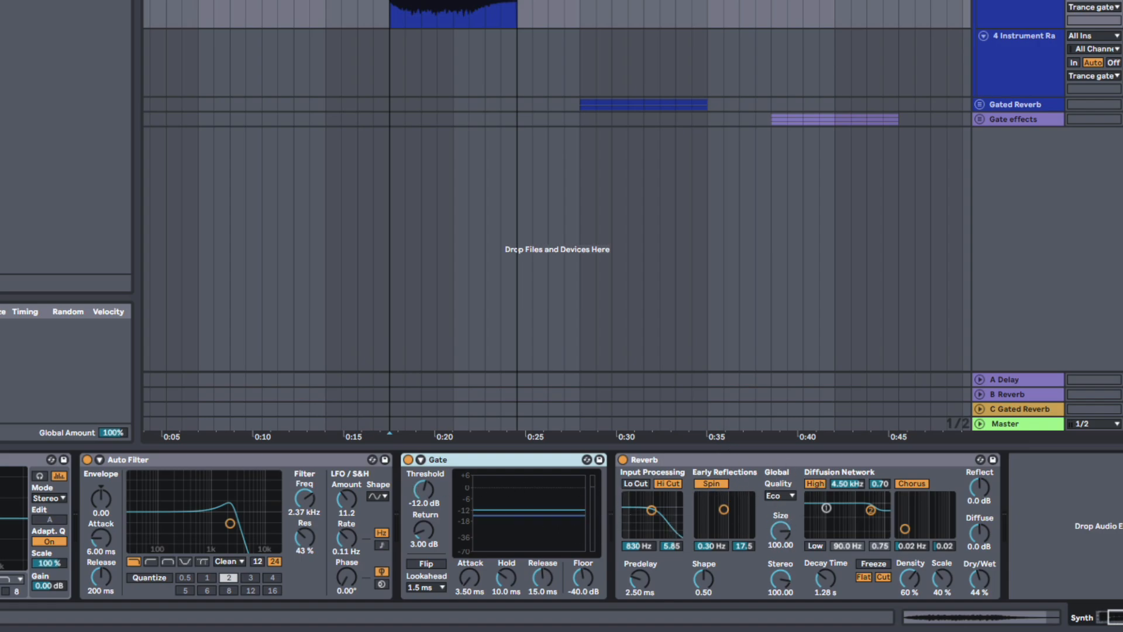
Step: Set the Gate's Return to 0.49 dB and enable Sidechain in its expanded sidechain section
mouse_move(424, 530)
left_mouse_down()
mouse_move(423, 509)
mouse_move(424, 533)
left_mouse_up()
left_click(420, 460)
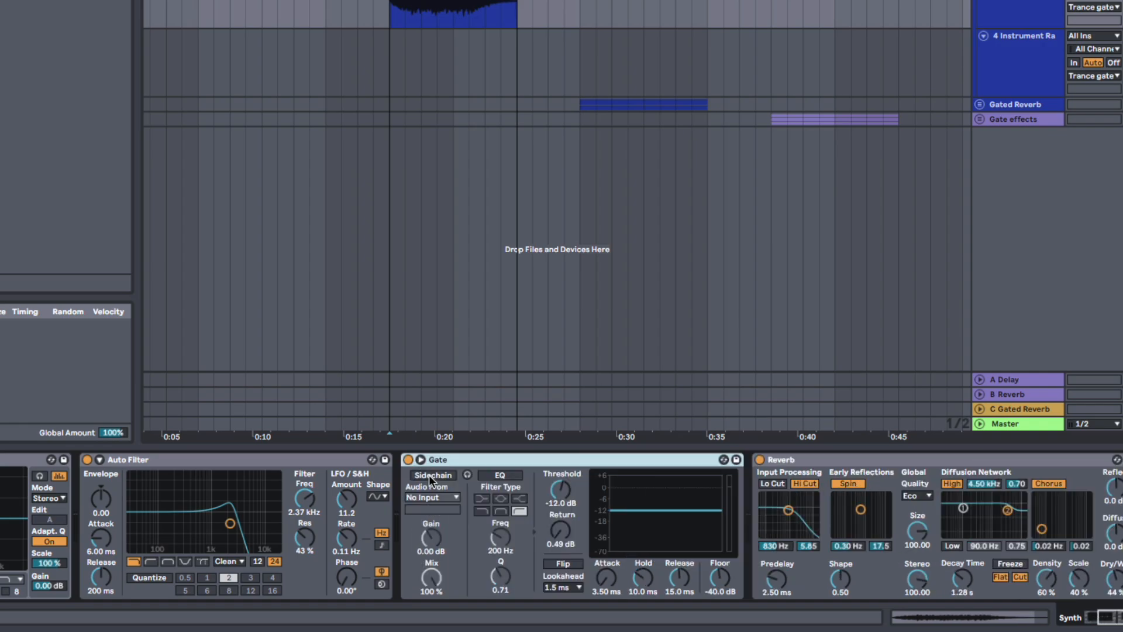
left_click(430, 475)
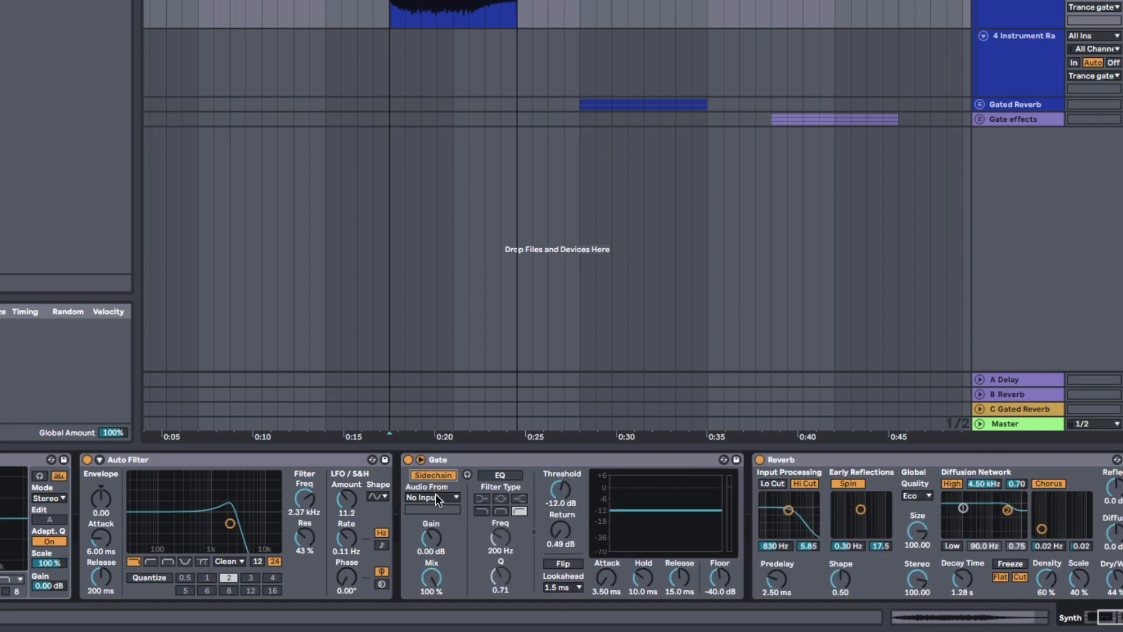
left_click(440, 458)
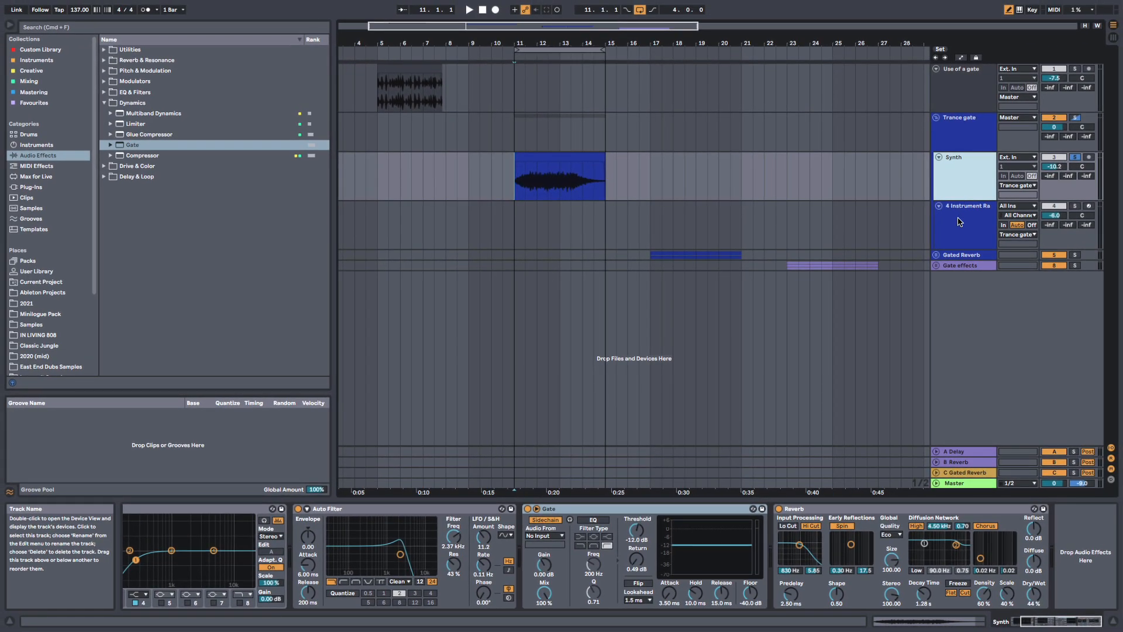
Step: Replace the Instrument Rack on the track below Synth with an Operator
left_click(1037, 28)
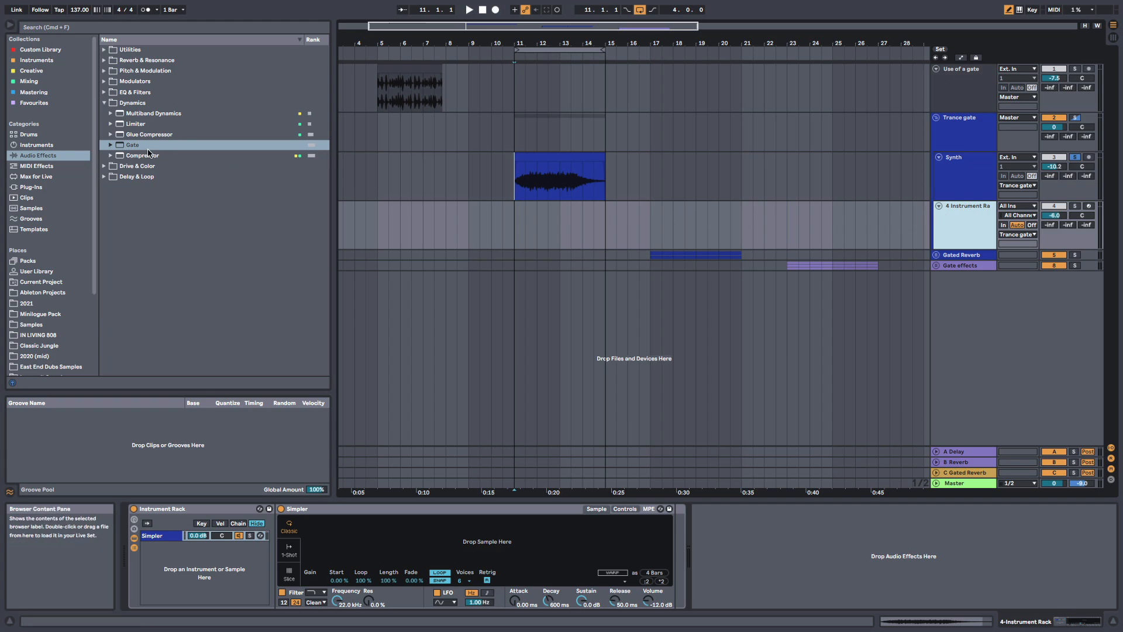
left_click(52, 145)
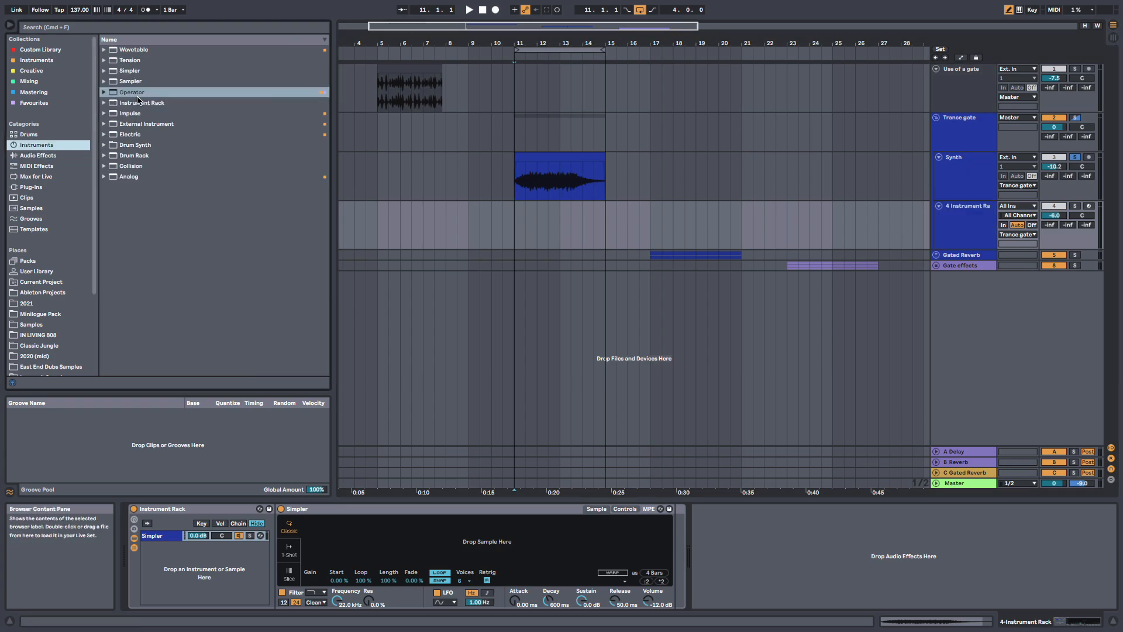
double_click(137, 94)
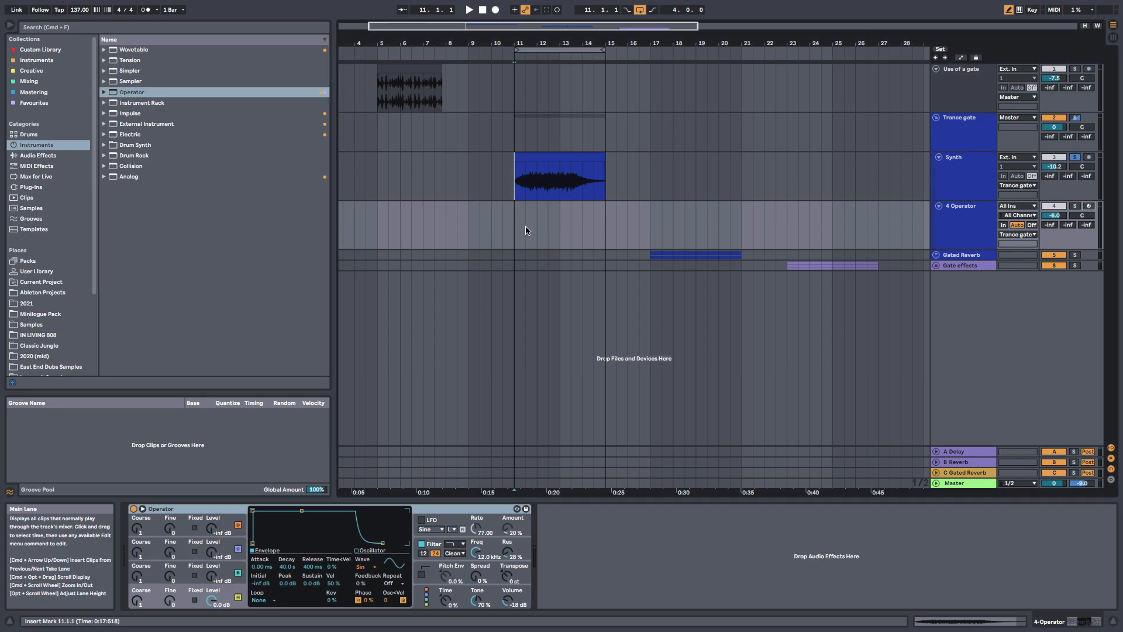
Step: Create a one-bar MIDI clip at bar 11 on the Operator track, fill its first beat with sixteenth-note C3s and loop that beat
left_click_drag(532, 233, 539, 233)
key("super+shift+m")
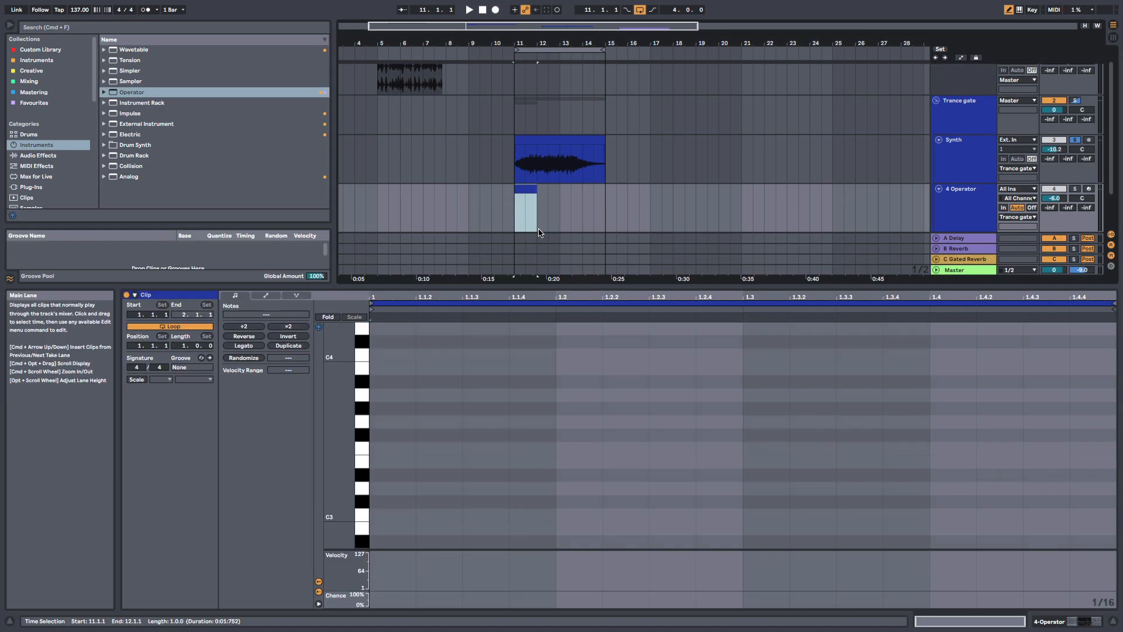
mouse_move(388, 513)
left_mouse_down()
mouse_move(598, 518)
mouse_move(550, 512)
left_mouse_up()
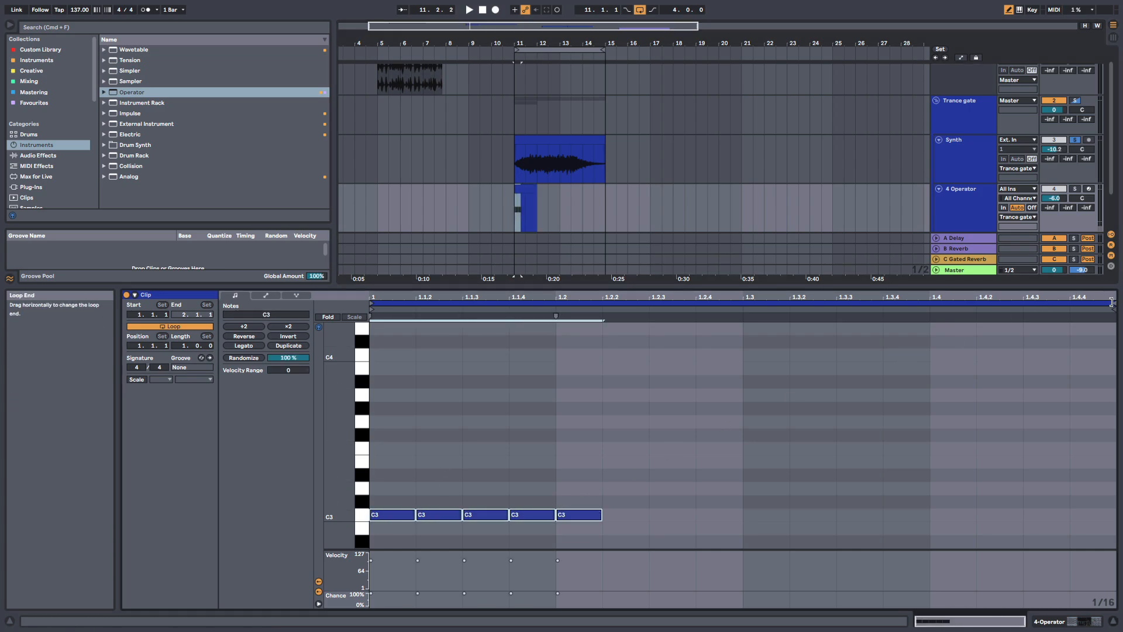
left_click_drag(1114, 304, 556, 311)
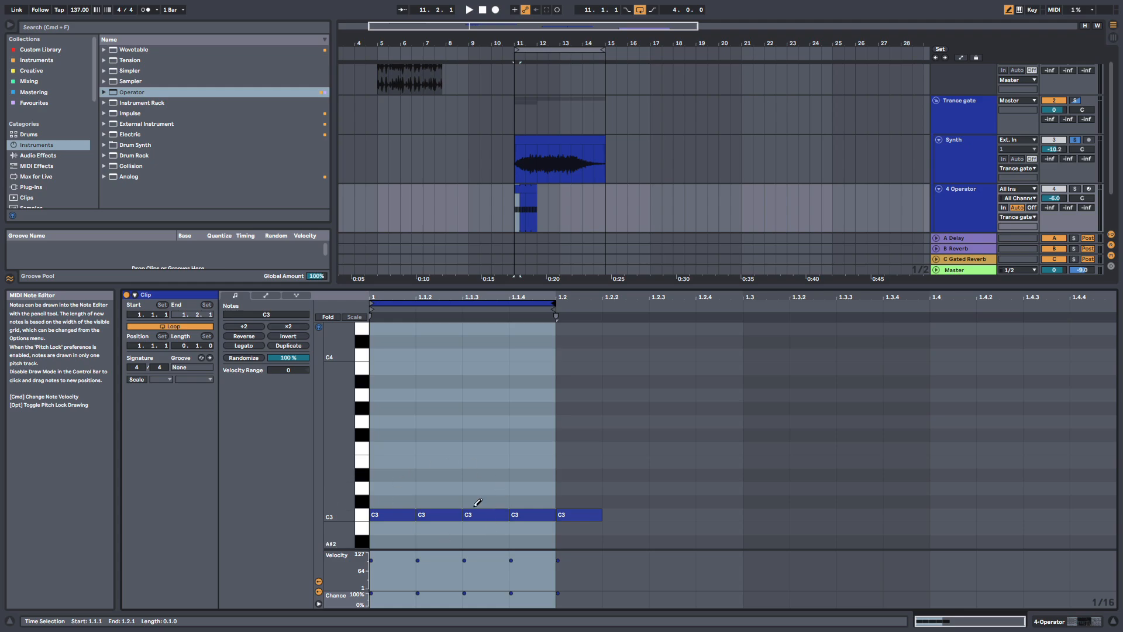
key("b")
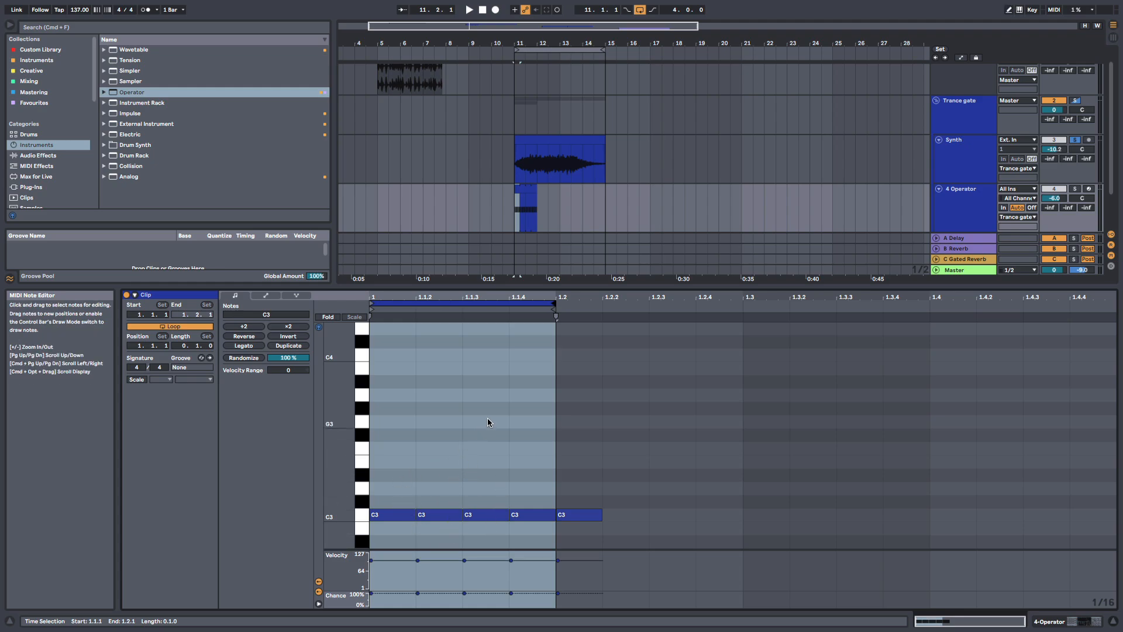
Step: Solo the Operator track, extend its MIDI clip to bar 15 and audition the repeated notes
key("shift+Tab")
key("space")
left_click(1076, 206)
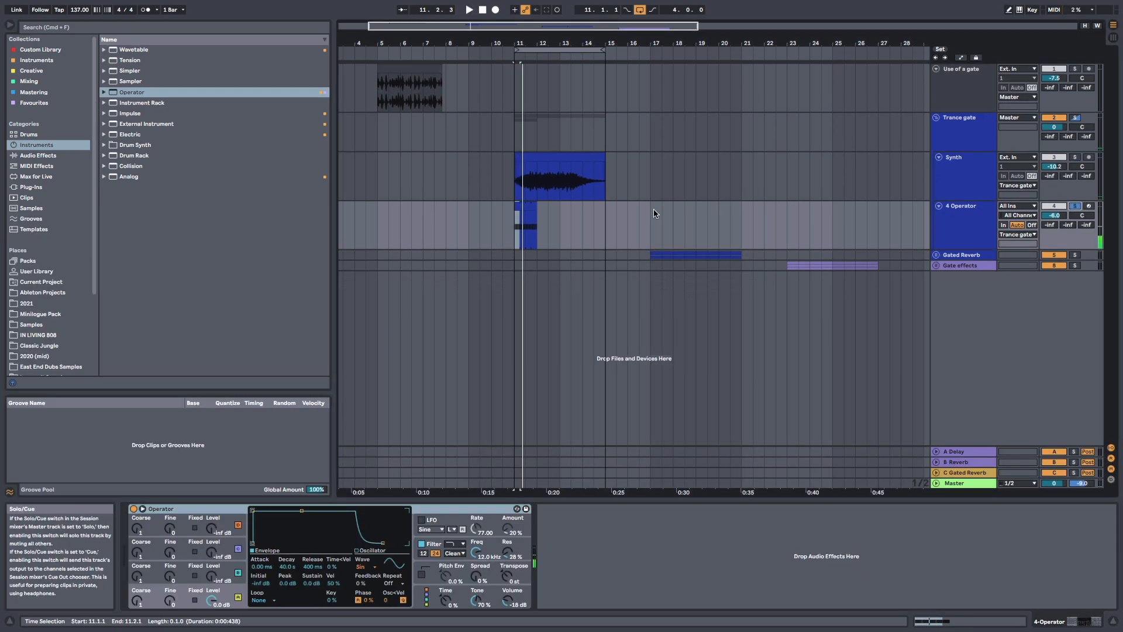
left_click_drag(537, 209, 600, 210)
key("space")
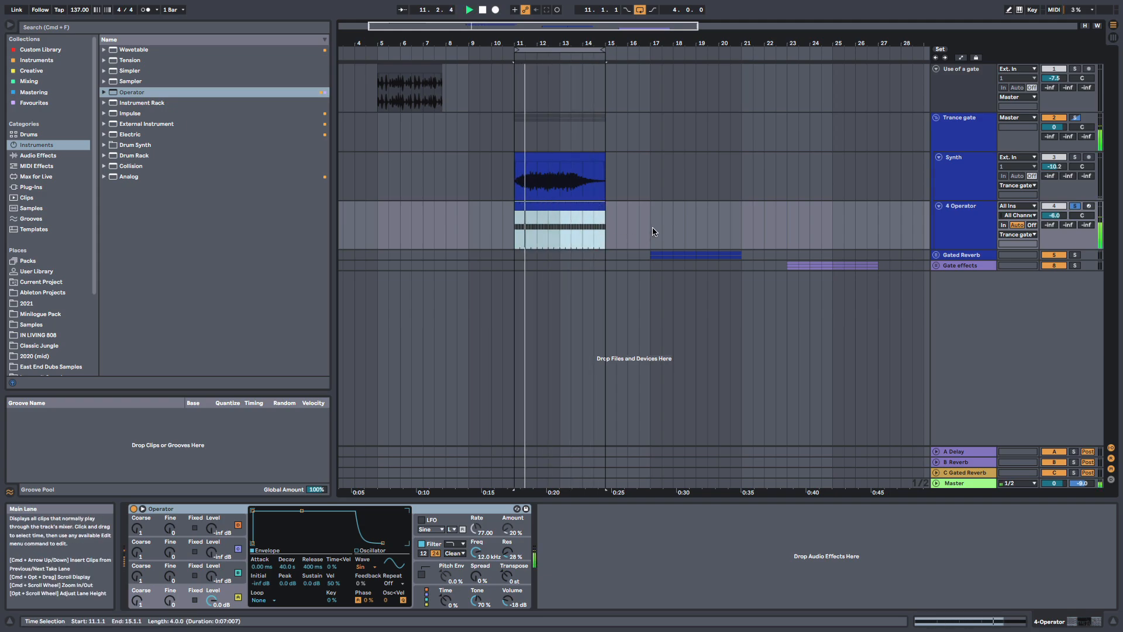
key("space")
key("space")
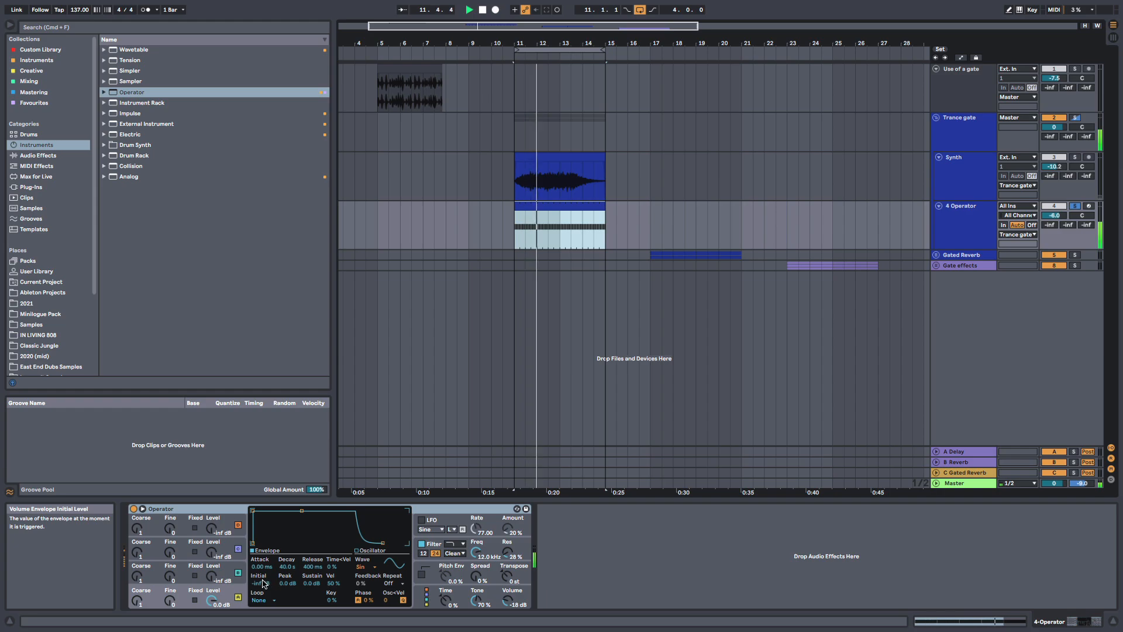
key("space")
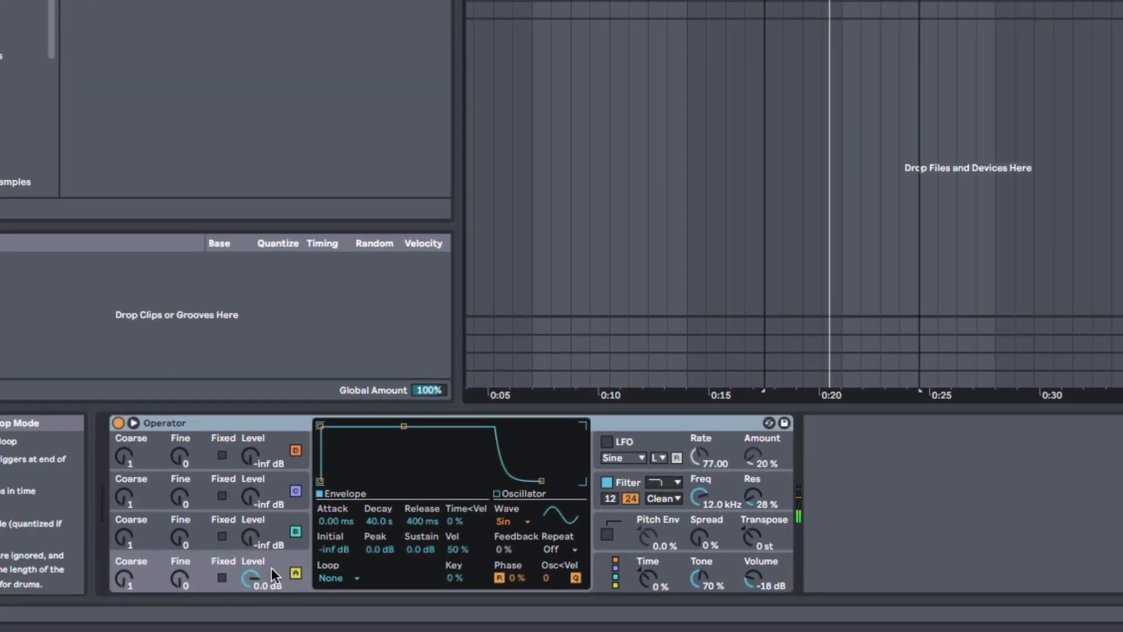
Step: Set Operator's oscillator A envelope to -inf dB Sustain and 345 ms Decay while the clip plays
left_click(222, 593)
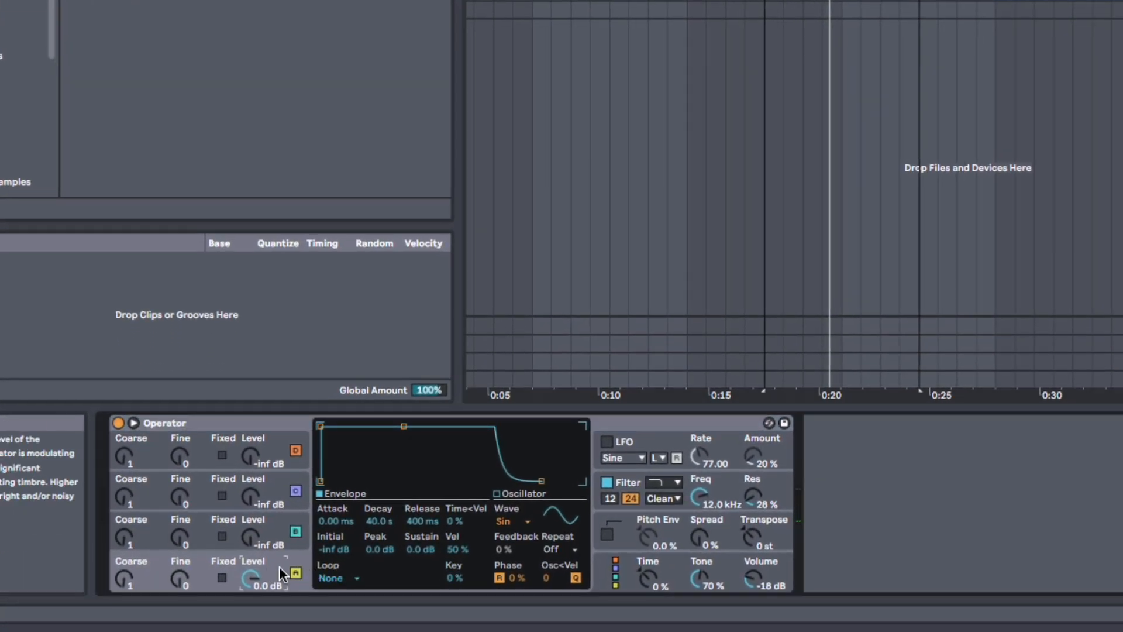
left_click_drag(425, 545, 426, 615)
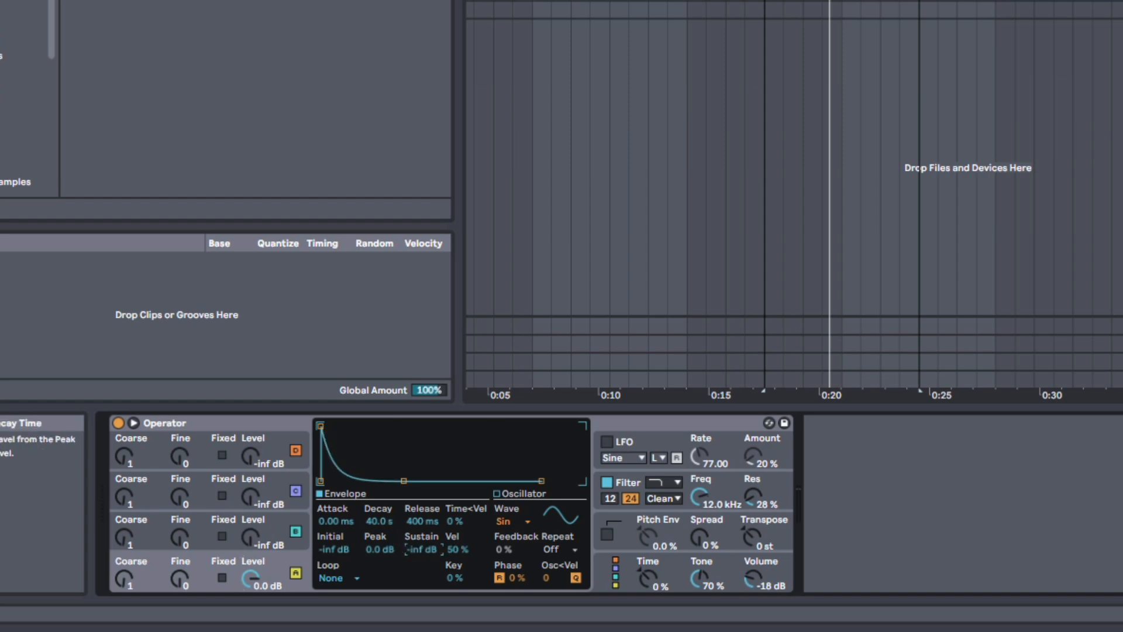
key("space")
left_click_drag(381, 521, 381, 554)
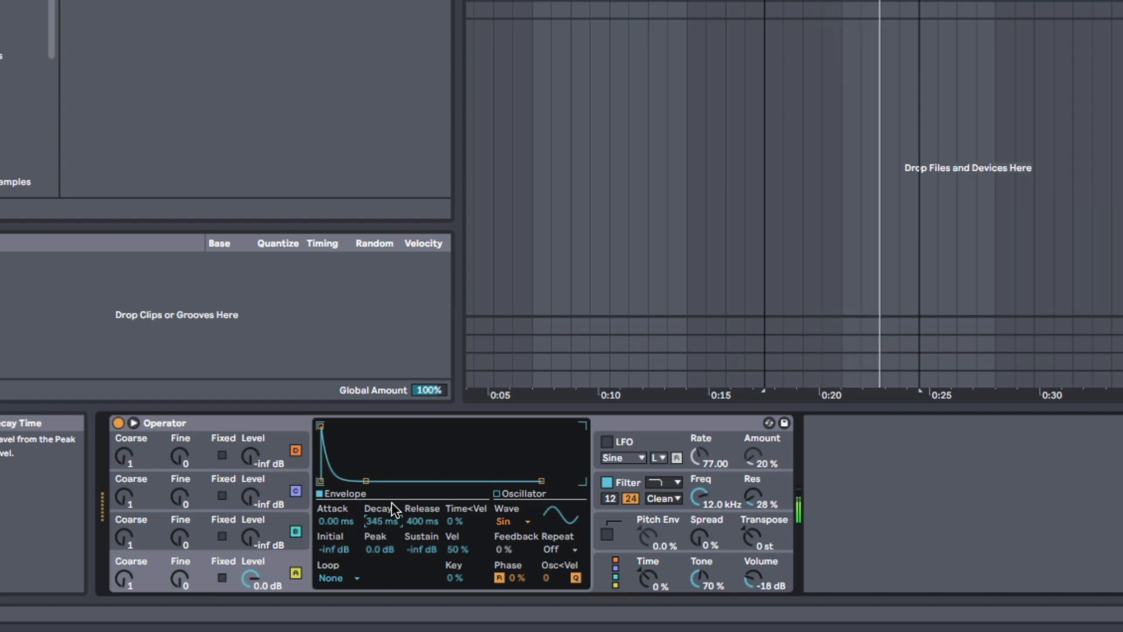
Step: Rename the Operator track as Trigger and mute it
left_click(1121, 325)
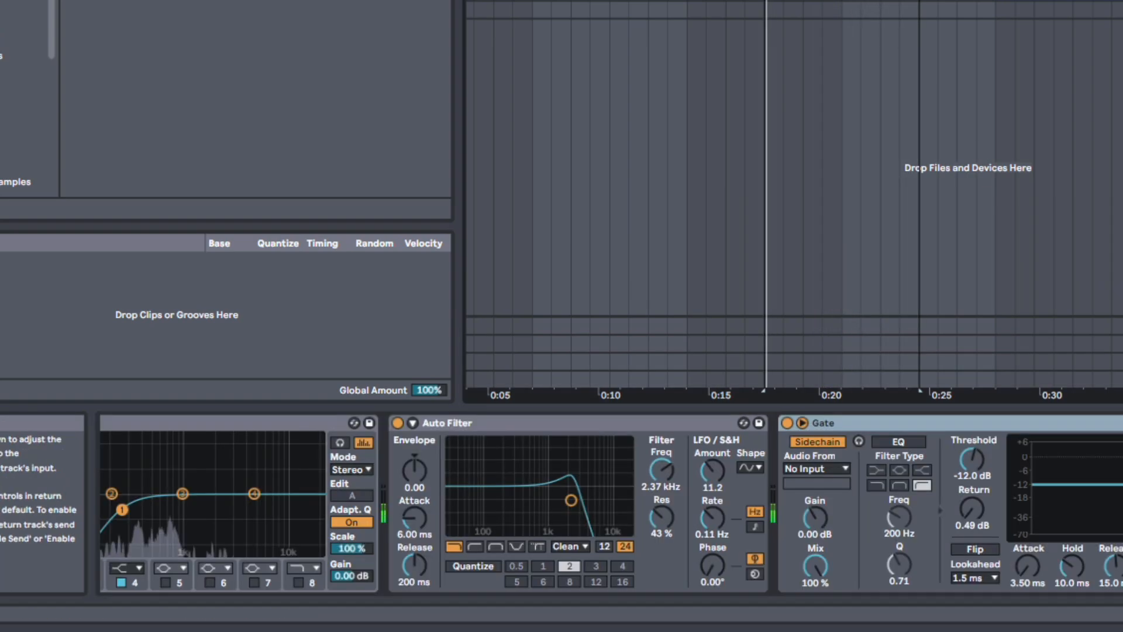
left_click(1120, 9)
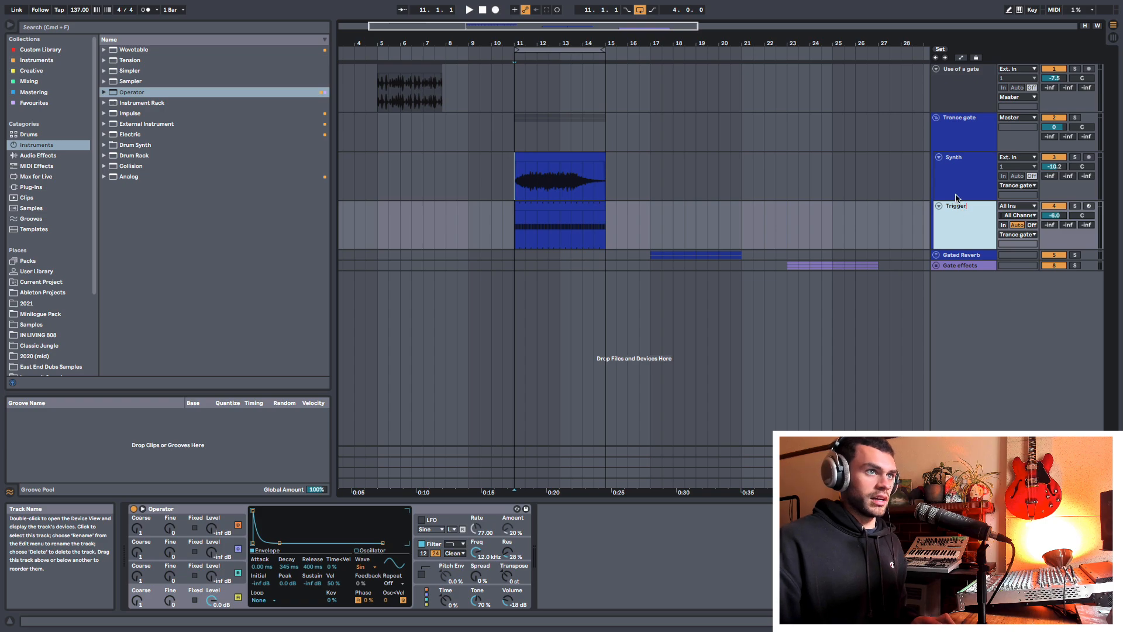
type("gger")
key("Return")
left_click(1047, 207)
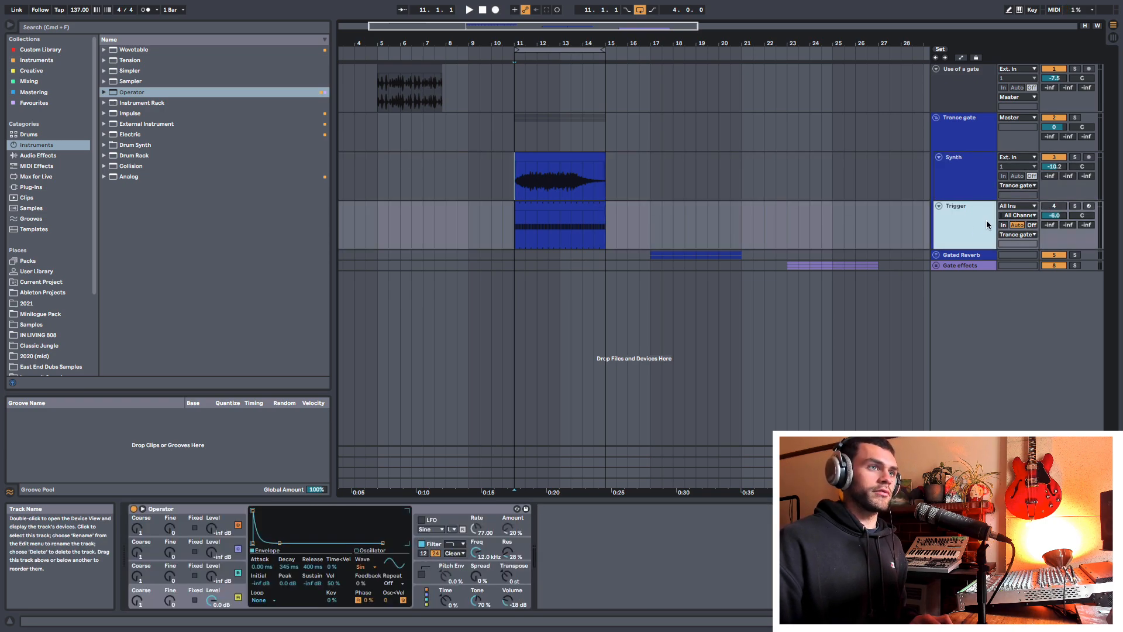
Step: Set the Synth Gate's sidechain source to Trigger and play the synth through it
left_click(944, 178)
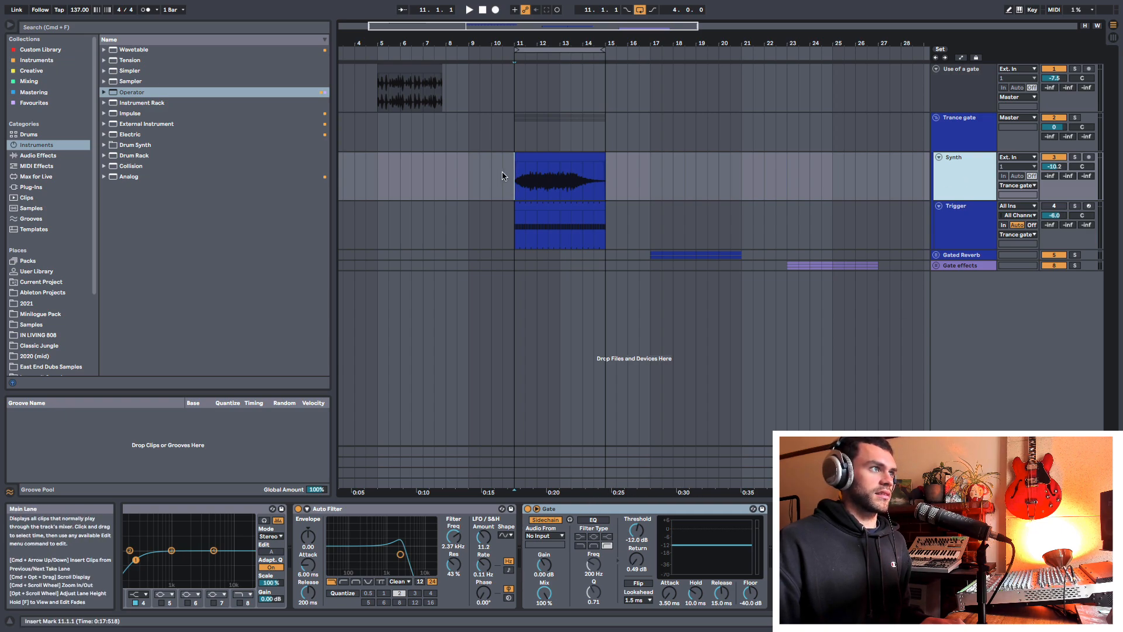
left_click(564, 181)
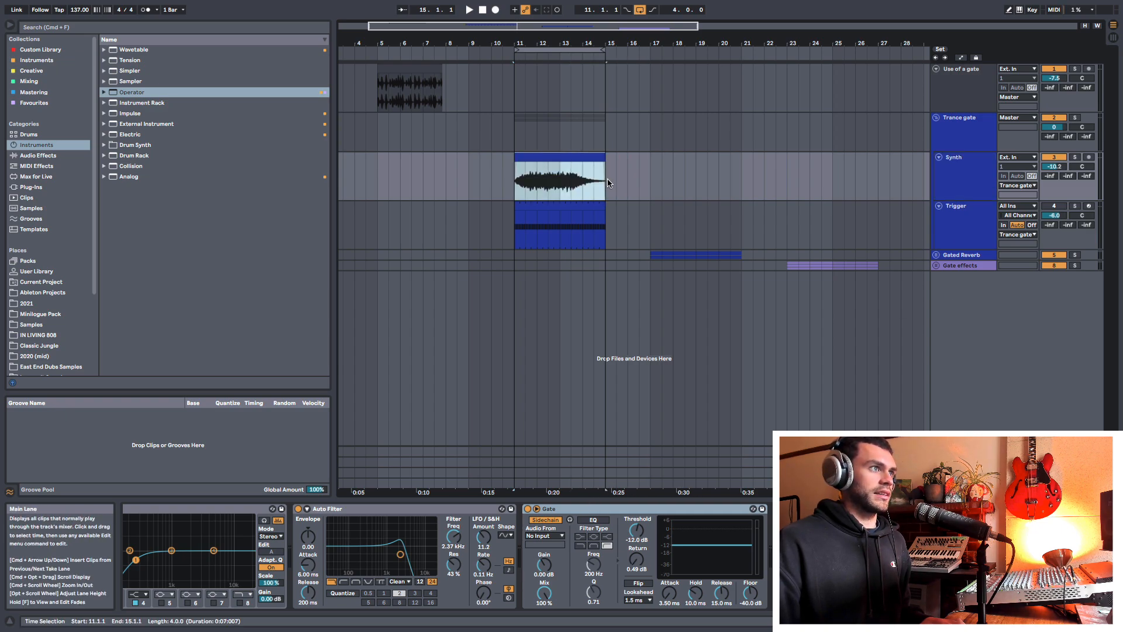
left_click(556, 537)
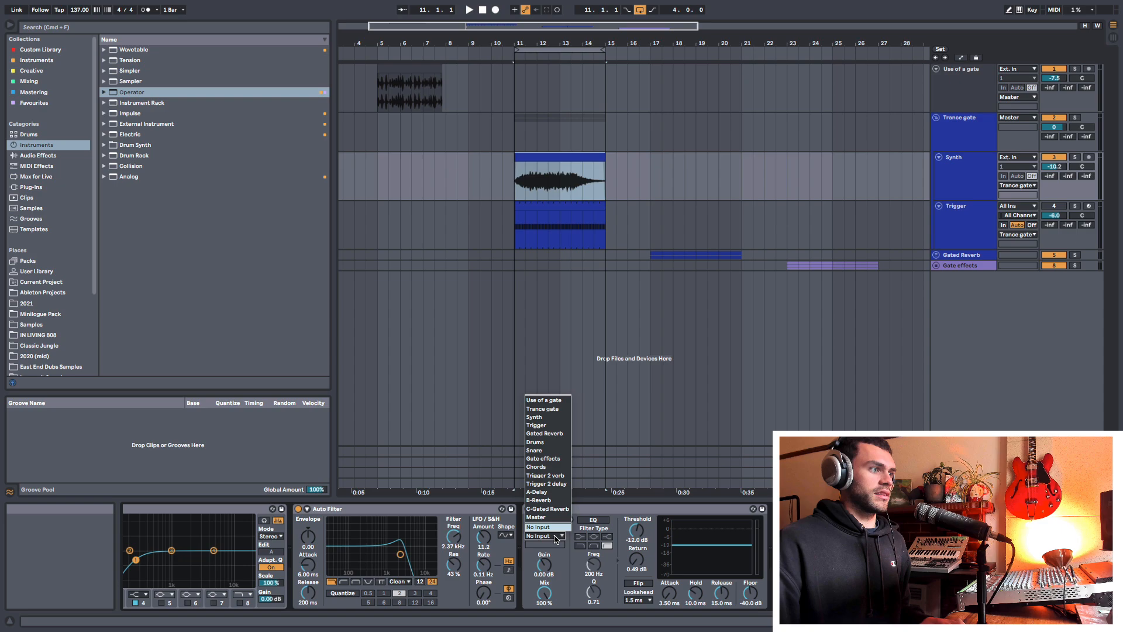
left_click(550, 430)
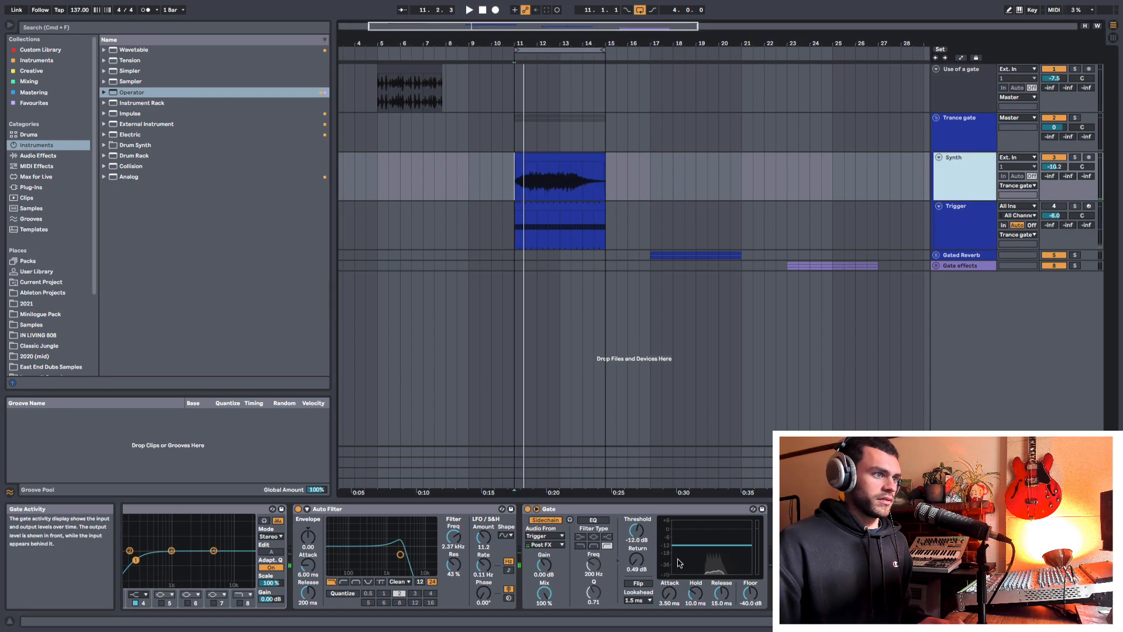
key("space")
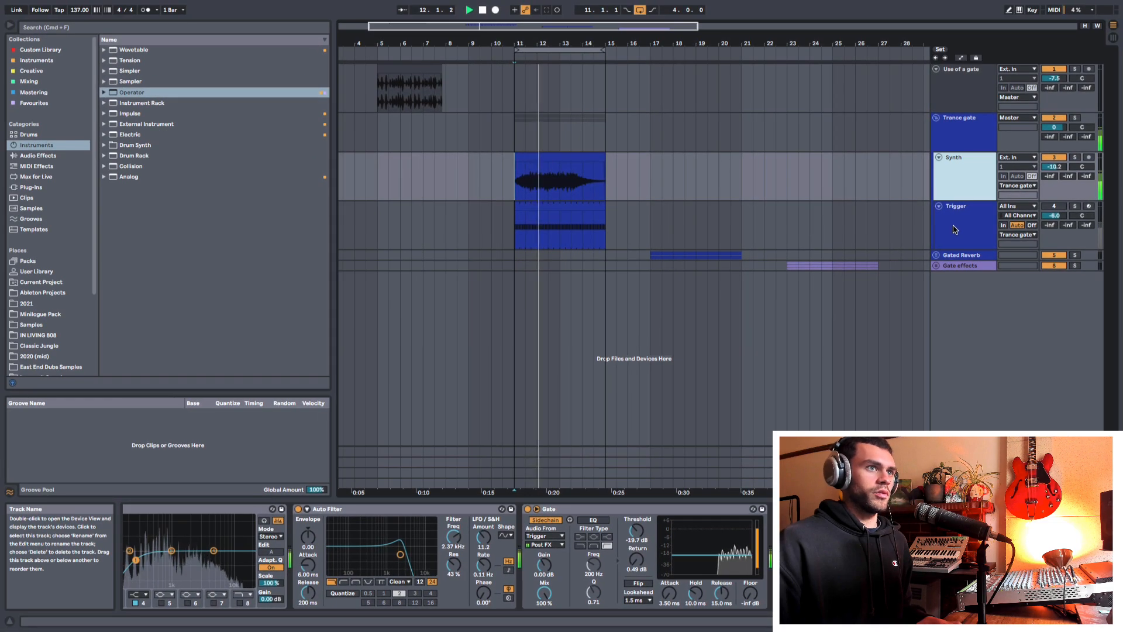
Step: Examine the Trigger track's Operator and MIDI clip while the trance gate plays, returning to the Synth track
left_click(954, 229)
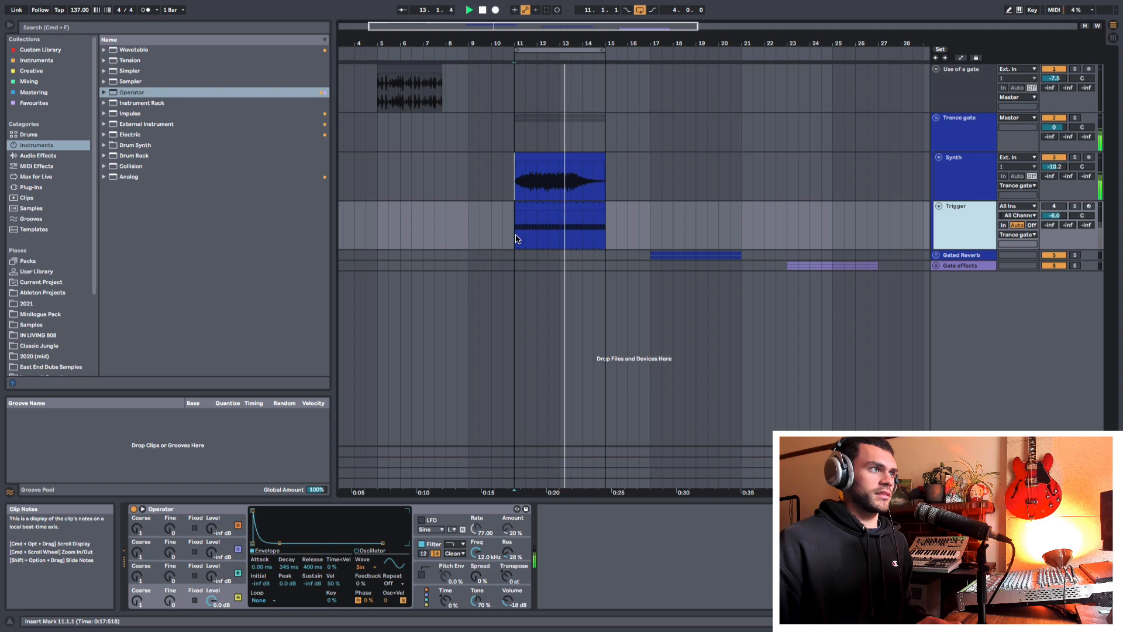
left_click_drag(516, 235, 618, 238)
left_click(963, 214)
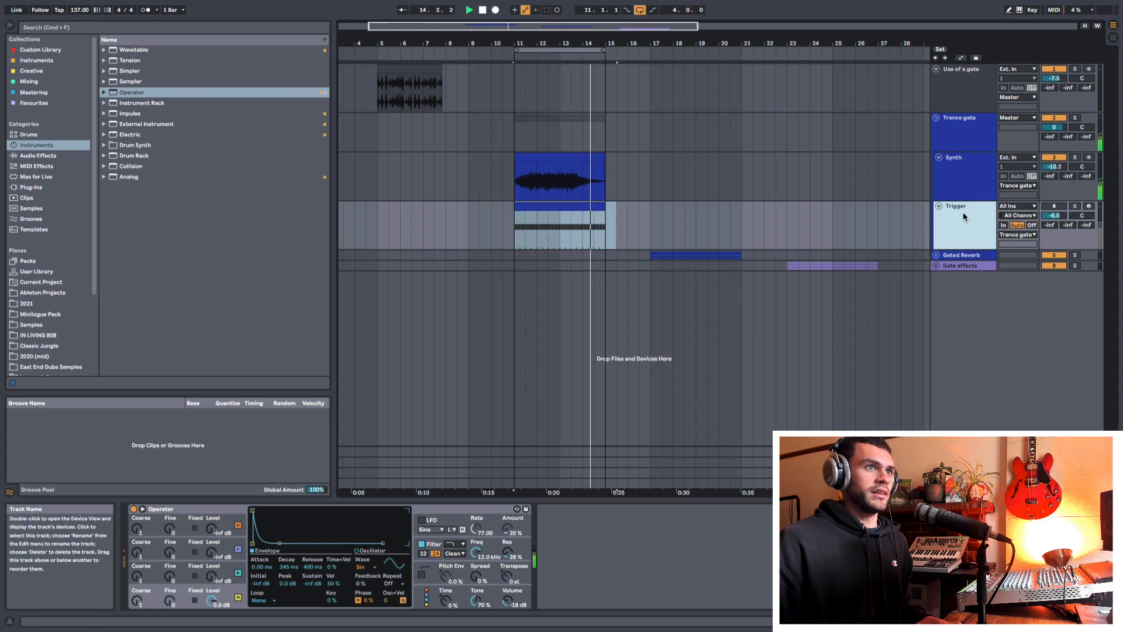
left_click(964, 178)
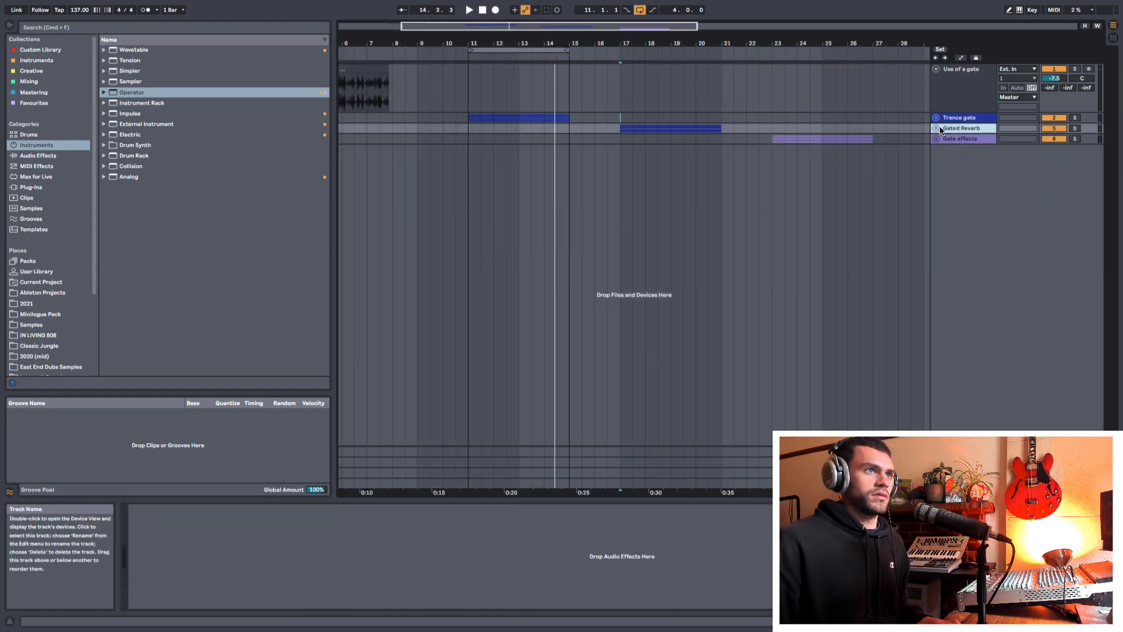
Step: Loop bars 17 to 21 over the Gated Reverb group's clips and solo the group
left_click(633, 162)
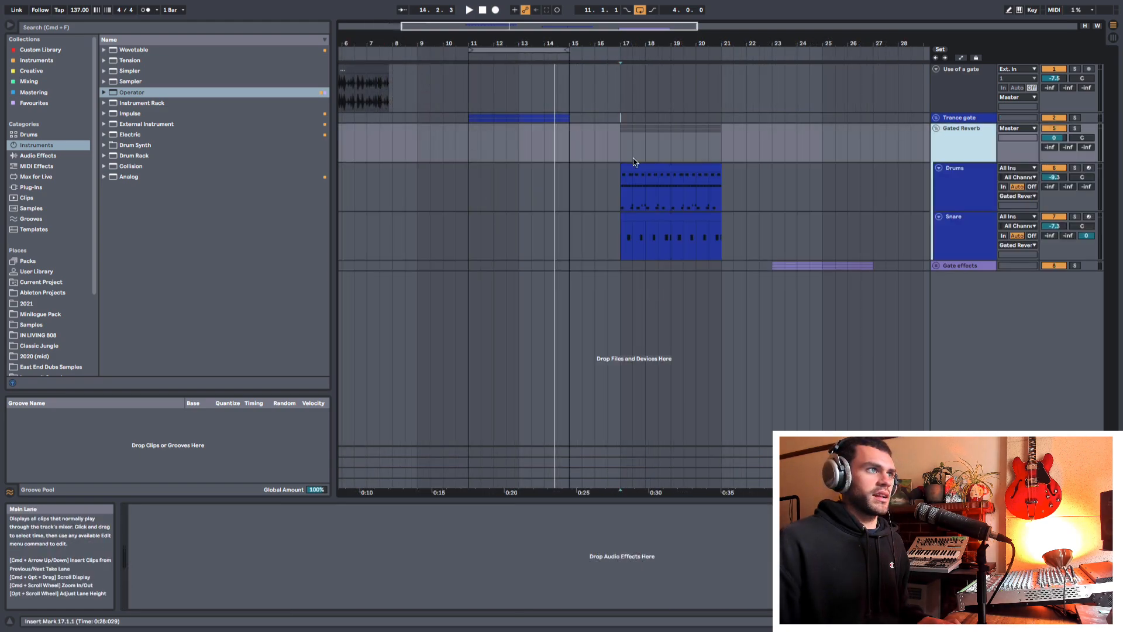
left_click_drag(508, 50, 574, 65)
left_click(484, 195)
left_click(965, 142)
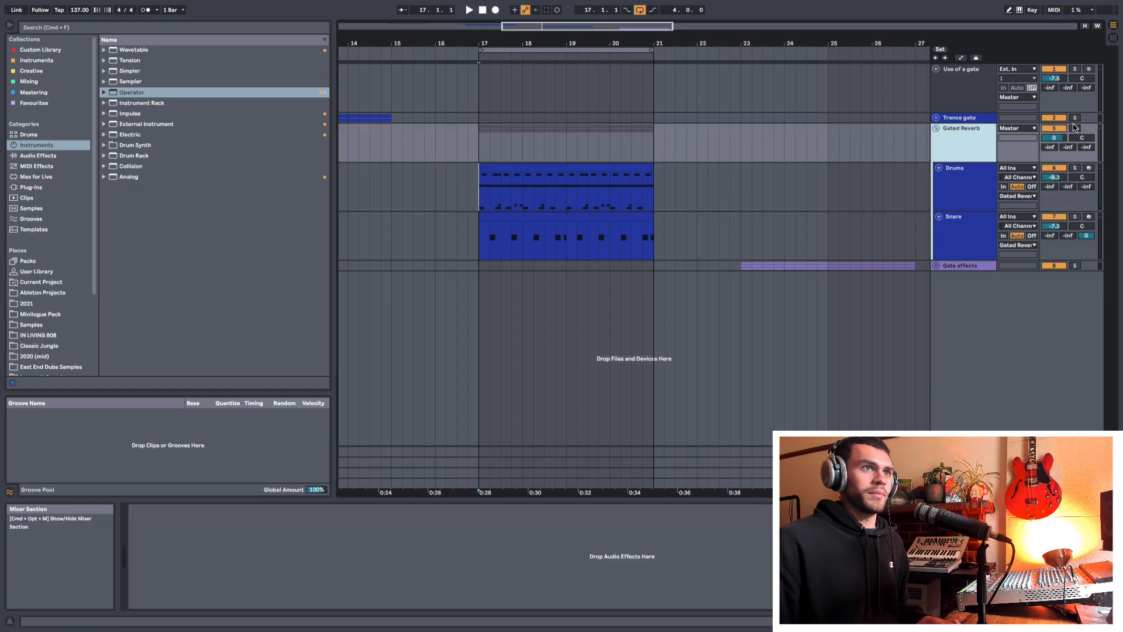
left_click(1073, 128)
Step: Examine the 808 kits on the Drums and Snare tracks and play the looped beat
left_click(967, 197)
left_click(962, 219)
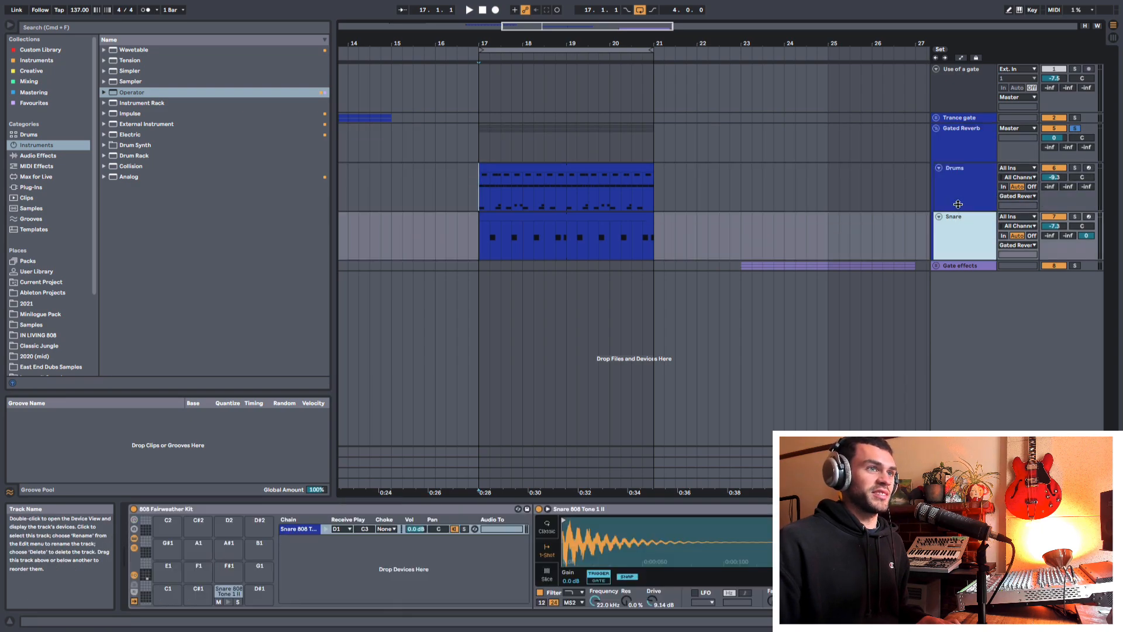
left_click(960, 187)
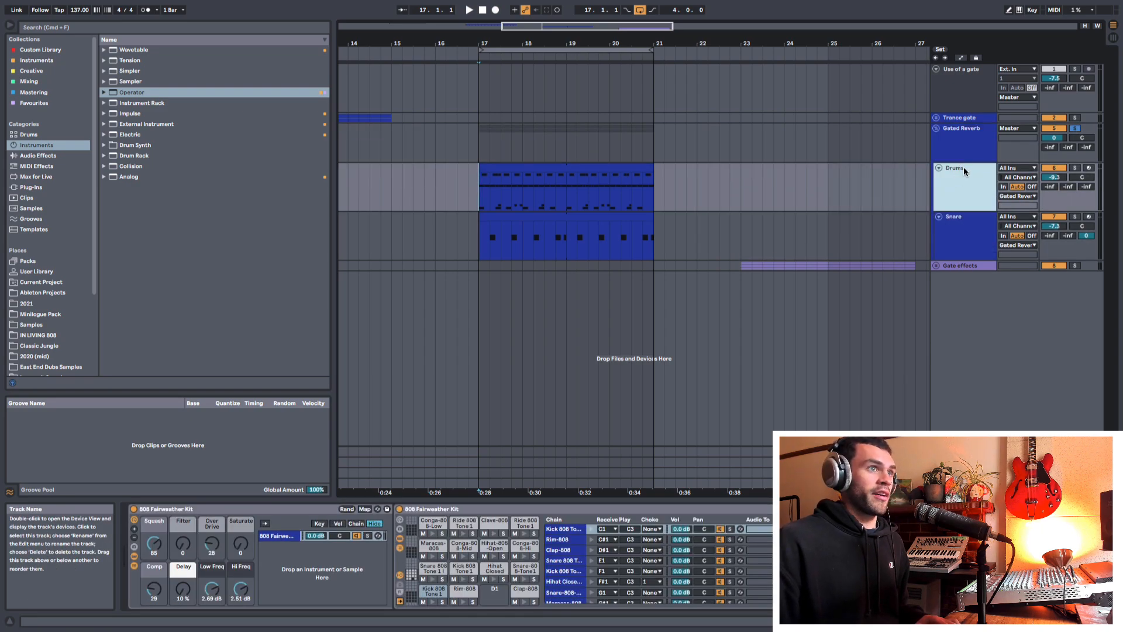
left_click(969, 222)
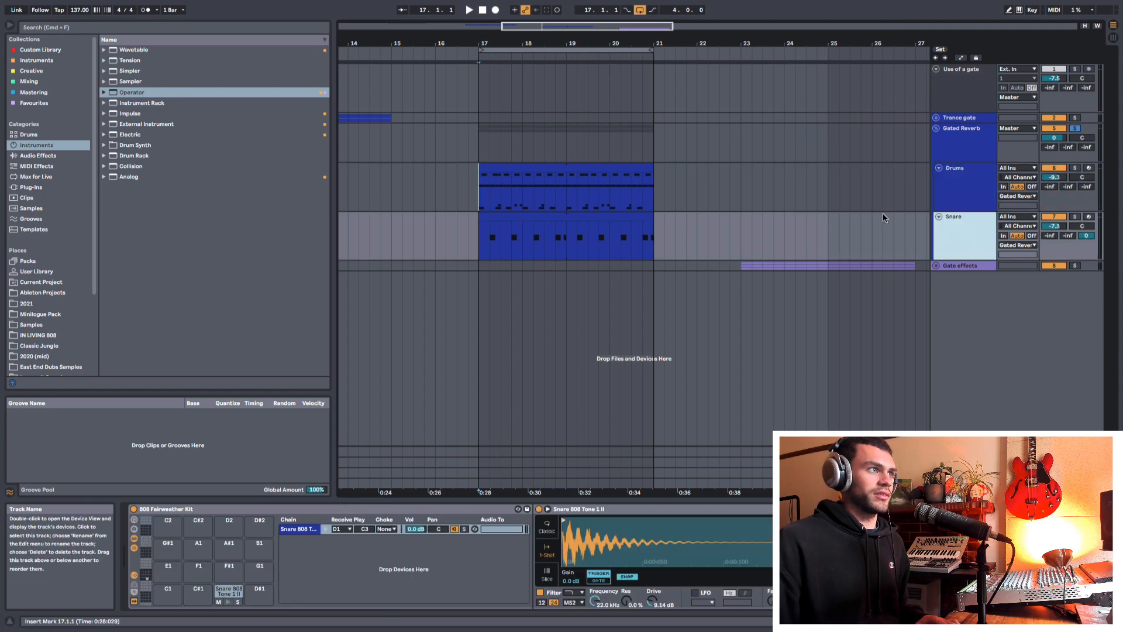
key("space")
left_click(953, 146)
left_click(957, 187)
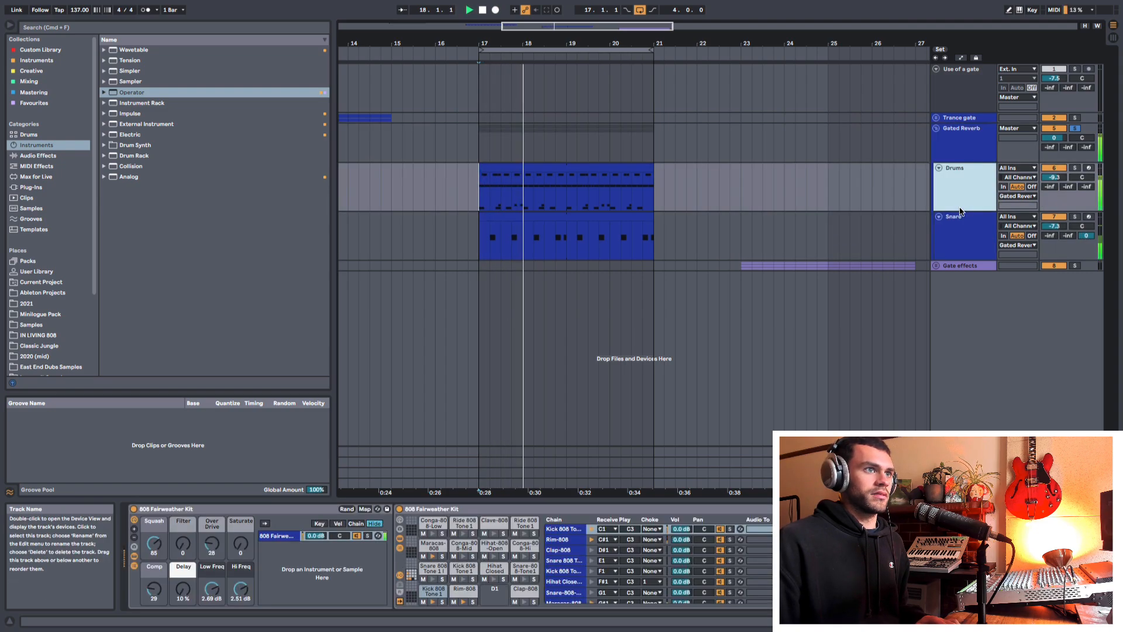
left_click(959, 221)
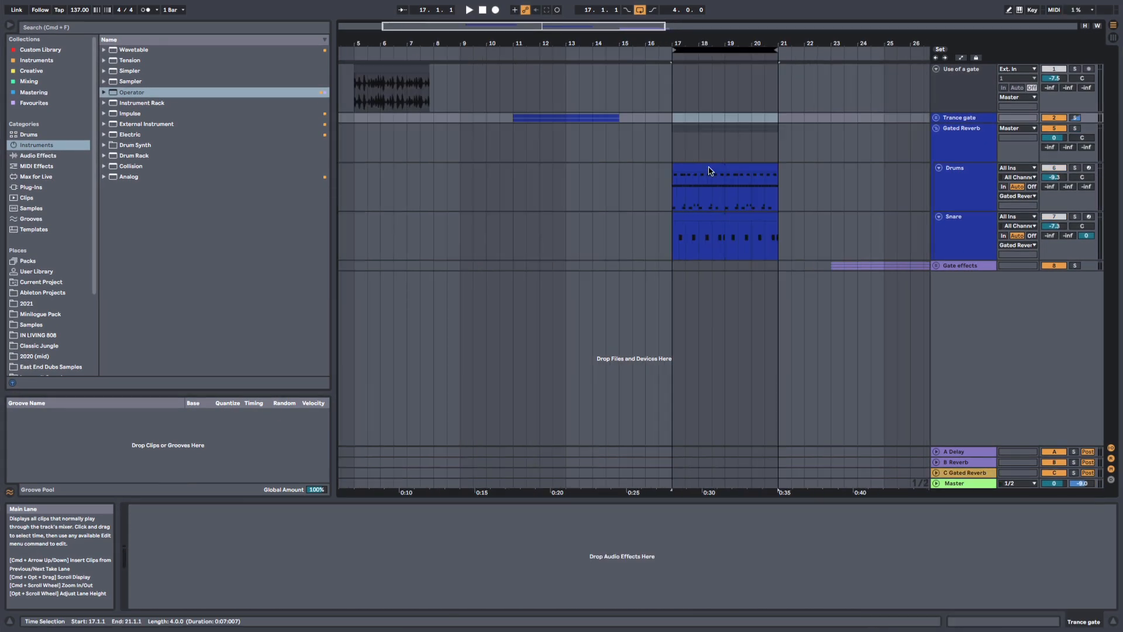
Step: Raise the Snare track's send to the C-Gated Reverb return to 0 dB
left_click(672, 194)
left_click_drag(721, 44, 581, 57)
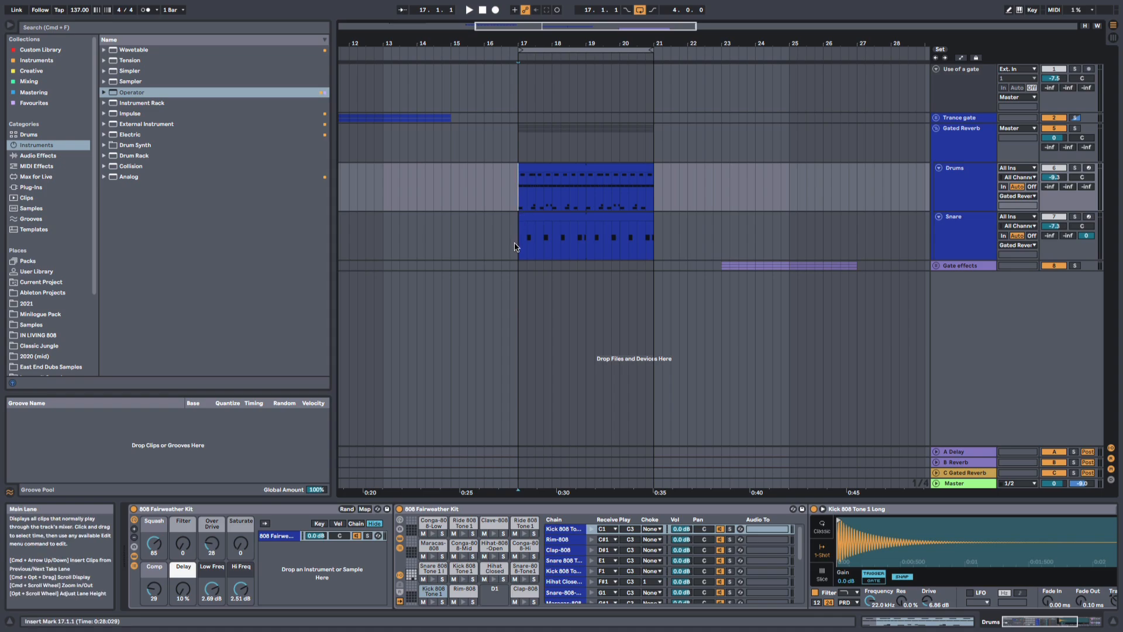
left_click_drag(517, 246, 658, 245)
left_click(658, 245)
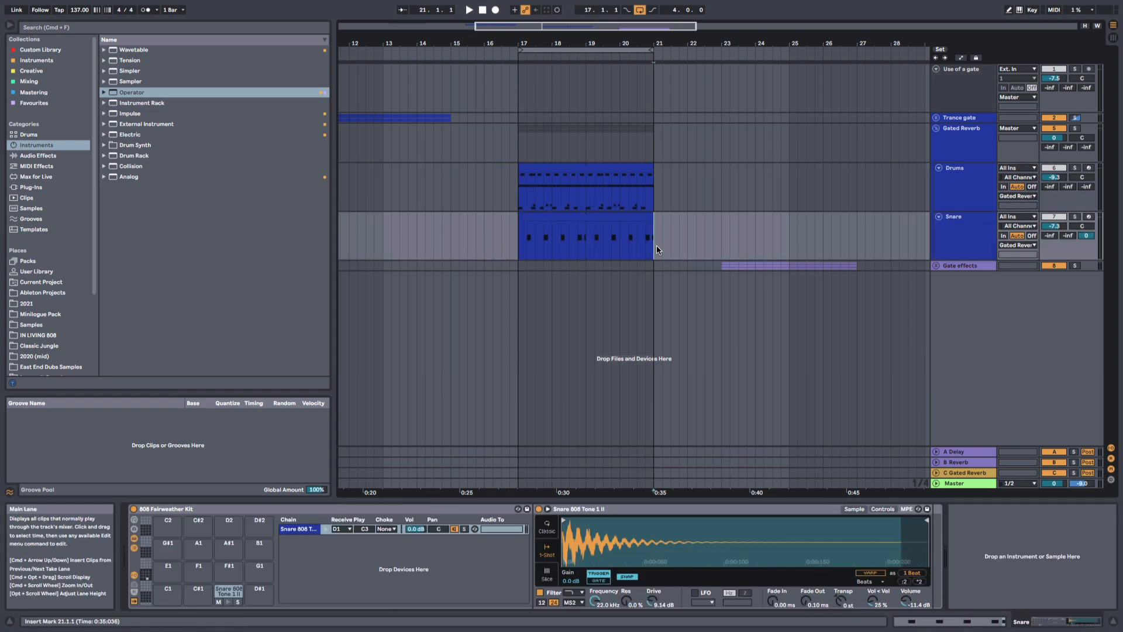
left_click(959, 472)
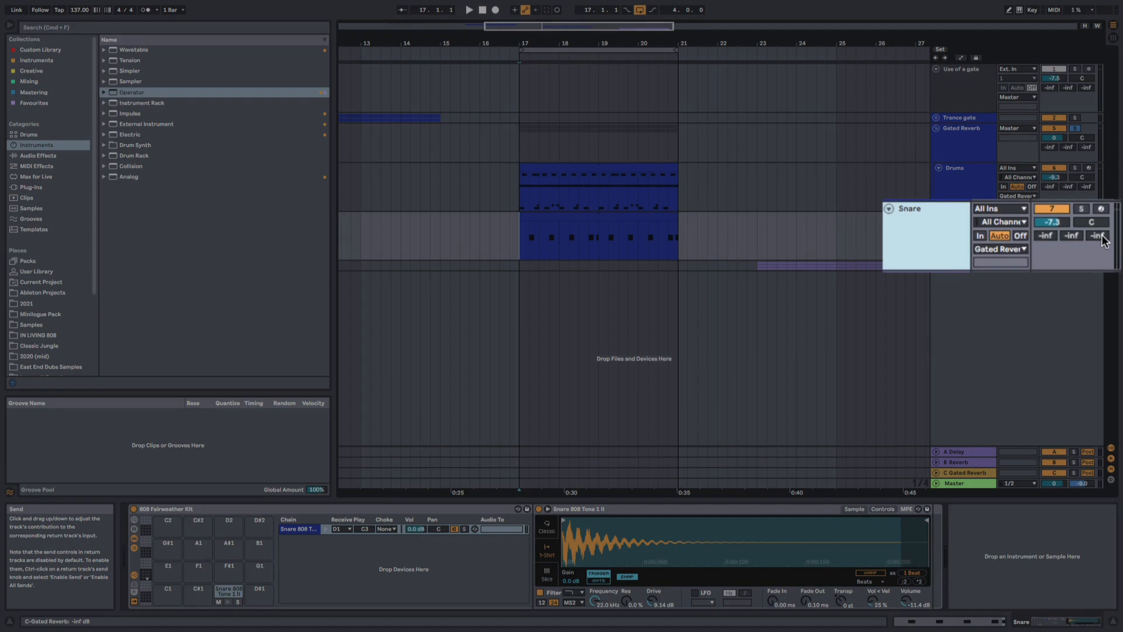
left_click_drag(1103, 236, 1103, 176)
left_click(930, 241)
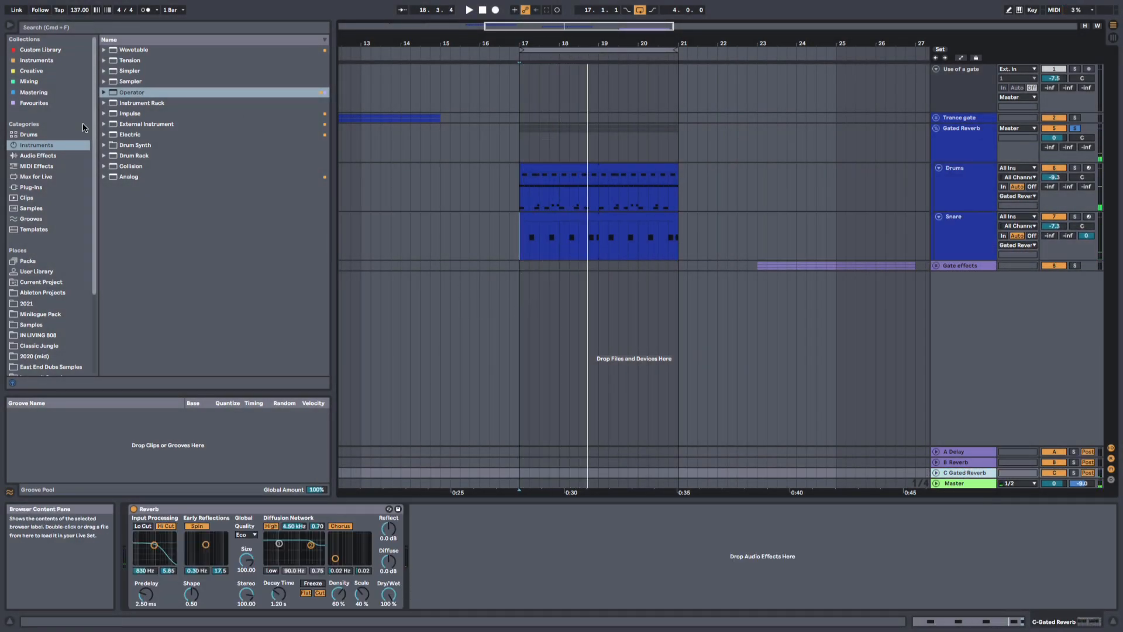
Step: Add a Gate from the Dynamics effects after the Reverb on the C-Gated Reverb return
left_click(55, 157)
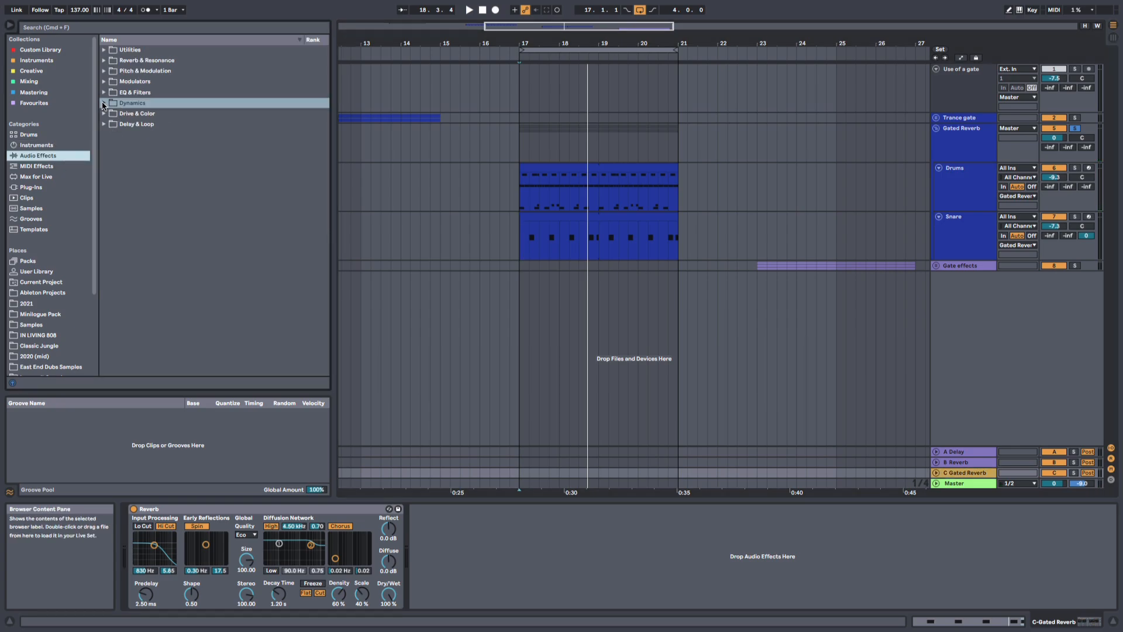
left_click(104, 103)
double_click(135, 145)
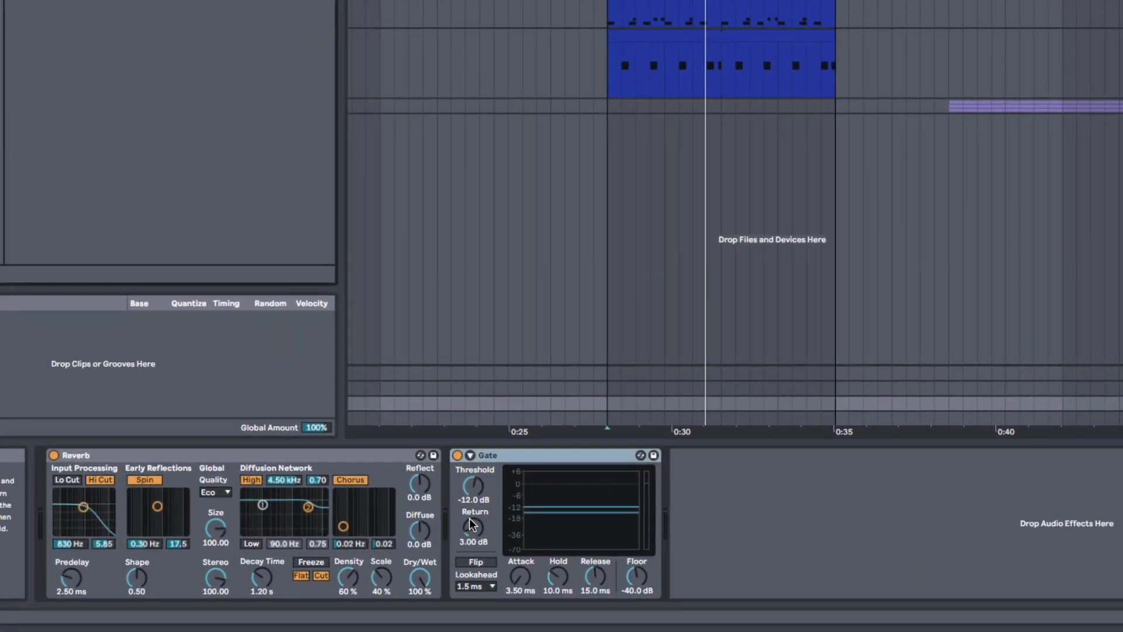
Step: Set the reverb Gate's Return to 0.00 dB and Threshold to -20.2 dB during playback, and raise the Amp's Dry/Wet
left_click_drag(469, 518, 470, 529)
key("space")
left_click_drag(469, 487, 469, 515)
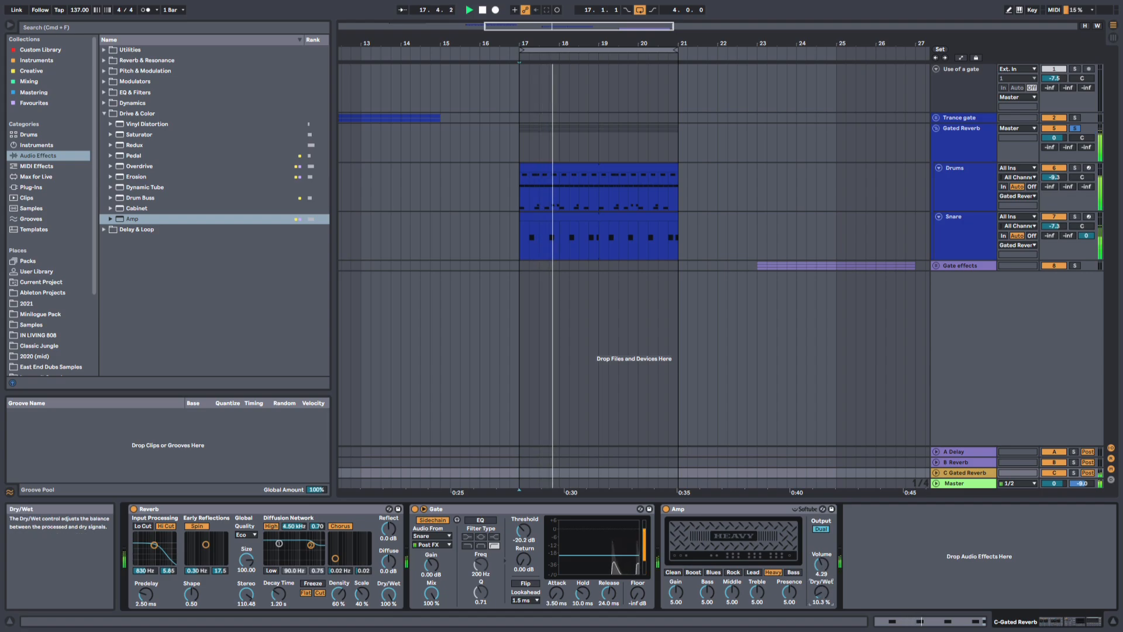
left_click_drag(821, 592, 821, 584)
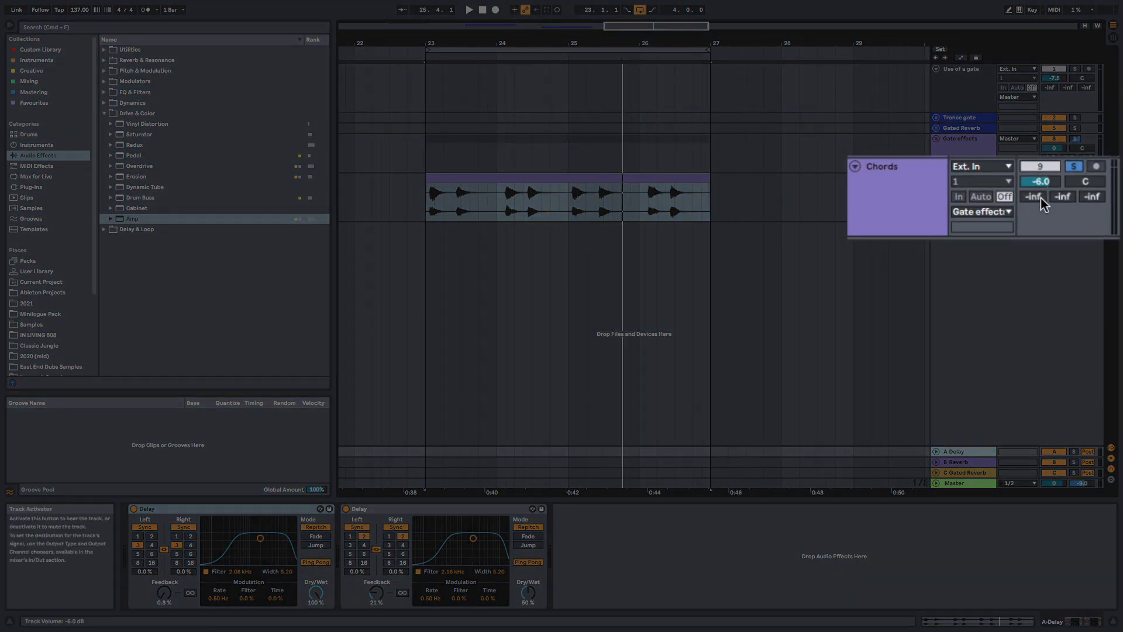
Step: Play the chords through the A-Delay return and set its Gate's sidechain source to Trig Delay
key("space")
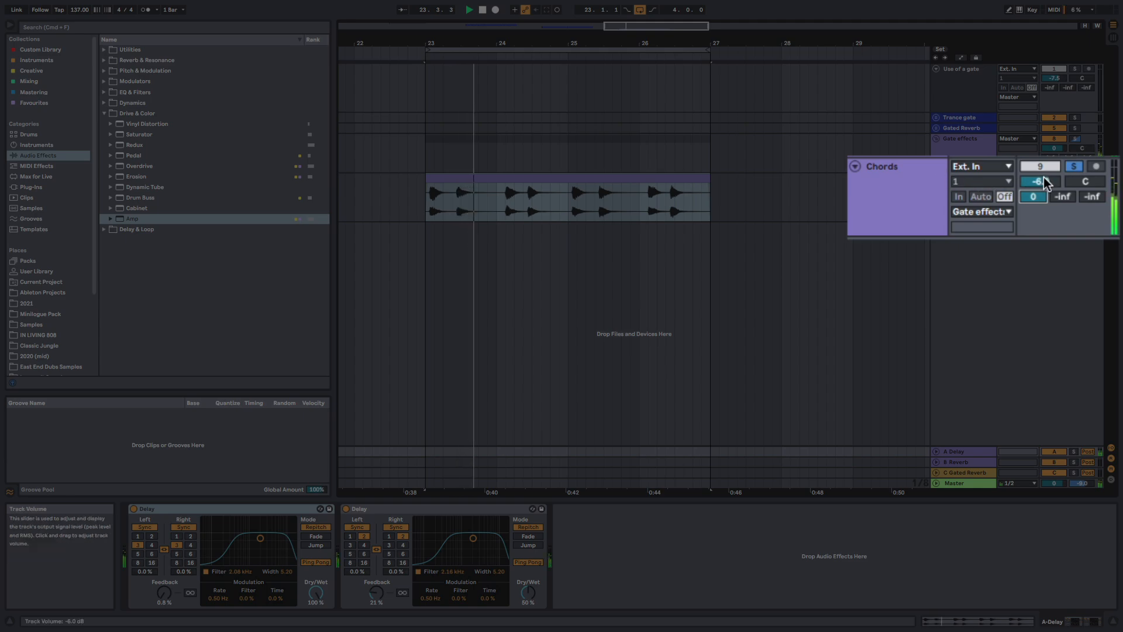
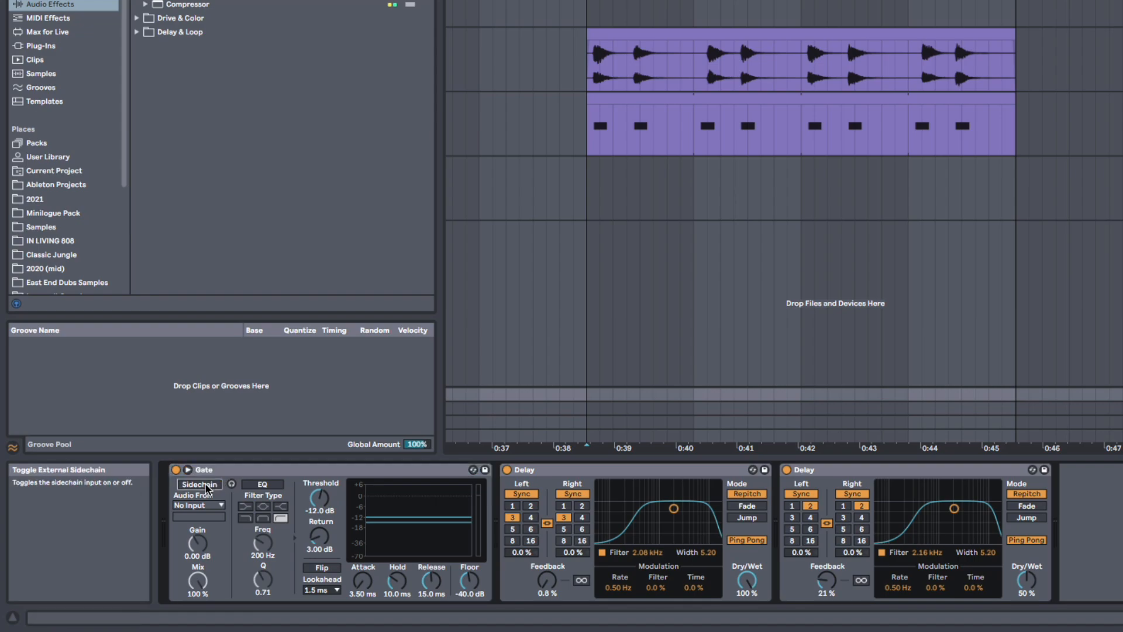
left_click(209, 507)
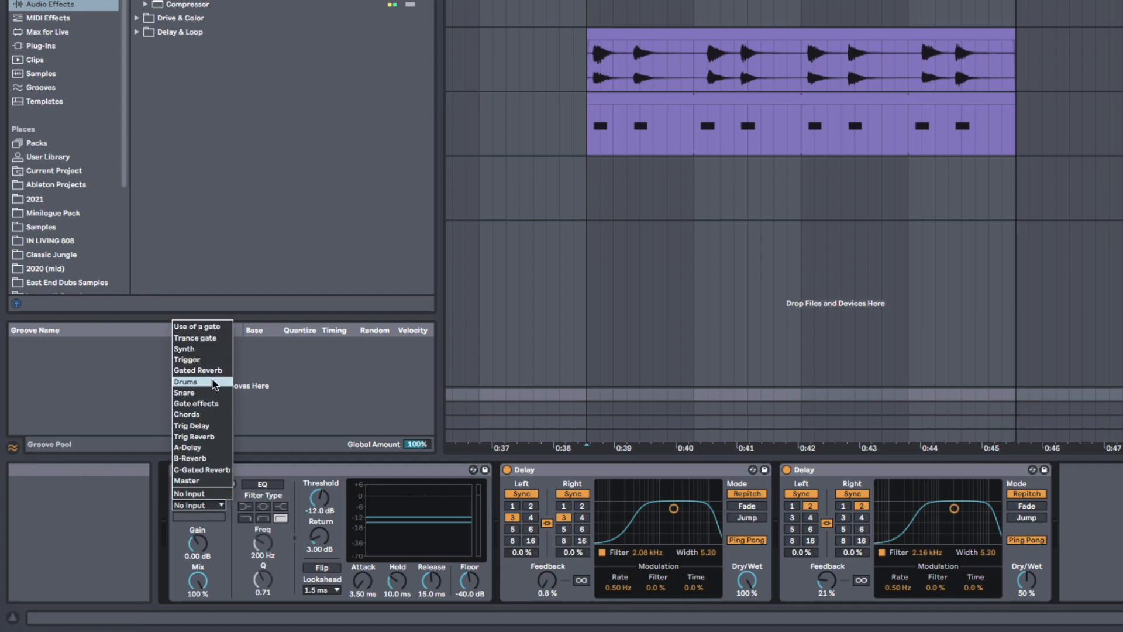
left_click(209, 425)
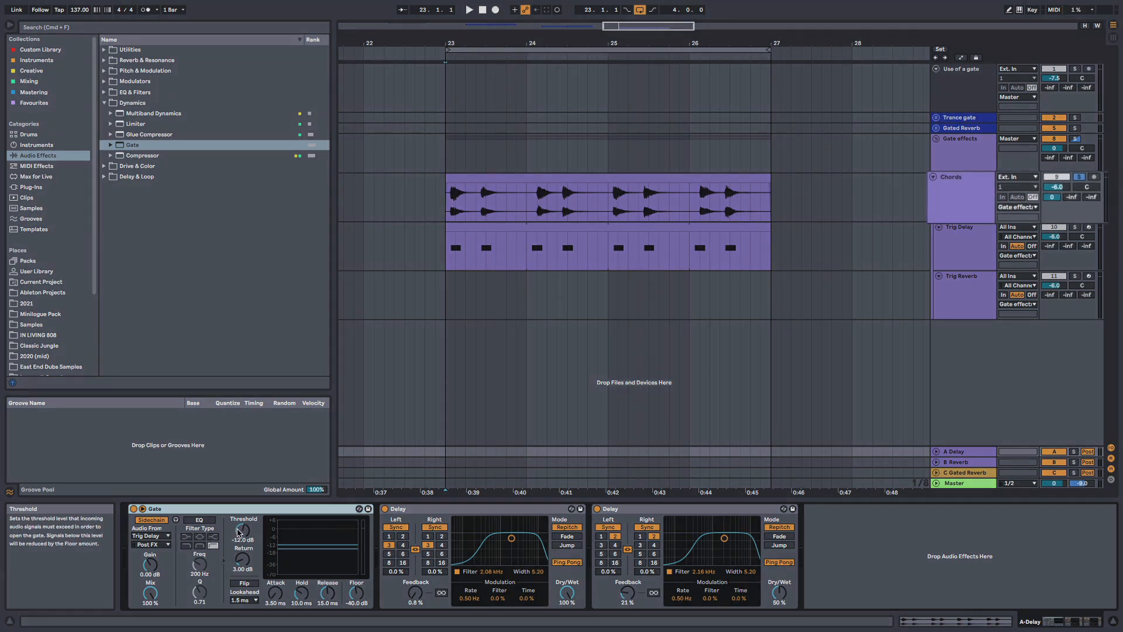
Step: Play the Chords track with its A-Delay send at 0 dB and examine the return's Gate and two Delays
left_click(946, 206)
left_click_drag(1047, 196, 1047, 206)
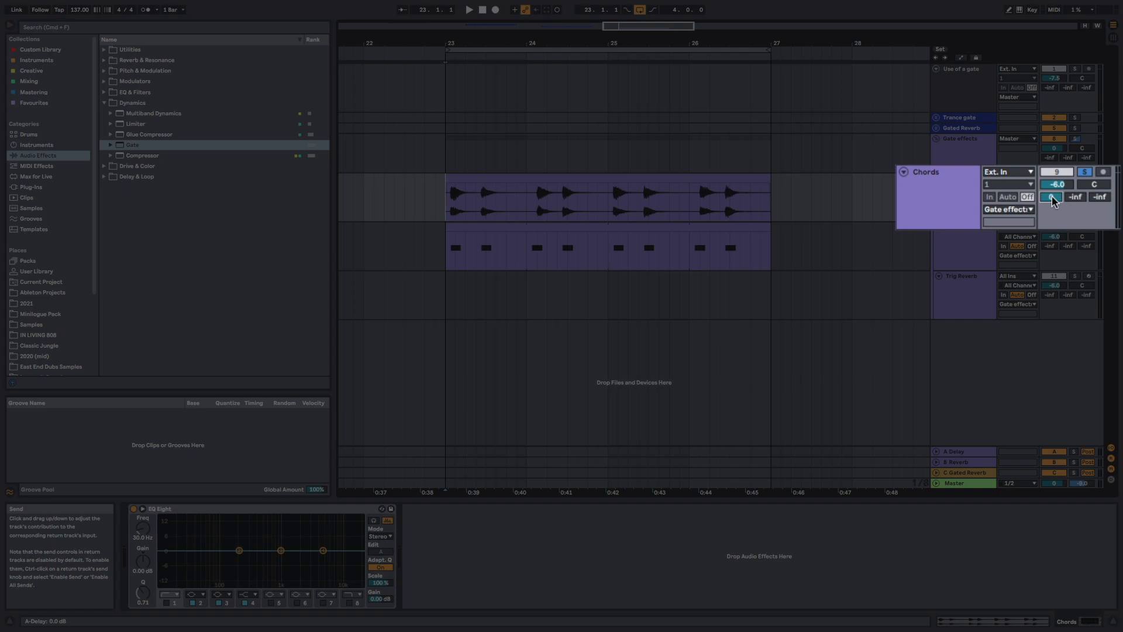
key("space")
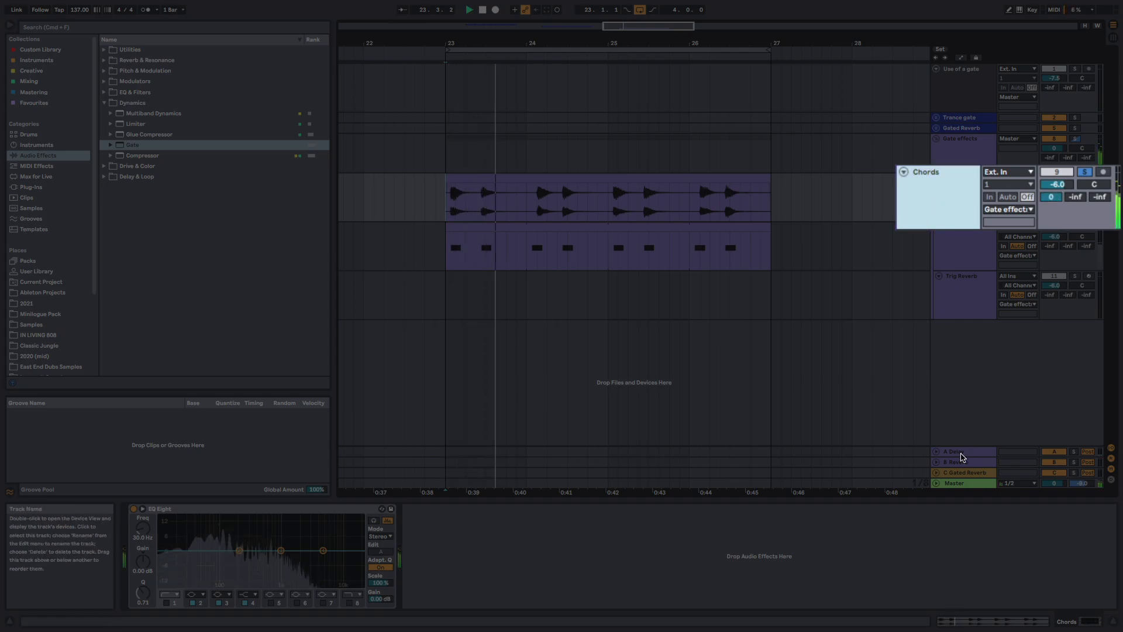
left_click(959, 452)
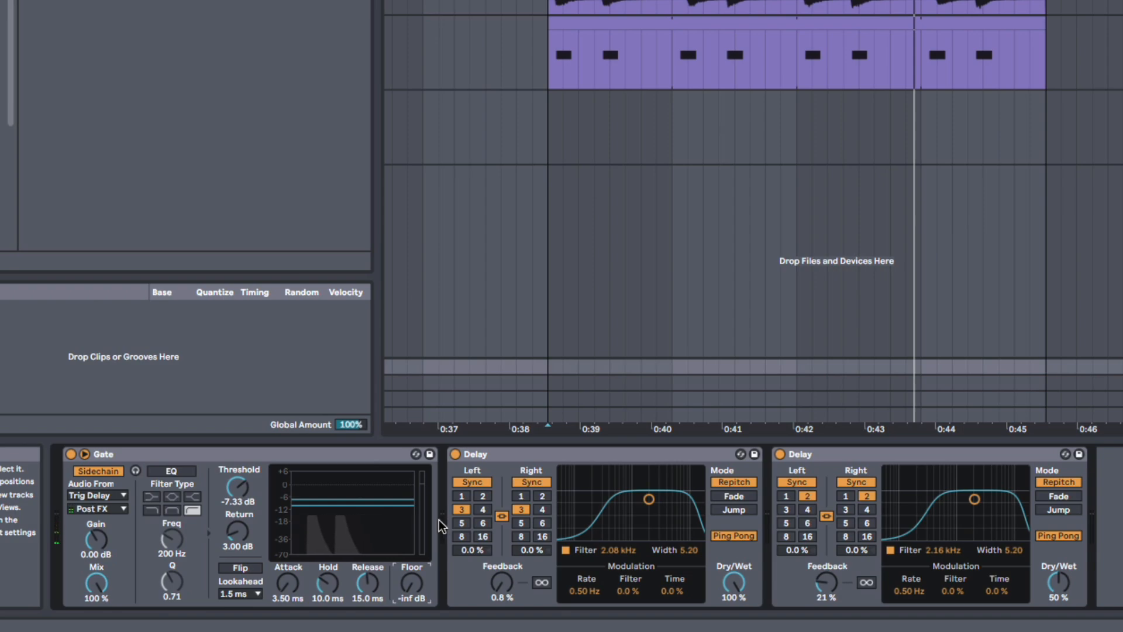
left_click(1017, 458)
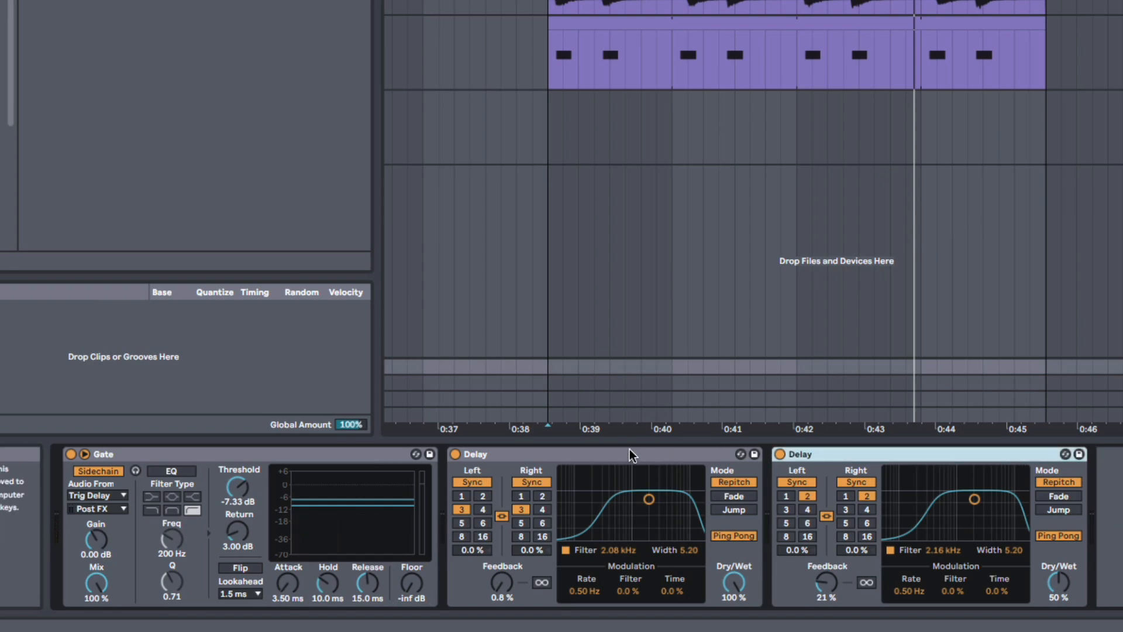
left_click(490, 456)
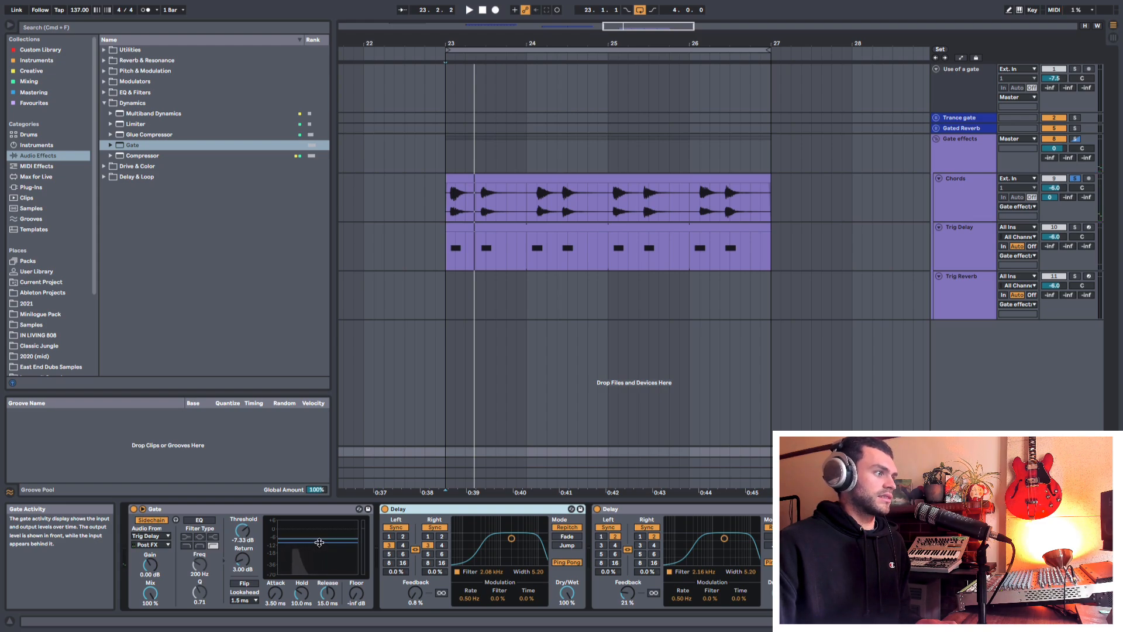
Step: Examine the trigger pattern on the Trig Delay track, selecting bar 23 and the repeats from bar 24 to 27
left_click(456, 255)
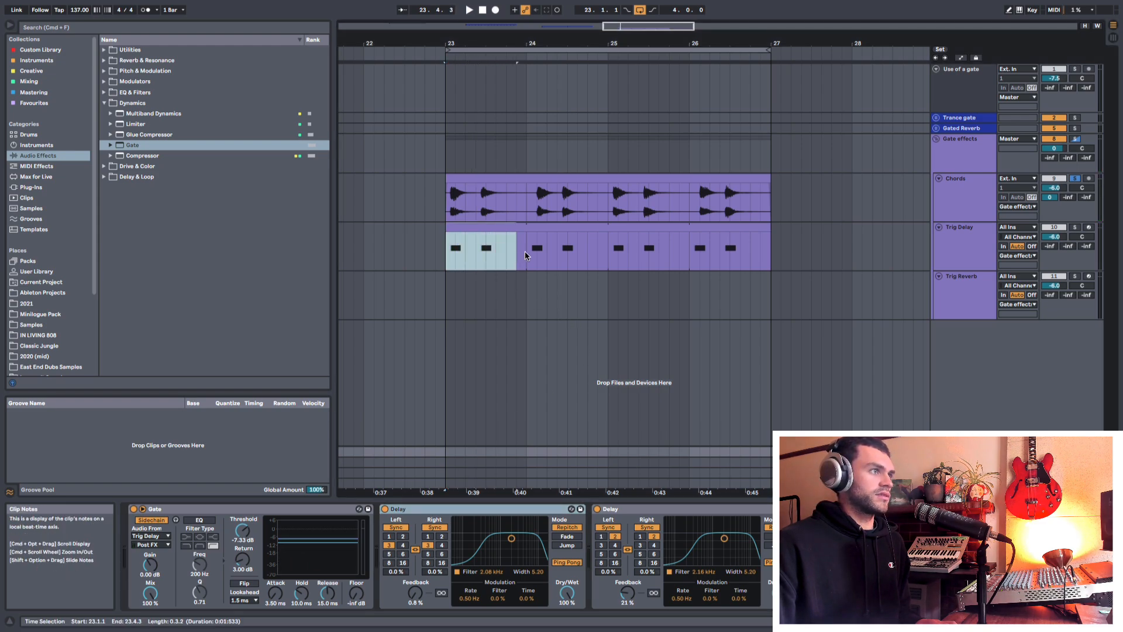
left_click_drag(525, 252, 528, 251)
left_click_drag(466, 227, 476, 228)
left_click_drag(462, 43, 506, 256)
left_click_drag(602, 258, 678, 261)
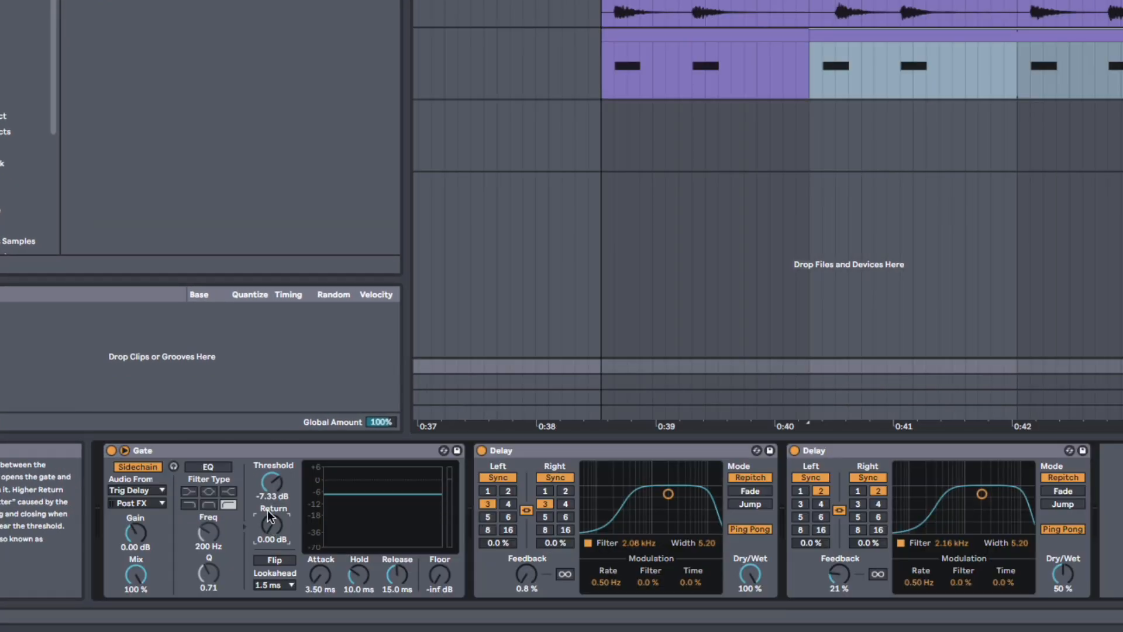
Step: Lower the A-Delay Gate's Threshold to -18.5 dB and play the chords through it
left_click_drag(271, 485, 271, 516)
key("space")
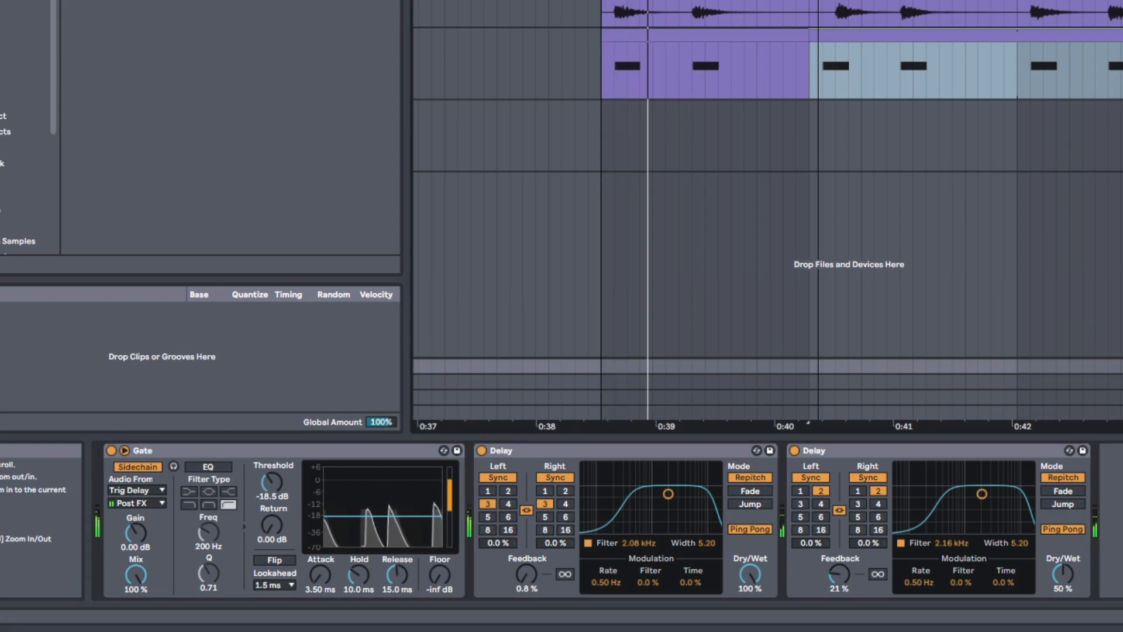
left_click_drag(637, 44, 503, 23)
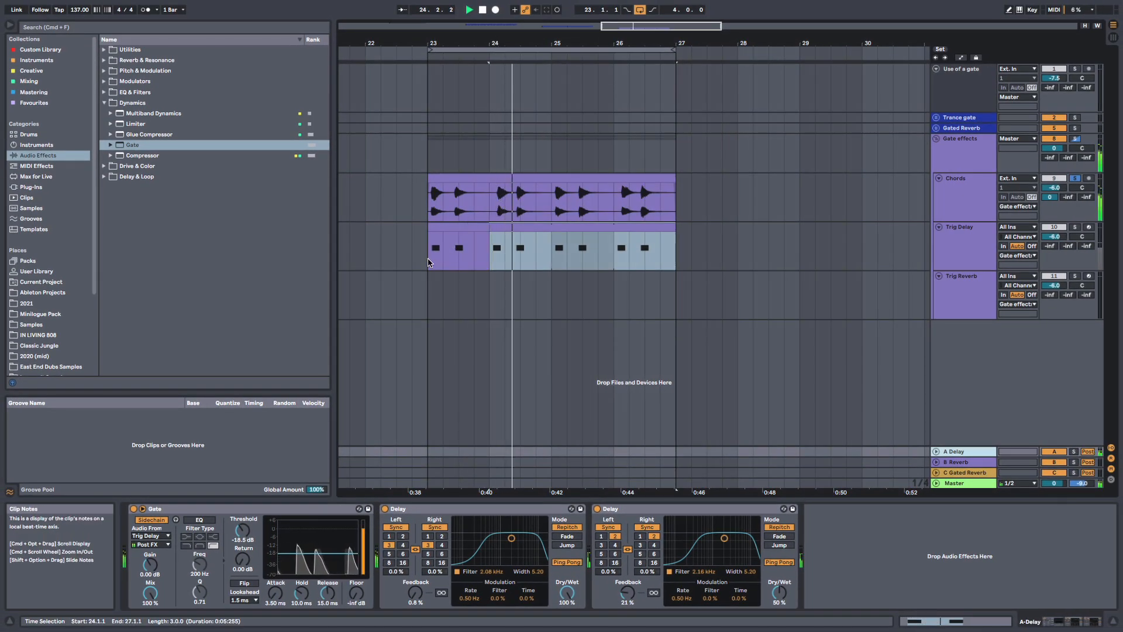
Step: Select the Trig Delay clips in bars 23 to 27 and open the first one to examine its C3 notes
left_click(489, 251)
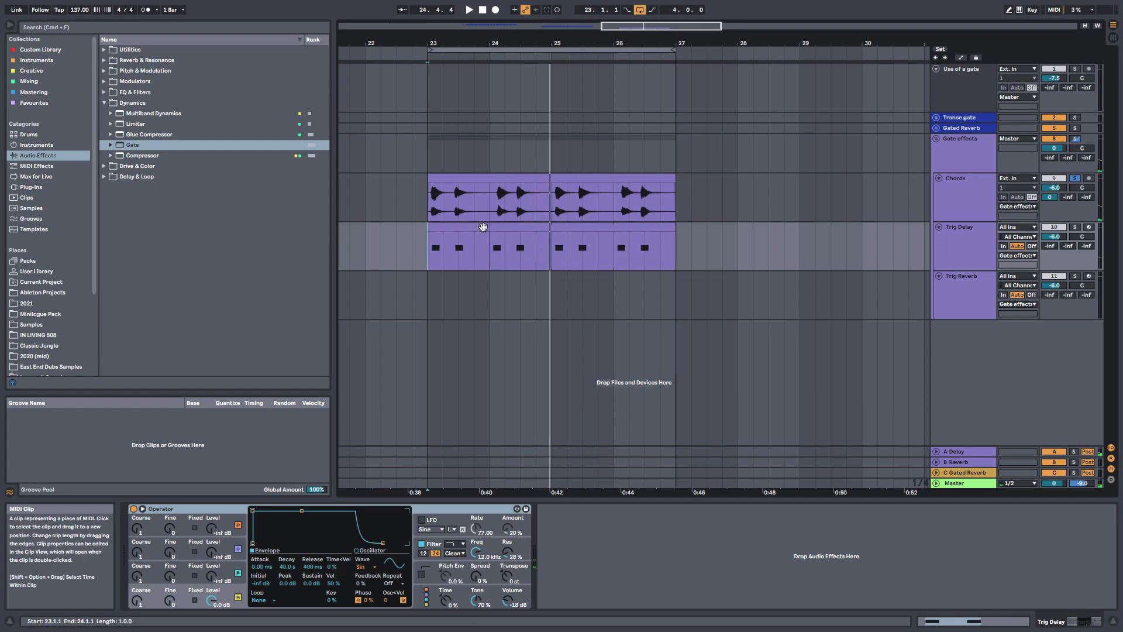
left_click_drag(428, 230, 417, 235)
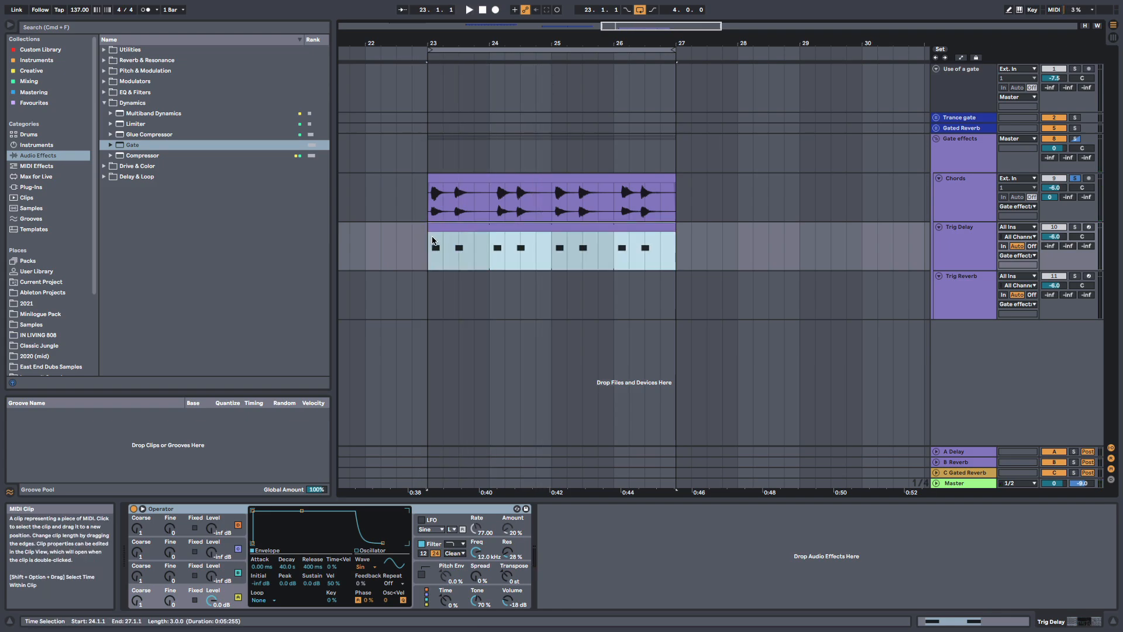
double_click(432, 240)
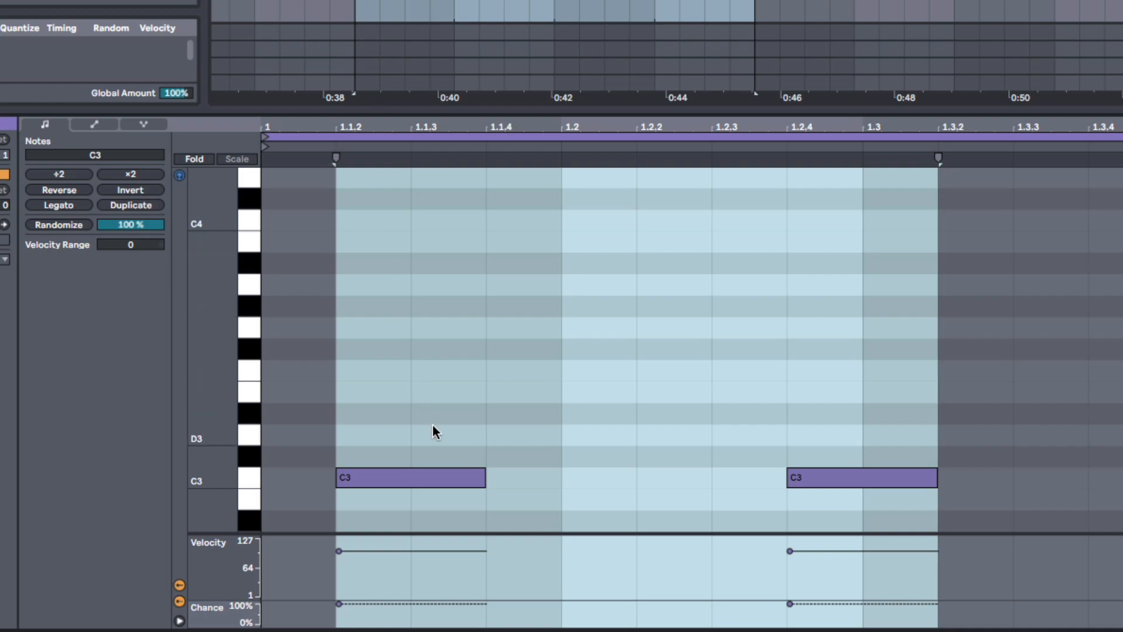
scroll(463, 483, "down", 2)
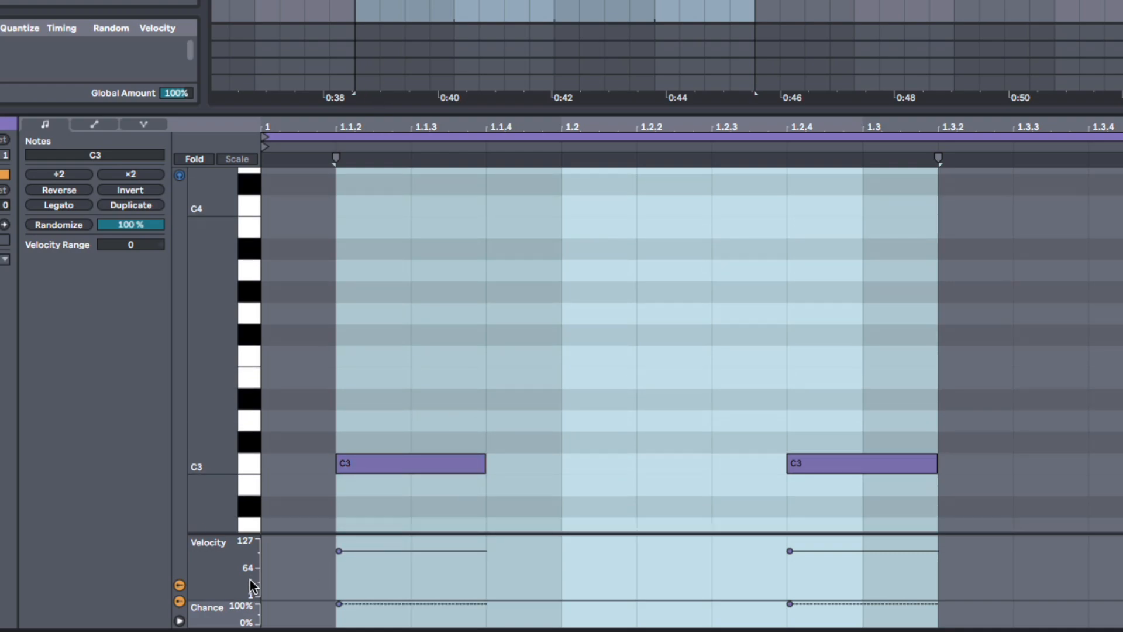
Step: Enlarge the Chance lane and lower the Chance of both C3 notes to 54%
left_click_drag(243, 602, 245, 519)
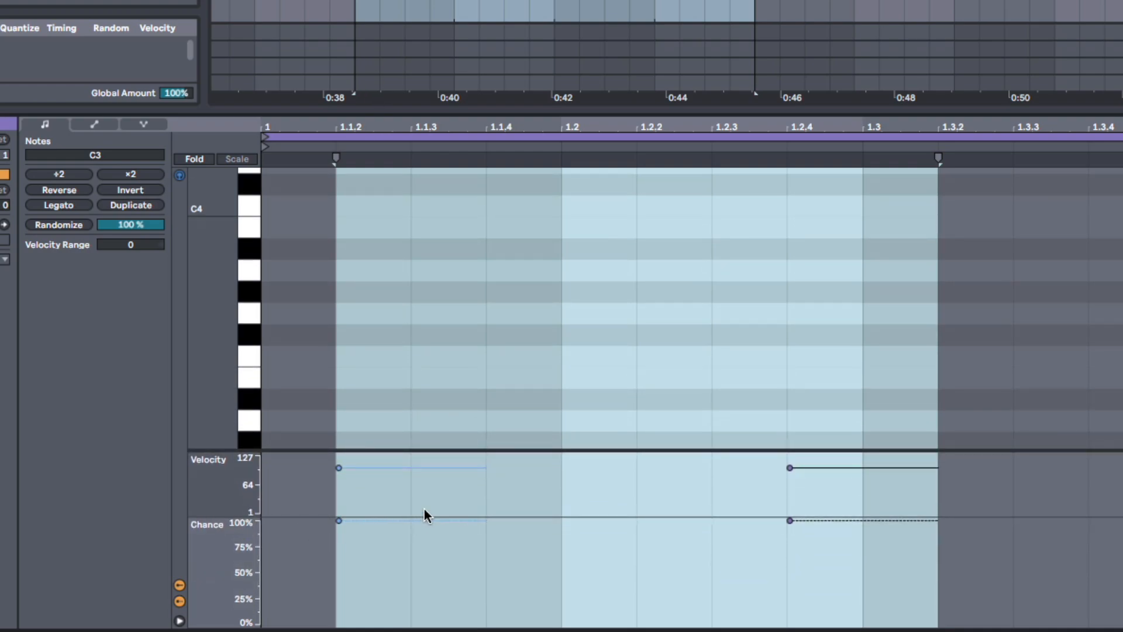
scroll(447, 397, "down", 4)
scroll(444, 392, "down", 4)
left_click_drag(348, 251, 850, 384)
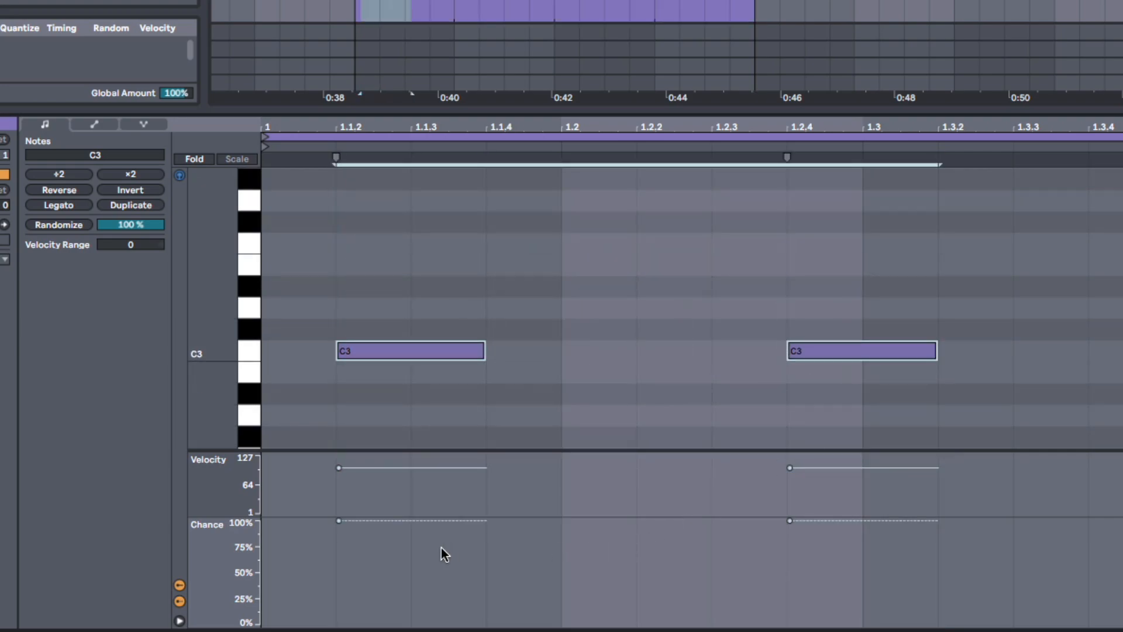
left_click_drag(409, 520, 410, 568)
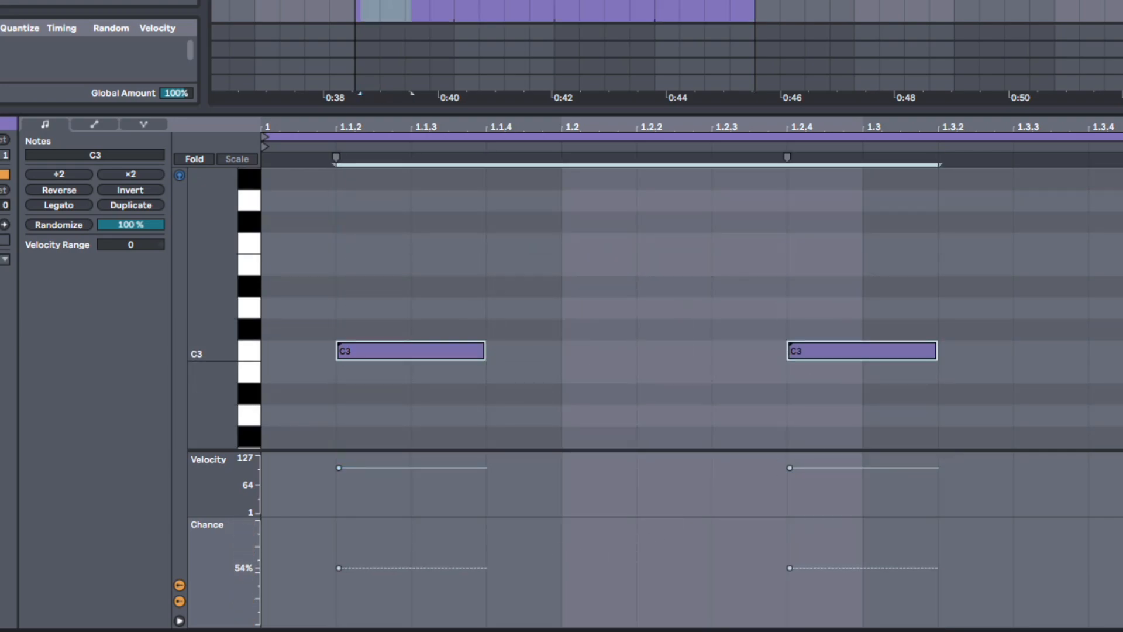
key("shift+Tab")
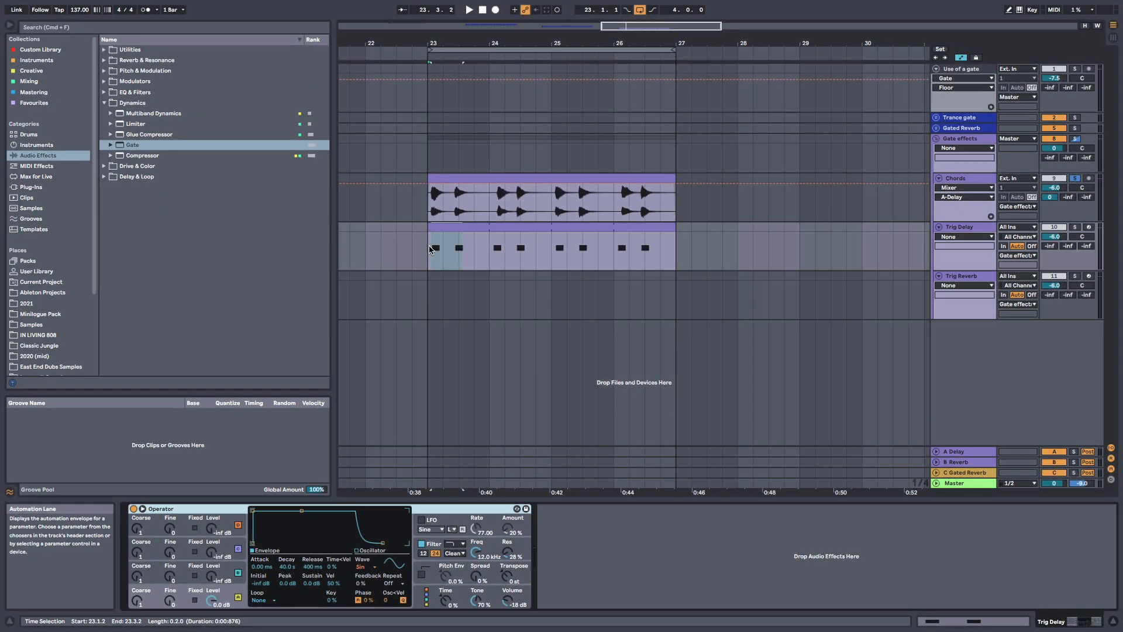
Step: Play the chords from bar 23 while examining the A-Delay return's Gate and Delays
left_click(428, 245)
left_click(961, 452)
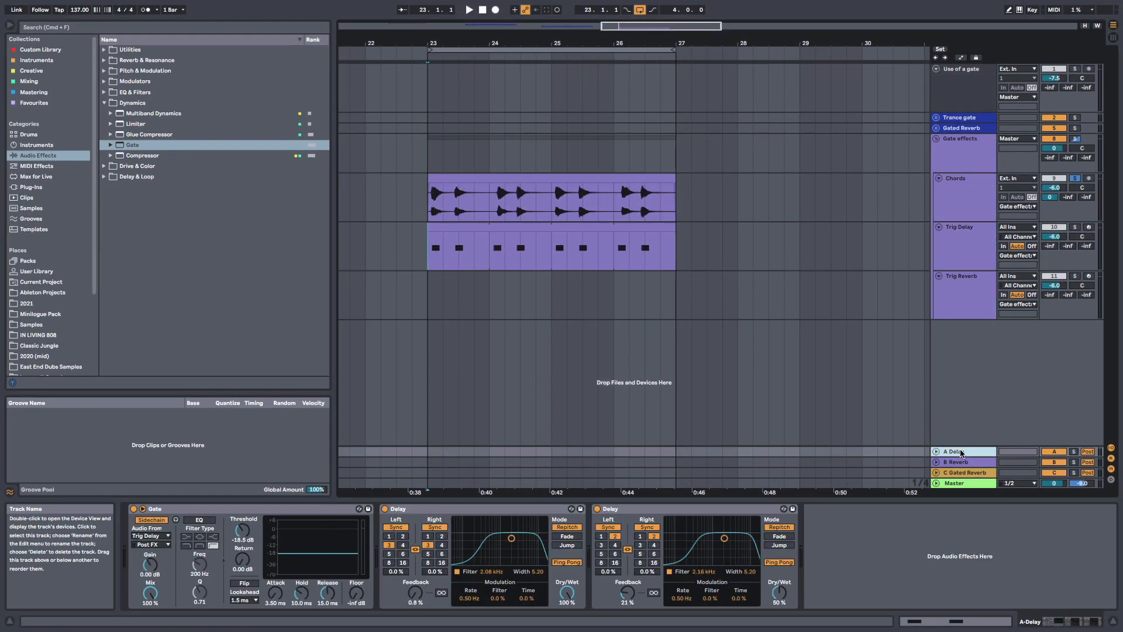
key("space")
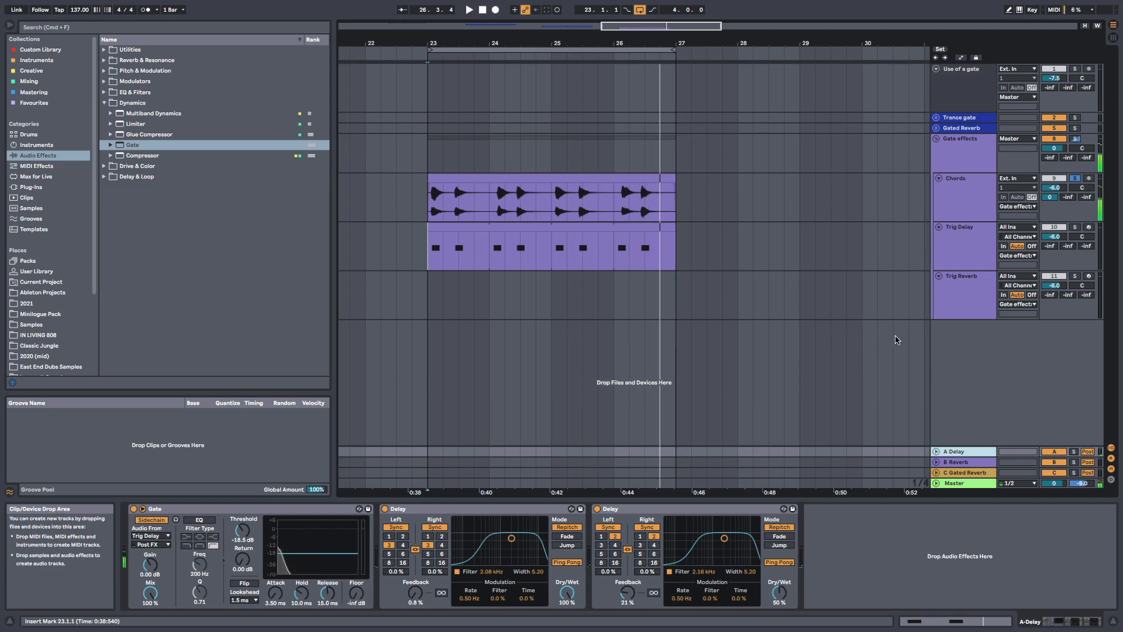
key("space")
left_click(972, 263)
left_click(950, 456)
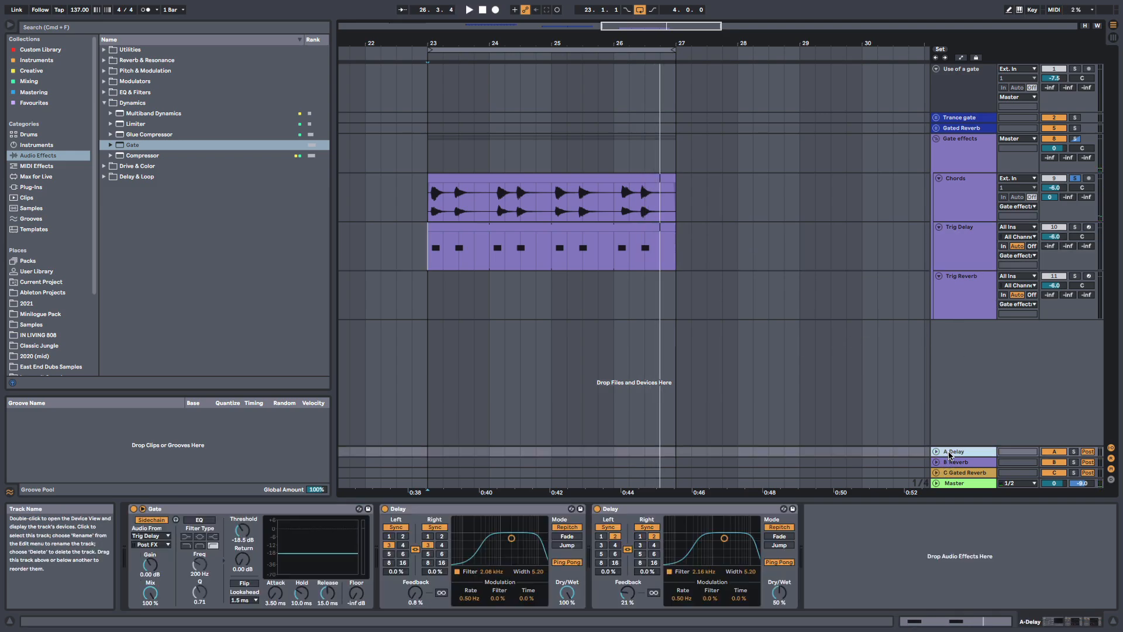
Step: Copy the Trig Delay section from 23.2 to 24 onto the Trig Reverb track and consolidate it into a clip filling bar 23
left_click(965, 298)
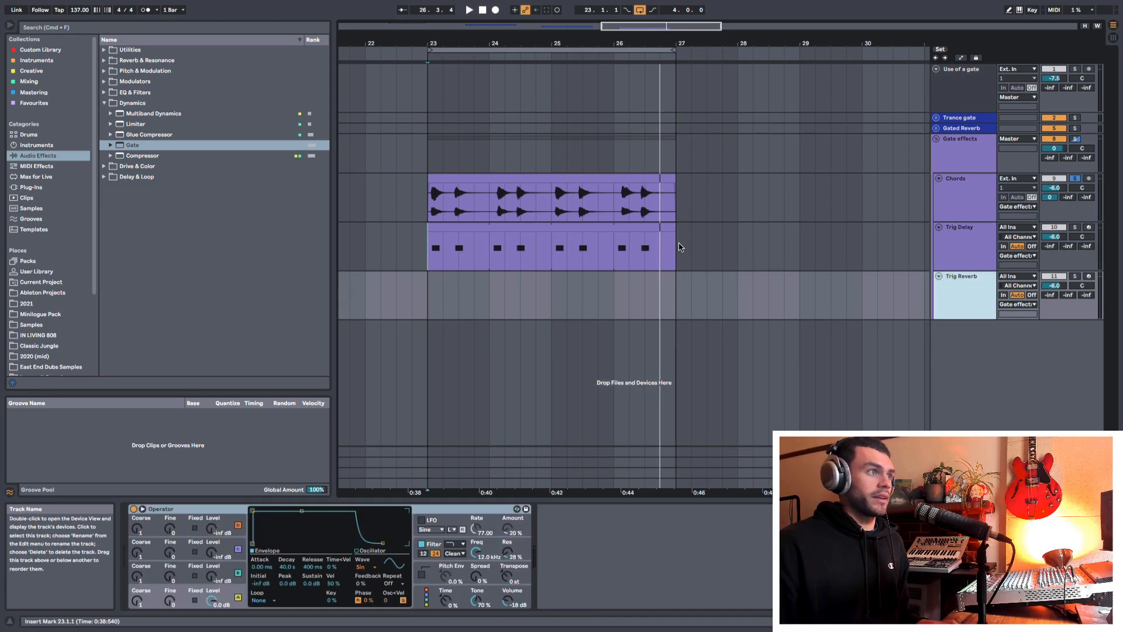
scroll(440, 257, "up", 5)
left_click_drag(433, 258, 546, 266)
left_click(544, 266)
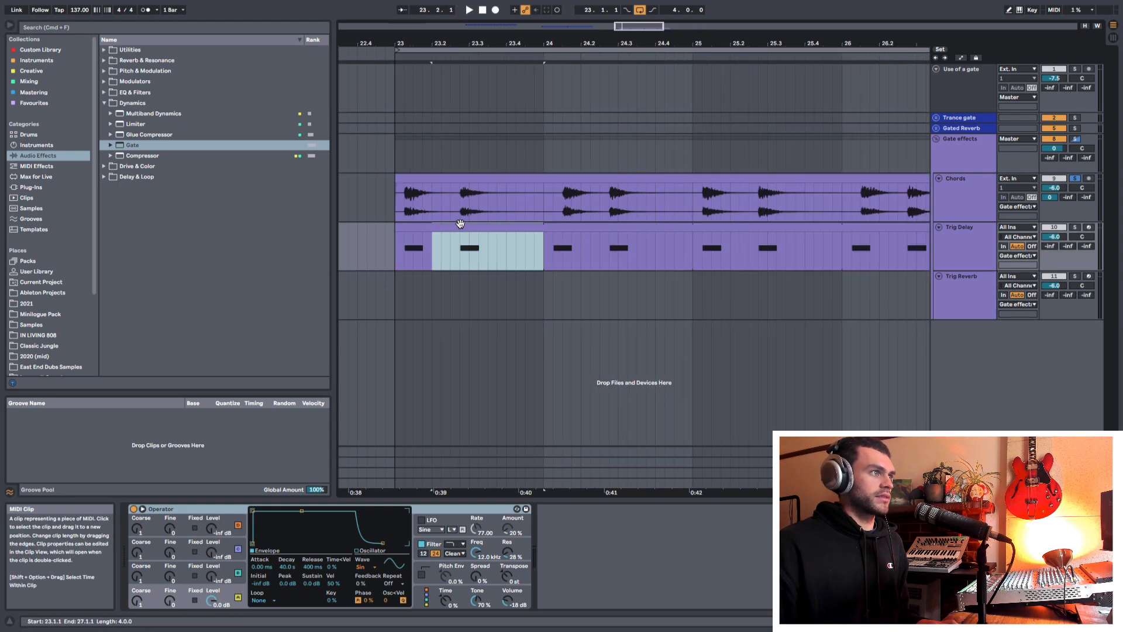
left_click_drag(461, 224, 543, 312)
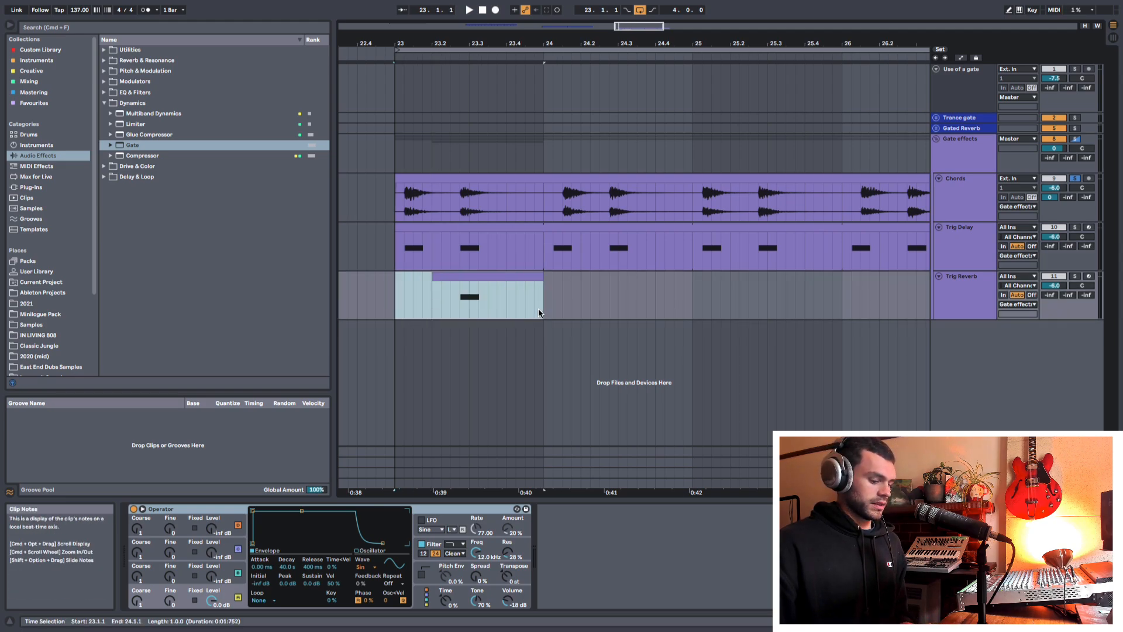
double_click(519, 292)
key("shift+Tab")
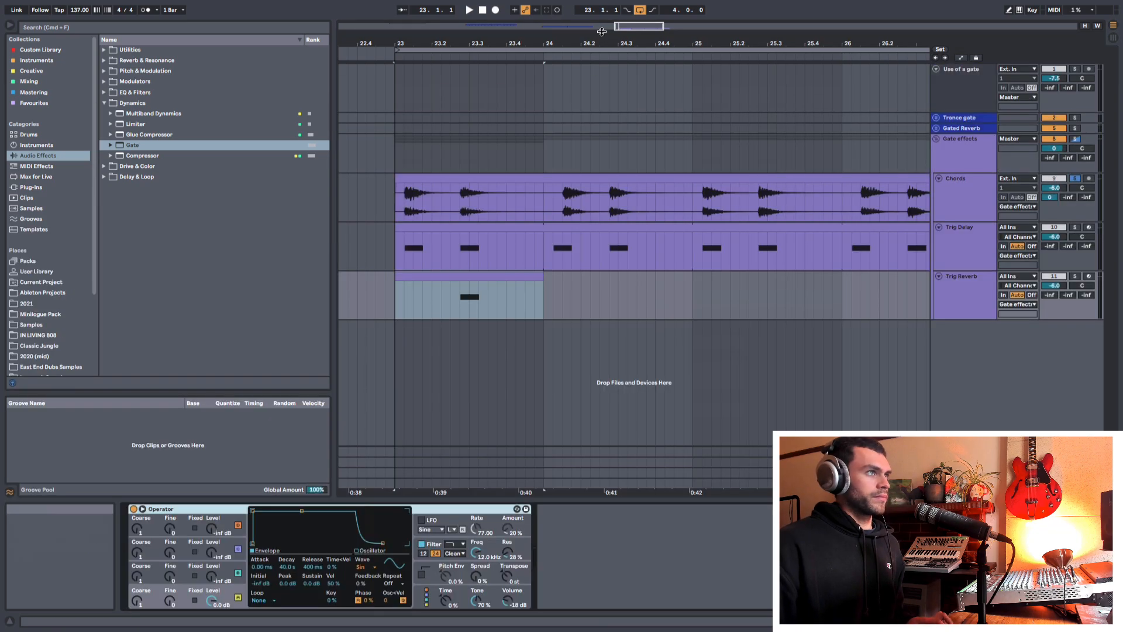
Step: Extend the Trig Reverb clip so its one-bar pattern repeats up to bar 27
left_click_drag(548, 43, 451, 23)
left_click_drag(448, 277, 614, 288)
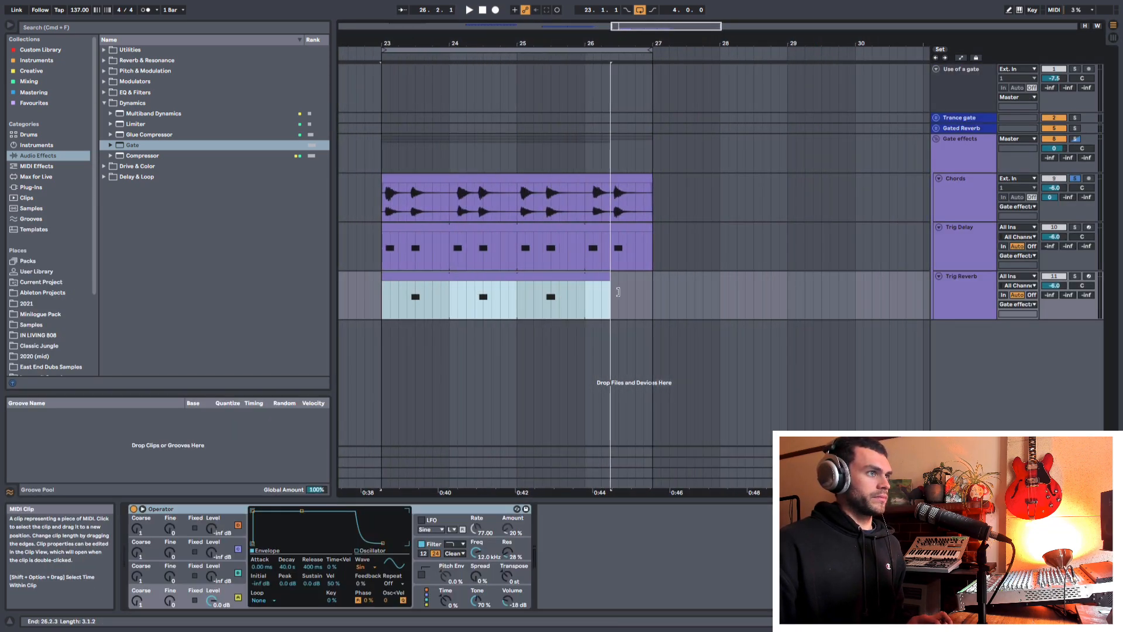
left_click_drag(615, 288, 652, 288)
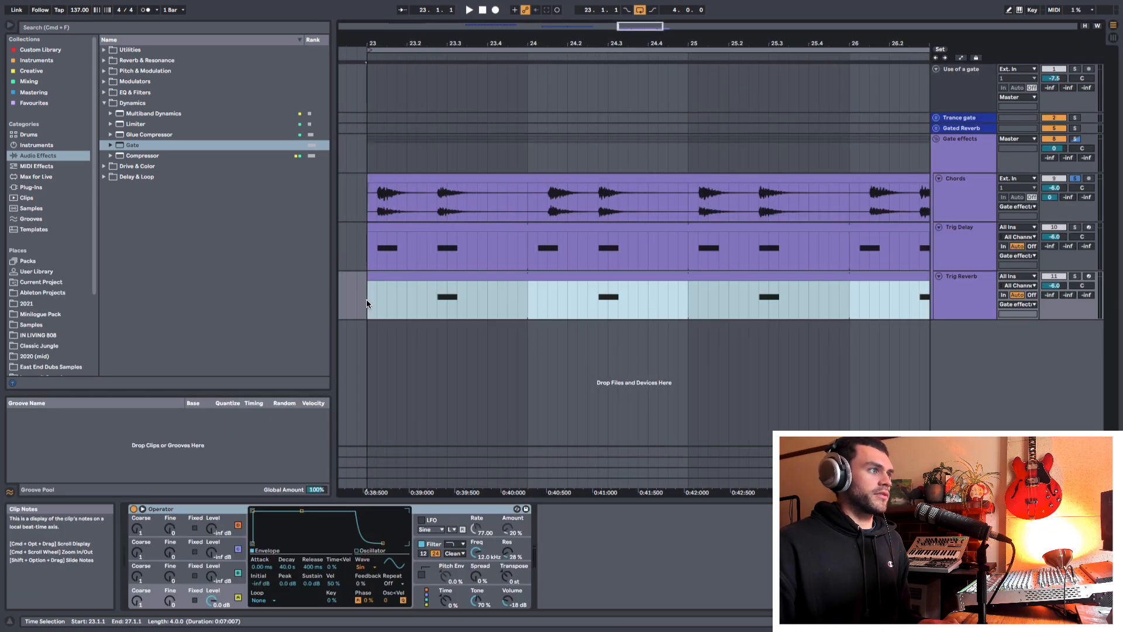
left_click_drag(366, 300, 529, 299)
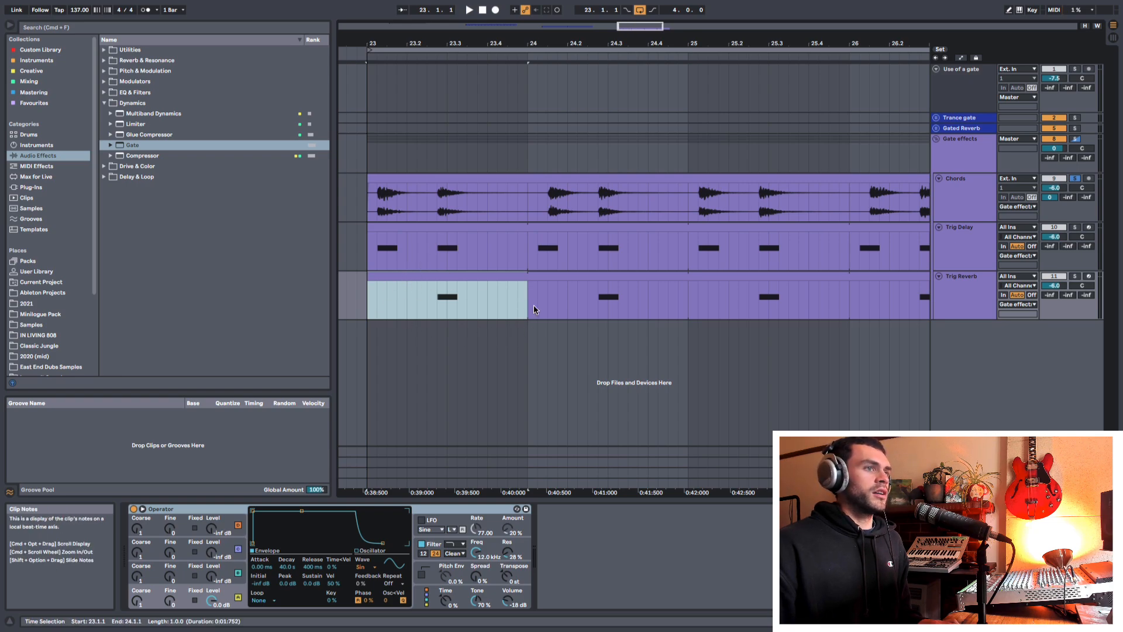
Step: Add a Gate ahead of the Hybrid Reverb on the B-Reverb return and sidechain it from the Trig Reverb track
left_click(945, 296)
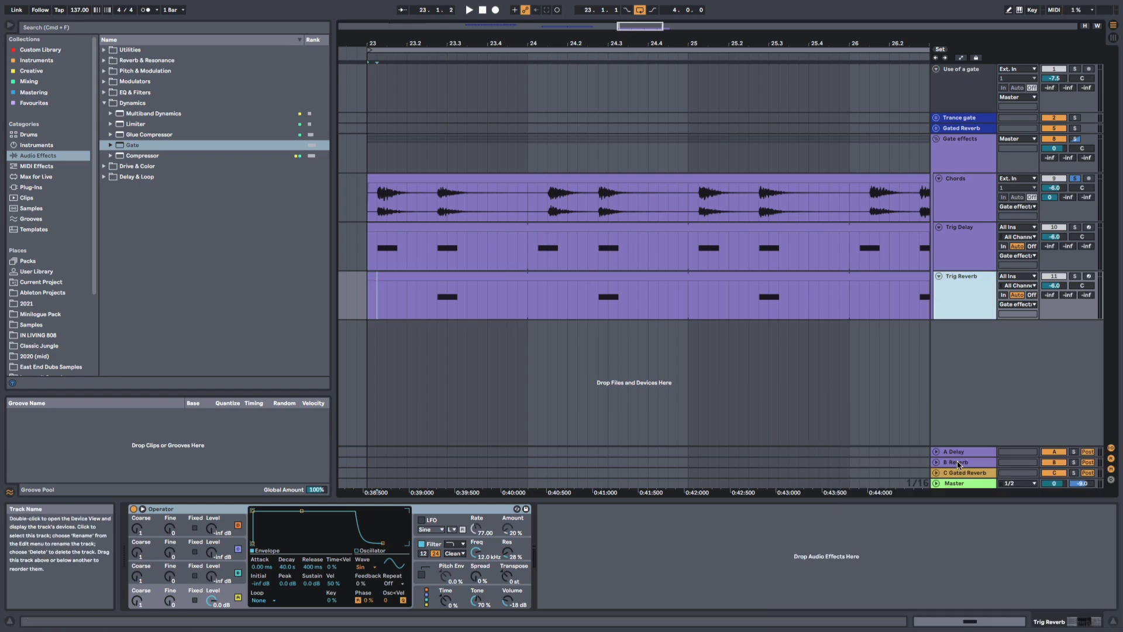
left_click(958, 461)
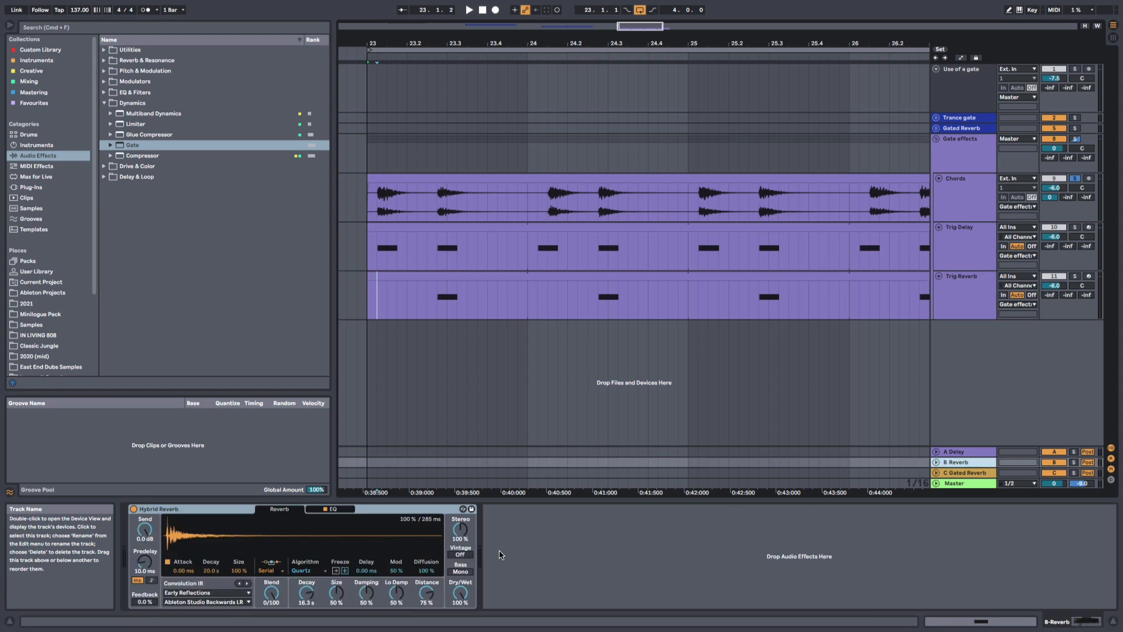
double_click(130, 144)
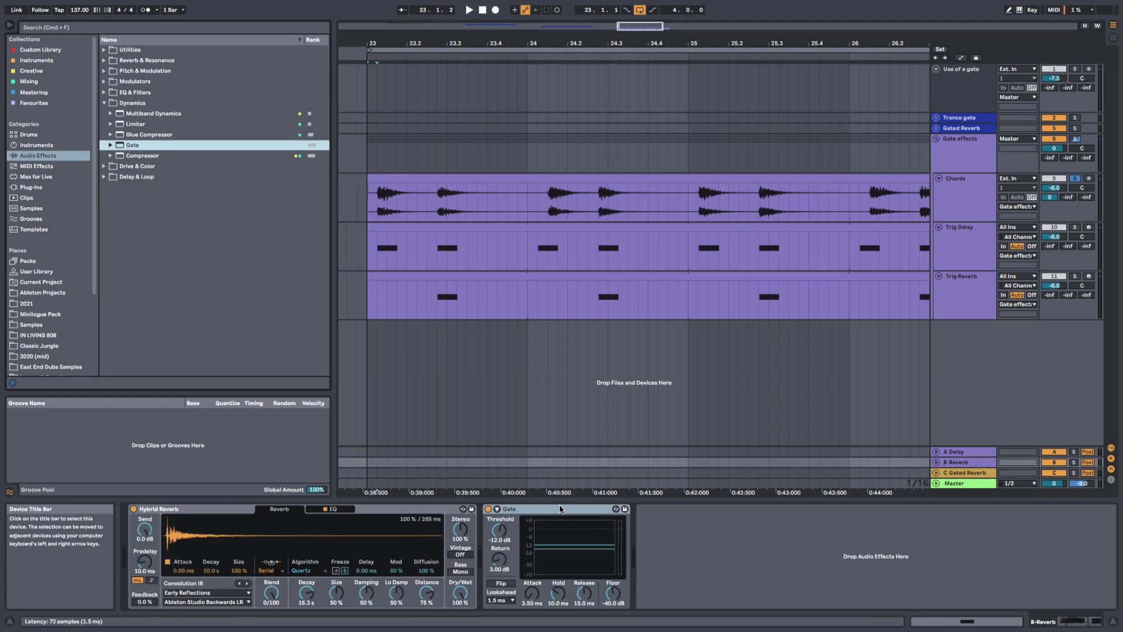
left_click_drag(152, 532, 153, 526)
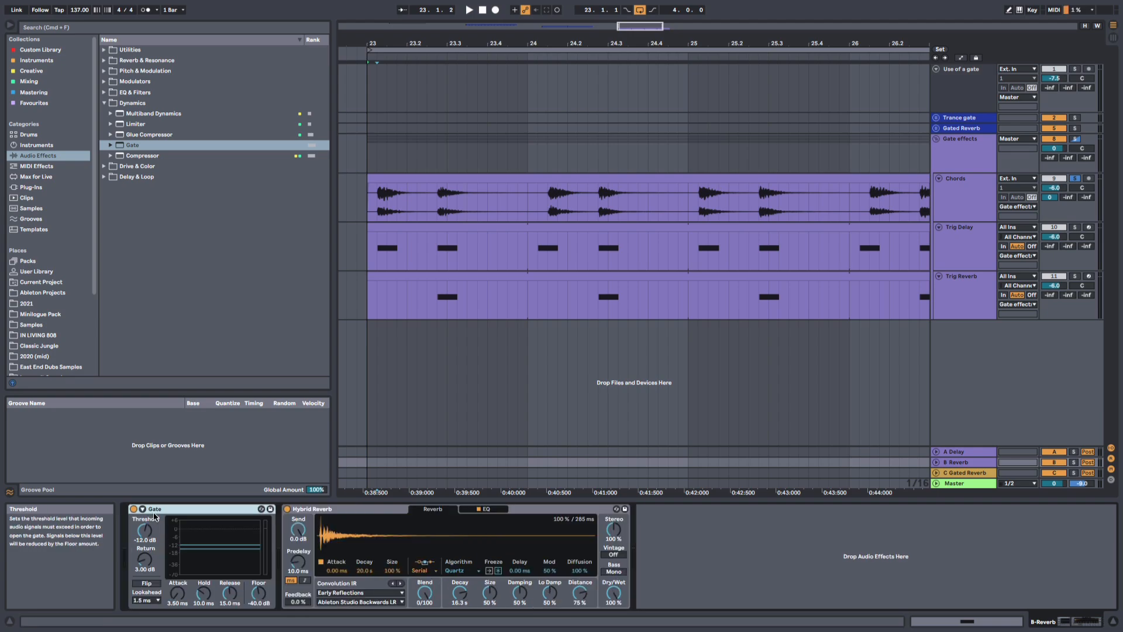
left_click(144, 509)
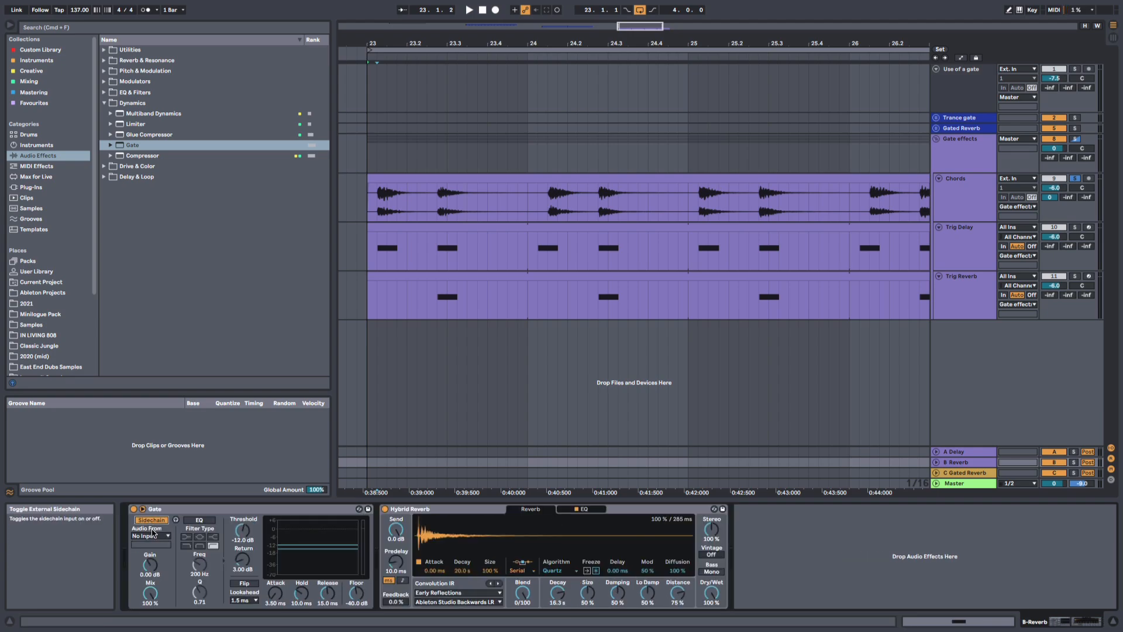
left_click(155, 537)
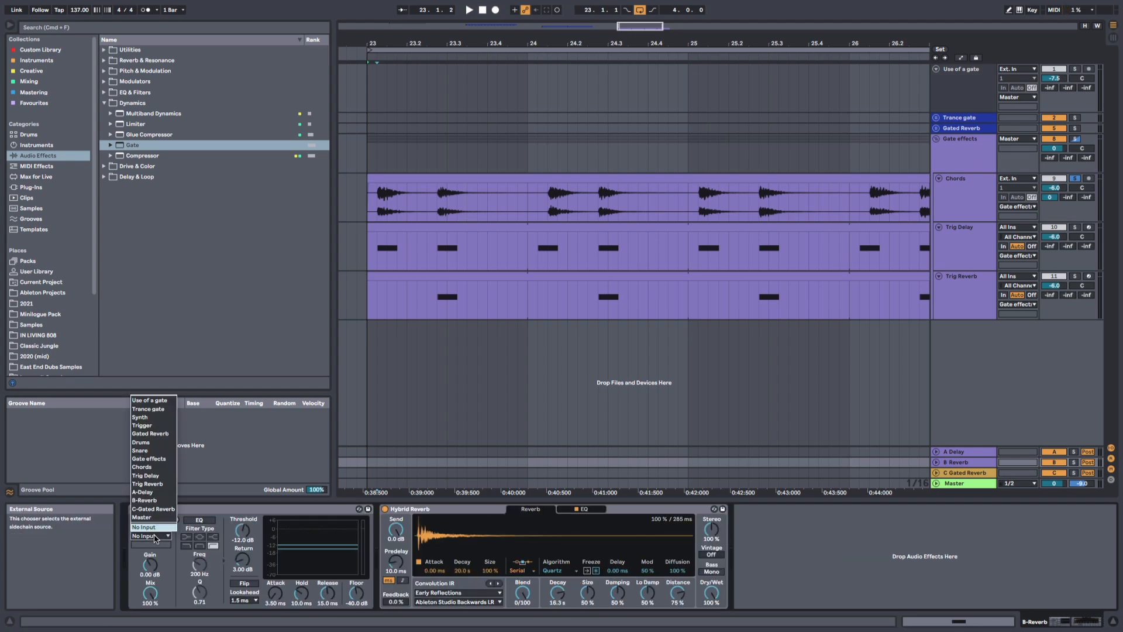
left_click(155, 484)
Step: Check the Trig Reverb pattern in bar 23 and raise the Chords track's B-Reverb send to 0 dB
left_click_drag(386, 297, 525, 304)
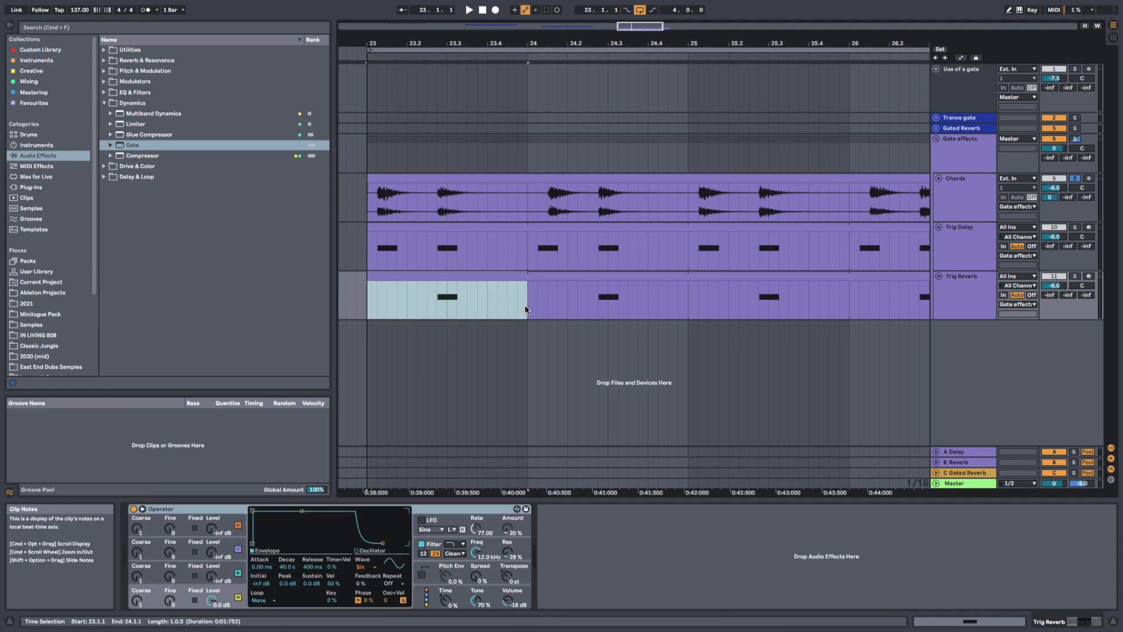
left_click(530, 305)
left_click(959, 462)
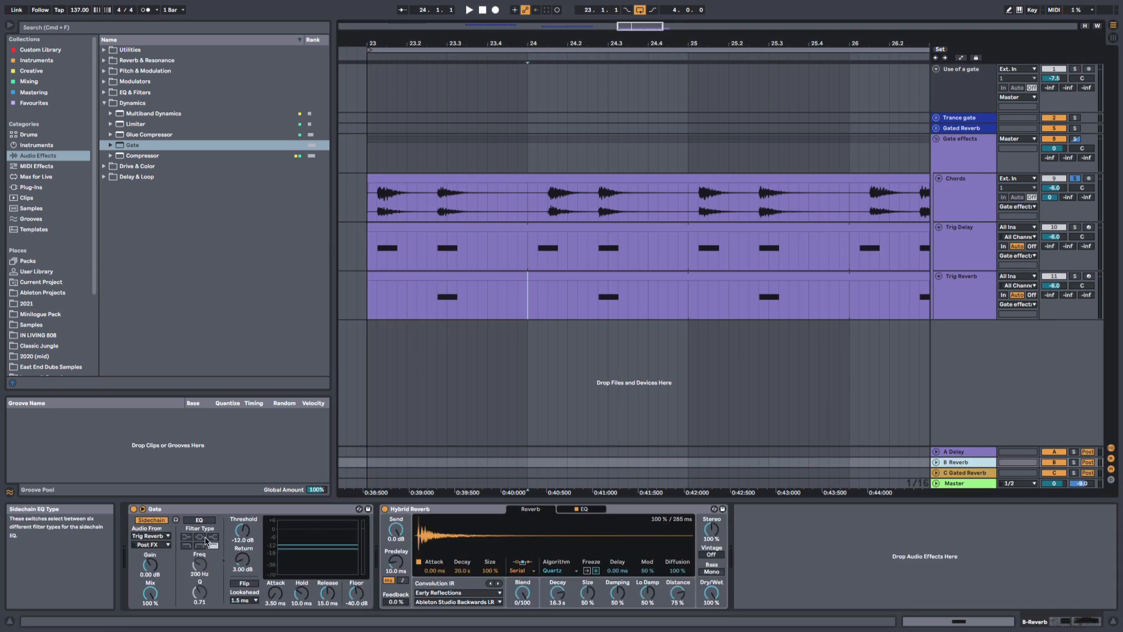
left_click(987, 202)
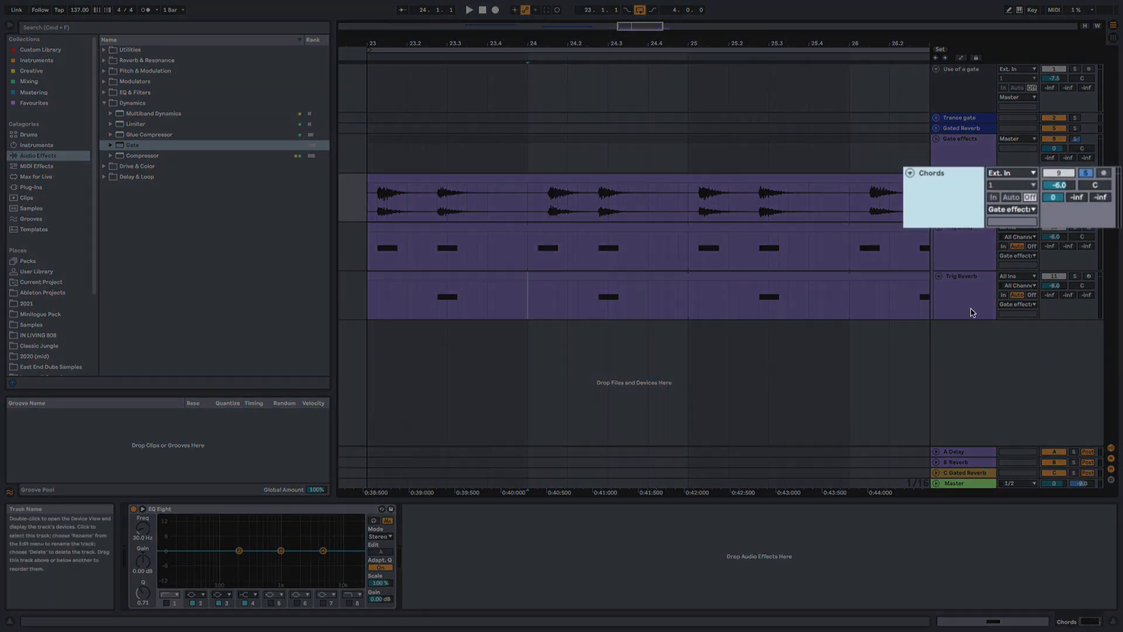
left_click_drag(1066, 205, 1066, 187)
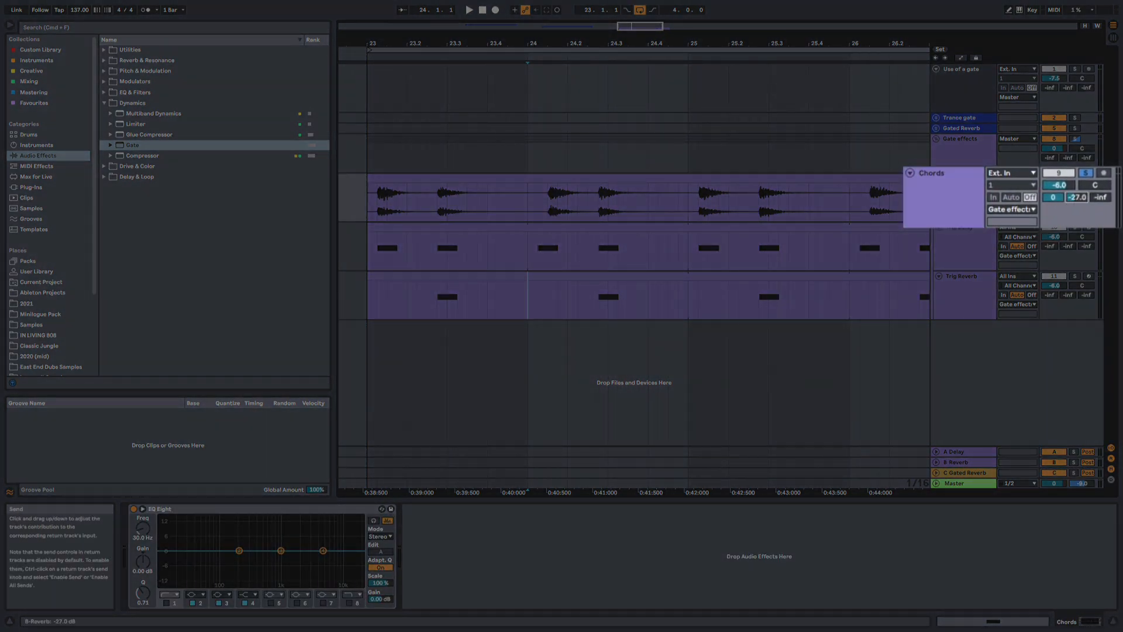
Step: Lower the B-Reverb Gate's Threshold to -17.1 dB and play the chords from bar 23
left_click(981, 296)
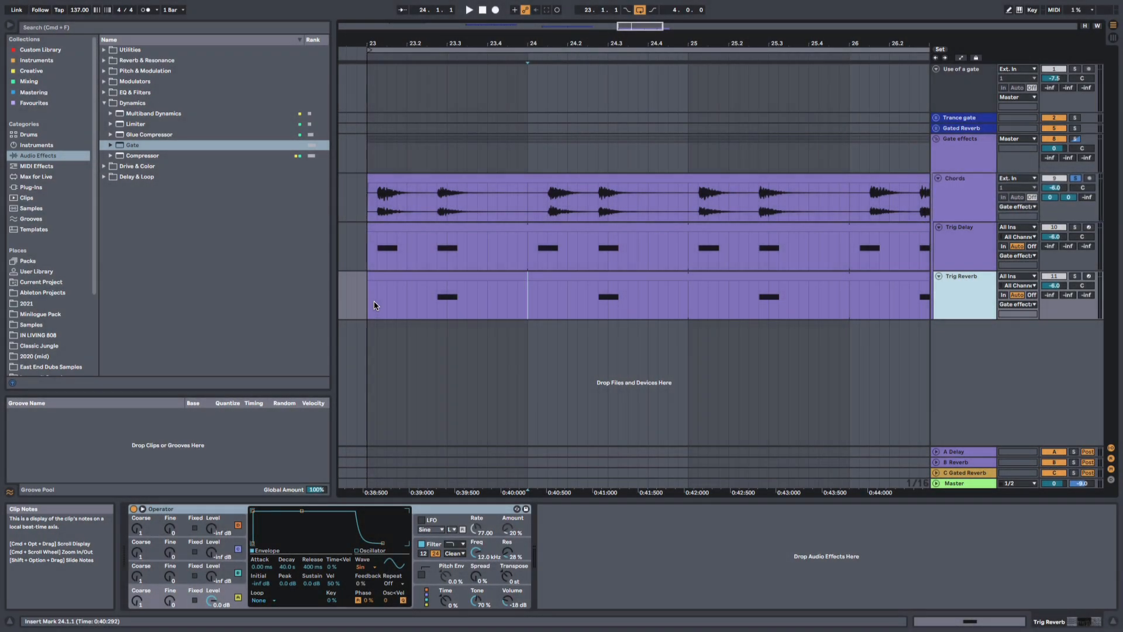
left_click(367, 299)
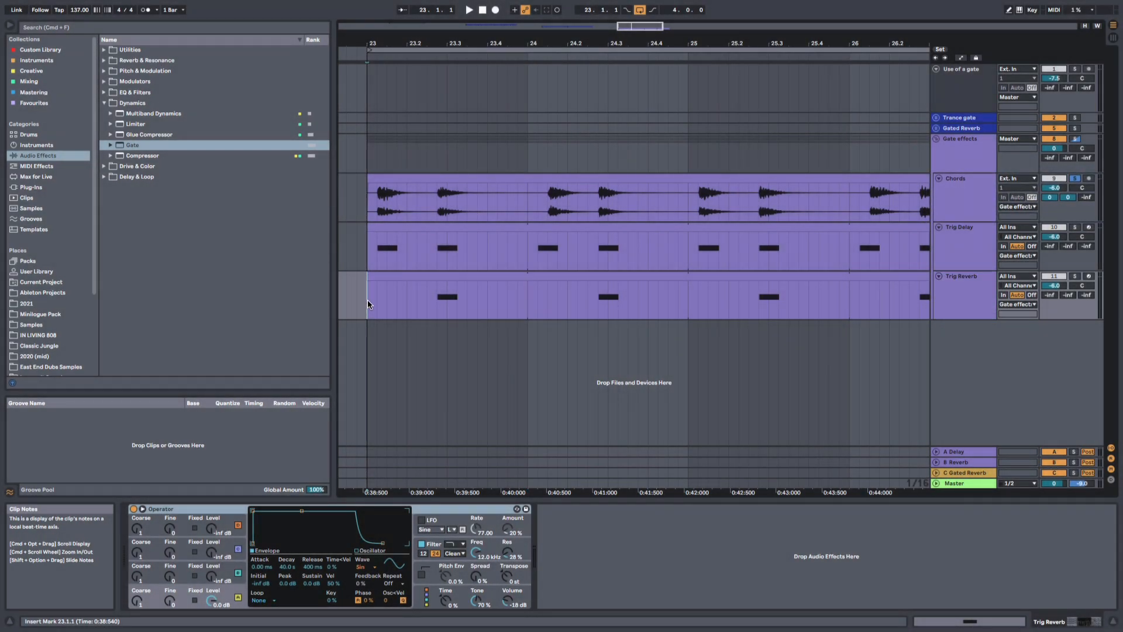
left_click(960, 462)
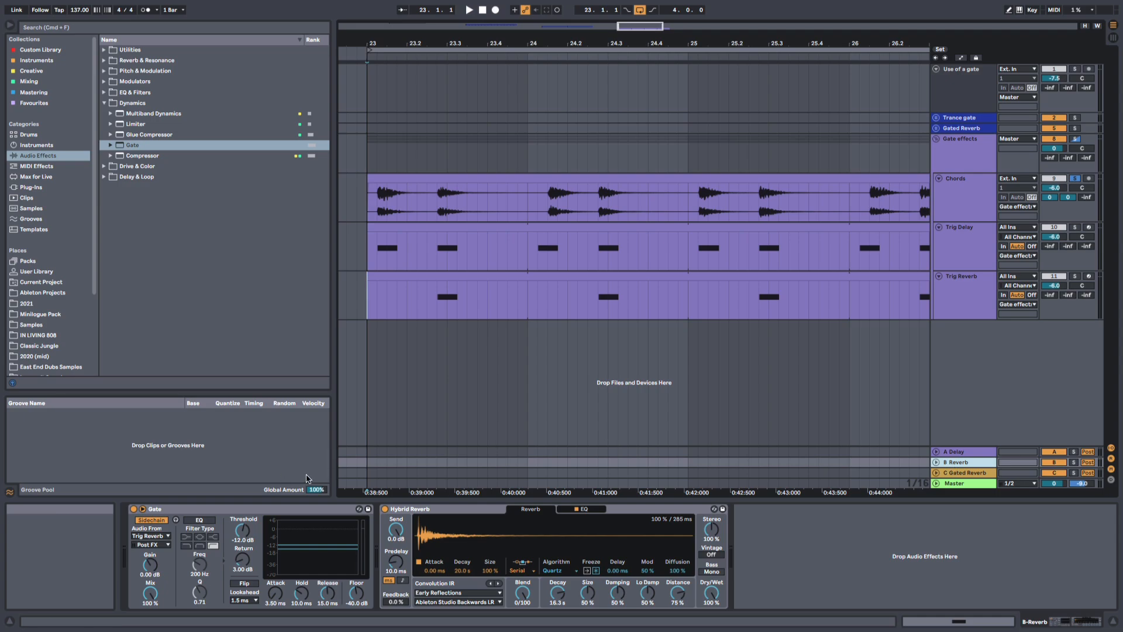
left_click_drag(245, 540, 243, 542)
key("space")
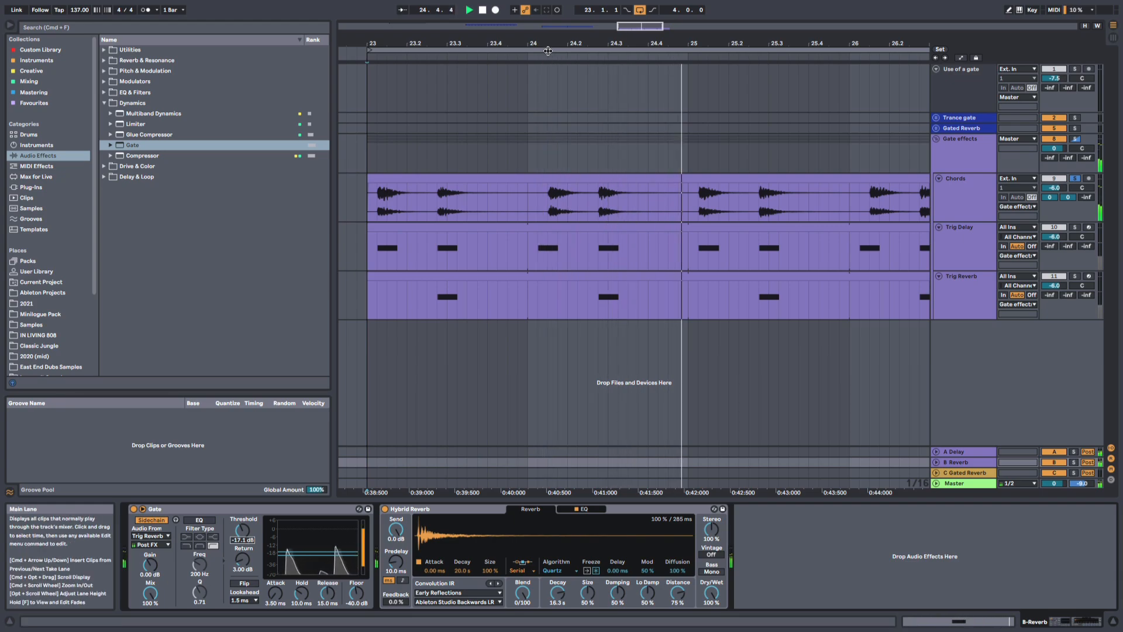
Step: Deactivate the Trig Delay and Trig Reverb tracks together
left_click_drag(551, 44, 431, 18)
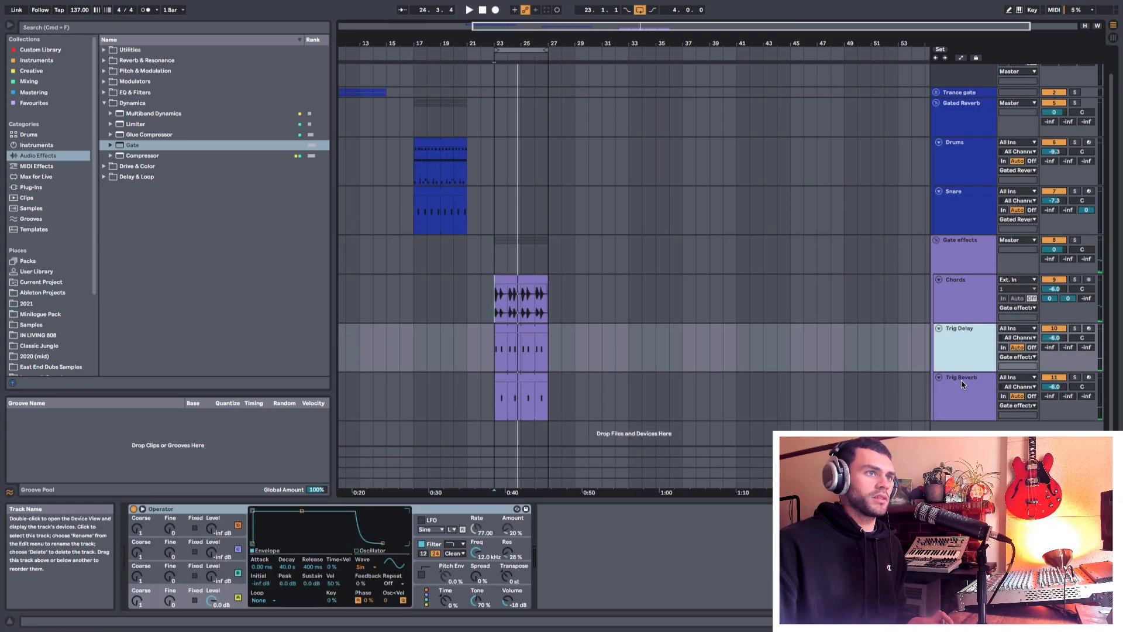
left_click(961, 380)
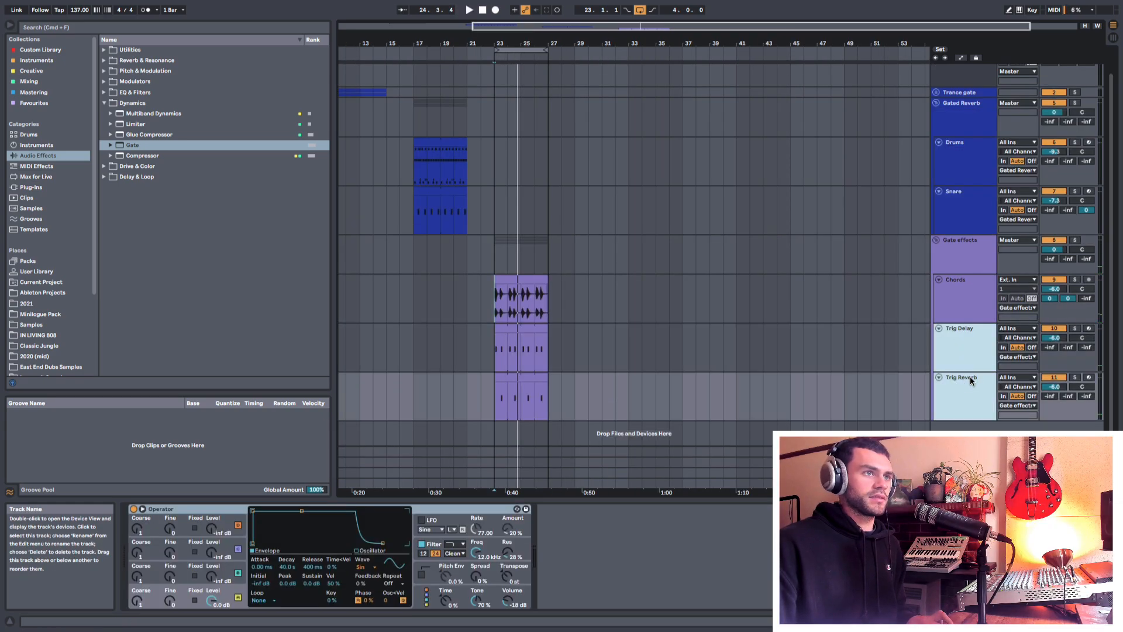
left_click(1047, 329)
left_click(978, 351)
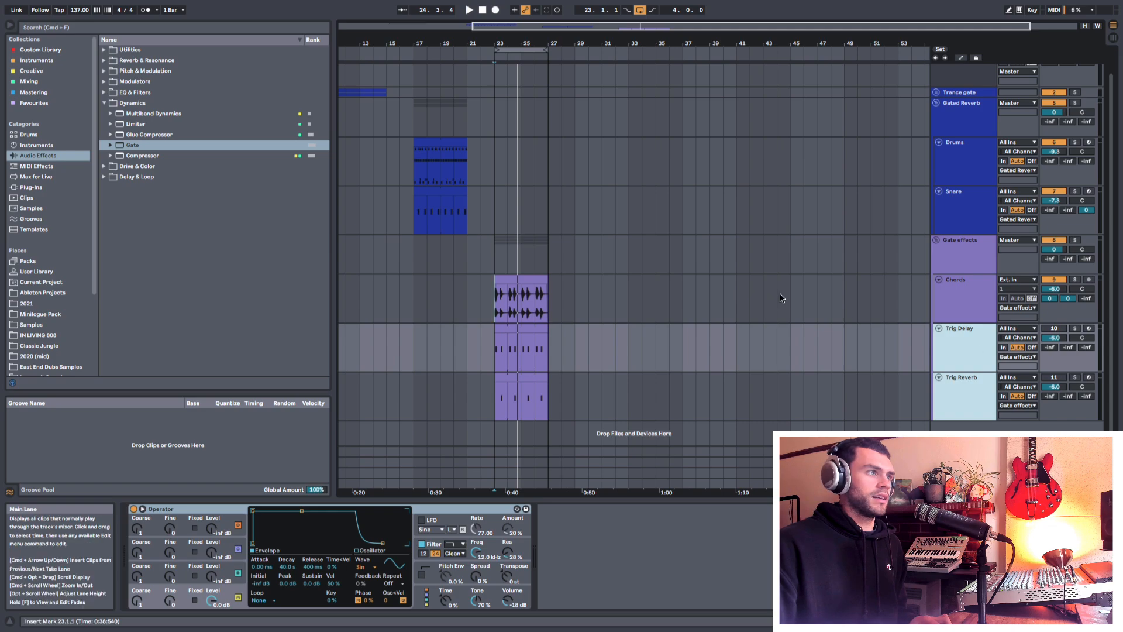
Step: Move the Drums and Snare clips from bar 17 to bar 23 and play them together with the gated chords
left_click_drag(402, 142, 468, 220)
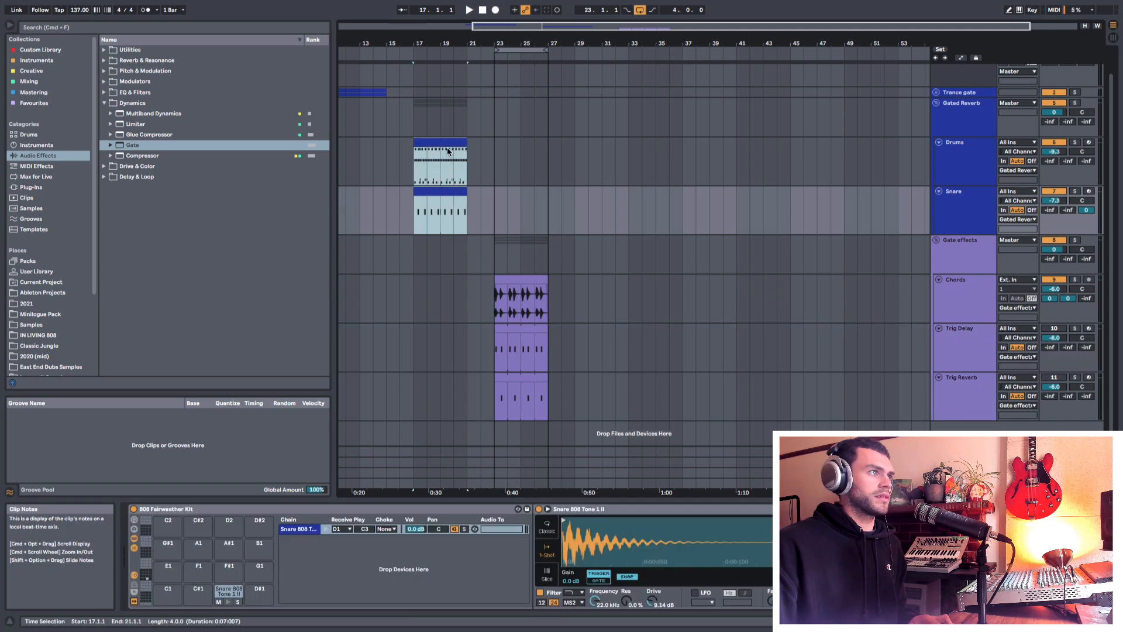
left_click_drag(475, 153, 555, 157)
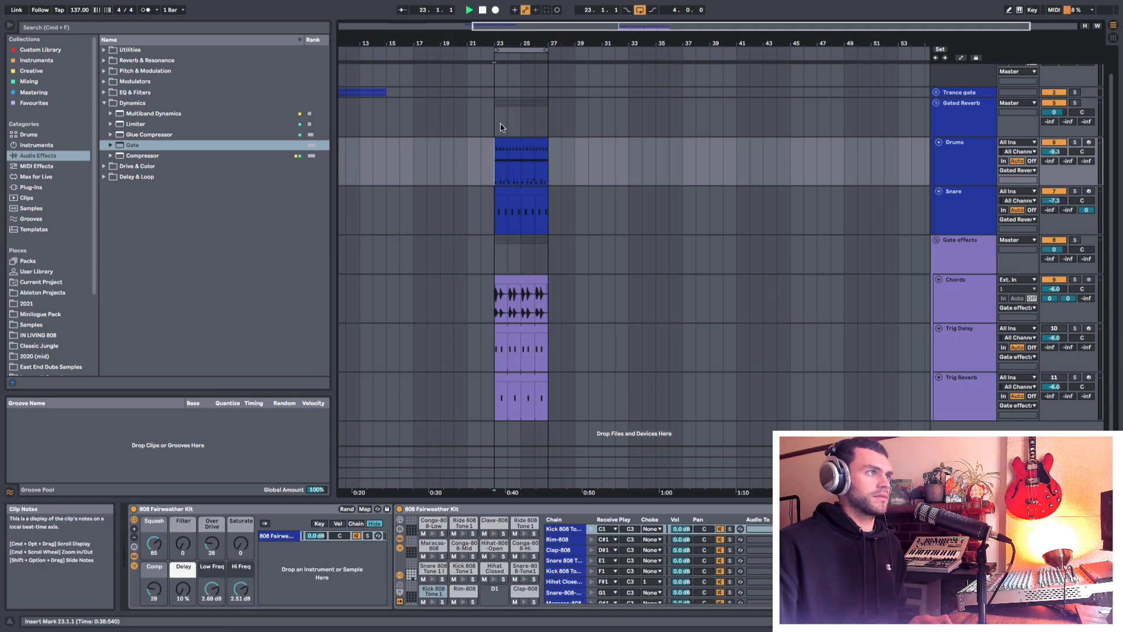
key("space")
left_click_drag(507, 43, 623, 184)
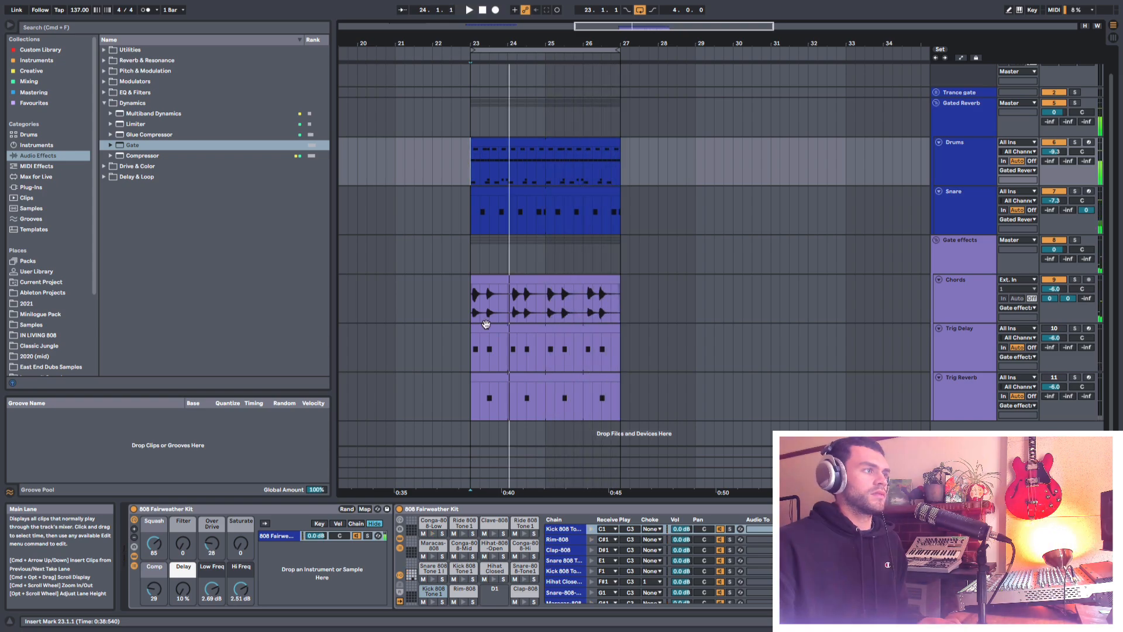
left_click_drag(472, 292, 618, 381)
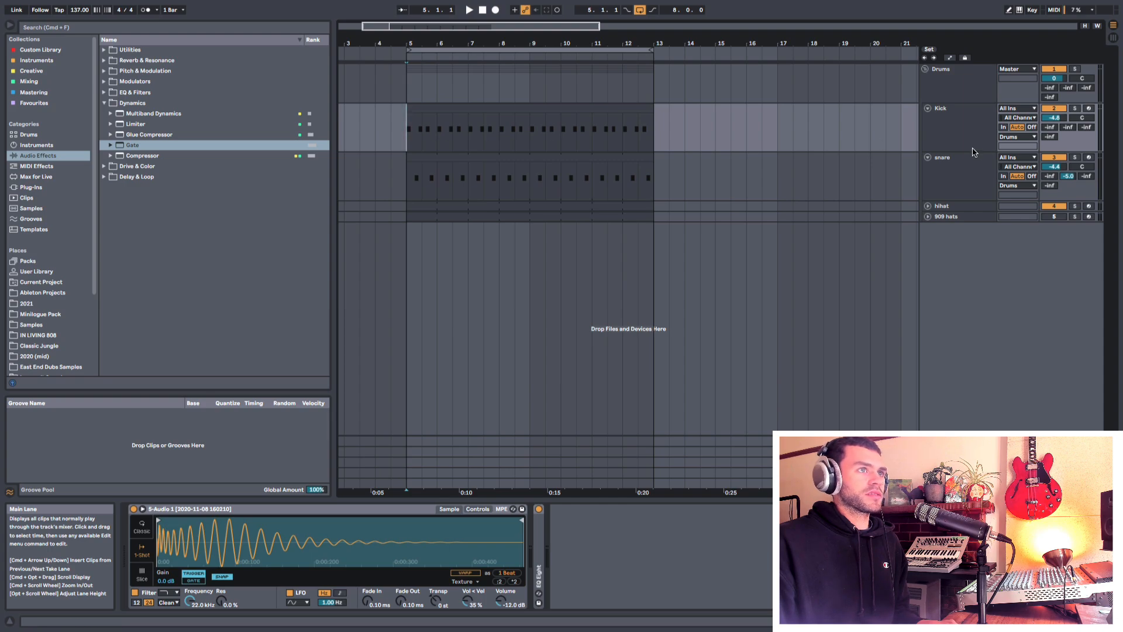
Step: Unfold the hihat track, play the drums from bar 5, and mark the first two bars across the kick, snare and hihat
left_click(955, 177)
left_click(947, 209)
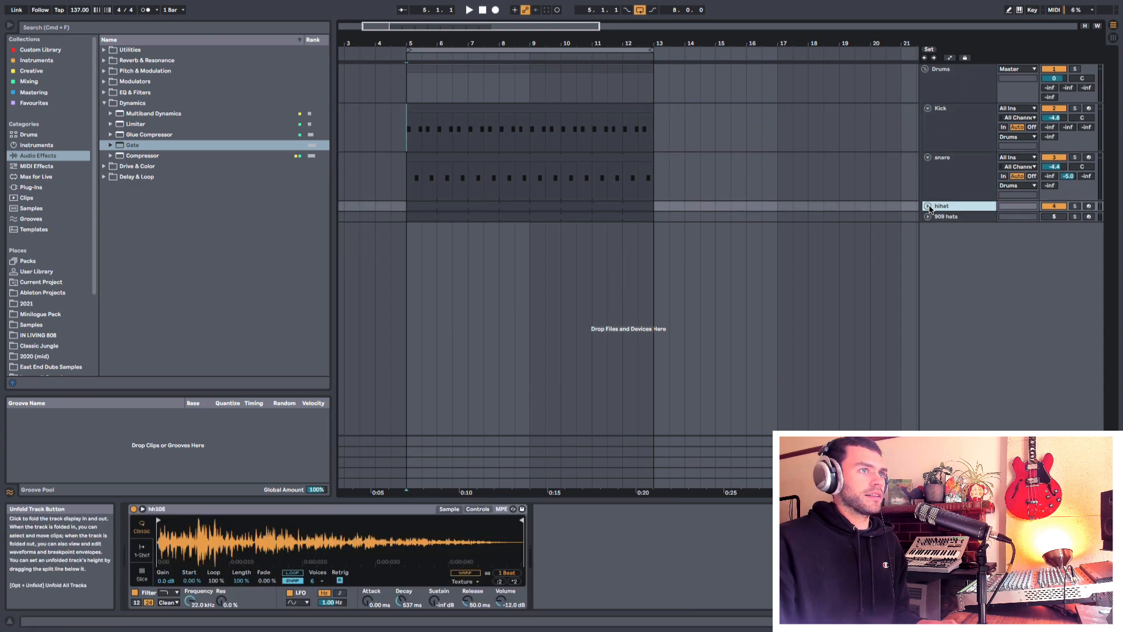
left_click(928, 206)
left_click(408, 130)
key("space")
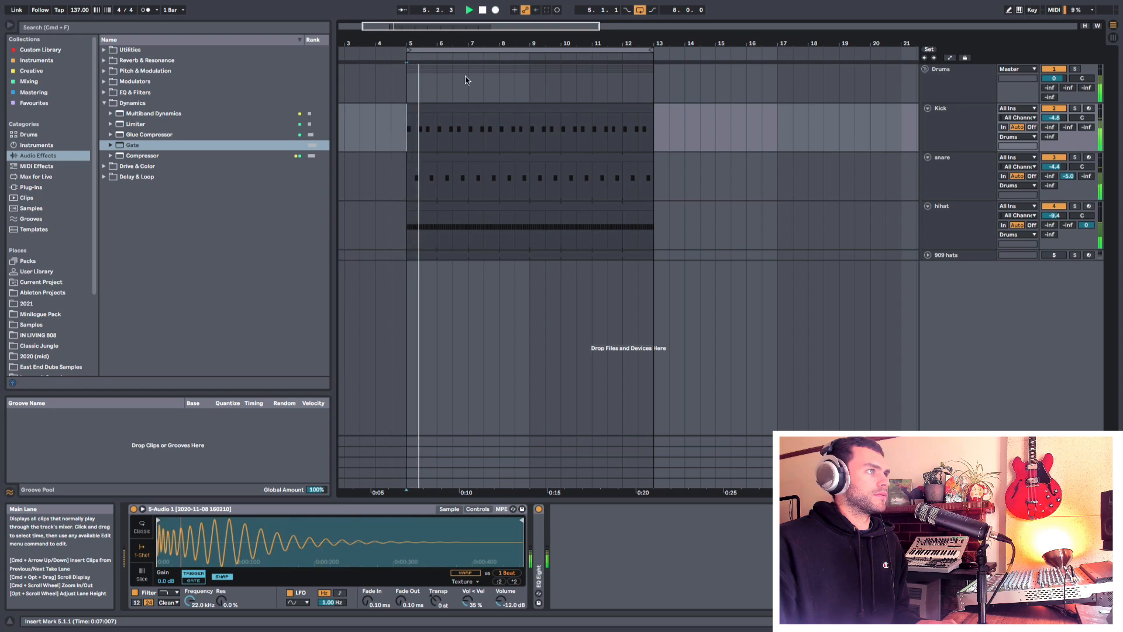
left_click_drag(468, 44, 466, 73)
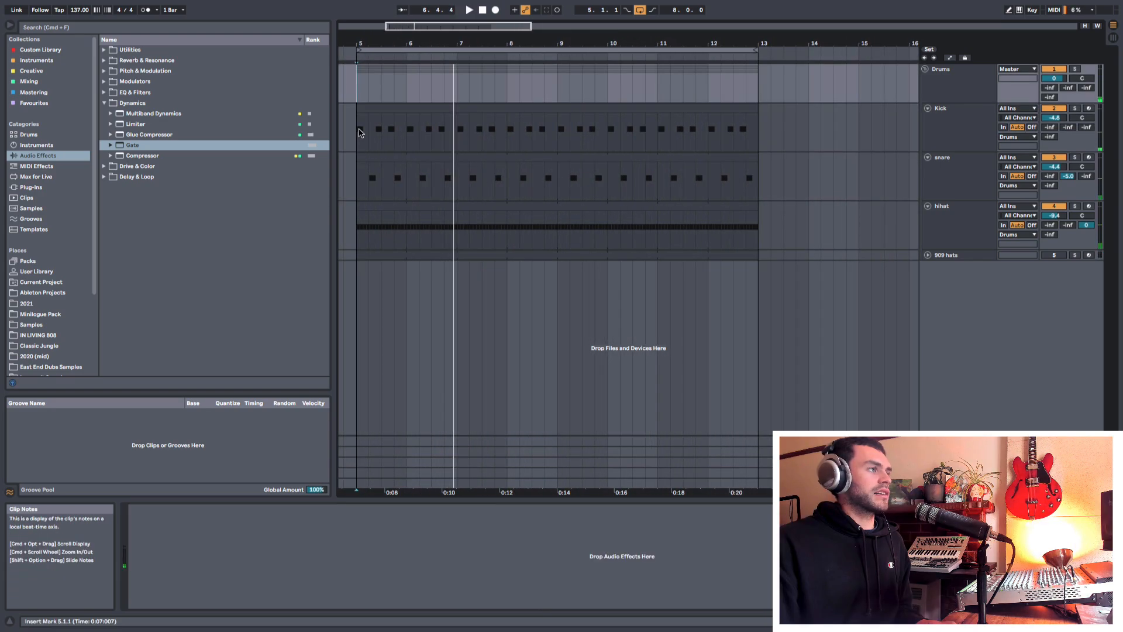
left_click_drag(359, 130, 460, 226)
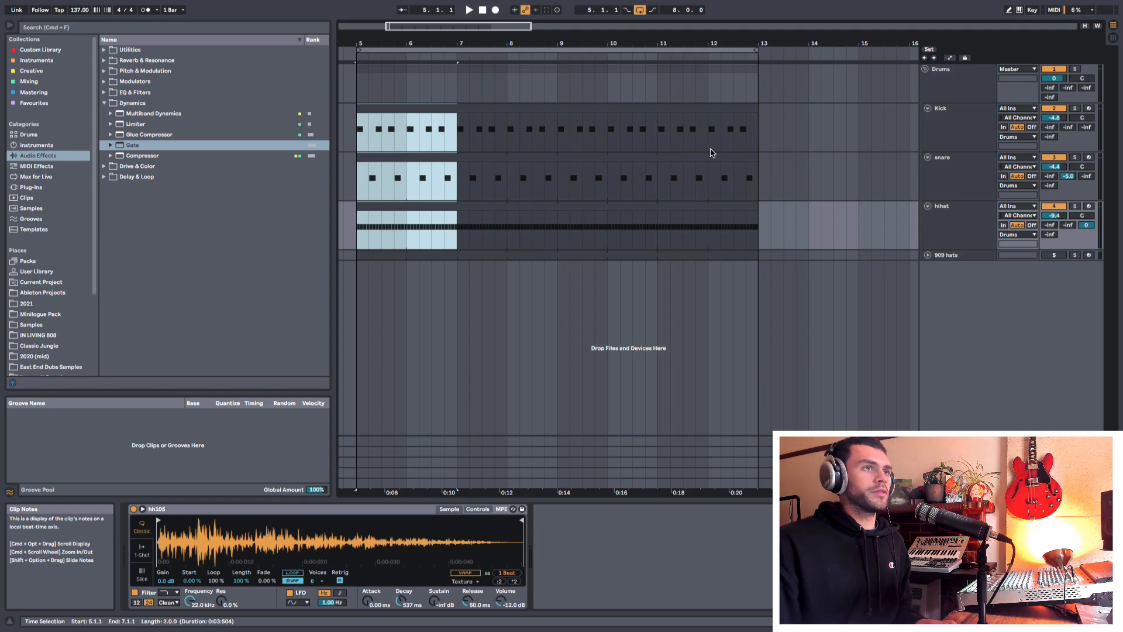
left_click(357, 137)
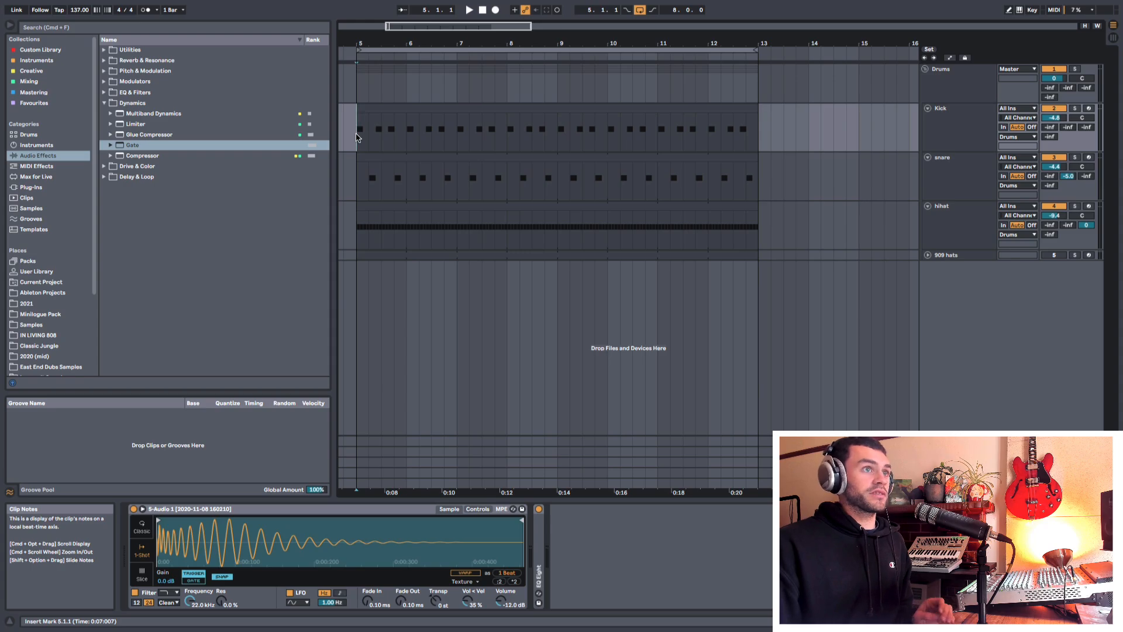
Step: Insert a new MIDI track, colour it grey and name it Ghost 1
left_click(910, 95)
left_click(930, 96)
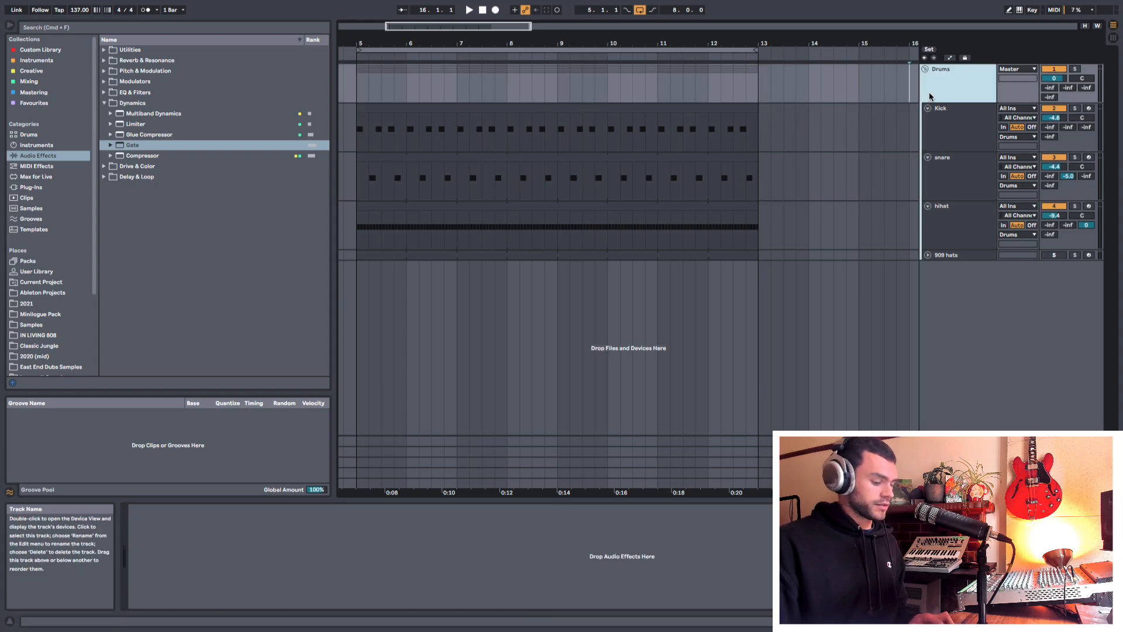
key("shift+super+t")
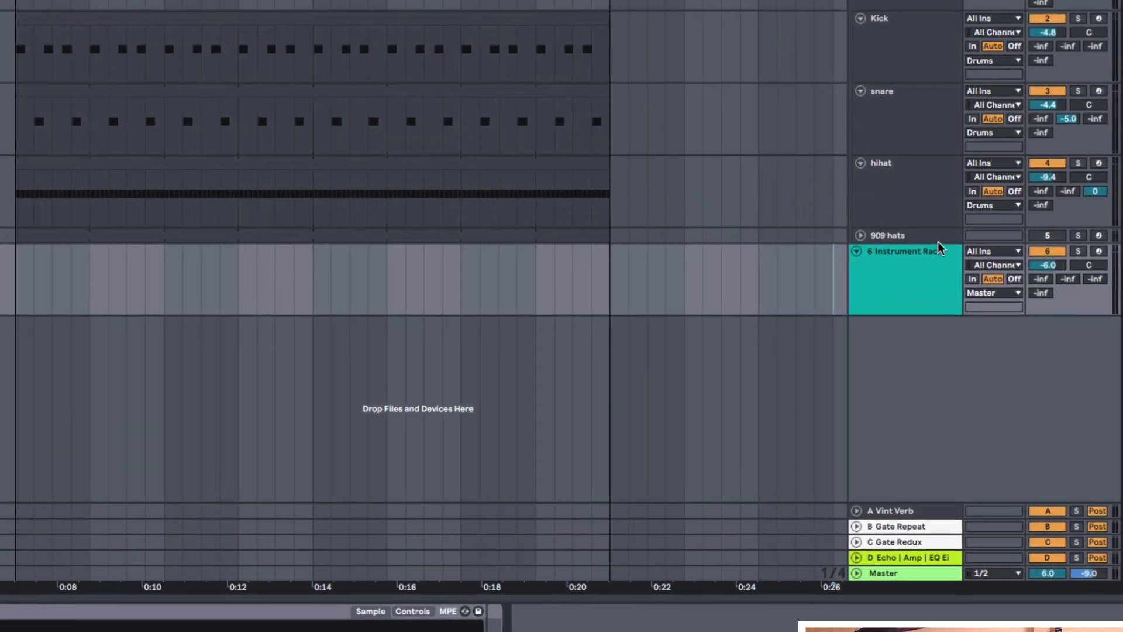
right_click(948, 288)
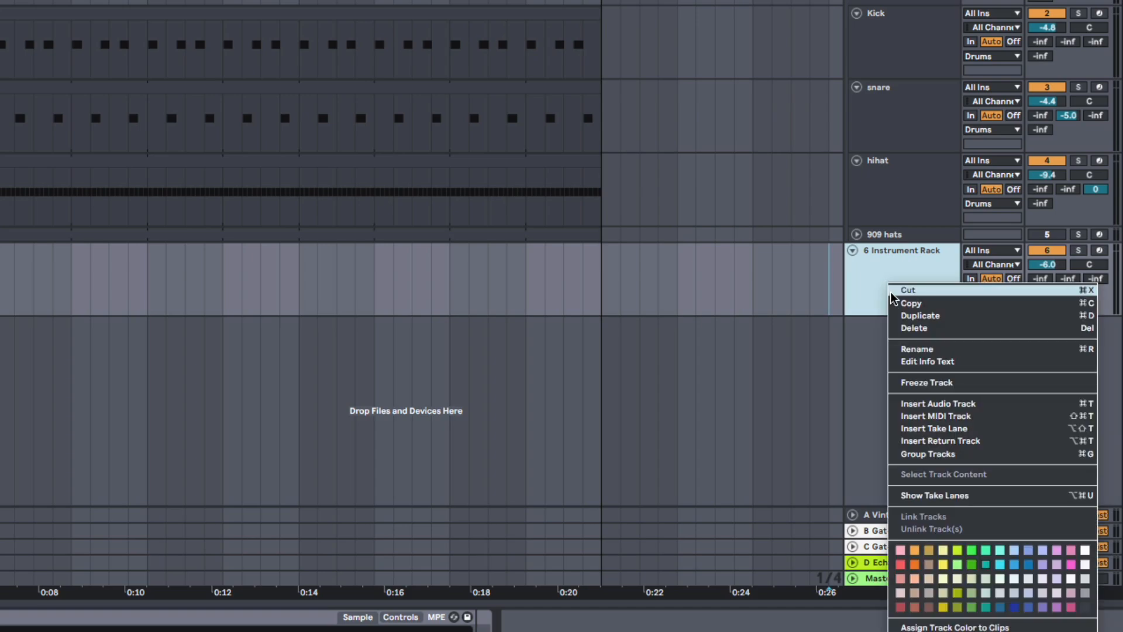
left_click(1087, 598)
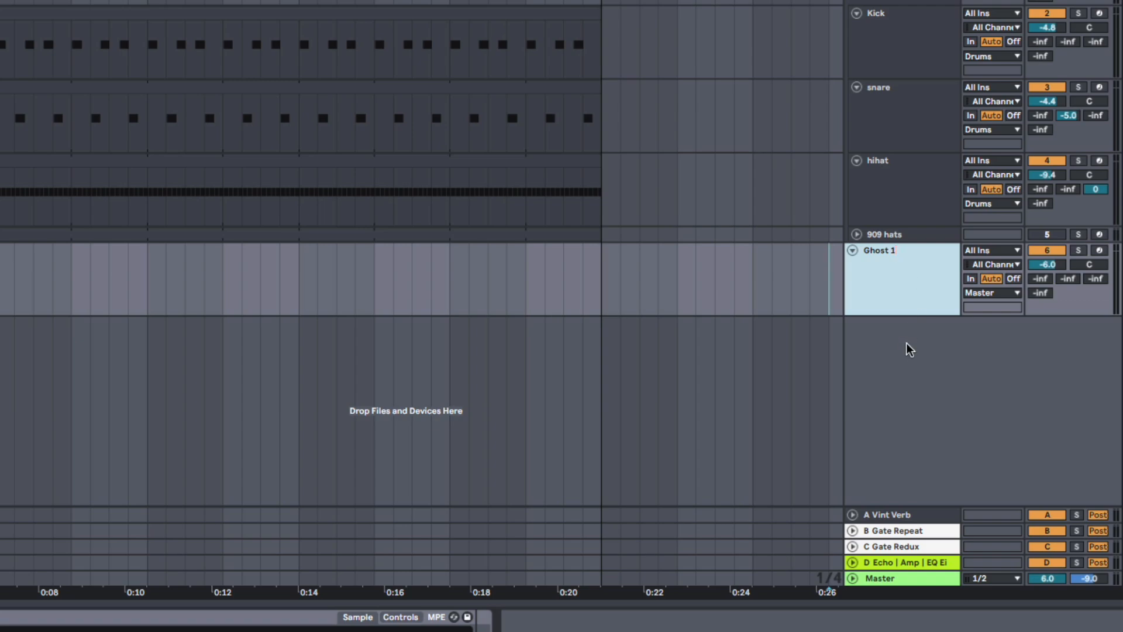
Step: Move the Ghost 1 track above the Drums group and deactivate it
left_click_drag(902, 302, 895, 67)
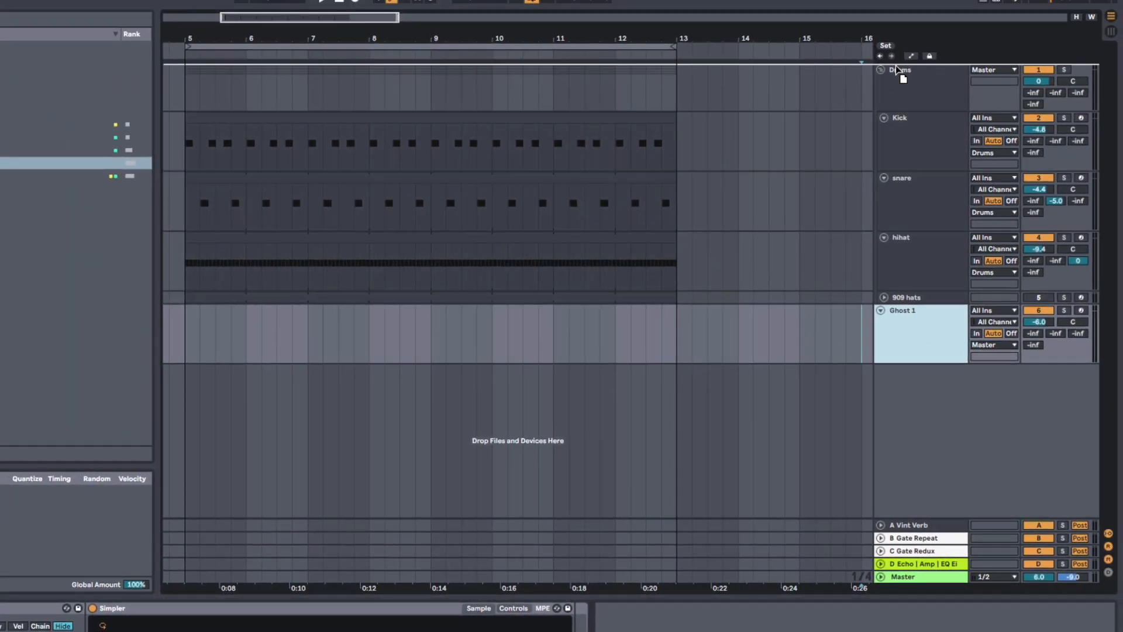
left_click(400, 95)
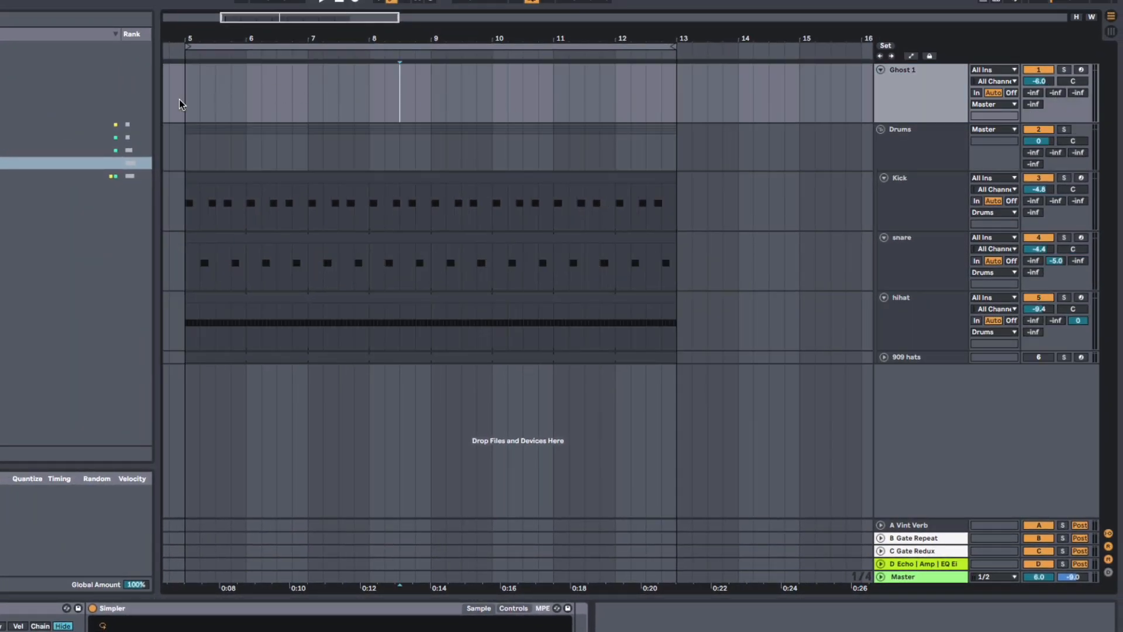
left_click(942, 95)
left_click(1046, 71)
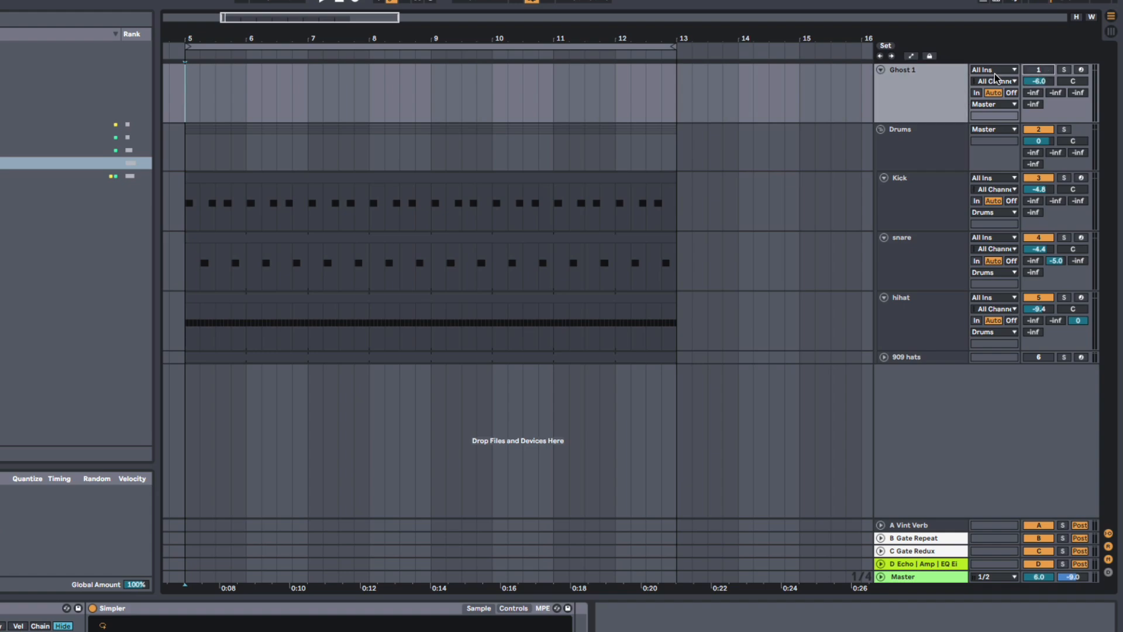
left_click(916, 81)
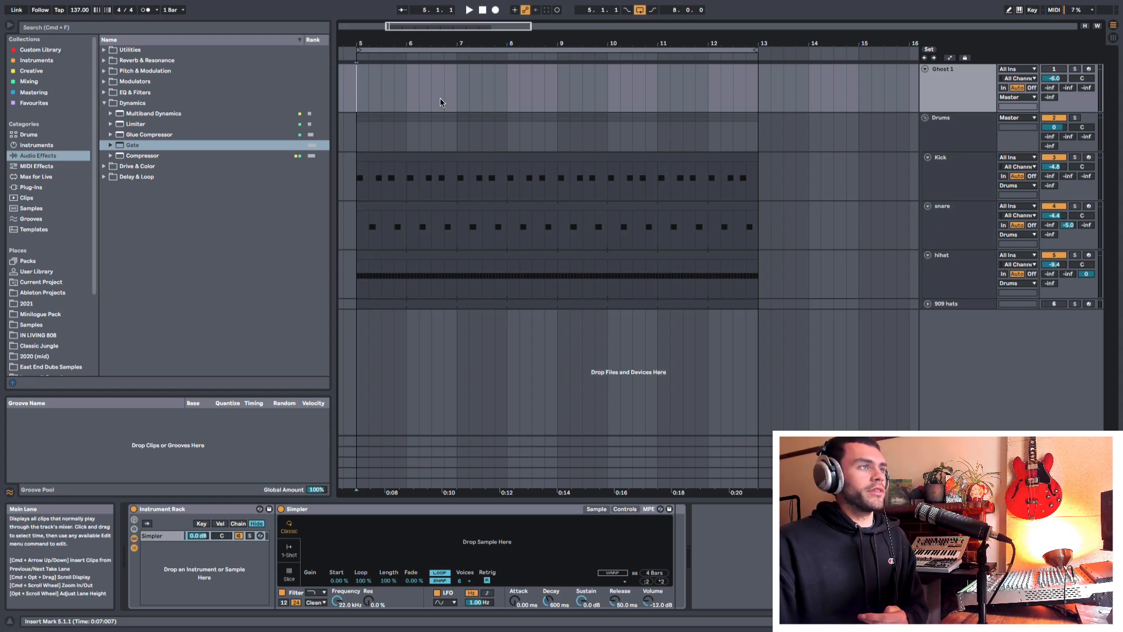
Step: Shorten the arrangement loop to four bars, ending at bar 9
left_click_drag(547, 96, 562, 96)
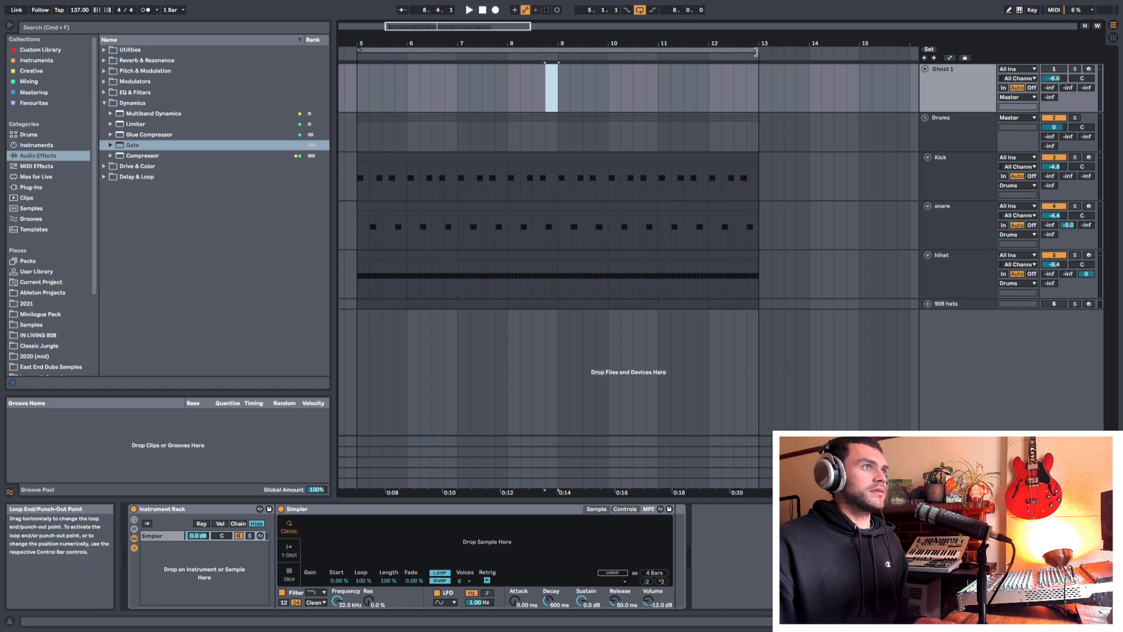
left_click_drag(759, 52, 627, 41)
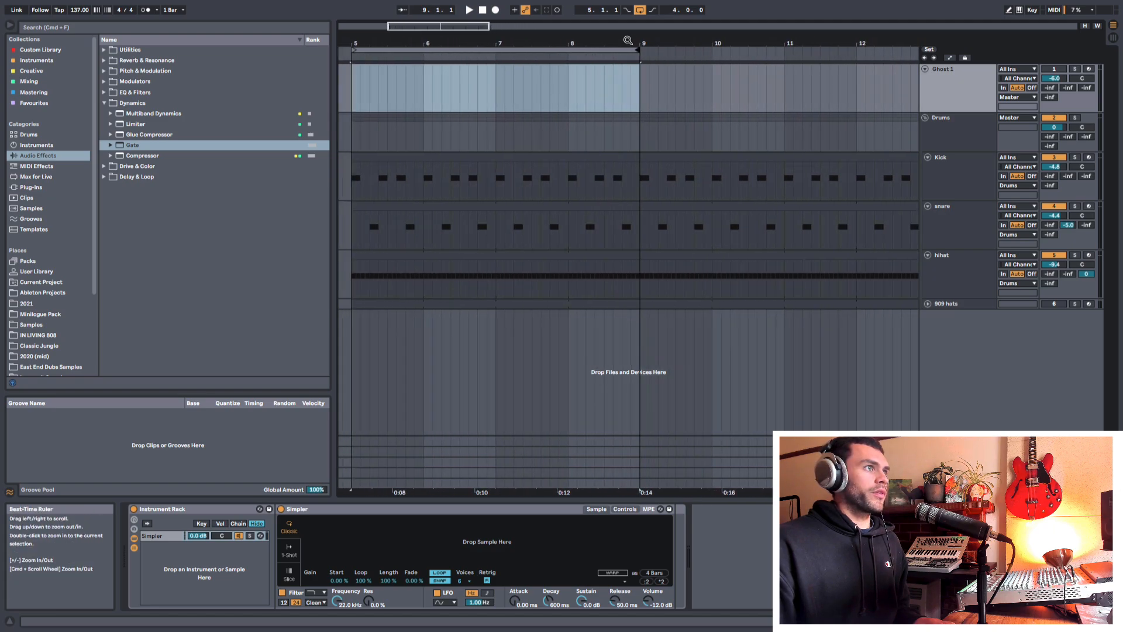
Step: Insert a one-beat MIDI clip at 8.4.1 on the Ghost 1 track and fill it with a single C3 note
right_click(626, 83)
left_click(625, 85)
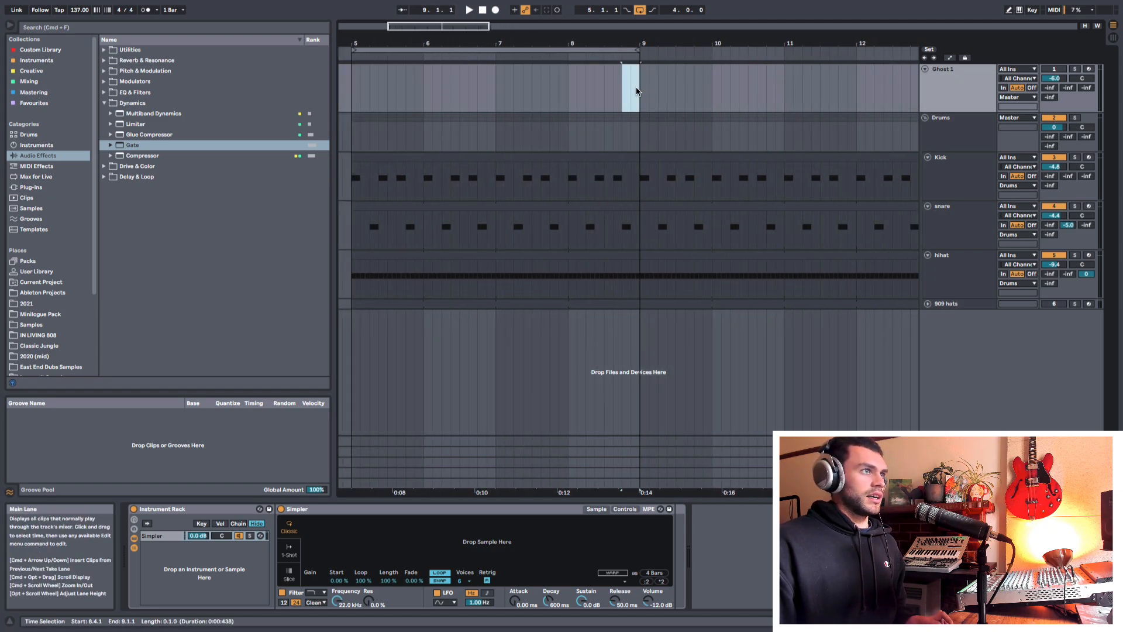
key("super+shift+m")
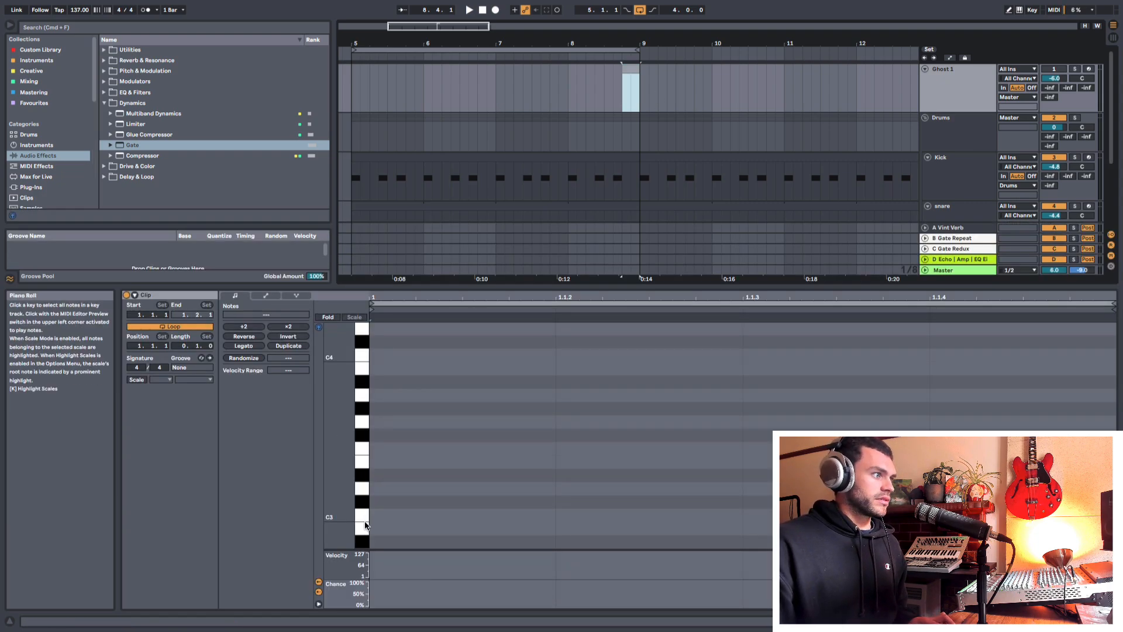
double_click(385, 517)
left_click_drag(555, 516, 1114, 516)
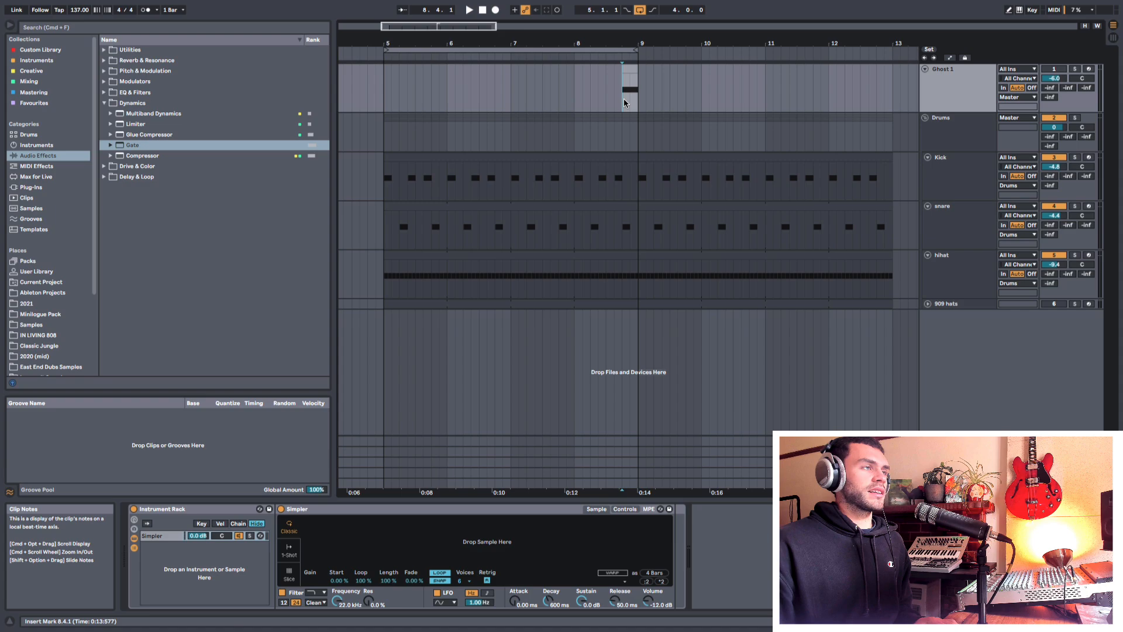
Step: Compare the Ghost 1 clip's position with the snare hit at 8.4.1
left_click_drag(624, 102, 640, 104)
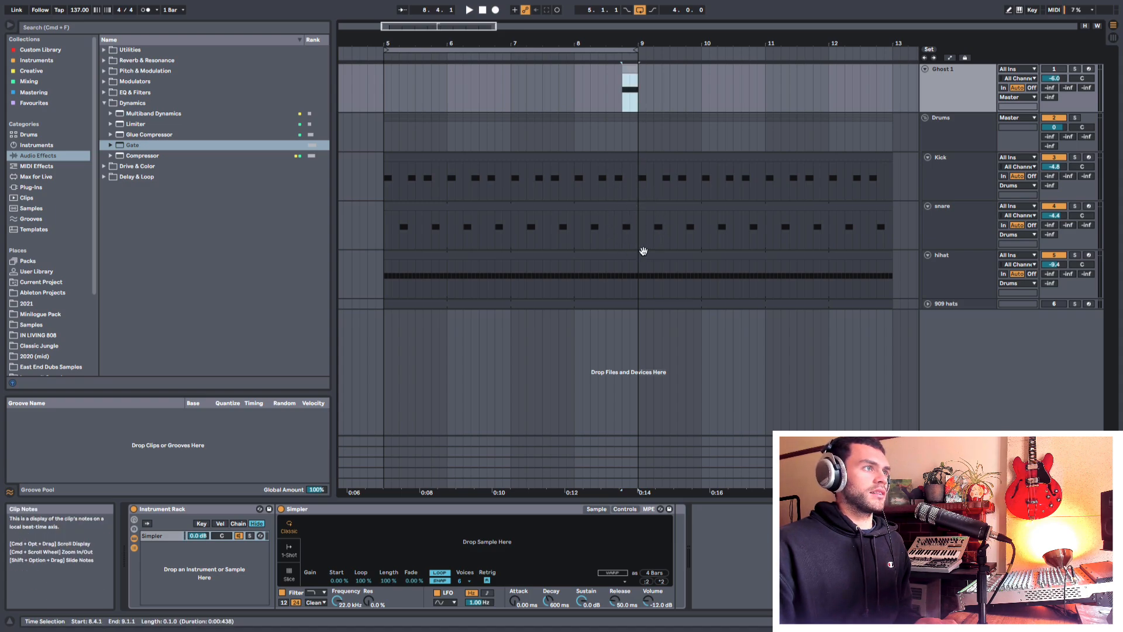
left_click(623, 233)
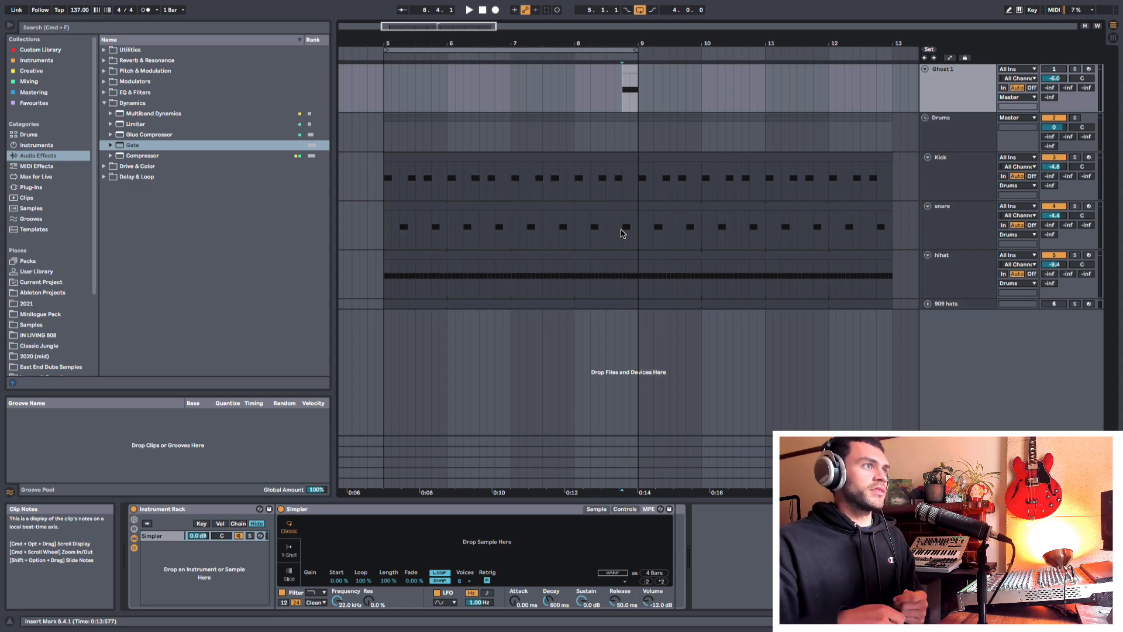
left_click_drag(622, 233, 638, 234)
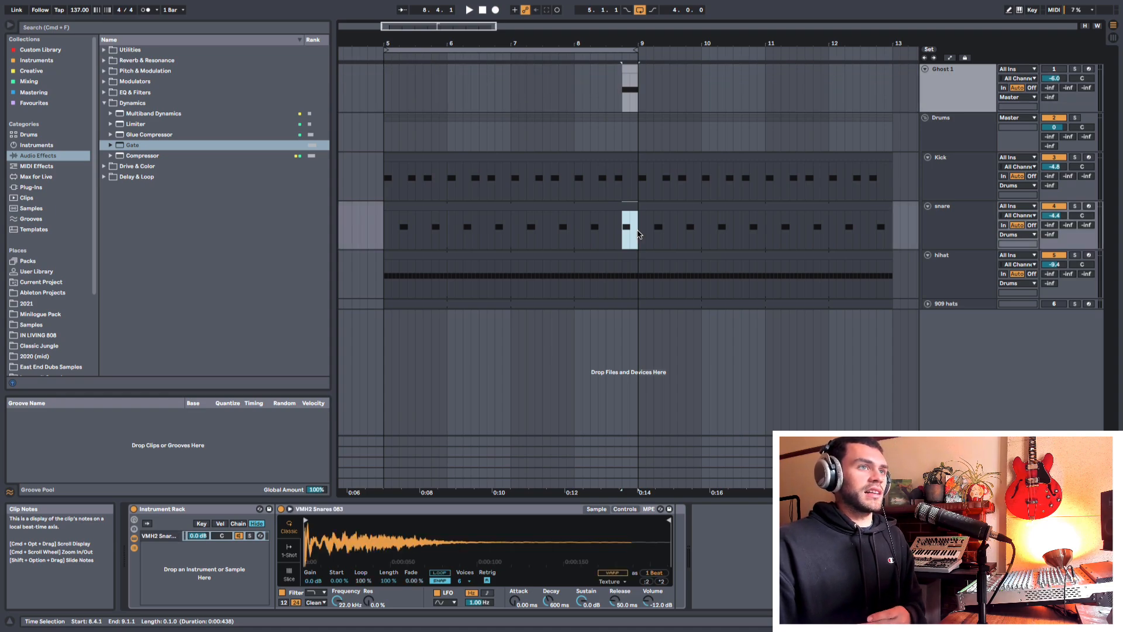
mouse_move(633, 49)
left_mouse_down()
mouse_move(634, 65)
mouse_move(635, 51)
left_mouse_up()
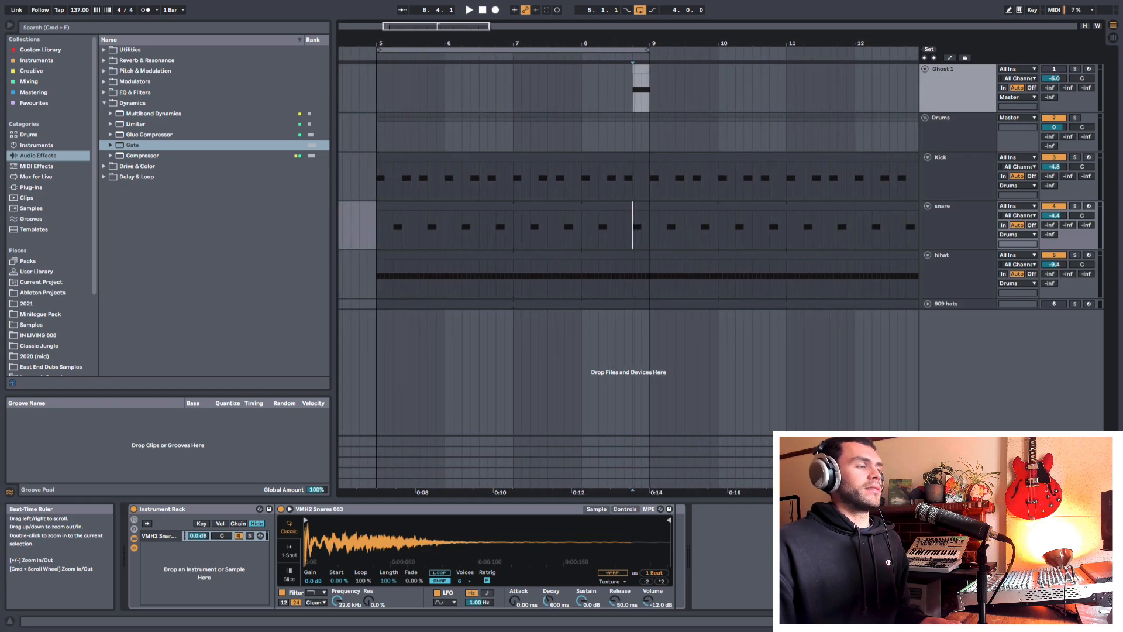
left_click(647, 106)
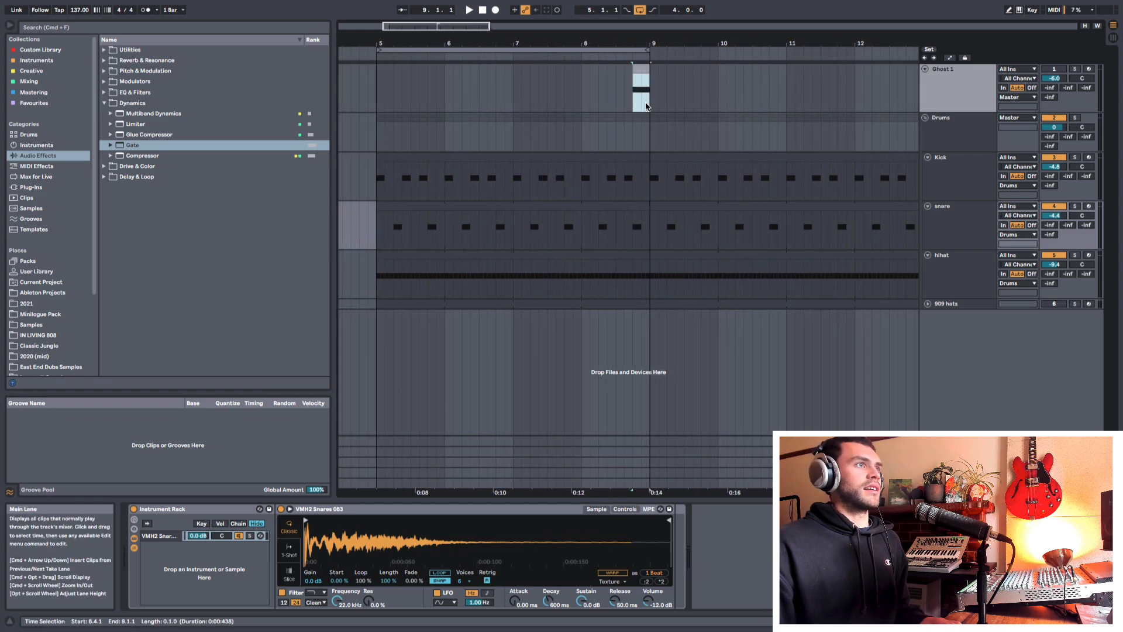
left_click(636, 221)
Step: Search the audio effects for "beat r" and add Beat Repeat to the B Gate Repeat return track
left_click(953, 452)
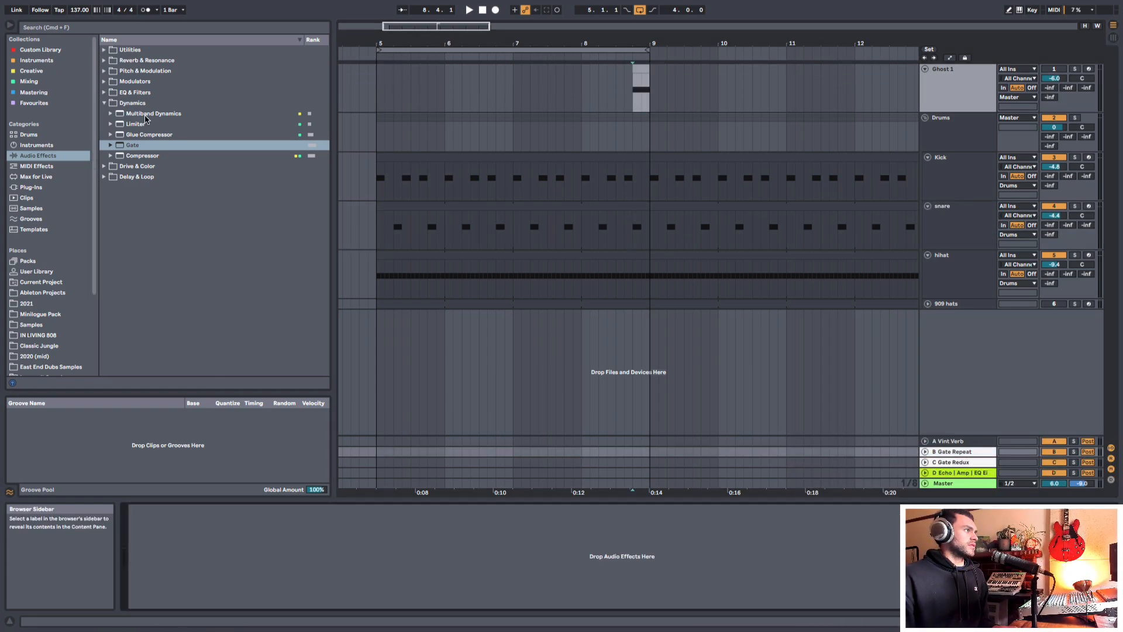
left_click(225, 27)
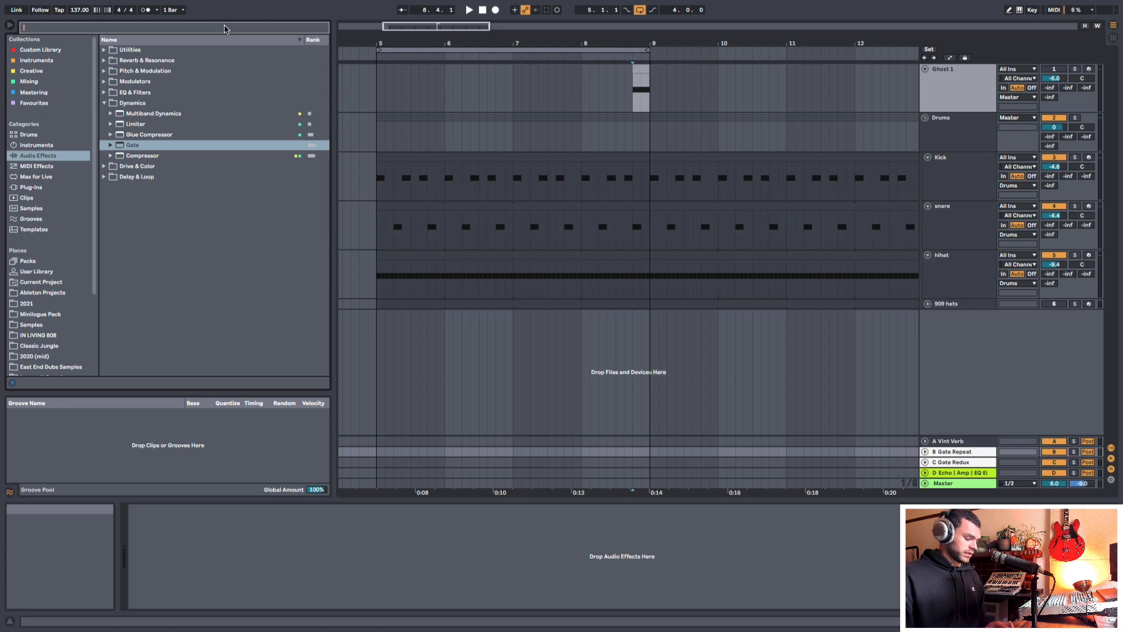
type("beat r")
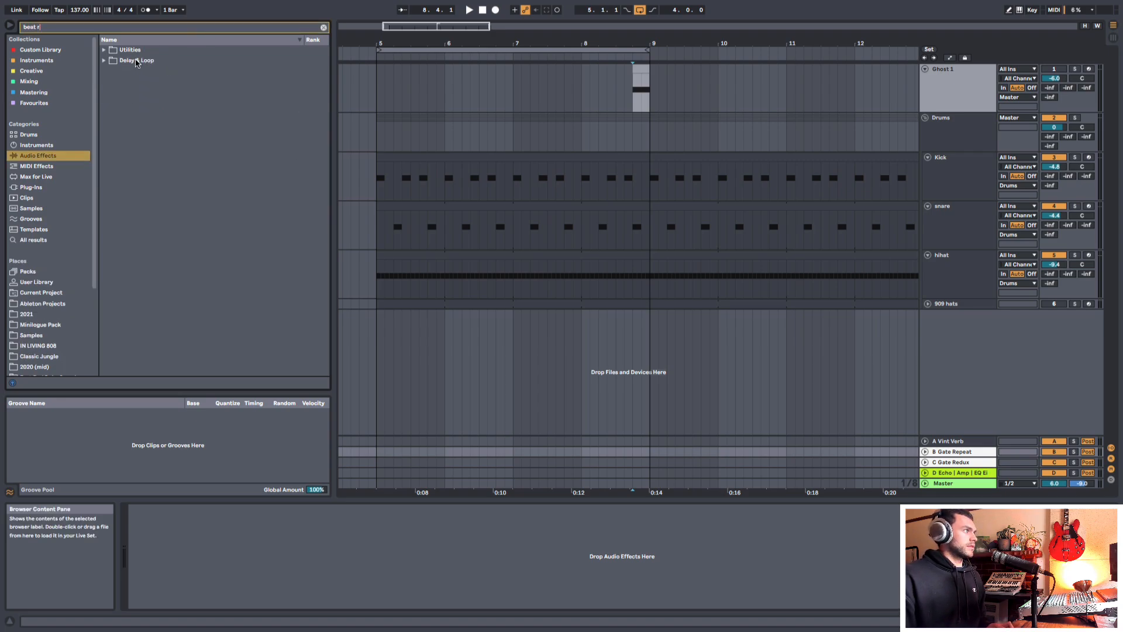
left_click(109, 61)
left_click(135, 71)
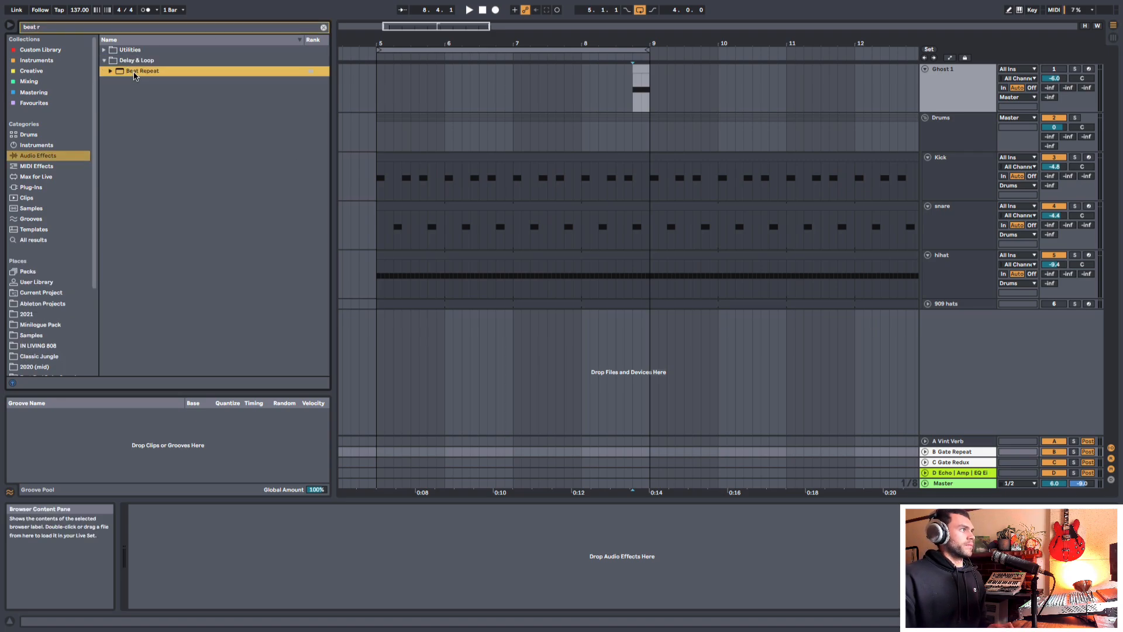
Step: Solo the snare track, raise its B send to 0 dB and play it from bar 5
left_click(1065, 228)
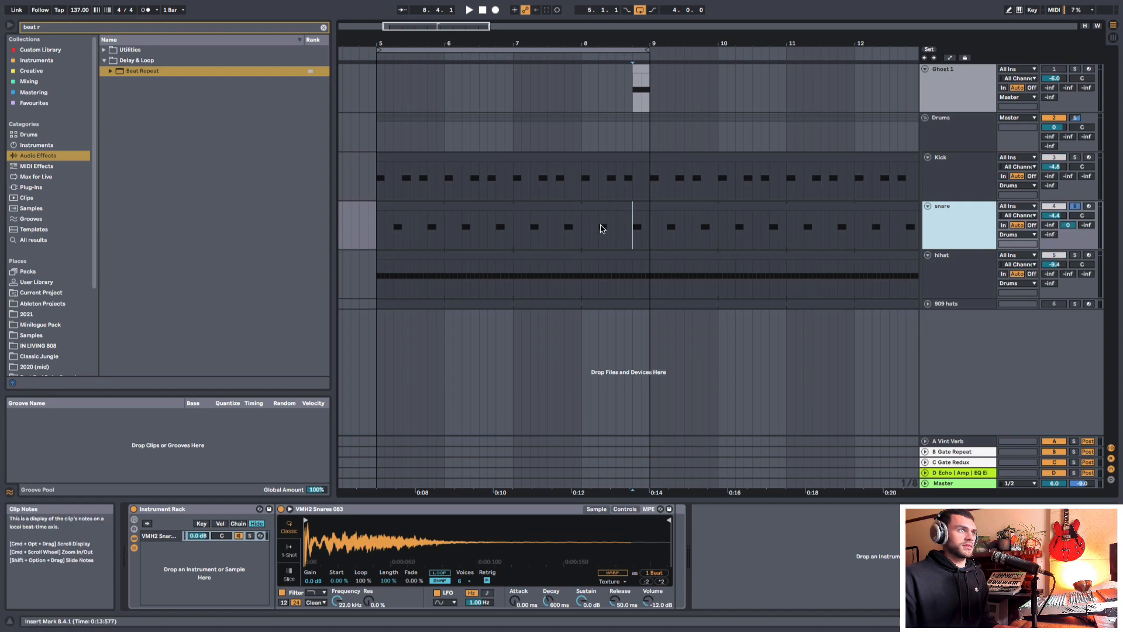
left_click(607, 228)
left_click(377, 232)
key("space")
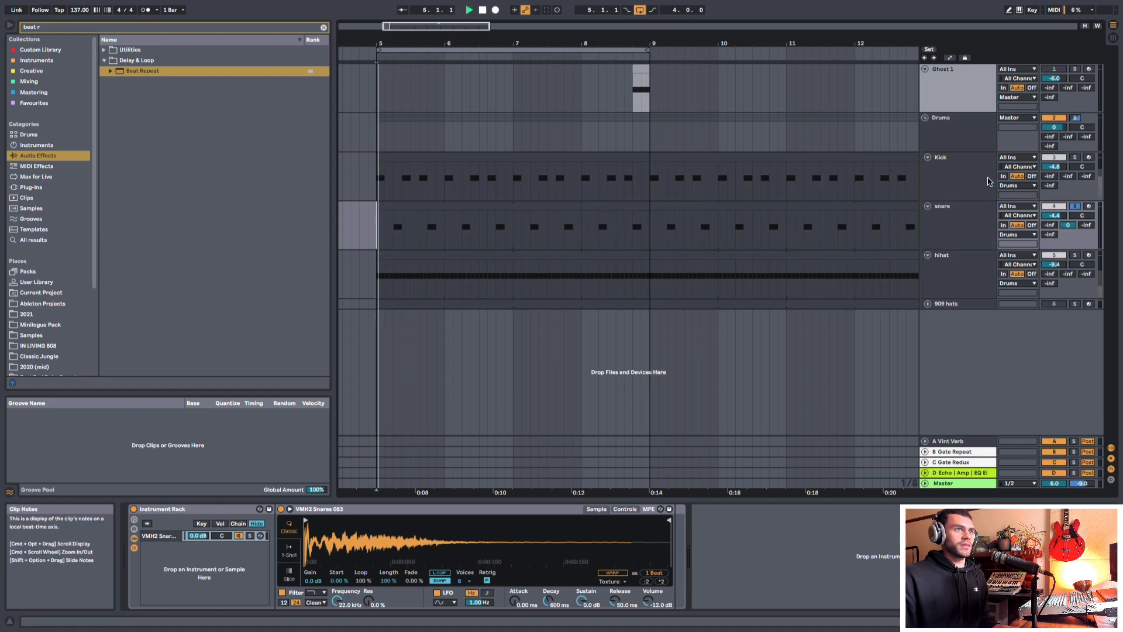
Step: Set the Interval to 1/4 and the Chance to 100% in the Beat Repeat on the B Gate Repeat return
left_click(958, 452)
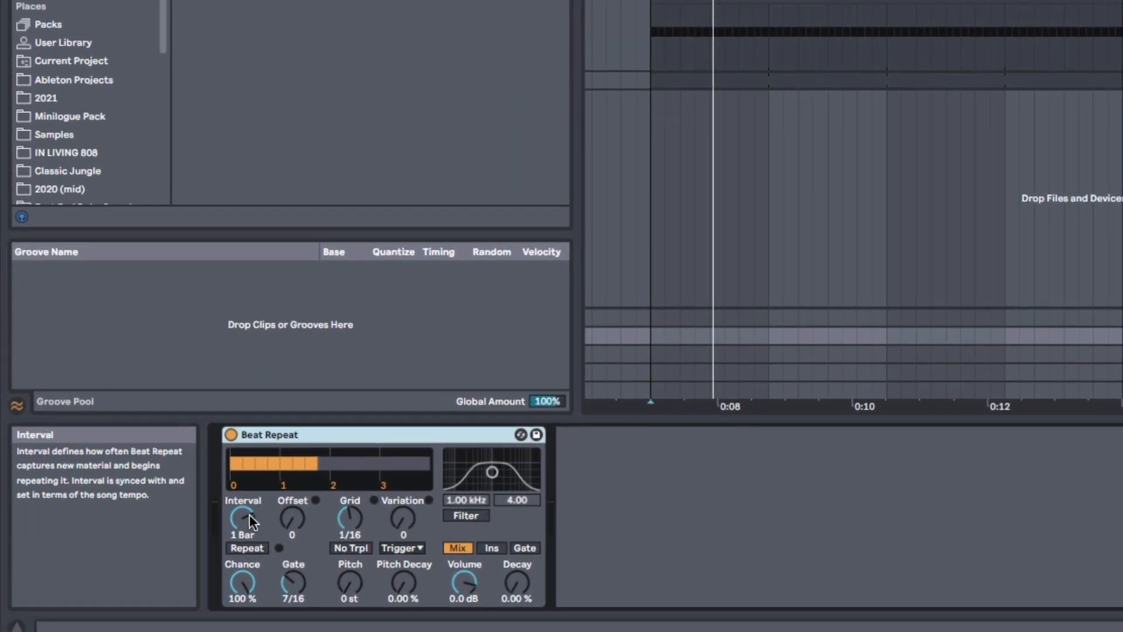
left_click_drag(249, 514, 249, 532)
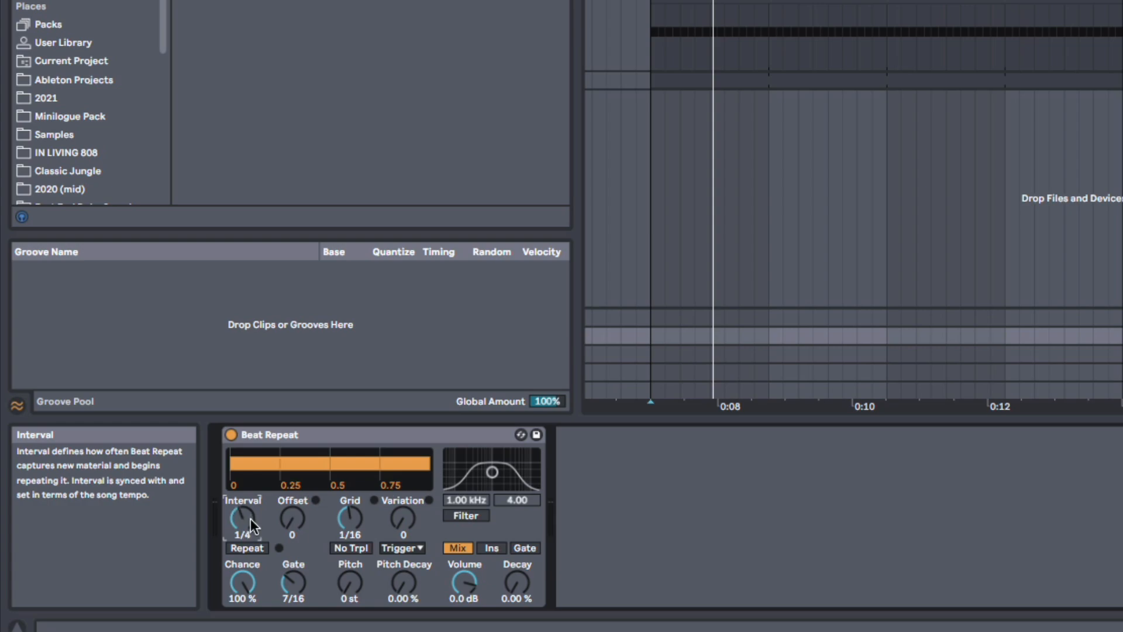
left_click(254, 550)
left_click(255, 550)
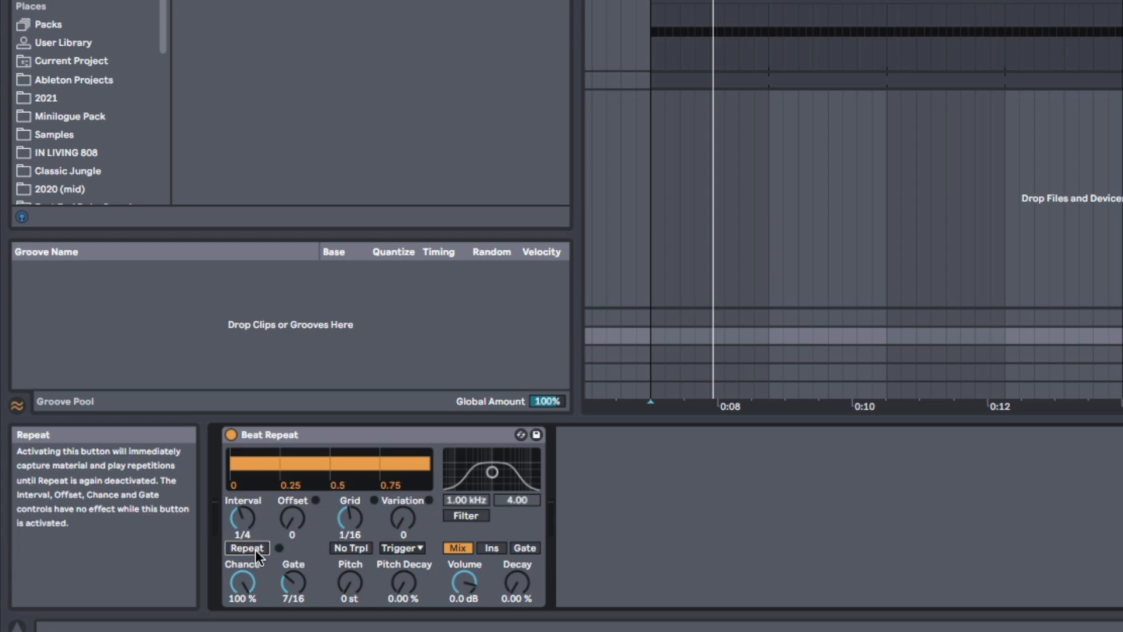
left_click_drag(242, 588, 242, 585)
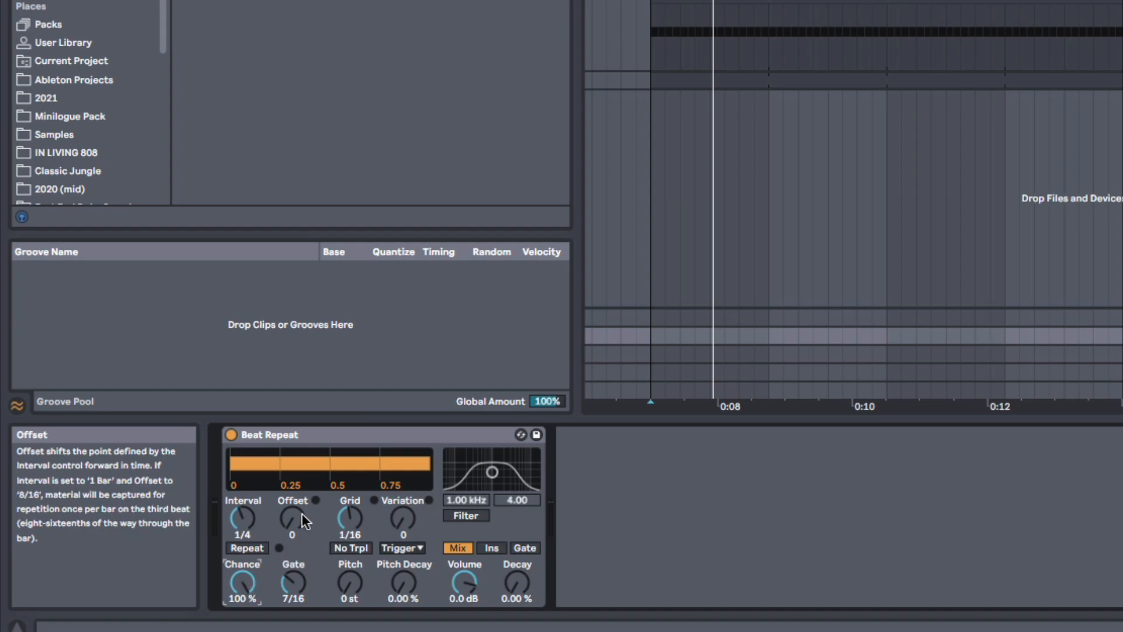
Step: Set Beat Repeat's Gate to 4/16 with an Offset of 0, and exclude triplets from its grid
left_click_drag(292, 518, 292, 530)
left_click_drag(293, 582, 293, 591)
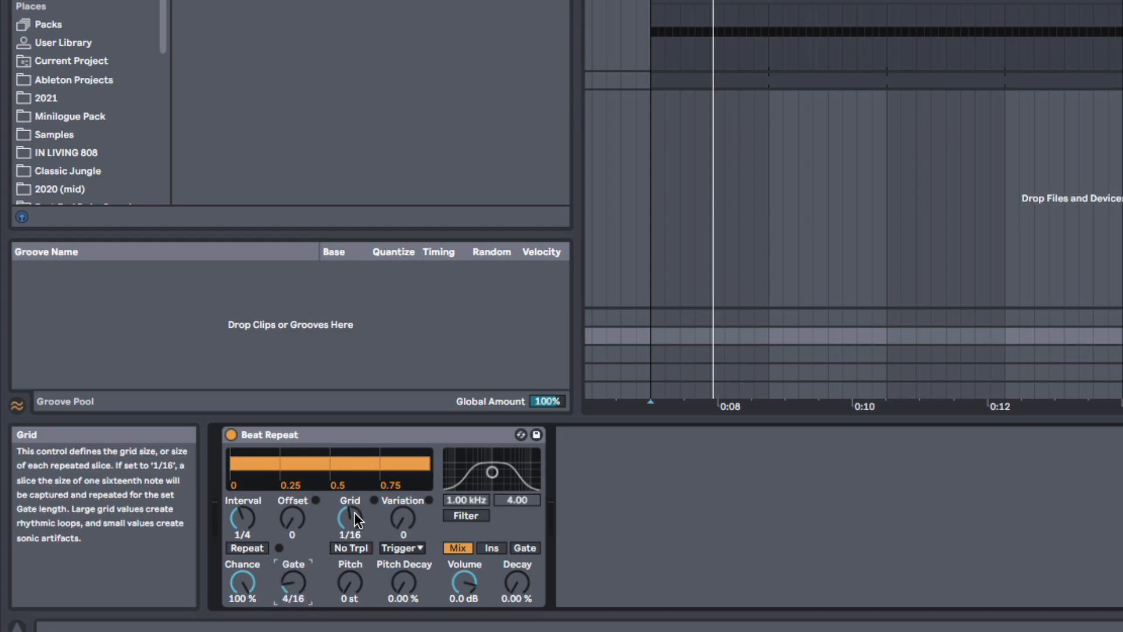
left_click(357, 549)
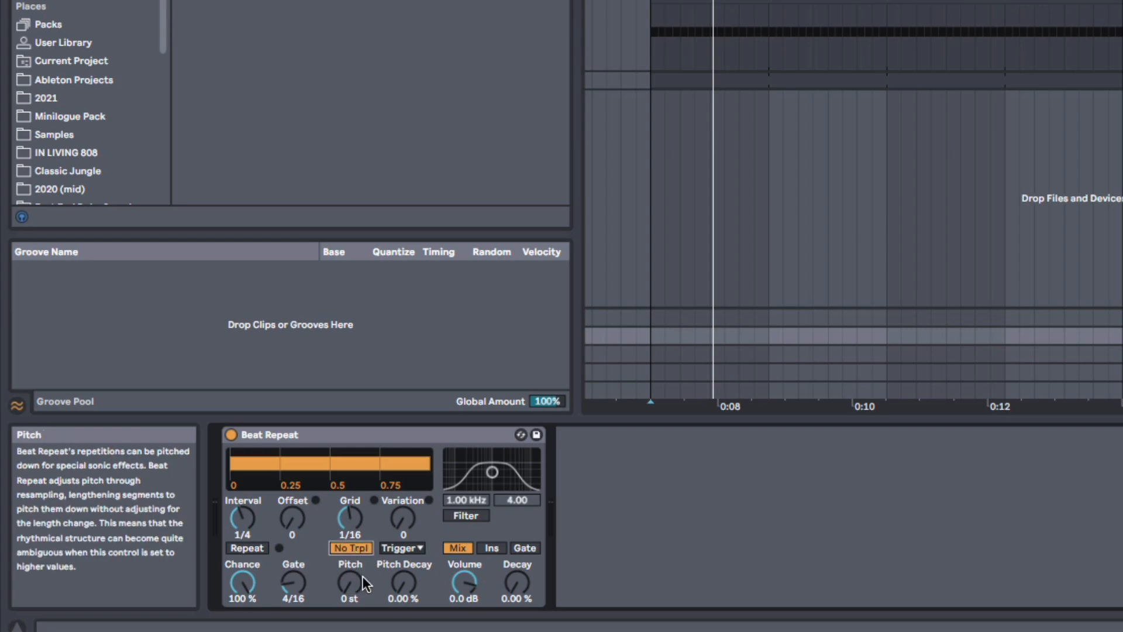
Step: Set Beat Repeat's Variation to 5 in 1/16 mode and raise its Volume to 2.8 dB, auditioning the repeats
left_click(403, 547)
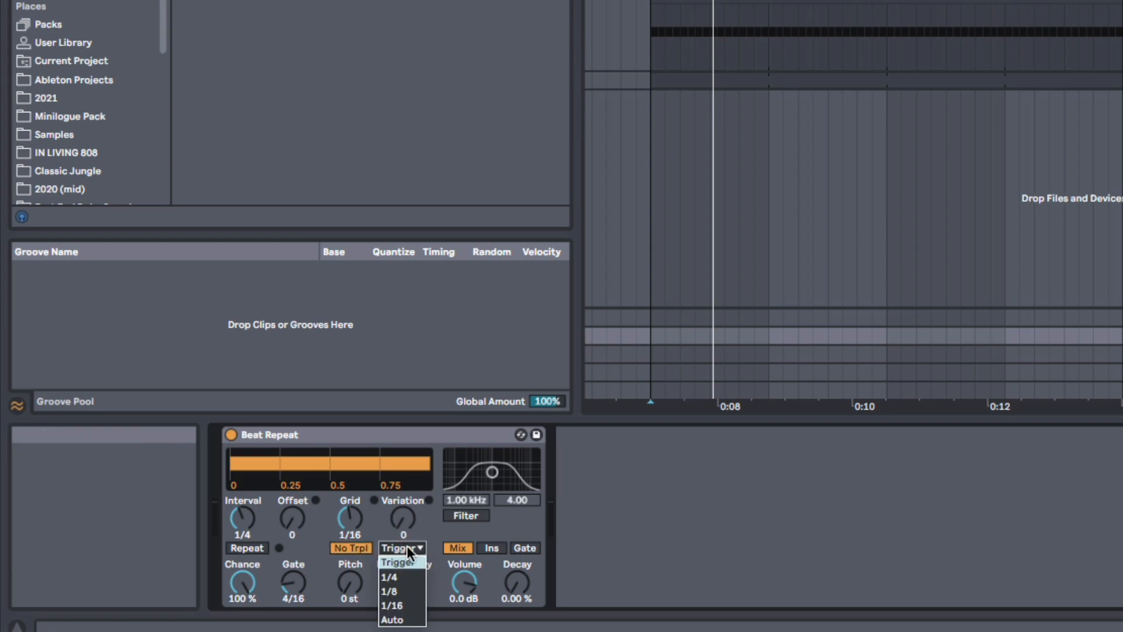
left_click(410, 605)
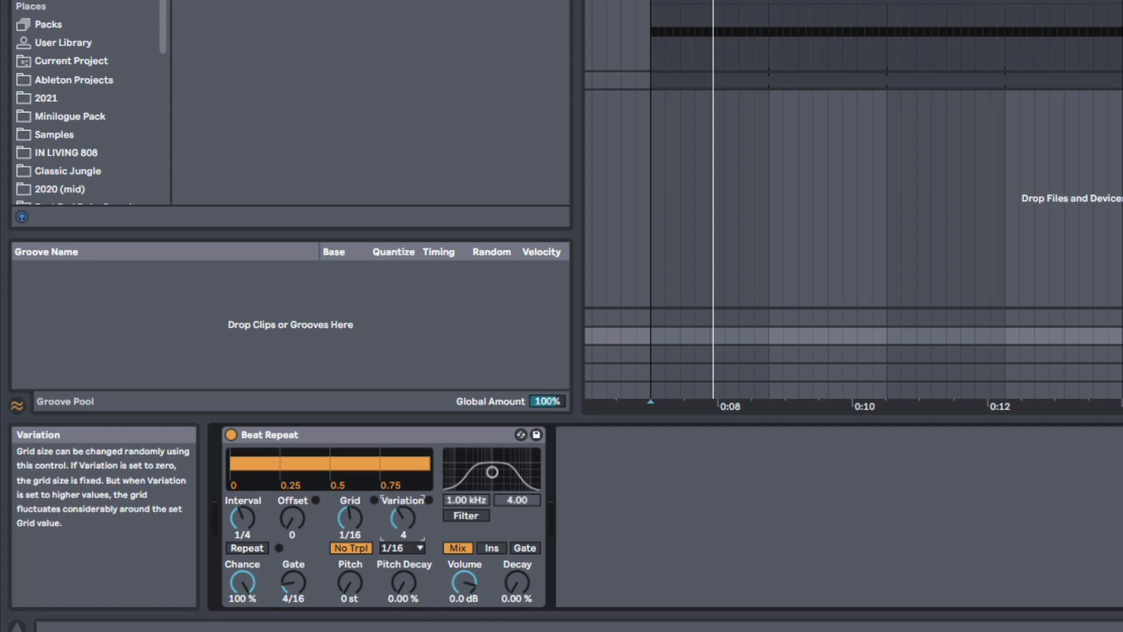
left_click_drag(464, 582, 464, 576)
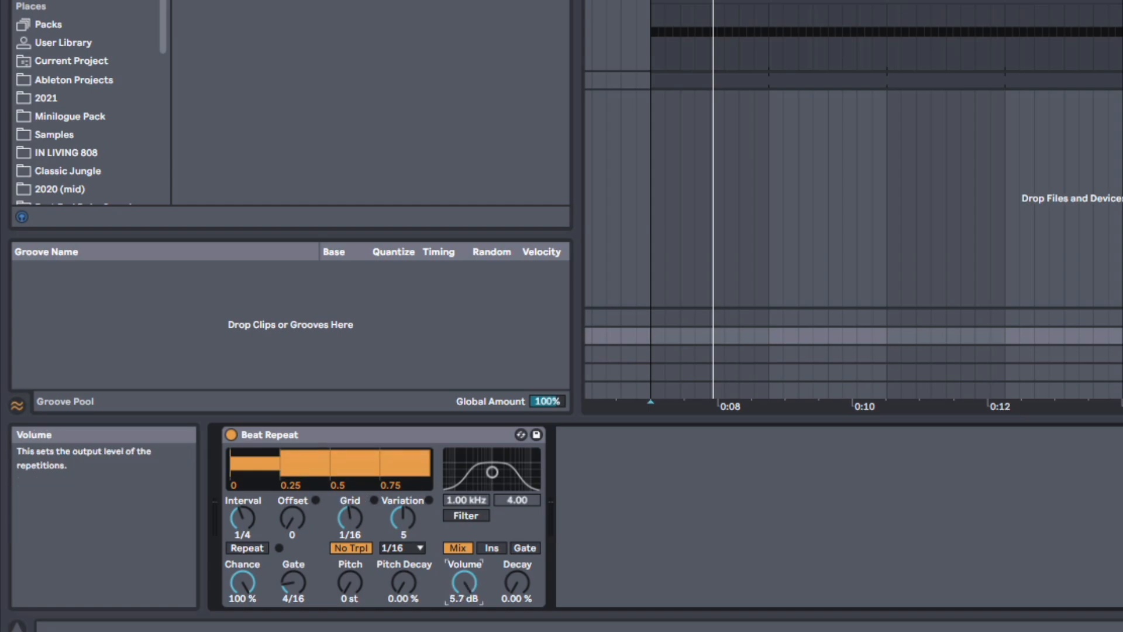
key("space")
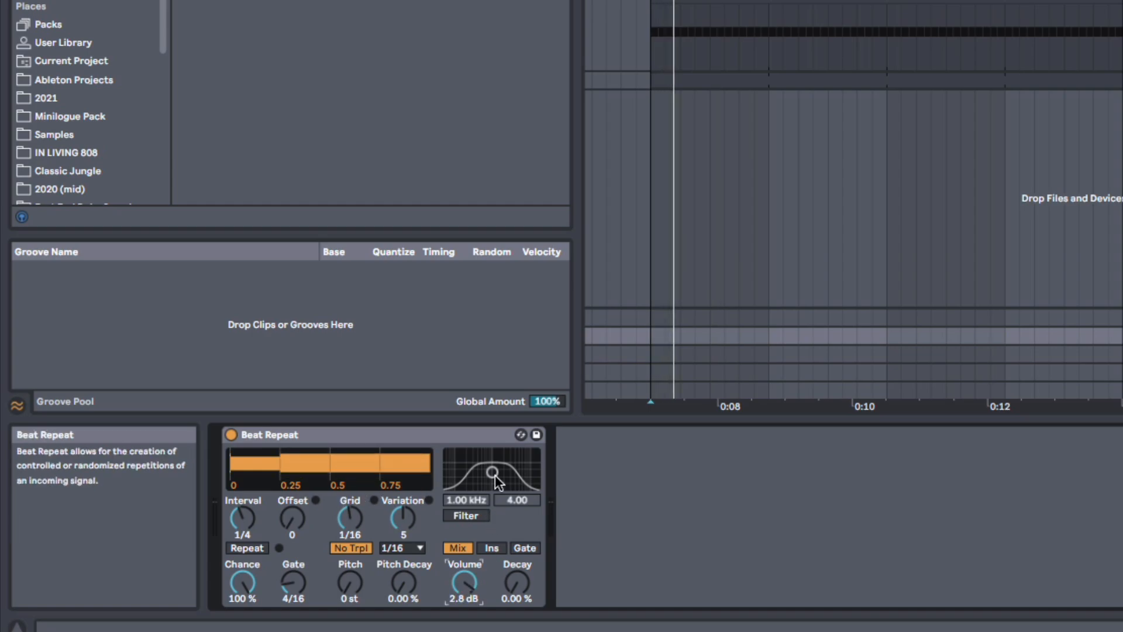
key("space")
Step: Enable Beat Repeat's filter at 1.12 kHz with a width of 5.28, and set the Volume to 1.0 dB
left_click(474, 515)
left_click_drag(493, 473, 495, 467)
key("space")
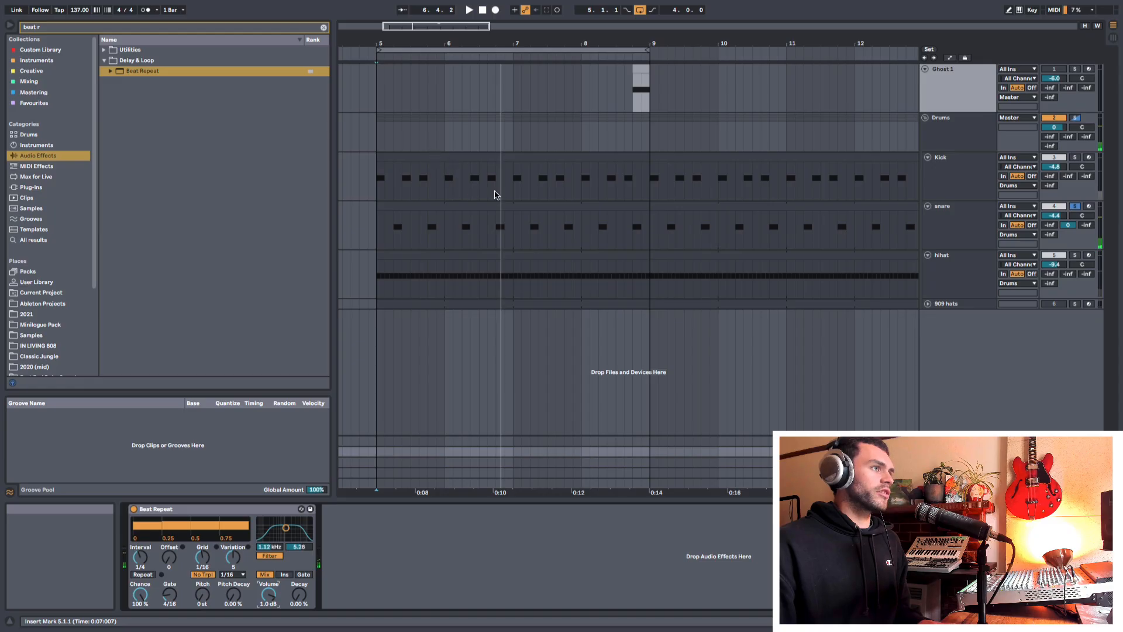
Step: Add a Gate to the B Gate Repeat return track and place it before Beat Repeat
left_click_drag(635, 93, 648, 95)
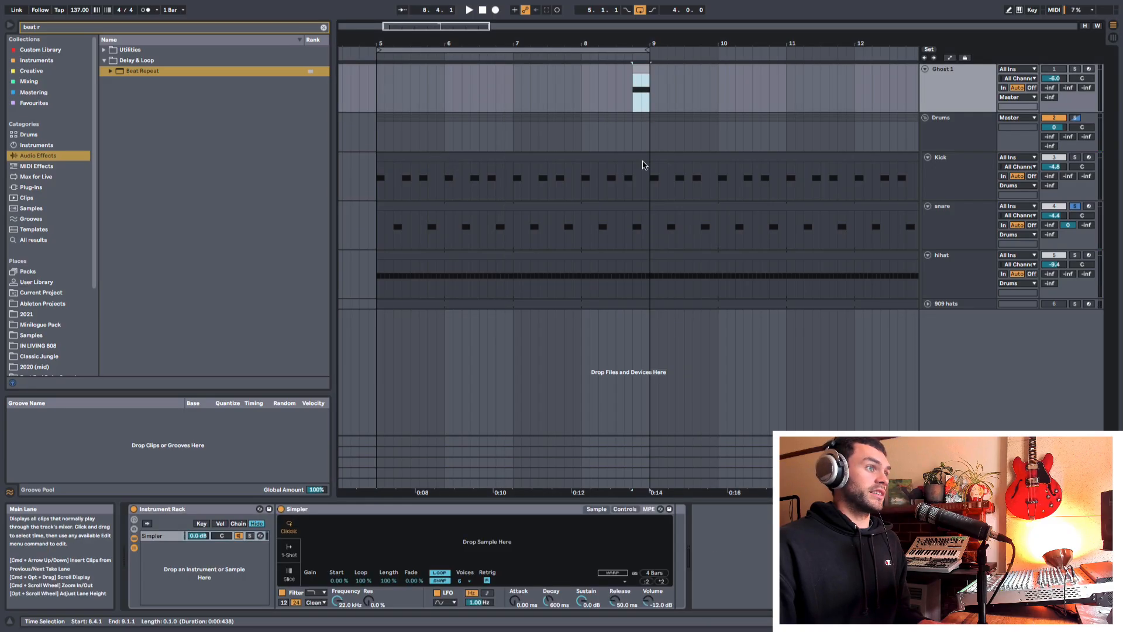
left_click(959, 452)
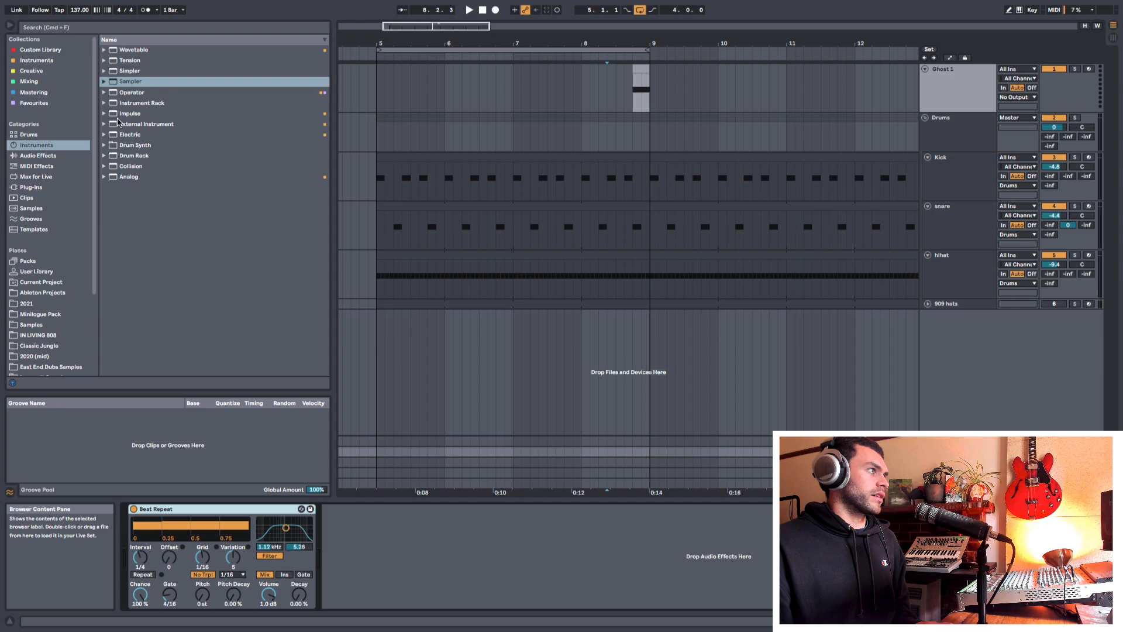
left_click(39, 157)
double_click(145, 148)
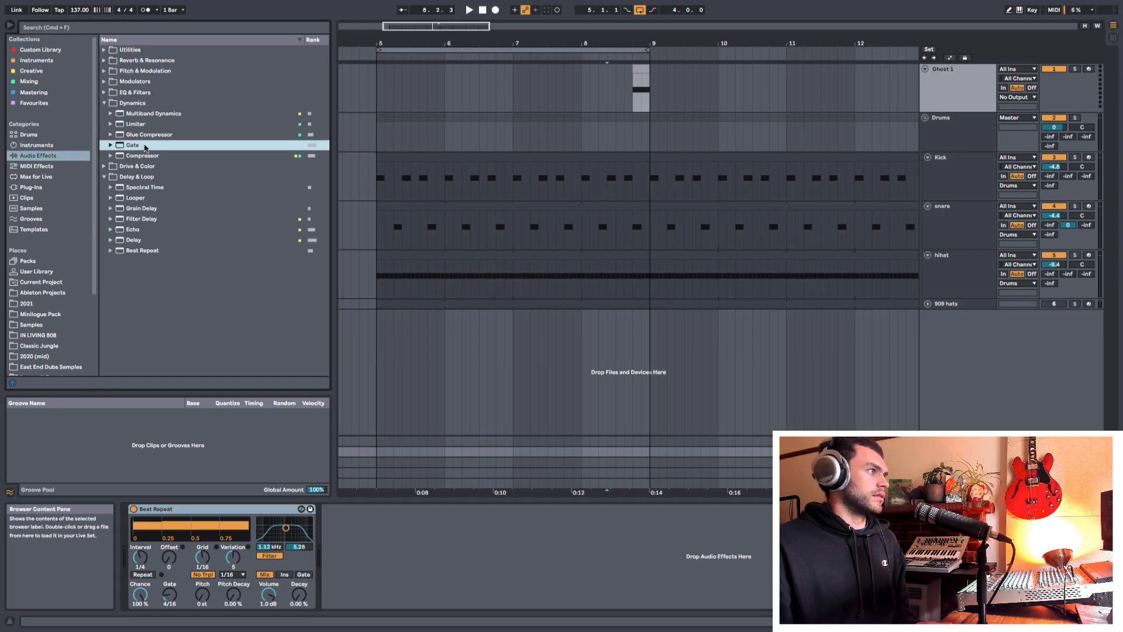
left_click_drag(349, 509, 119, 515)
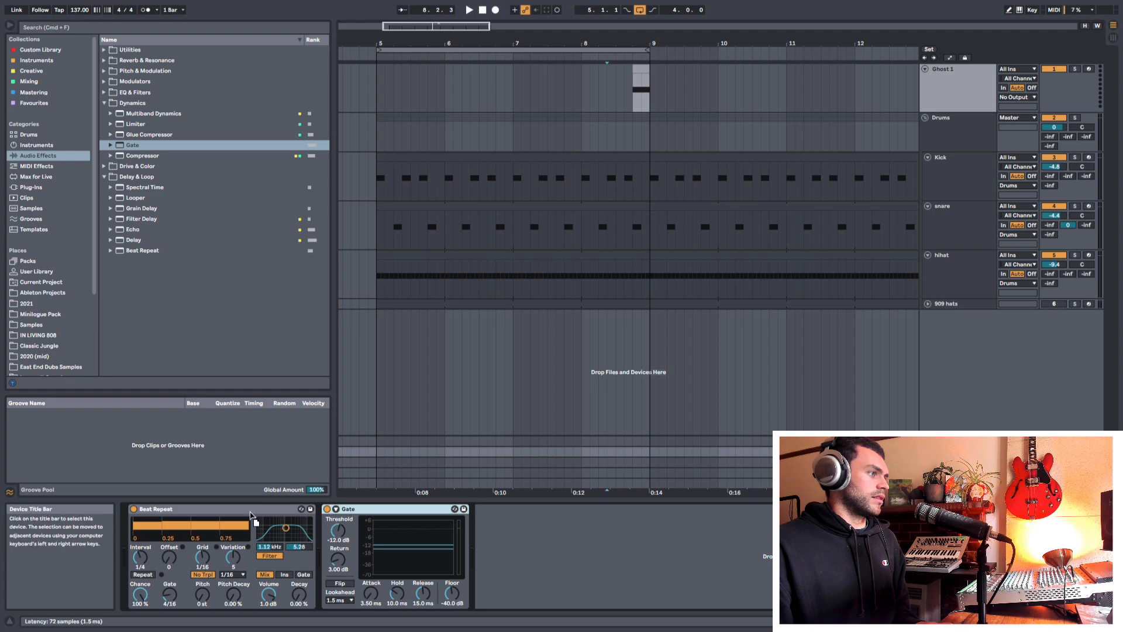
left_click_drag(354, 509, 147, 512)
Step: Enable the Gate's external sidechain and check its list of available source tracks
left_click(144, 510)
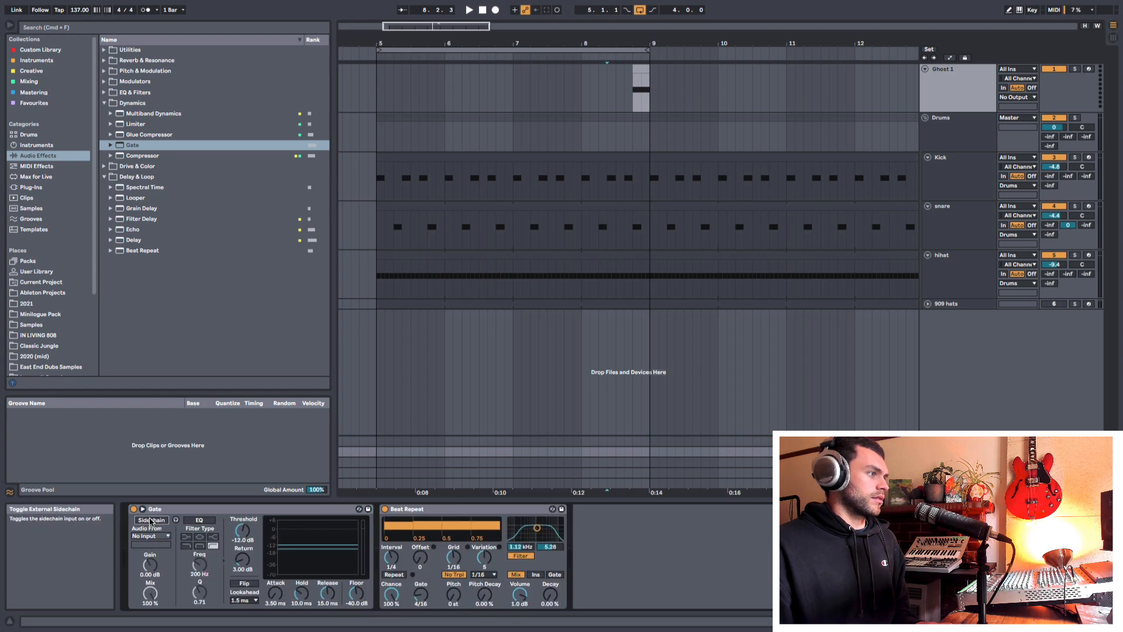
left_click(150, 536)
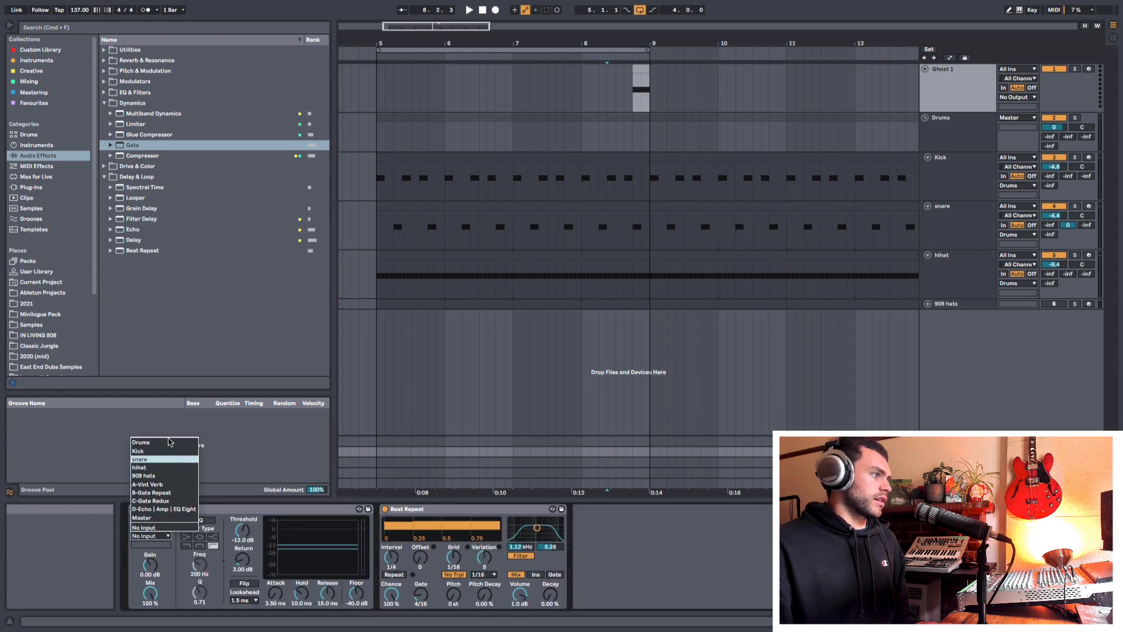
left_click(243, 509)
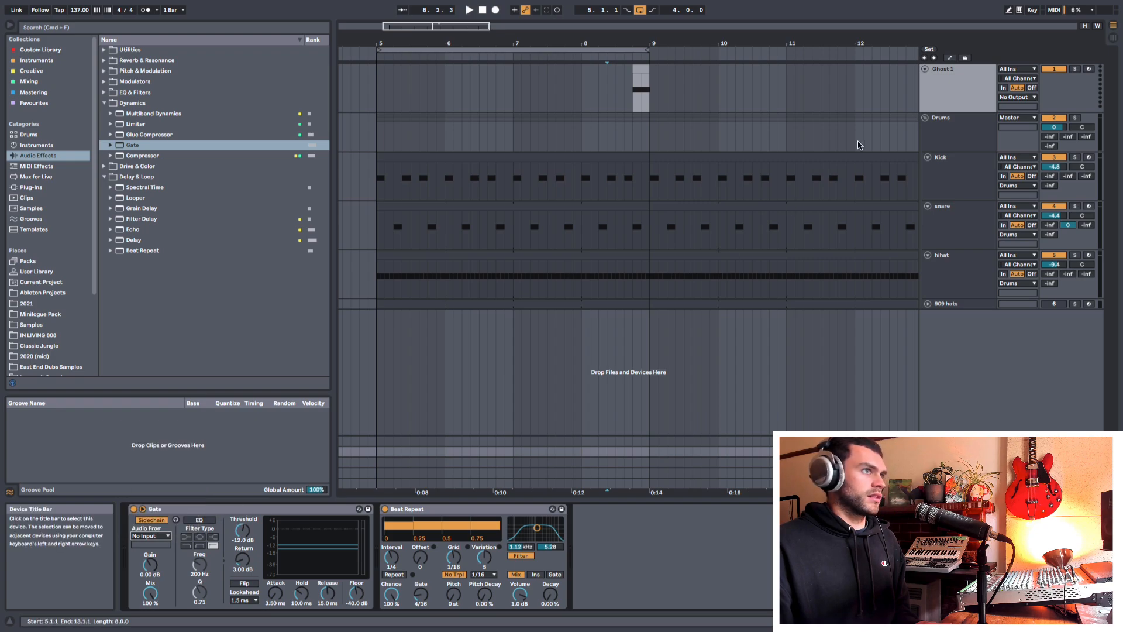
Step: Load the Operator instrument onto the Ghost 1 track
left_click(954, 102)
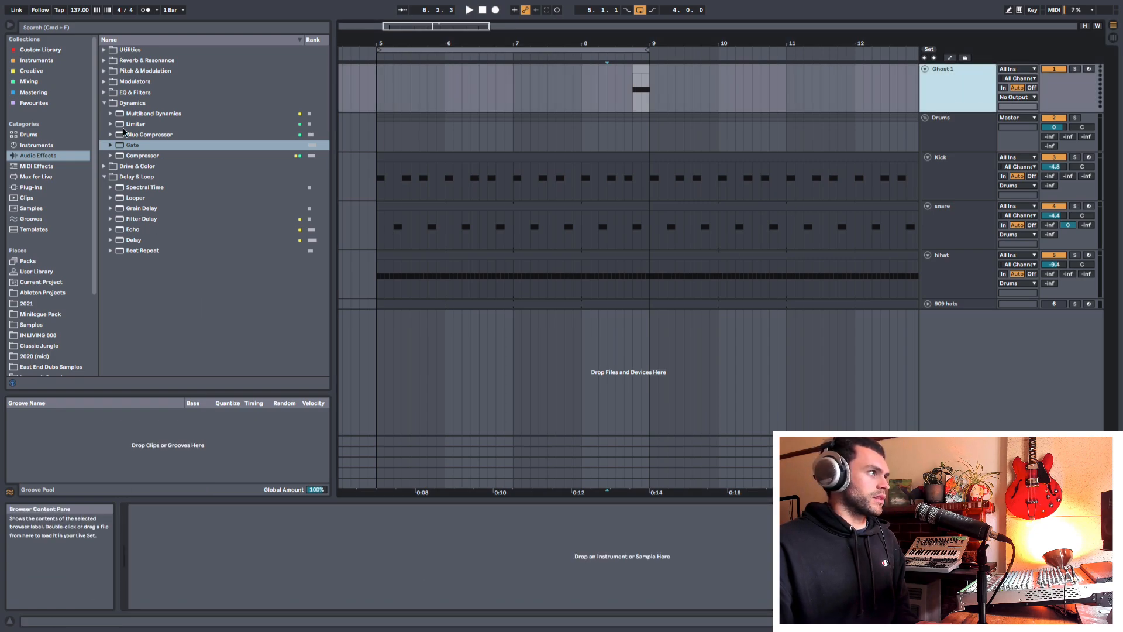
left_click(45, 146)
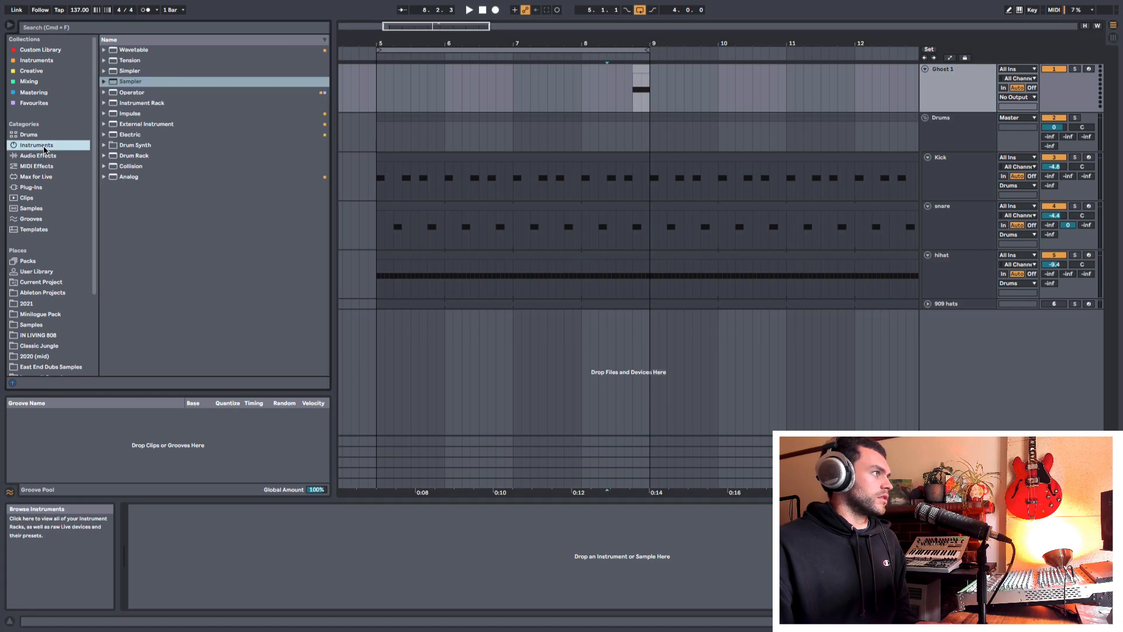
double_click(134, 92)
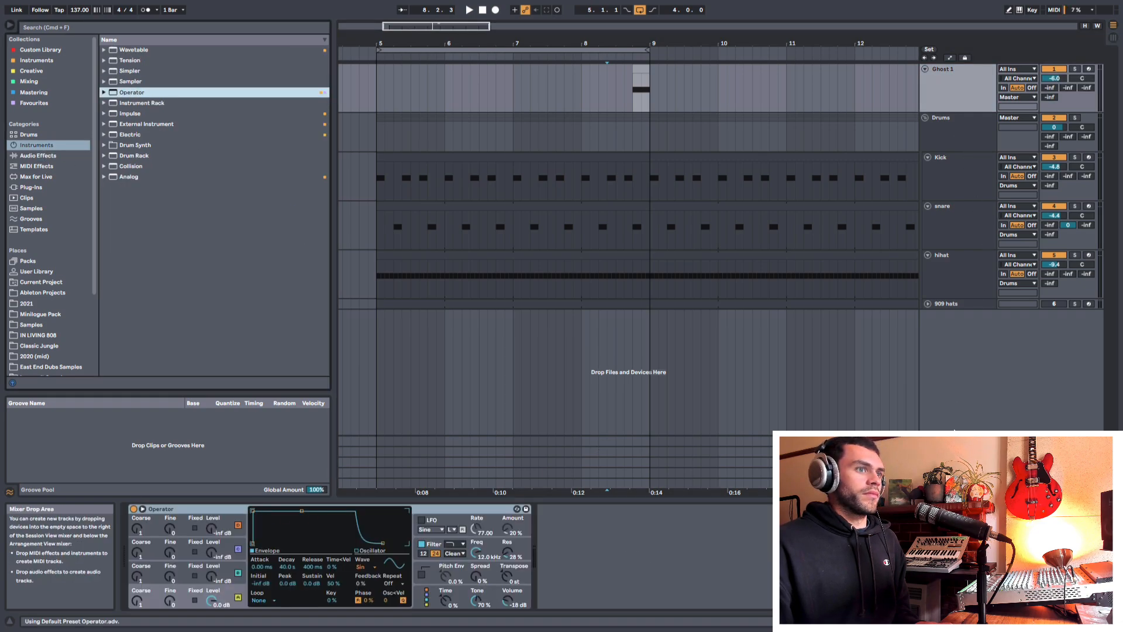
Step: Feed the B Gate Repeat Gate's sidechain from Ghost 1 and set its Threshold to -12.4 dB during playback
left_click(955, 441)
left_click(955, 451)
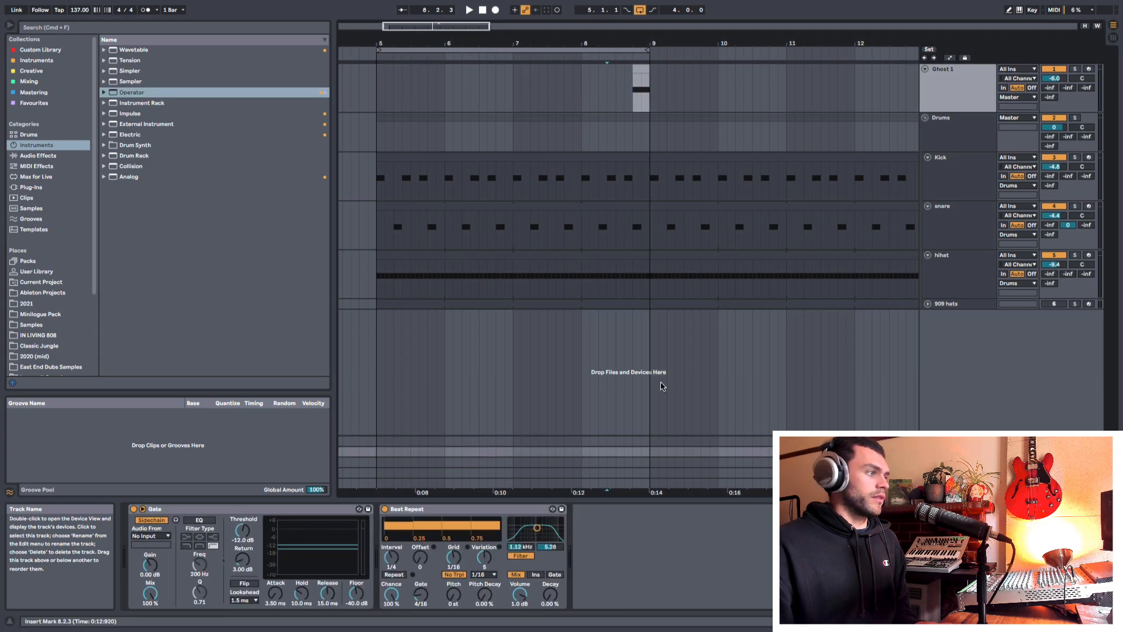
left_click(150, 535)
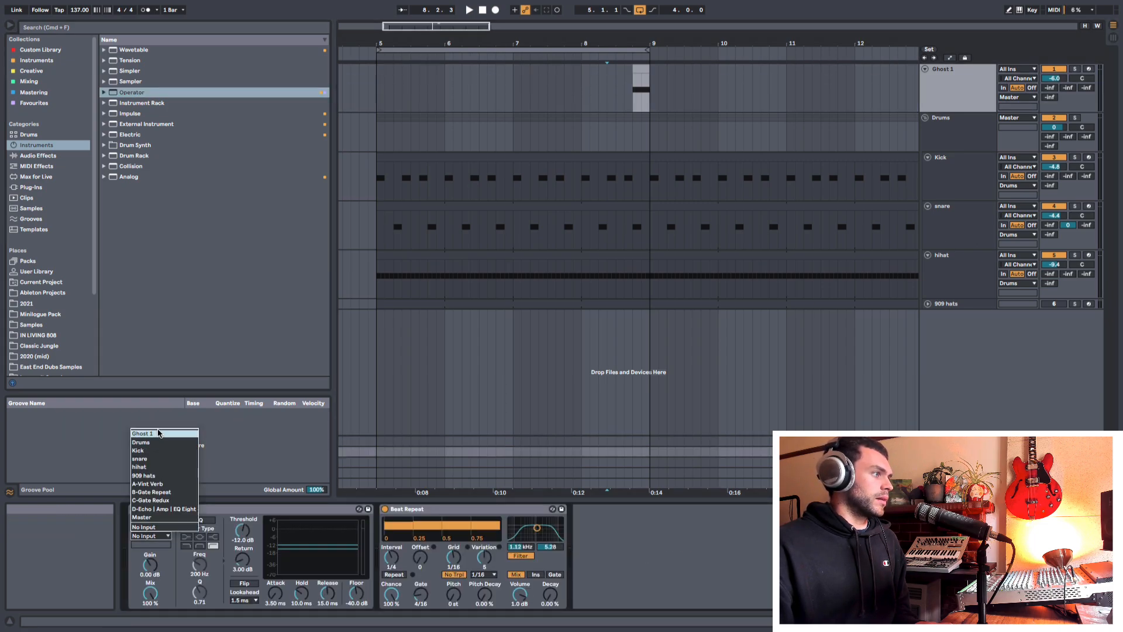
left_click(157, 432)
key("space")
left_click_drag(242, 529, 242, 533)
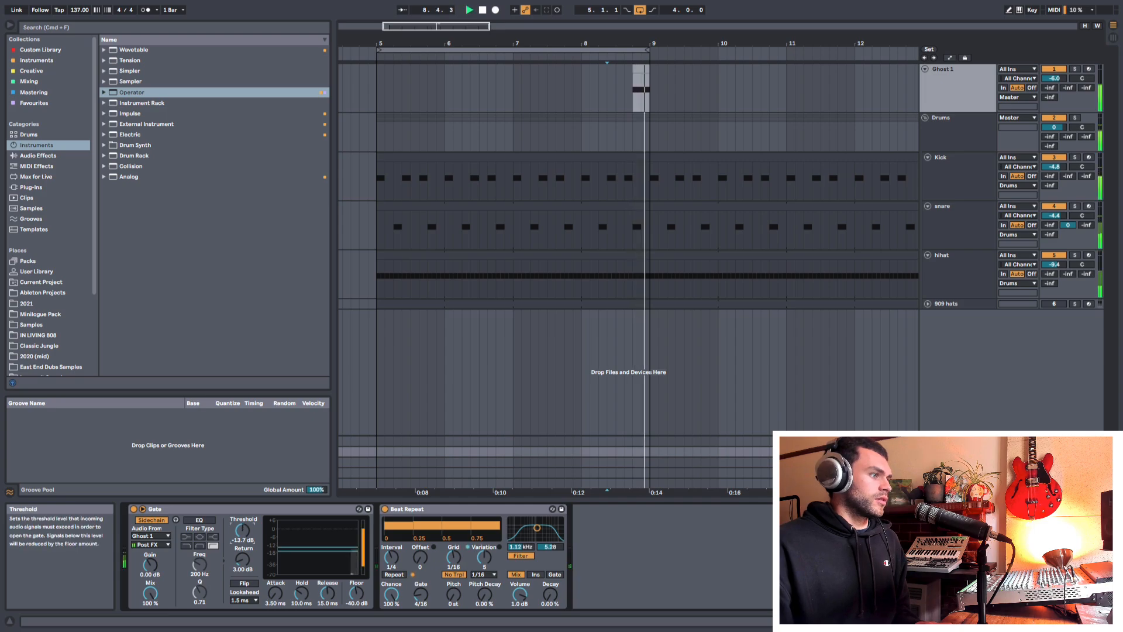
key("space")
Step: Deactivate the Ghost 1 track so its Operator sound is muted
left_click(952, 84)
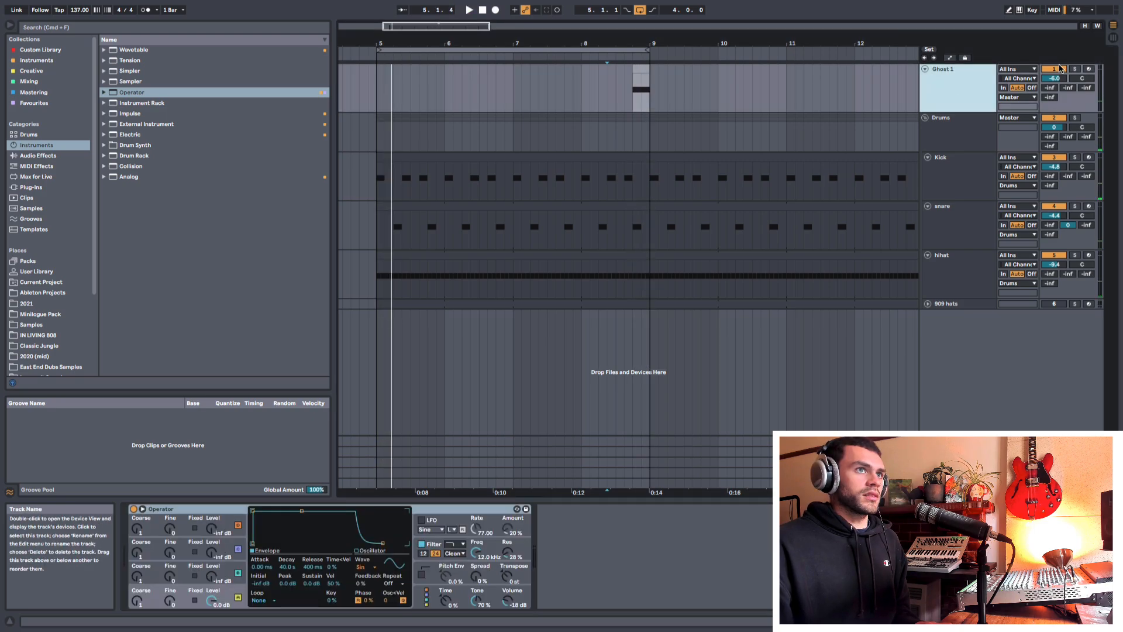
left_click(1058, 69)
left_click(967, 82)
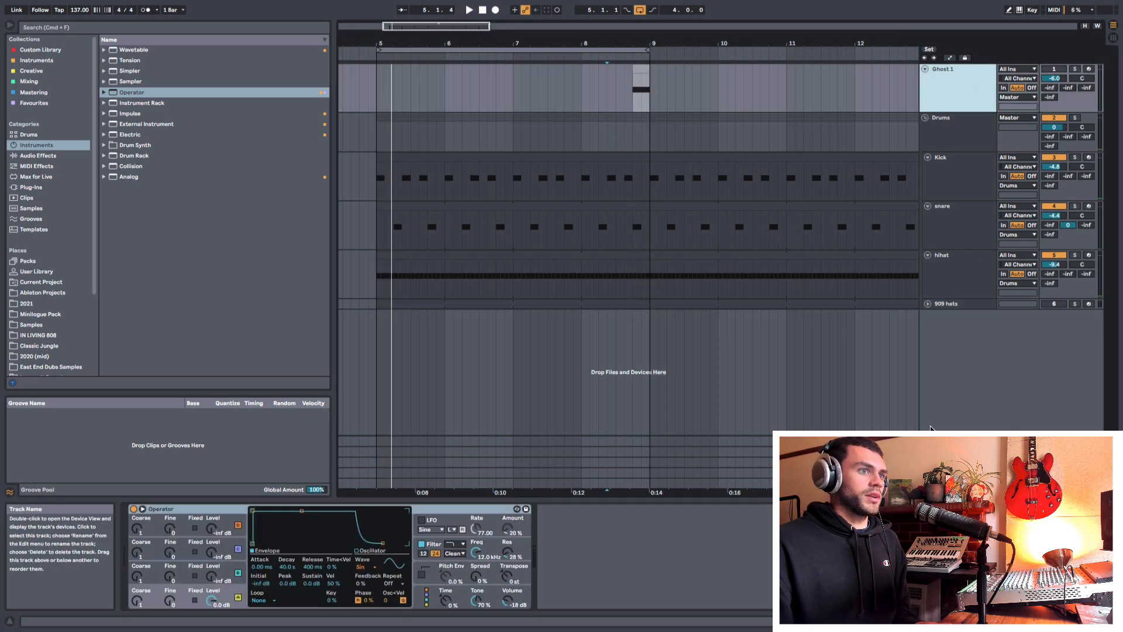
Step: Examine the Ghost 1 clip at 8.4, the snare hit beneath it and the B Gate Repeat devices
left_click(940, 462)
left_click(939, 451)
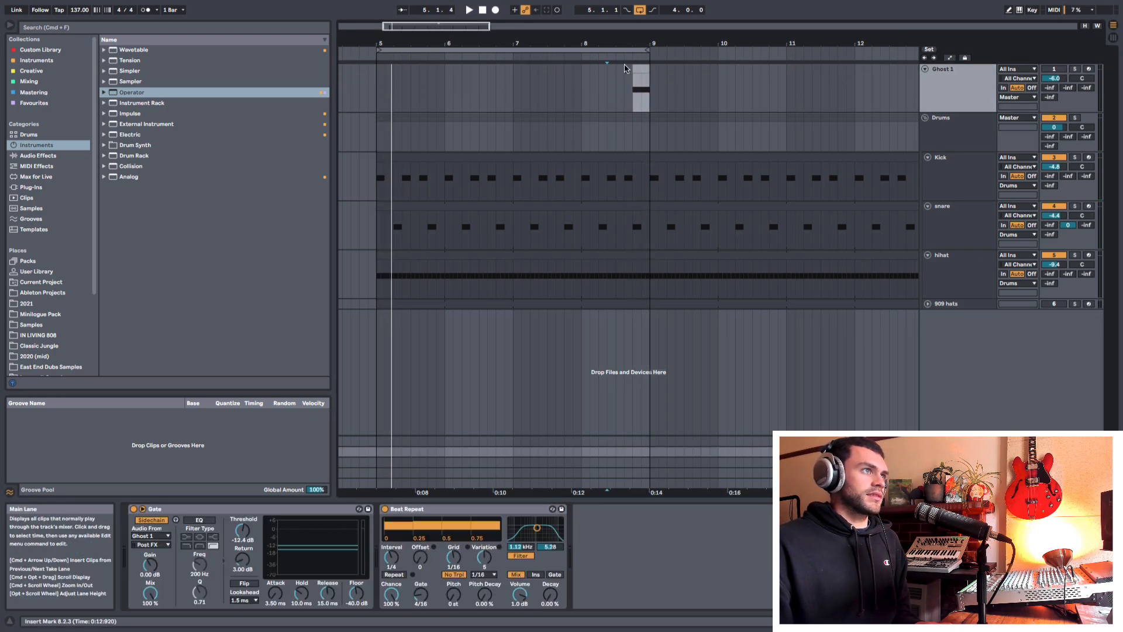
left_click(641, 88)
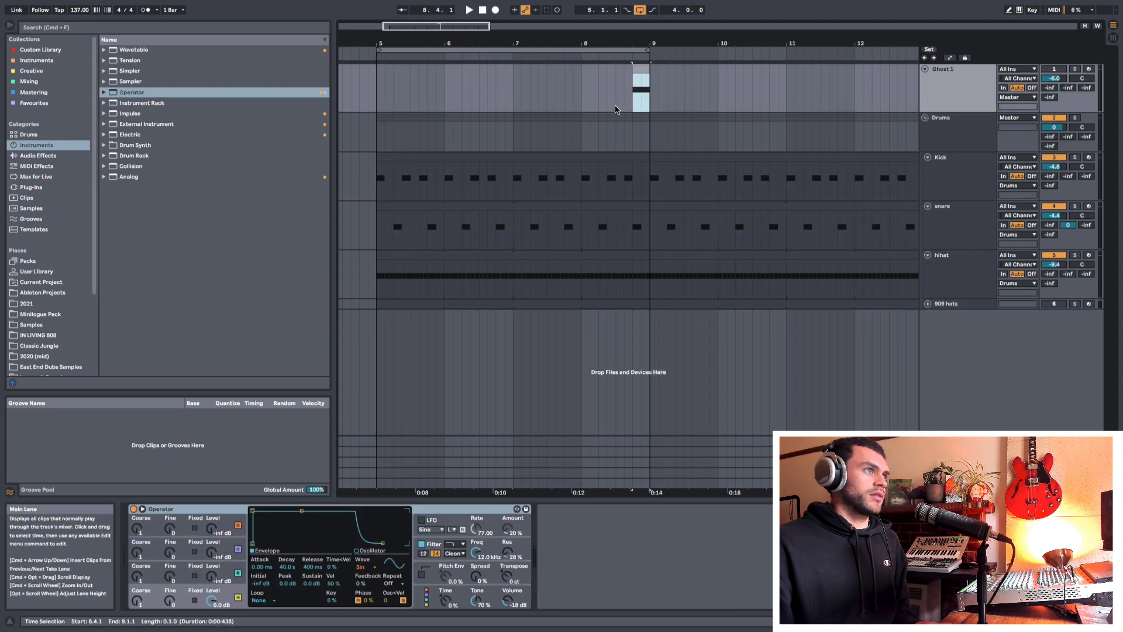
left_click(616, 109)
left_click(939, 451)
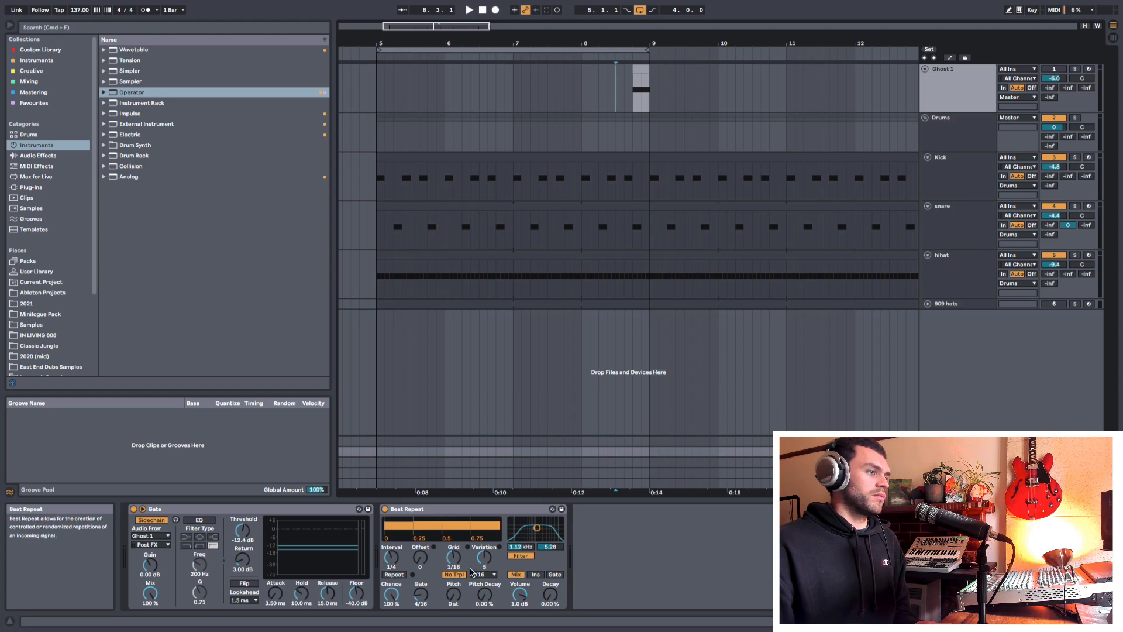
left_click(635, 228)
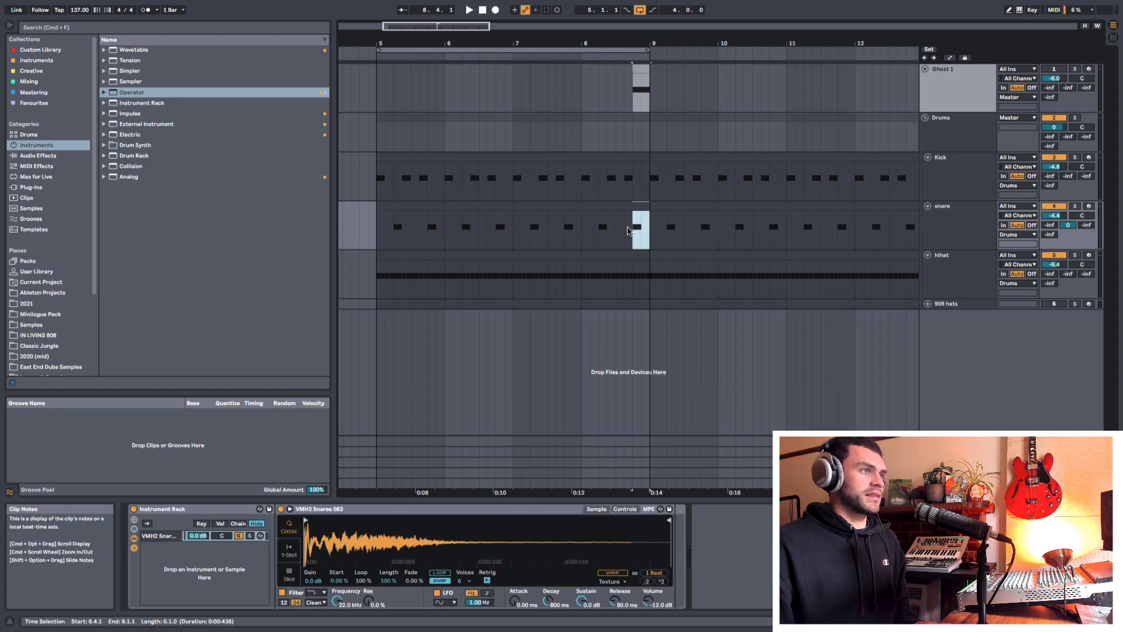
left_click(617, 233)
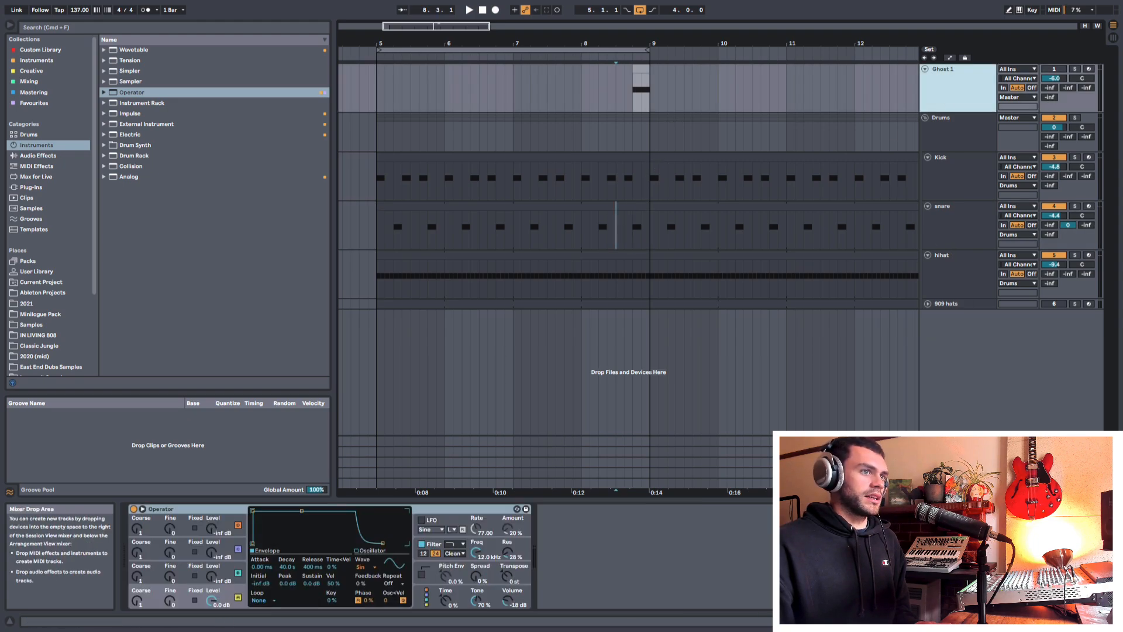
Step: Lower the Threshold of the Gate on B Gate Repeat to -17.8 dB while the loop plays
left_click(957, 452)
key("space")
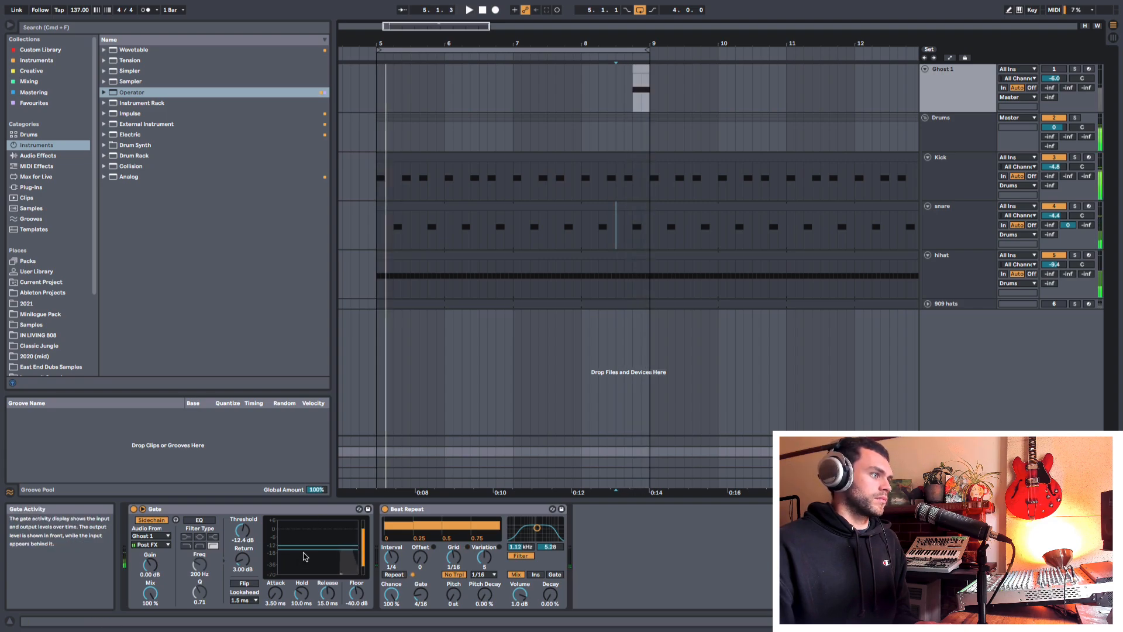
left_click_drag(305, 545, 305, 553)
key("space")
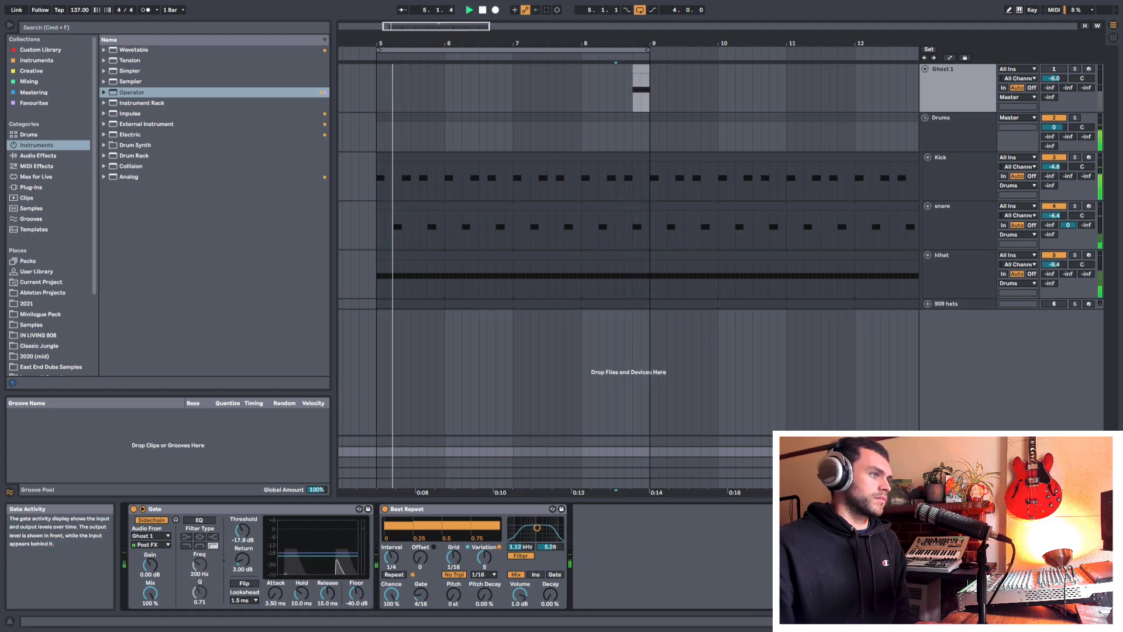
Step: Inspect the Ghost 1 track and its trigger clip at the end of bar 8
left_click(636, 72)
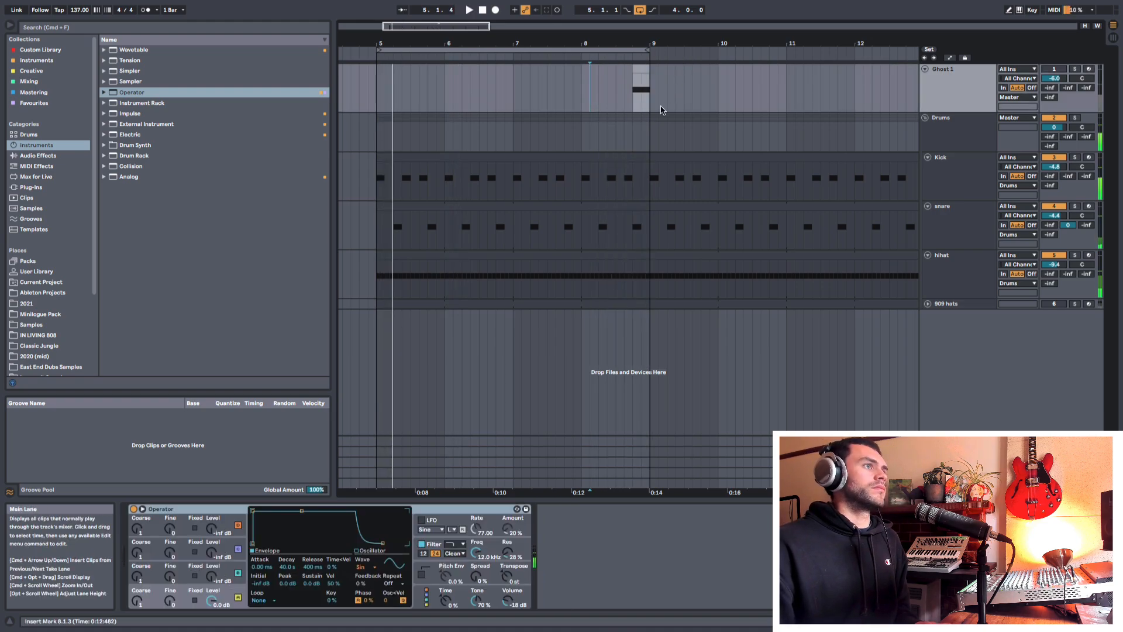
left_click(581, 95)
key("shift+Tab")
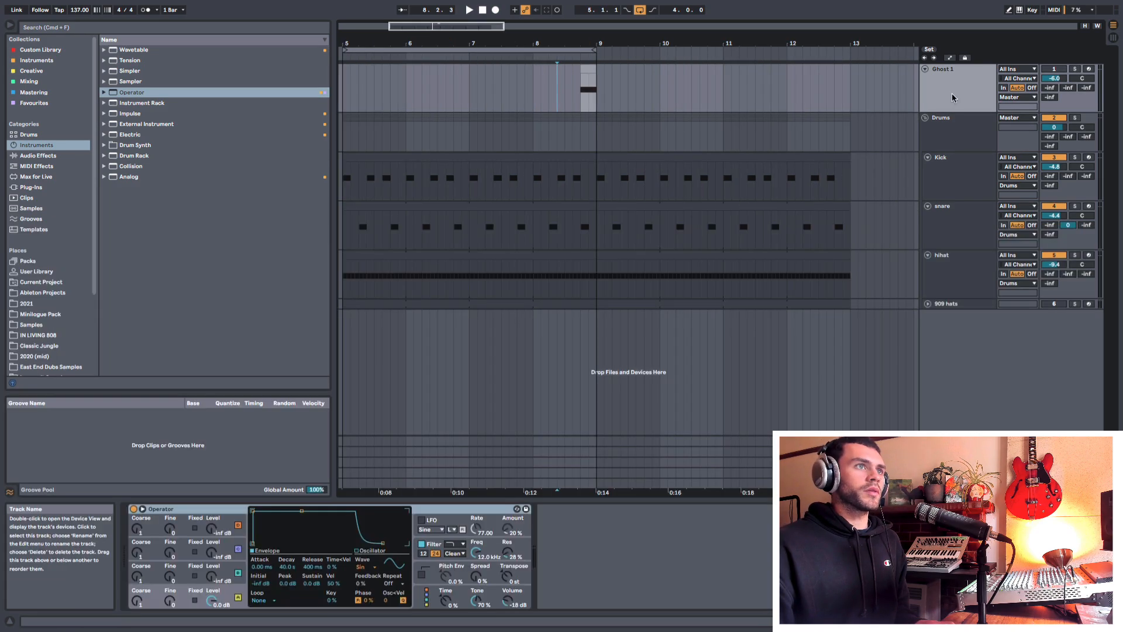
left_click(953, 97)
left_click(560, 83)
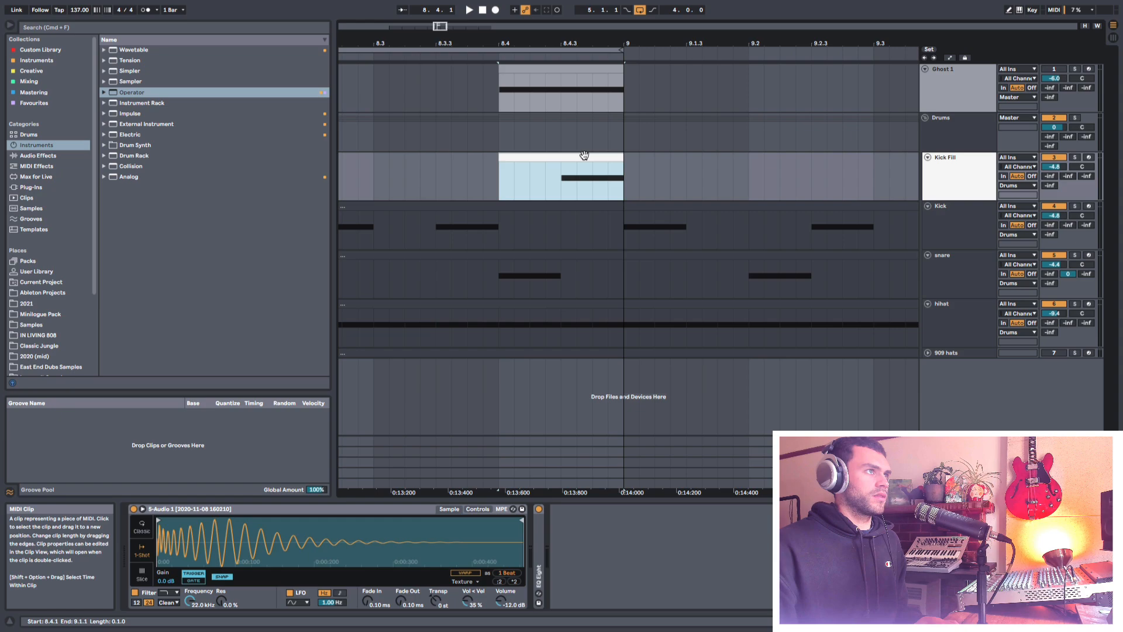
Step: Try the Kick Fill clip one sixteenth earlier, starting at 8.3.4, and play it
left_click(573, 159)
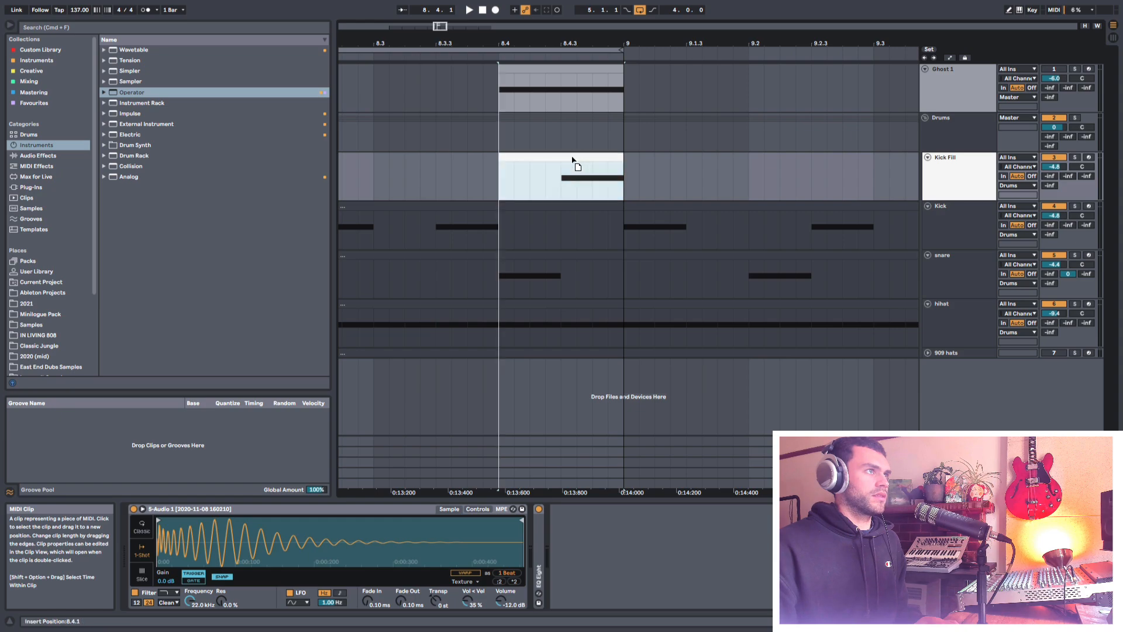
left_click_drag(573, 159, 552, 158)
left_click(417, 166)
key("space")
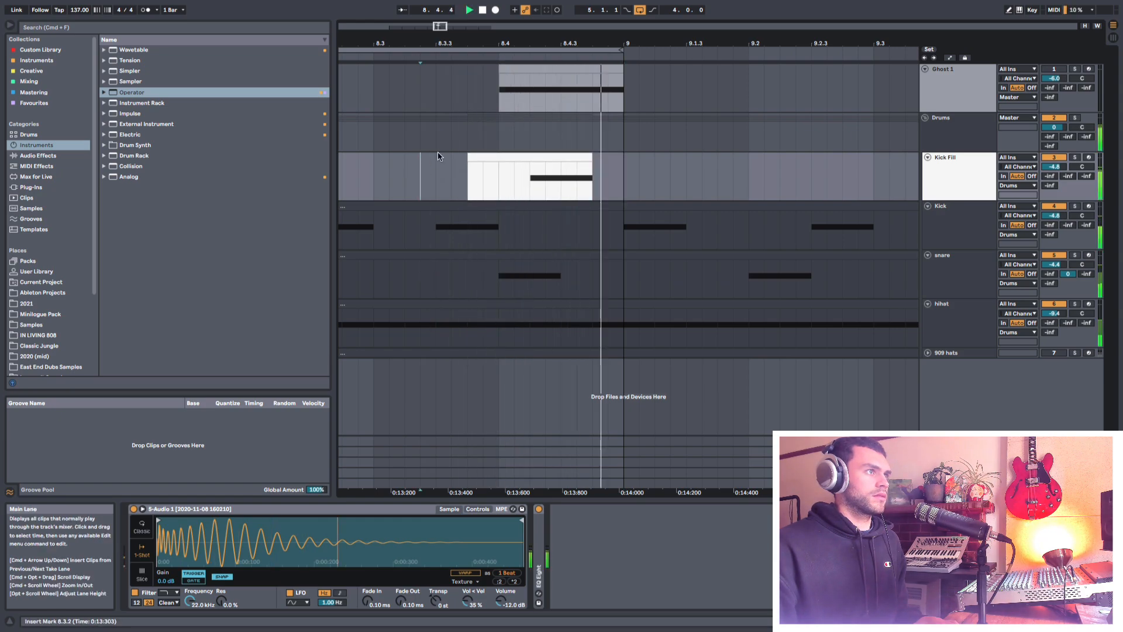
key("space")
Step: Move the Kick Fill clip to start at 8.4 and play the fill
scroll(528, 155, "down", 3)
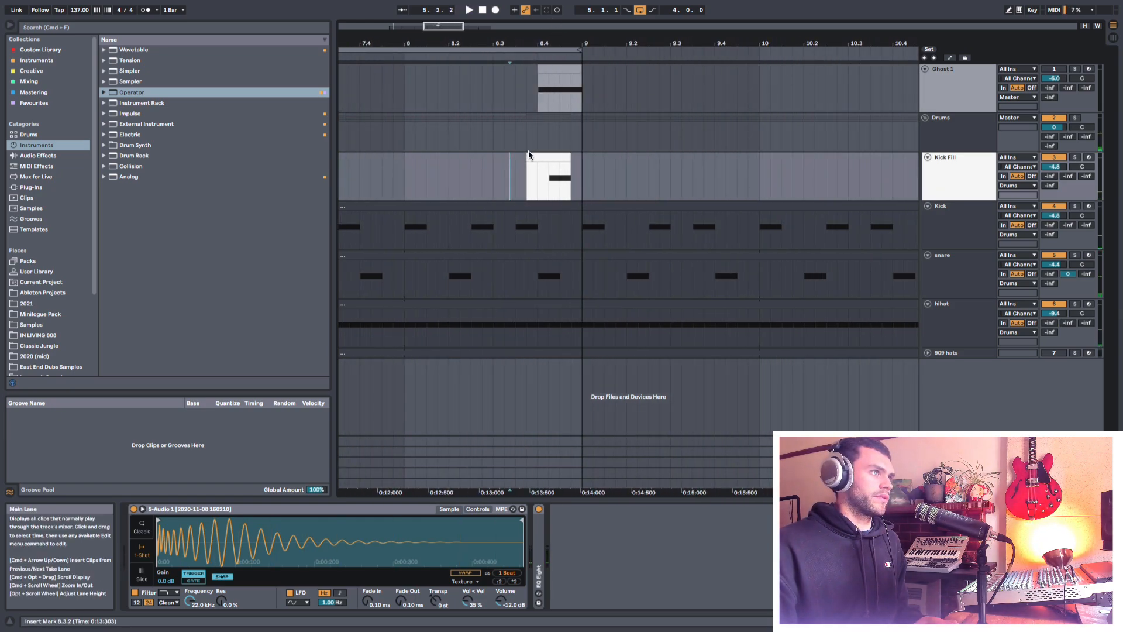
left_click_drag(528, 155, 552, 161)
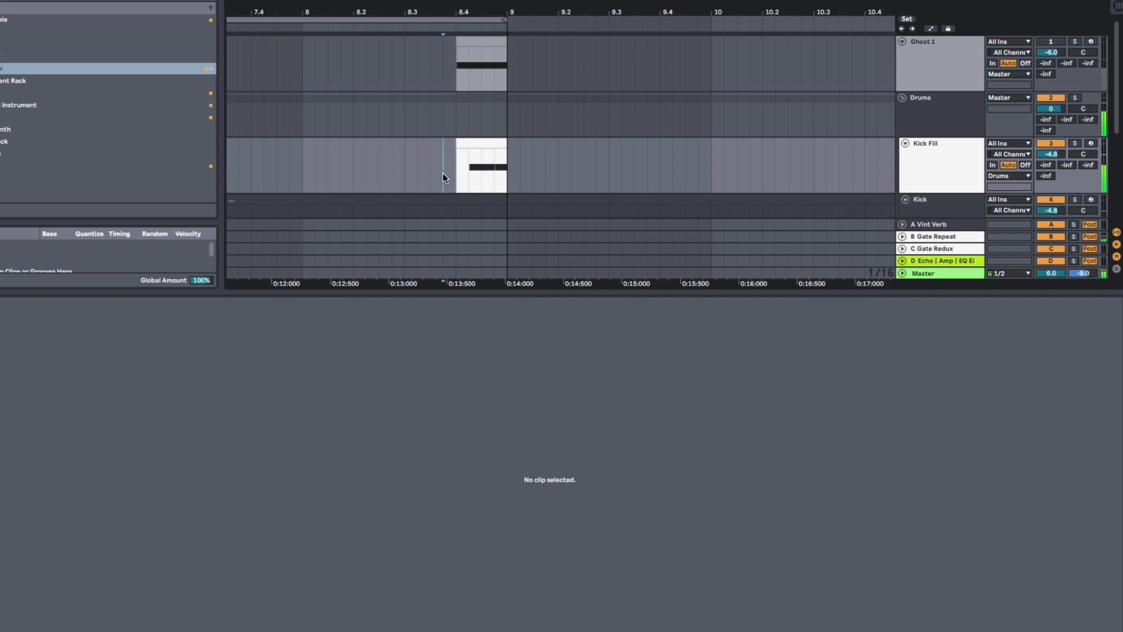
left_click(526, 183)
key("space")
key("space")
left_click(481, 154)
left_click(439, 164)
left_click(491, 144)
key("BackSpace")
key("BackSpace")
key("BackSpace")
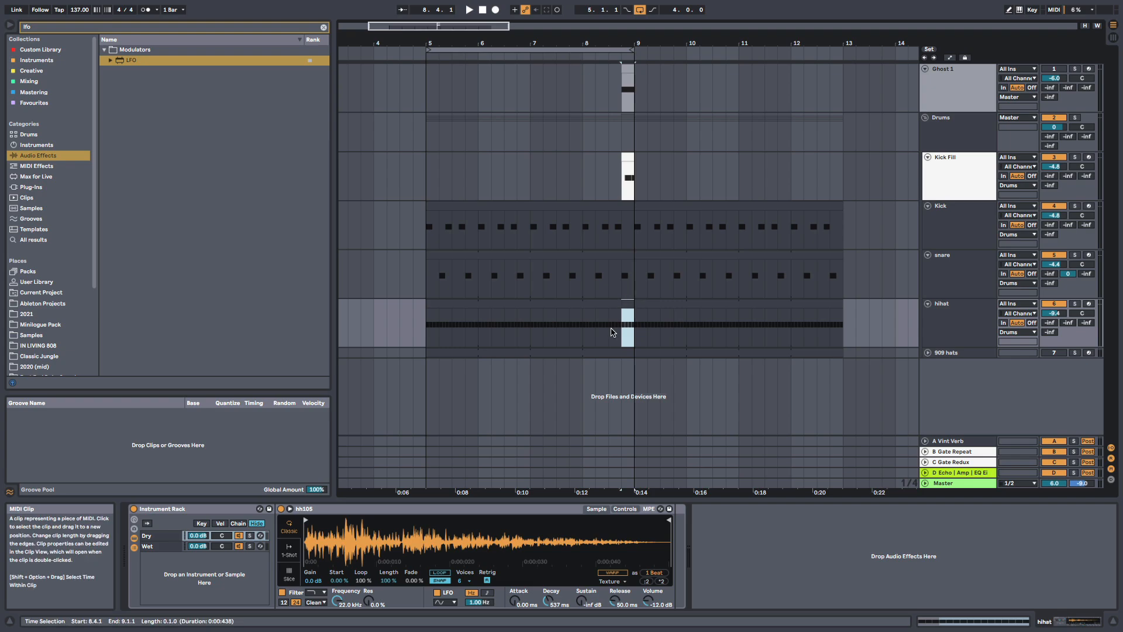
Step: Add a Gate to the Dry chain of the hi-hat's Instrument Rack and copy it to the Wet chain
type("gate")
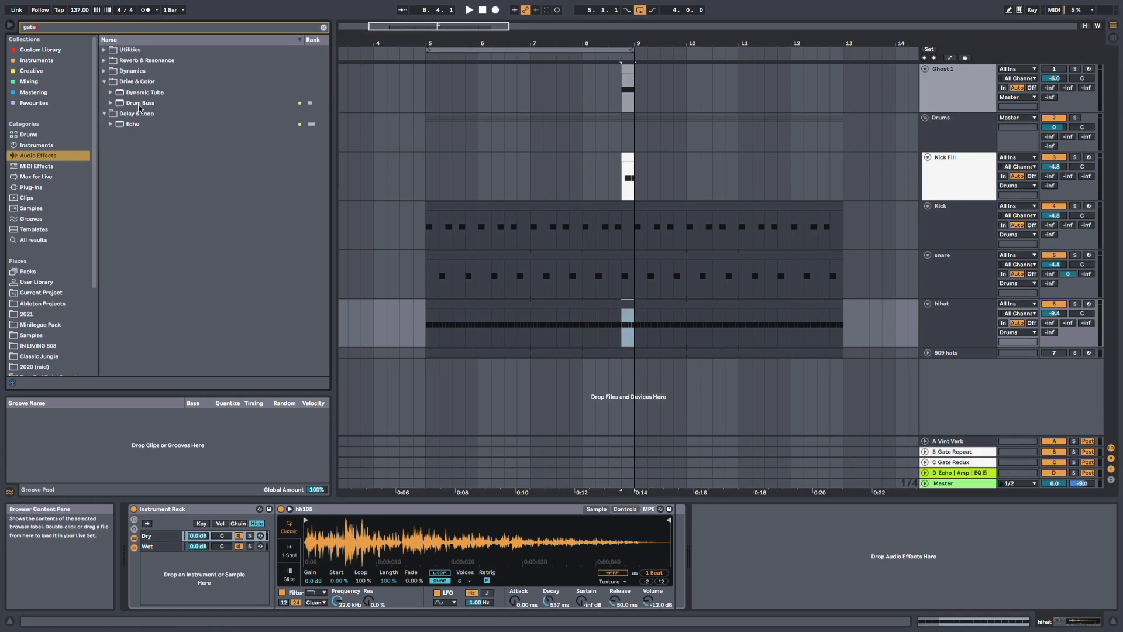
key("Down")
key("Return")
left_click_drag(741, 509, 671, 521)
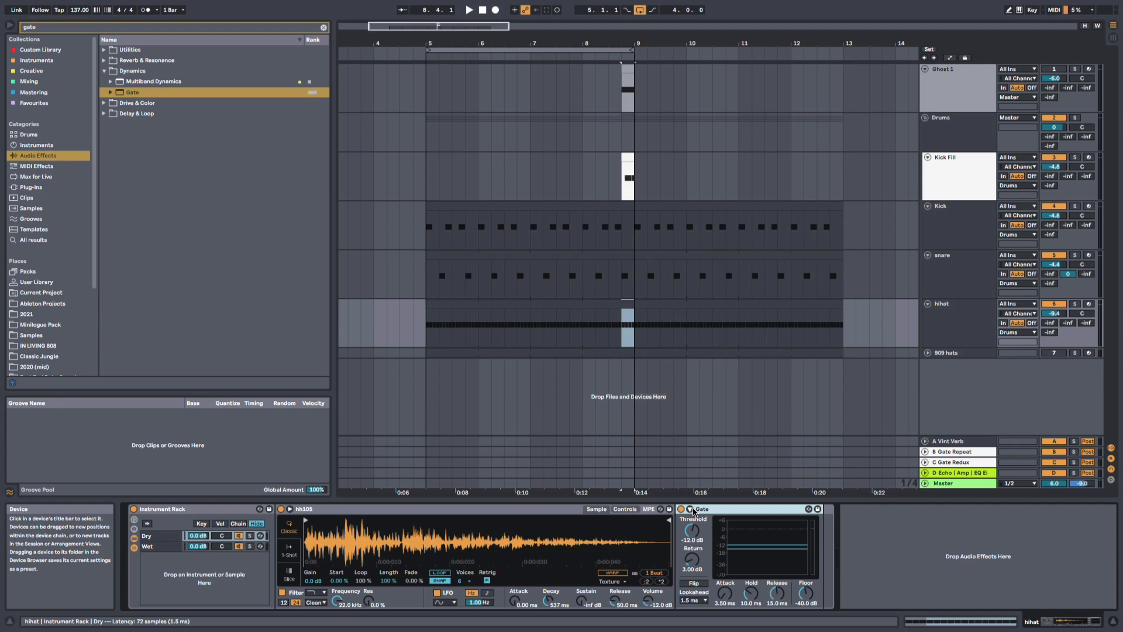
left_click(166, 547)
left_click(679, 549)
key("super+v")
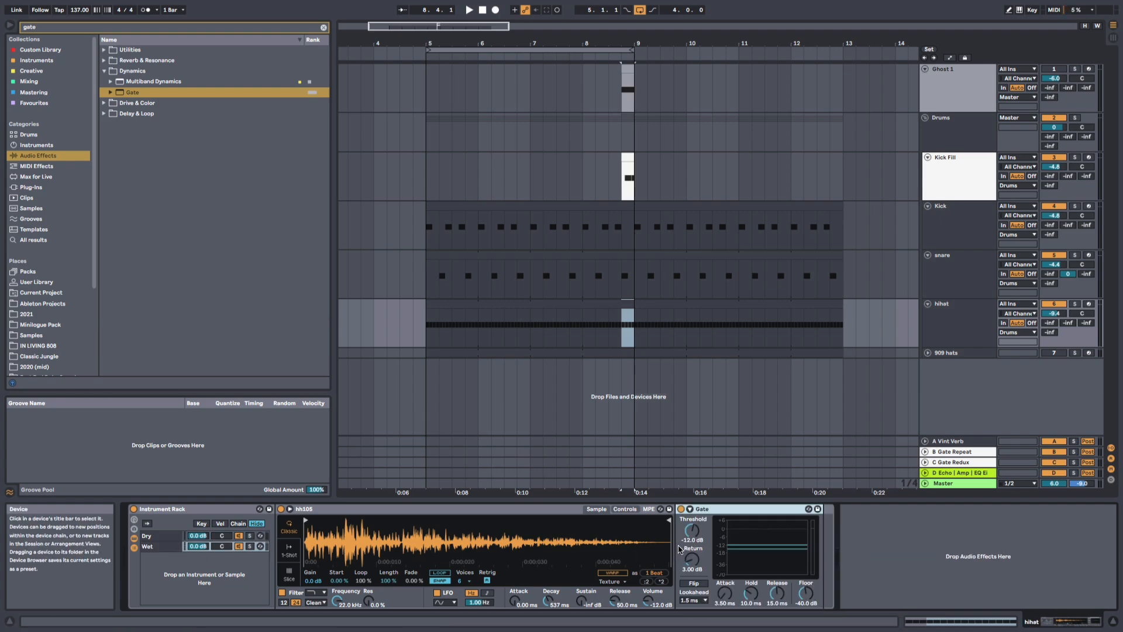
Step: Sidechain the Dry chain's Gate from Ghost 1 and turn on its Flip option
left_click(164, 541)
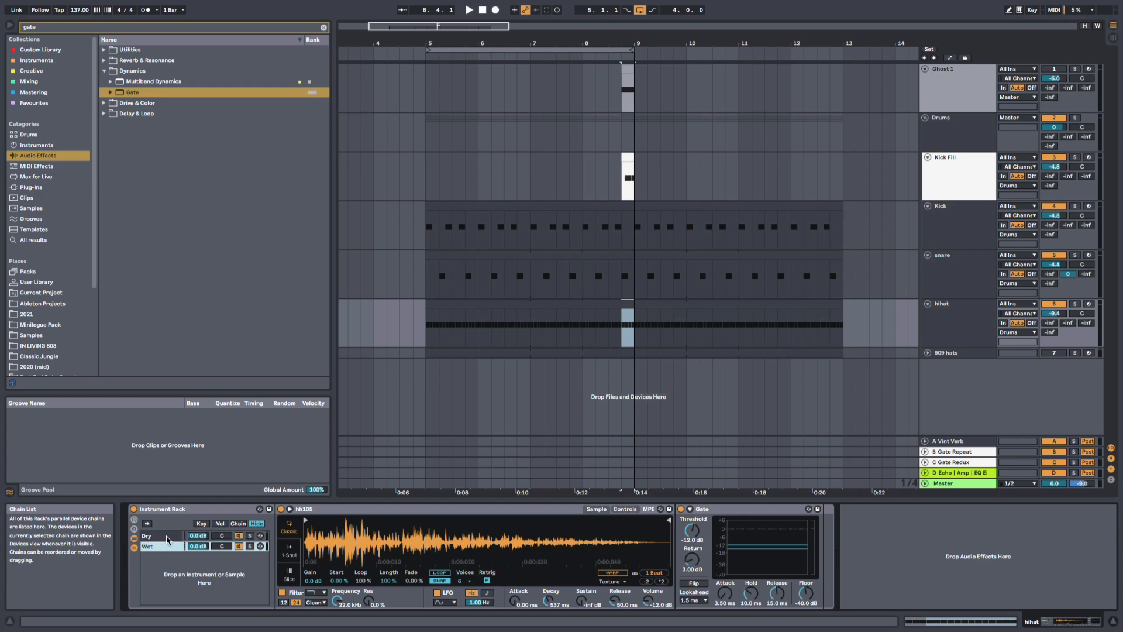
left_click(161, 536)
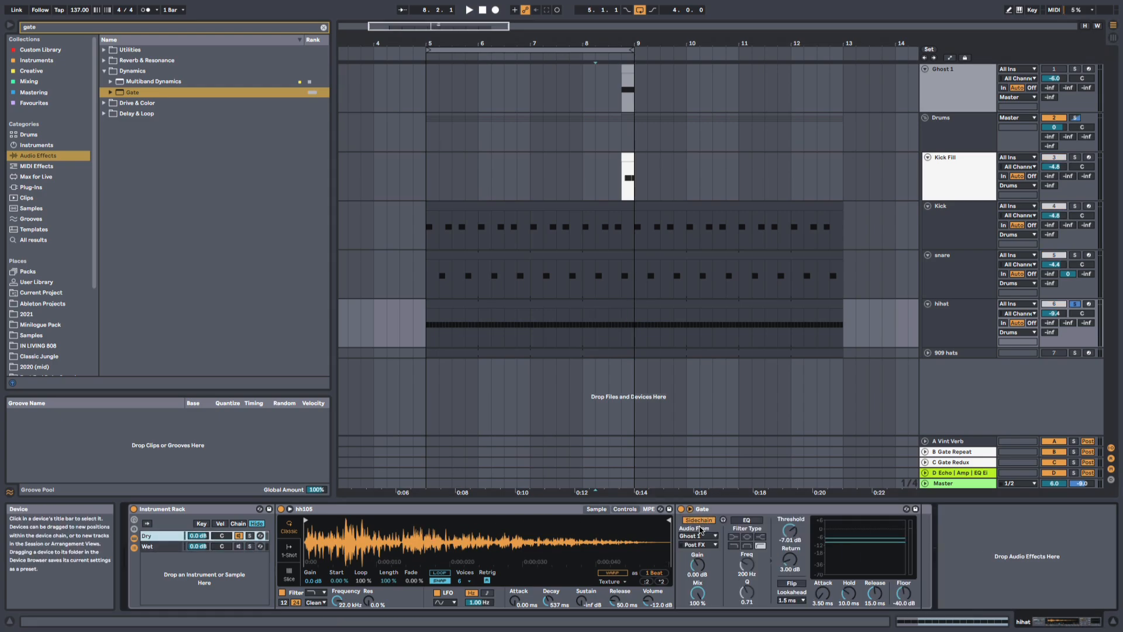
left_click(626, 97)
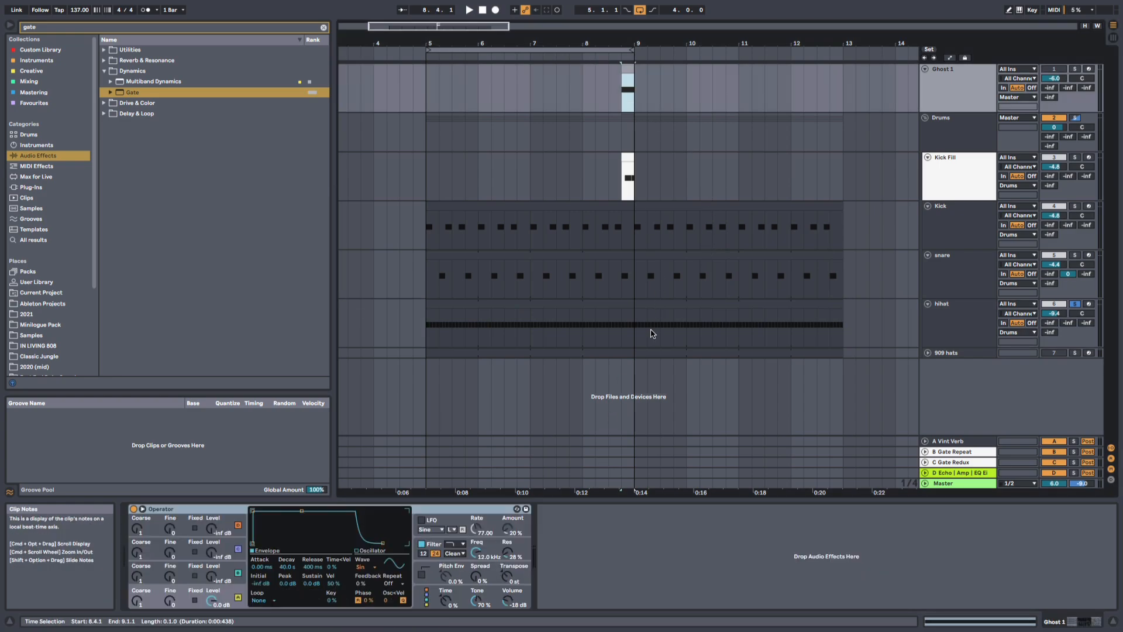
left_click(594, 331)
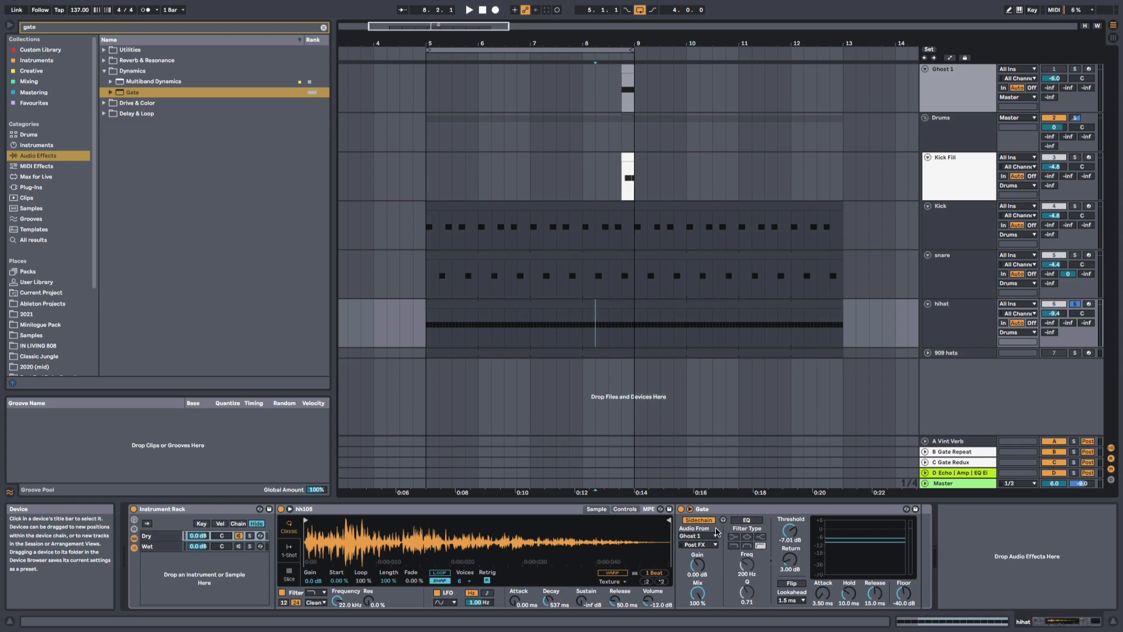
key("space")
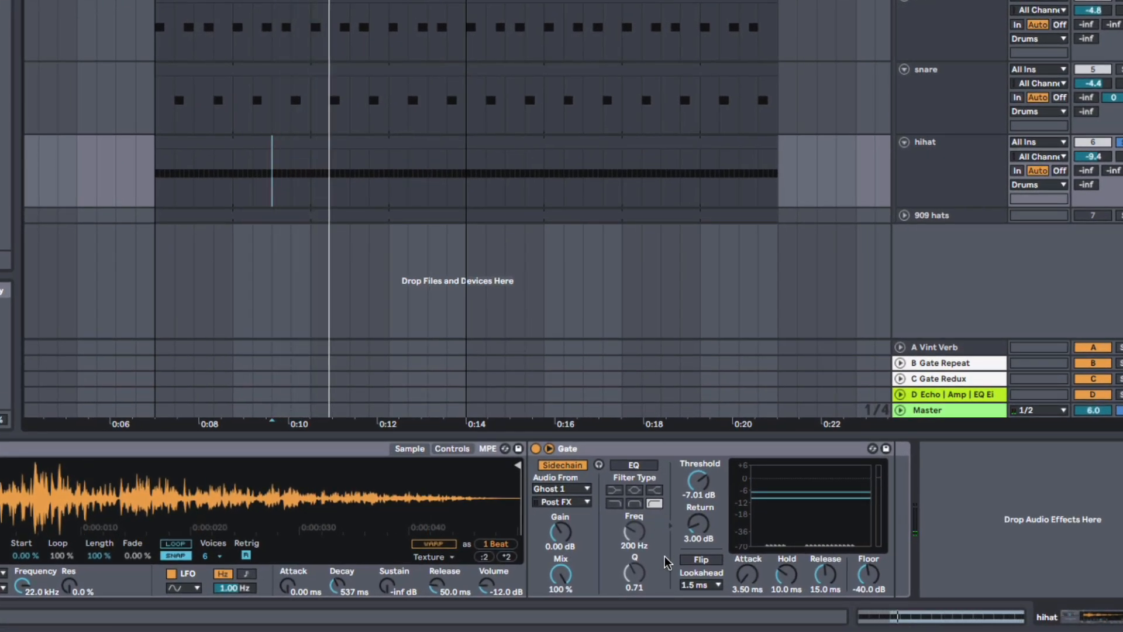
left_click(710, 560)
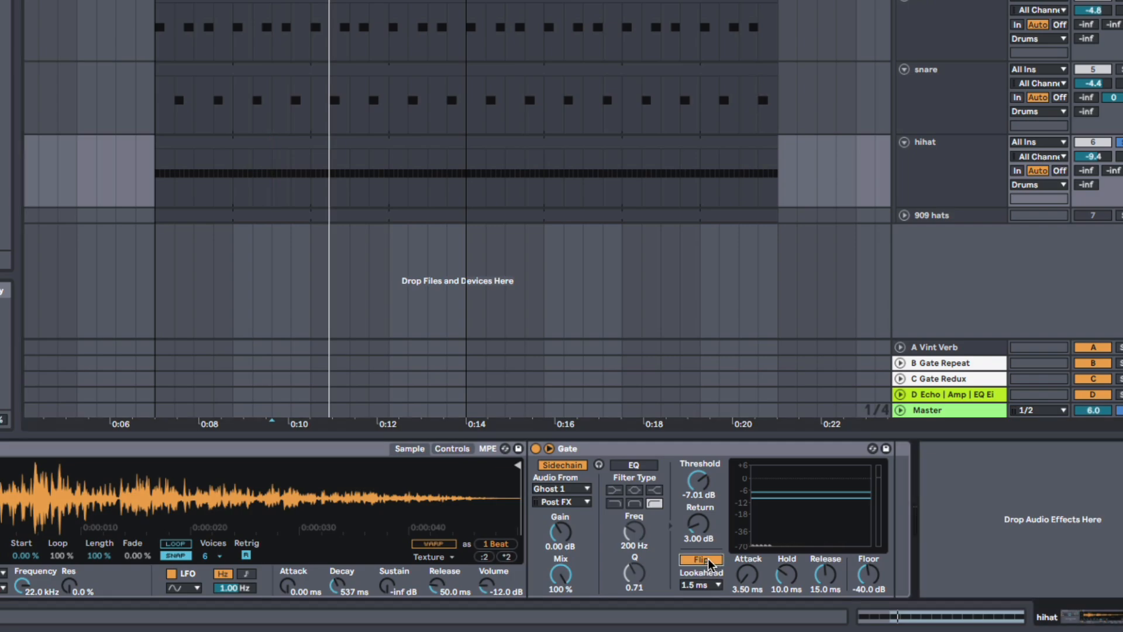
Step: Lower the Dry Gate's Threshold to -20.2 dB with Return at 0.00 dB while auditioning the hi-hat
key("space")
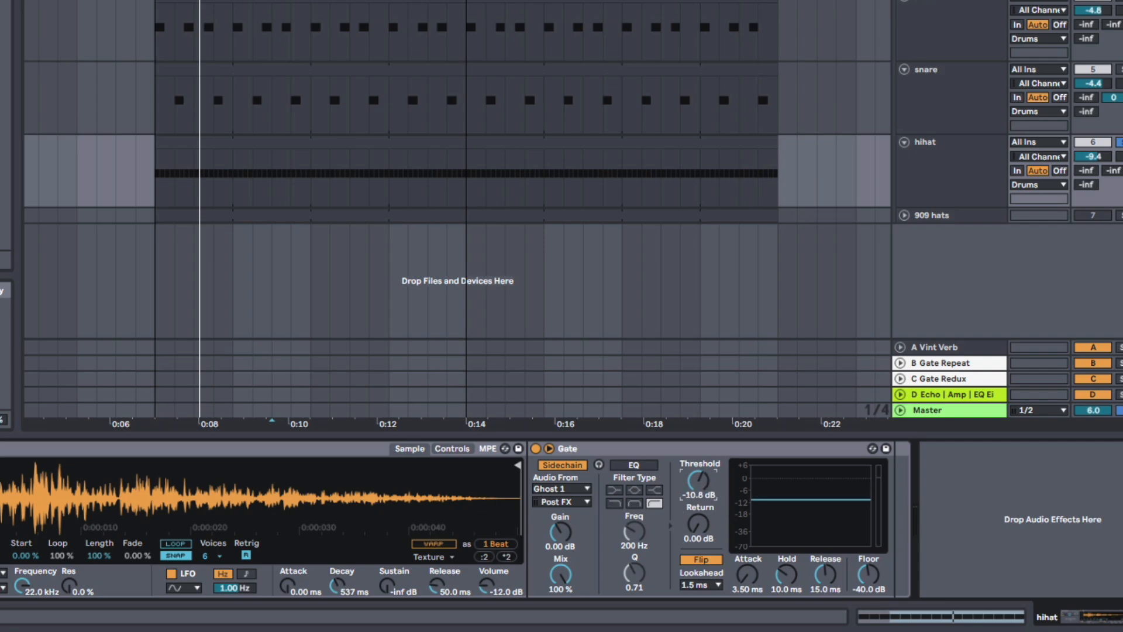
key("space")
left_click_drag(699, 481, 698, 495)
left_click(446, 195)
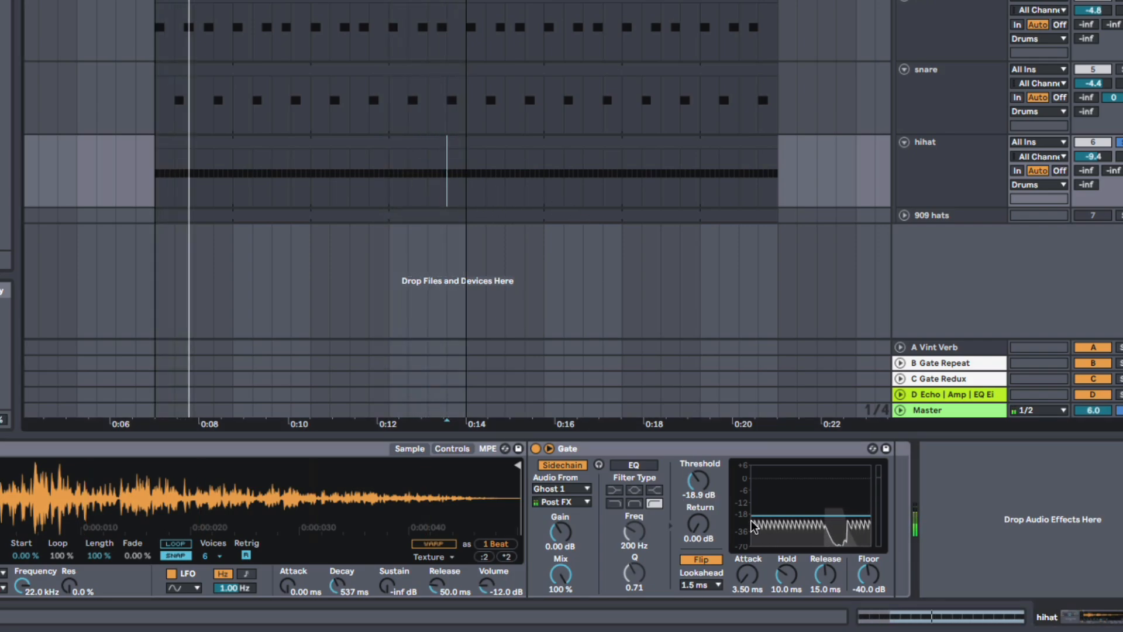
left_click_drag(719, 493, 719, 497)
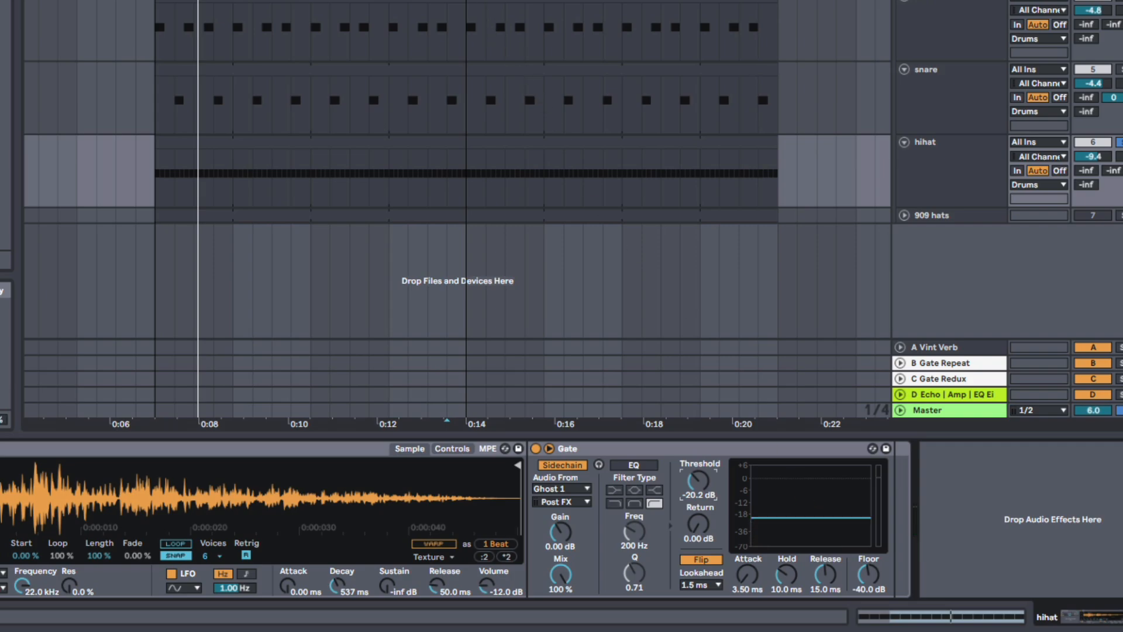
Step: Set the Dry Gate's Floor to -inf dB and audition the hi-hat around the trigger at the end of bar 8
left_click(438, 190)
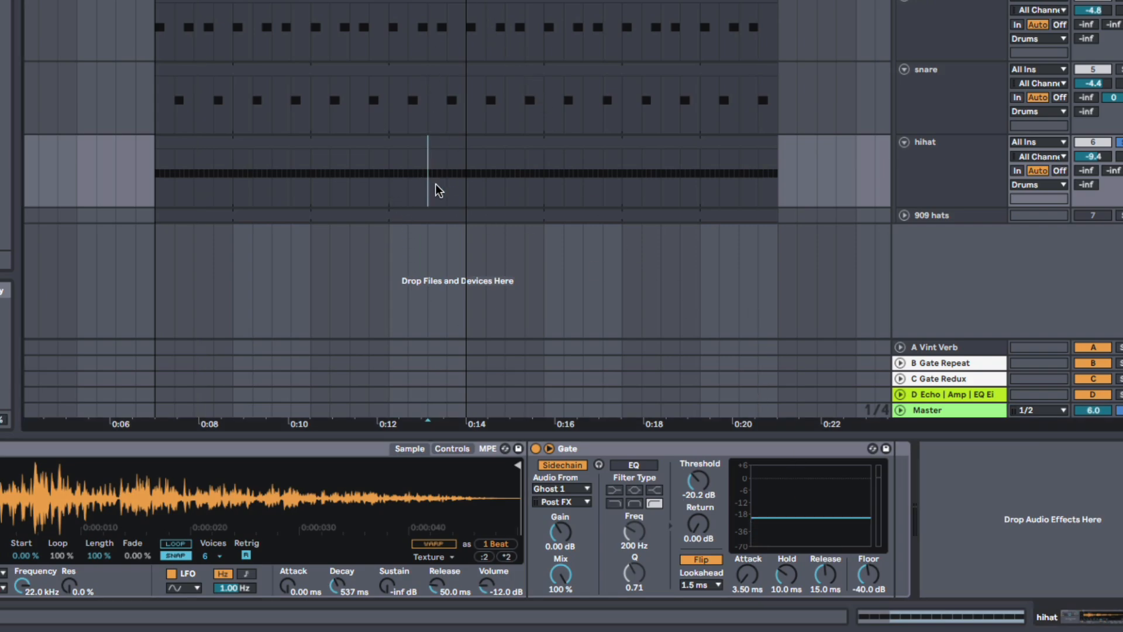
key("space")
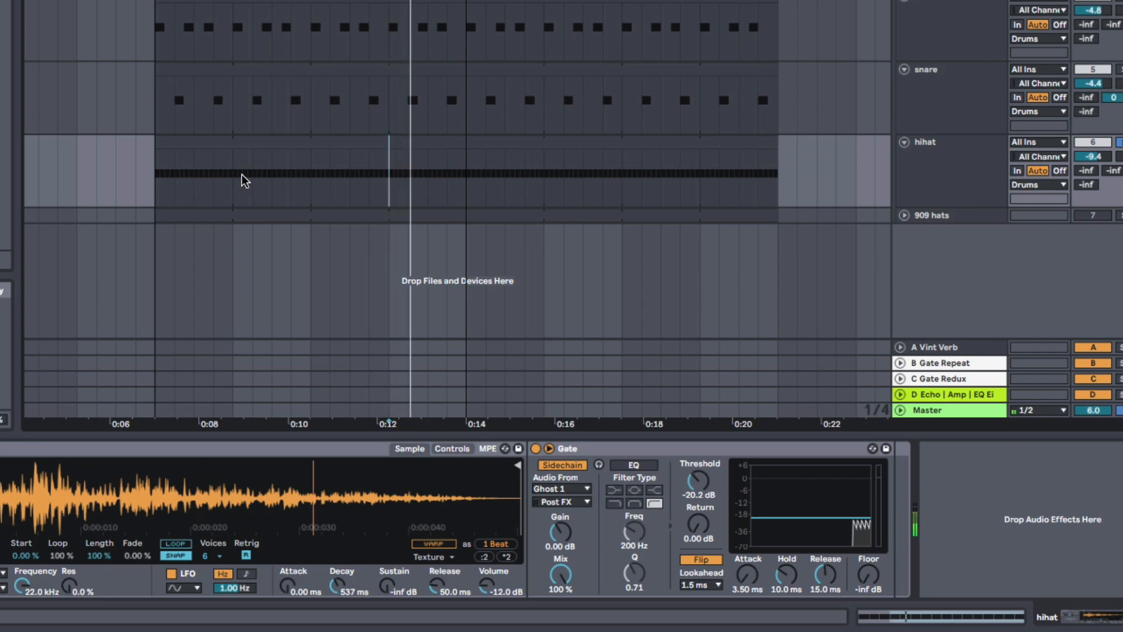
left_click(253, 176)
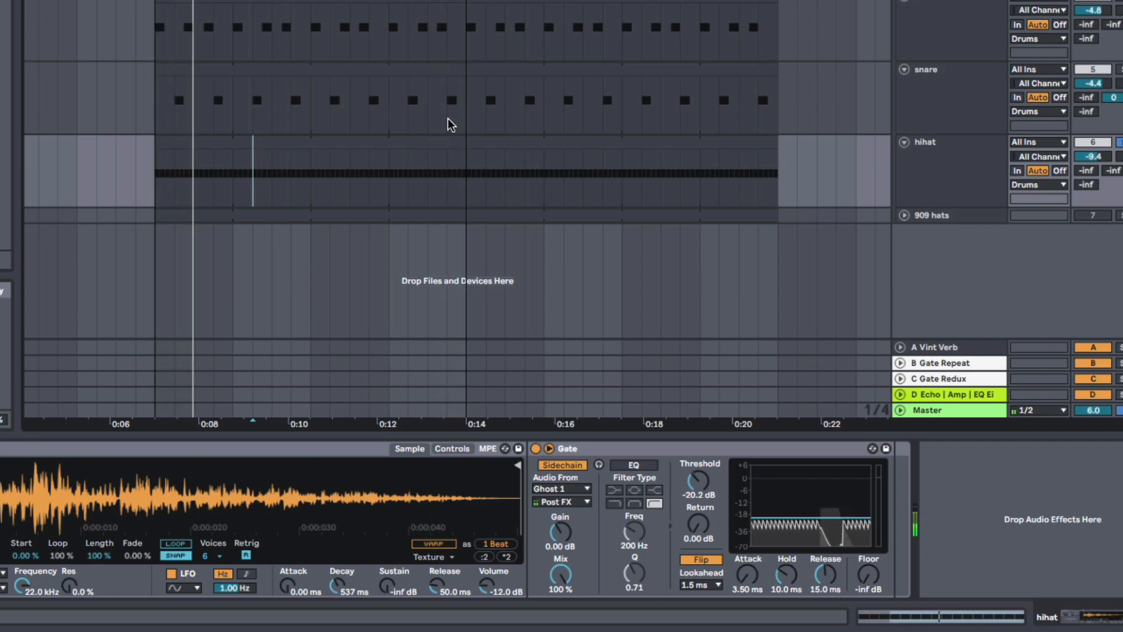
left_click(430, 176)
key("space")
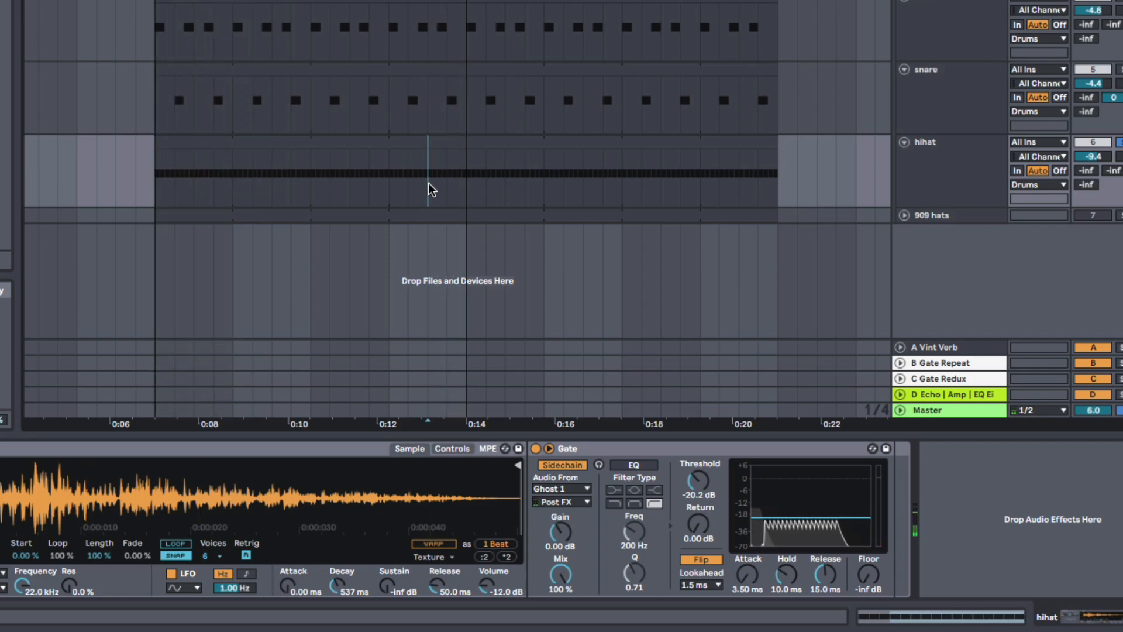
key("space")
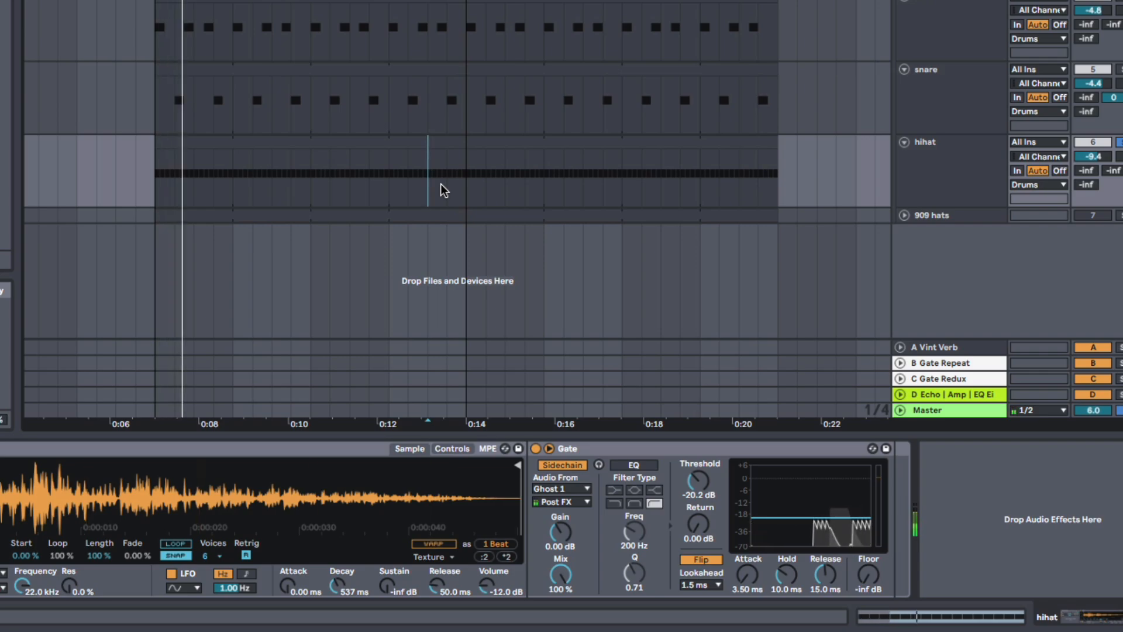
key("space")
key("space")
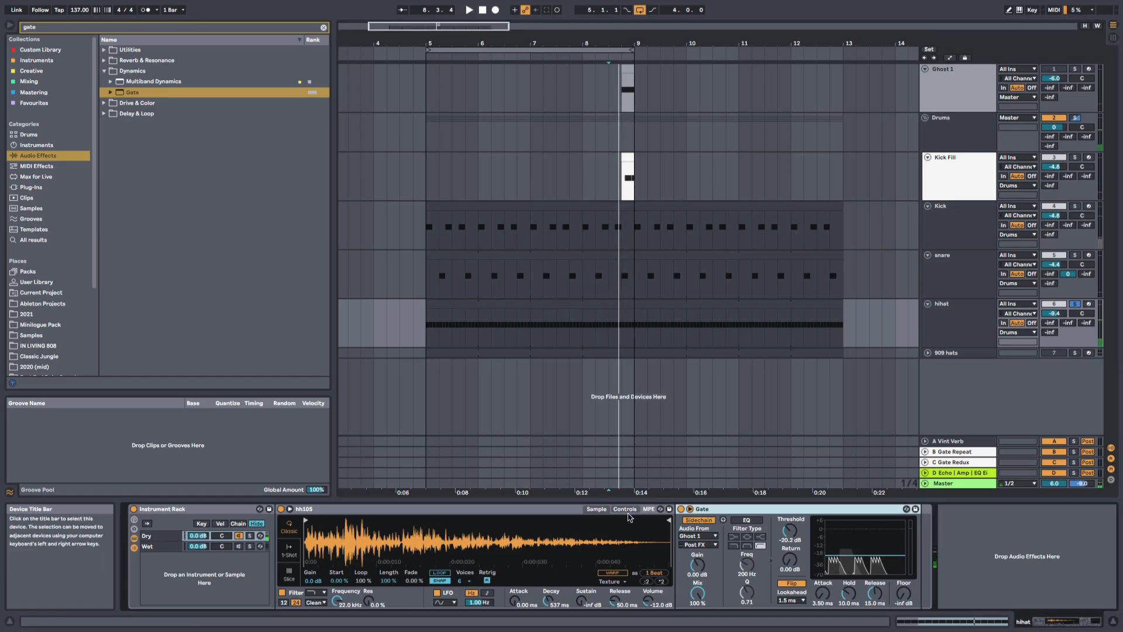
Step: Deactivate the Dry chain and sidechain the Wet chain's Gate from Ghost 1 with its Floor at -inf dB
left_click(162, 549)
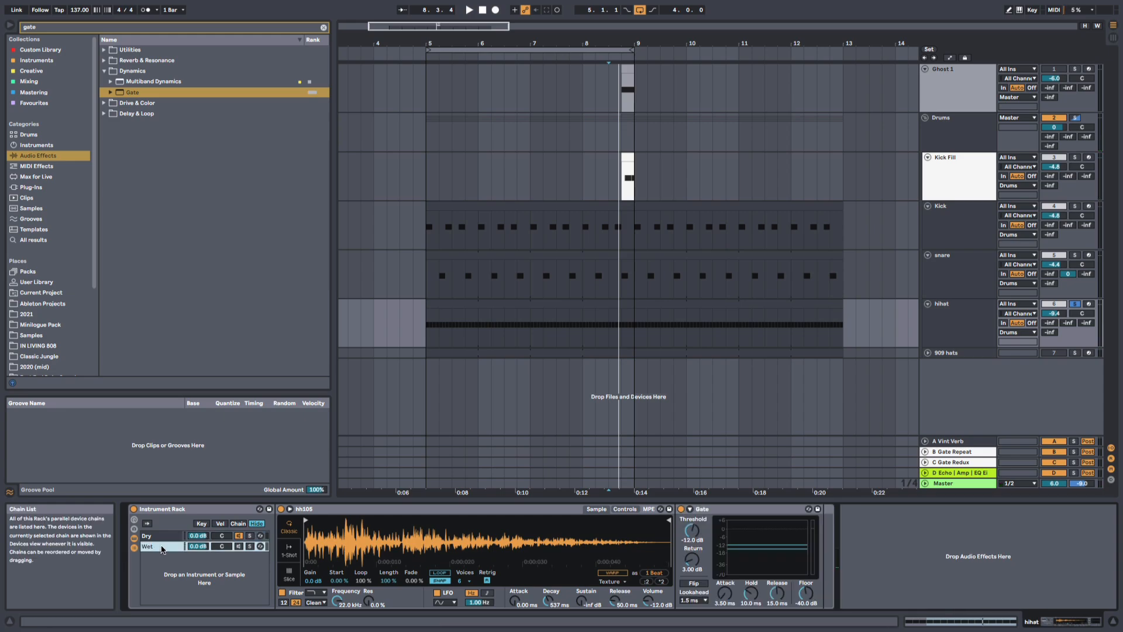
left_click(239, 536)
left_click(702, 509)
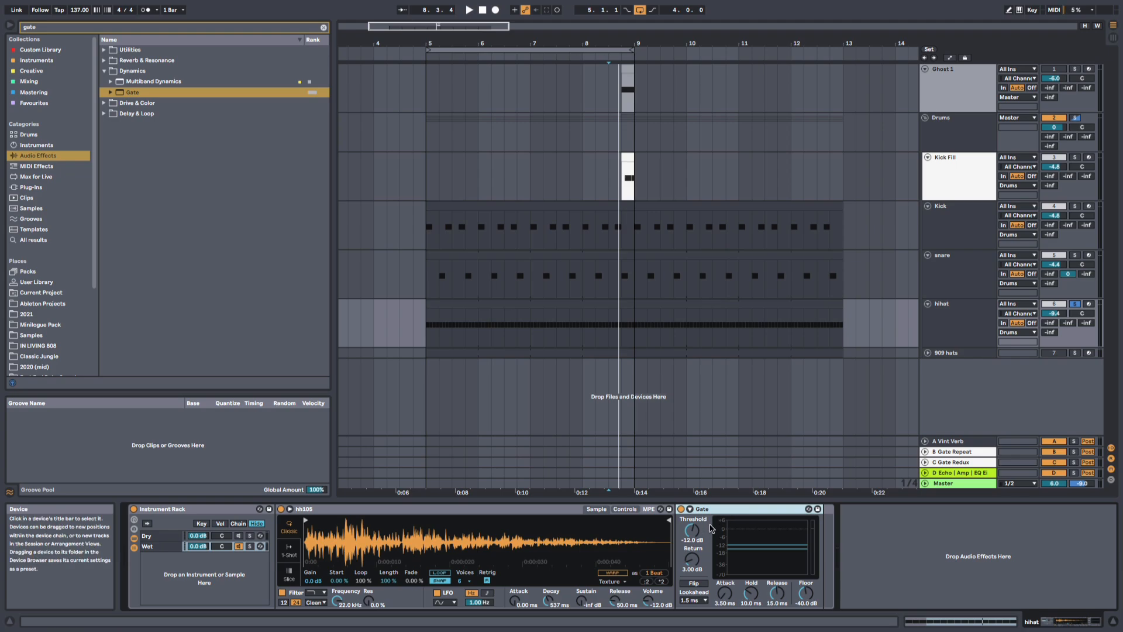
left_click(691, 510)
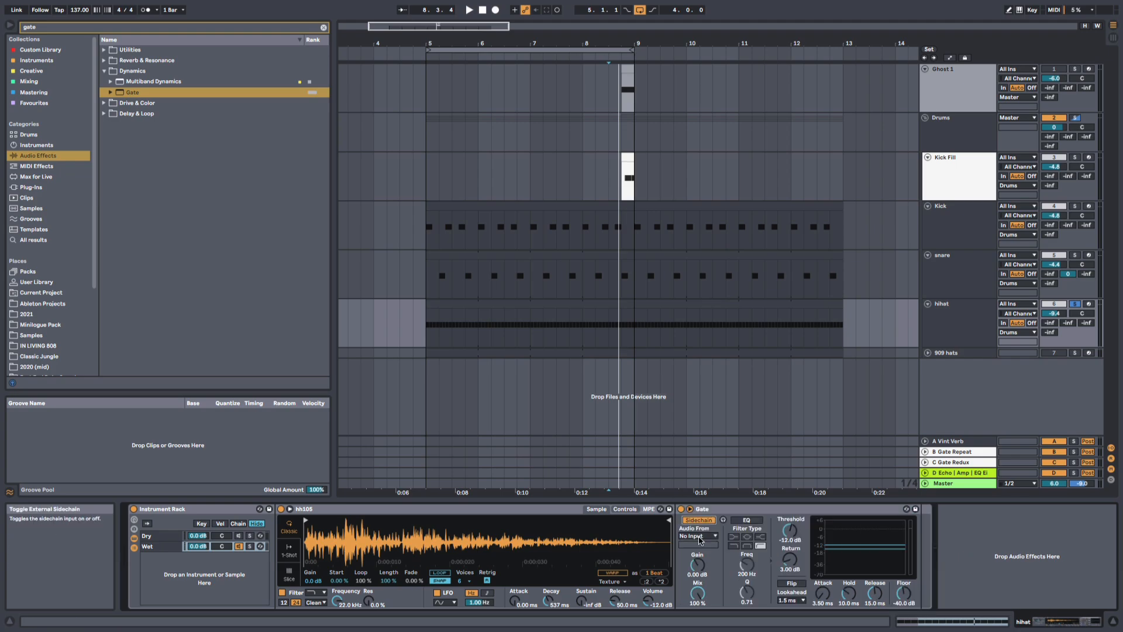
left_click(703, 539)
left_click(706, 426)
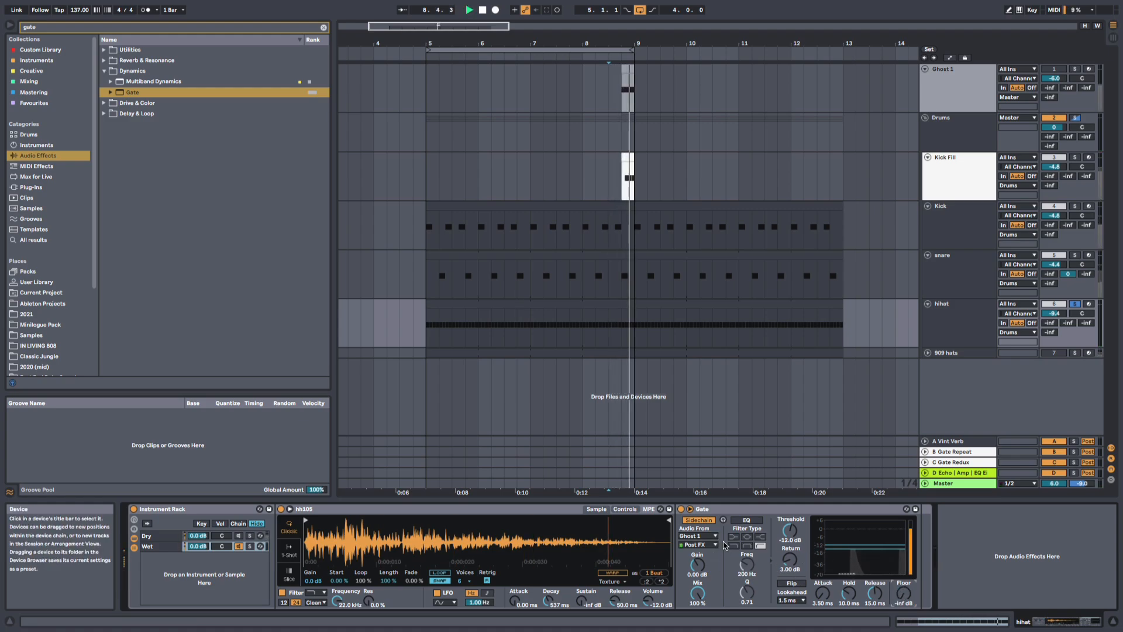
Step: Lower the Wet Gate's Threshold to -22.8 dB while playing the end of bar 8
key("space")
left_click(611, 175)
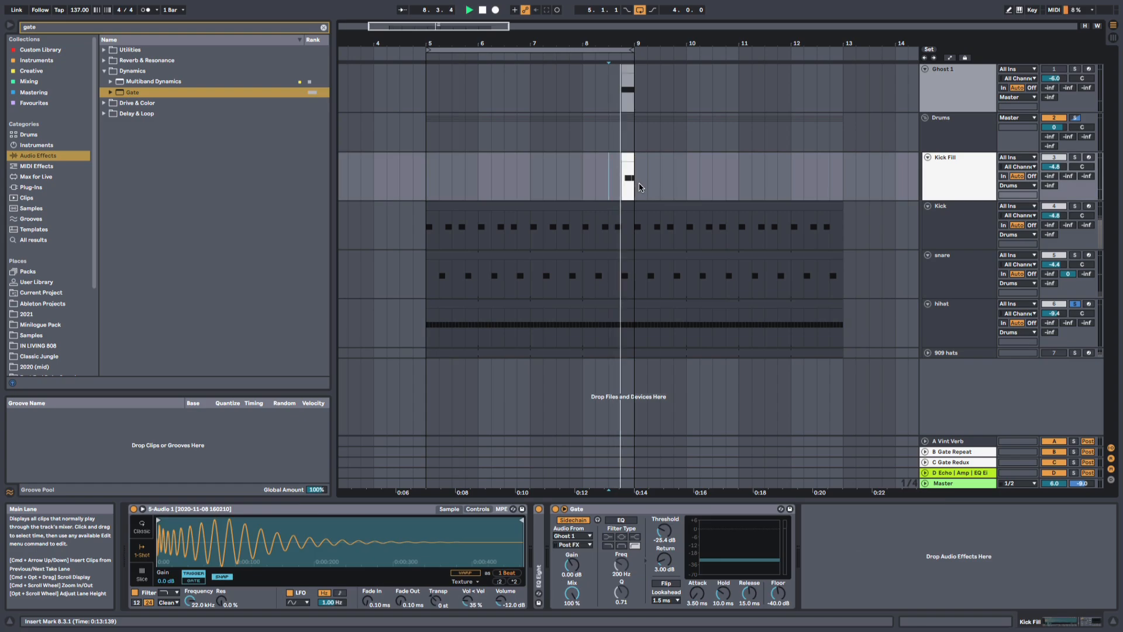
left_click(621, 324)
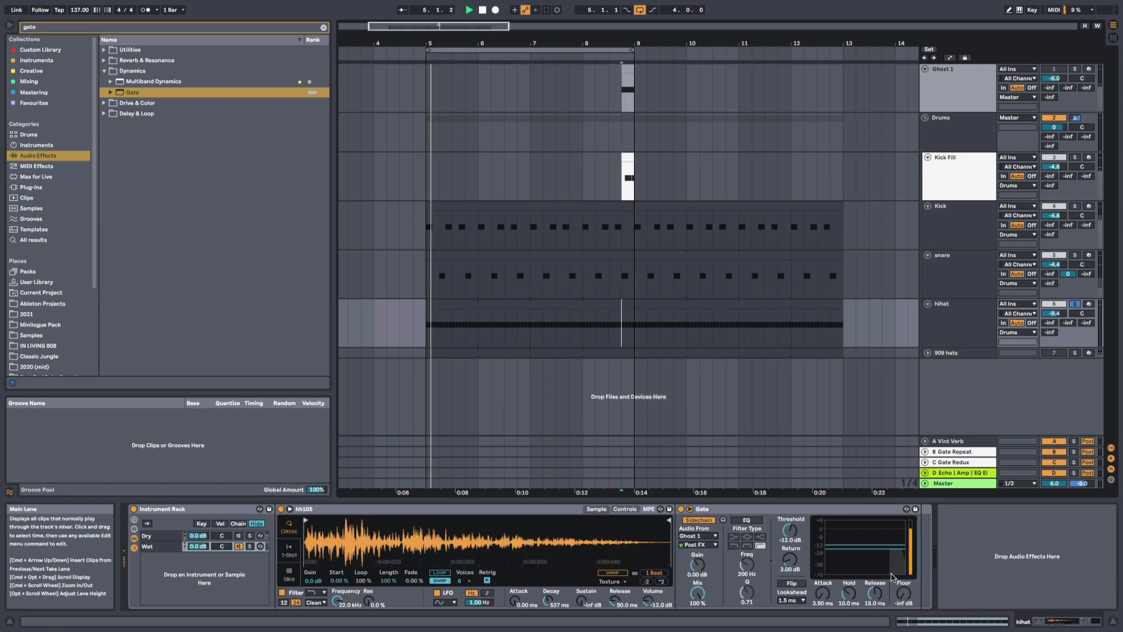
key("space")
key("space")
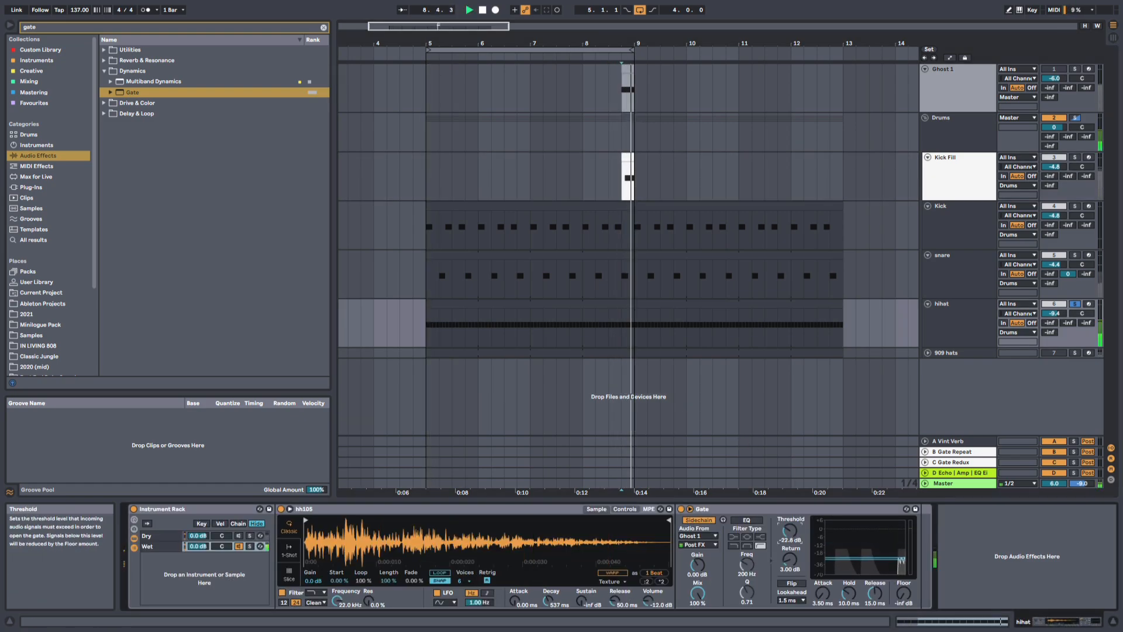
left_click(596, 328)
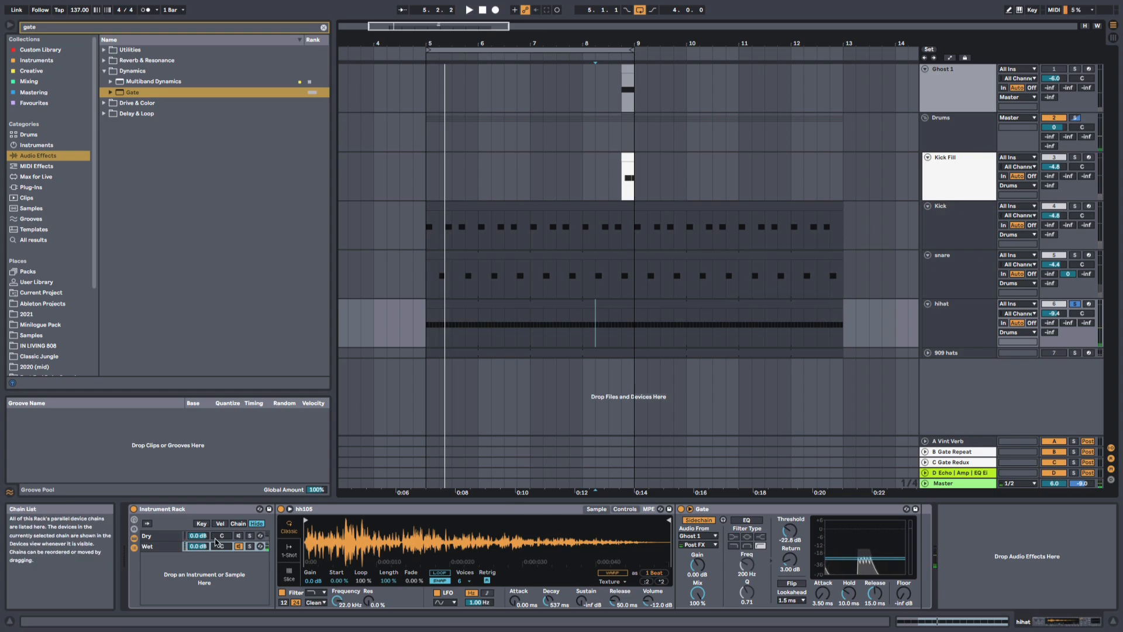
Step: Reactivate the Dry chain and play the hi-hat with both chains through the end of bar 8
left_click(238, 536)
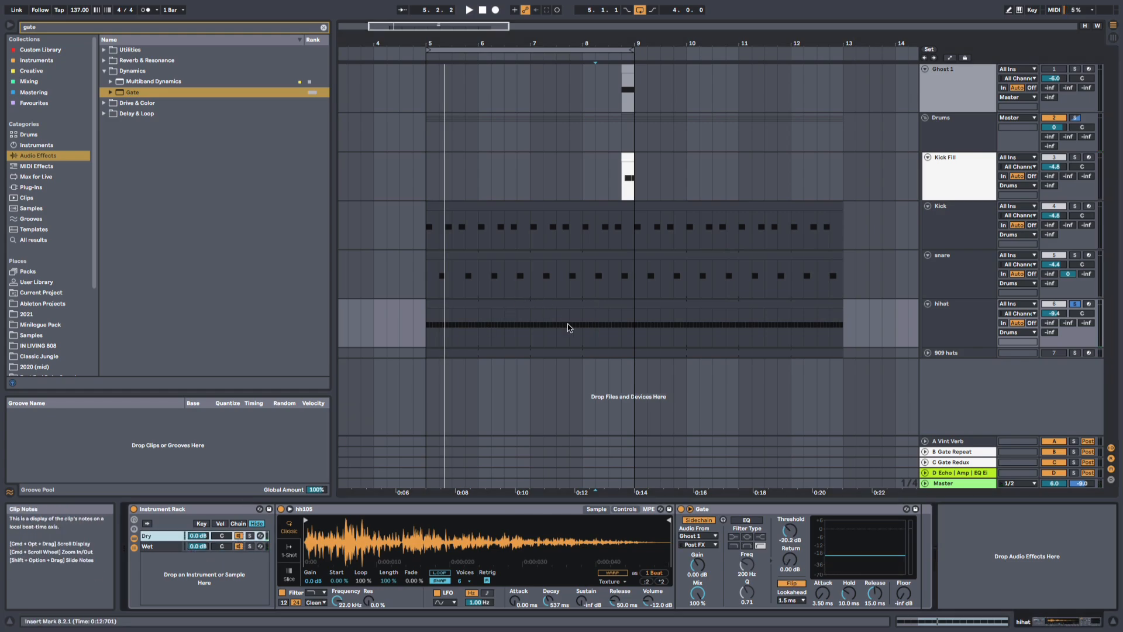
left_click(588, 328)
key("space")
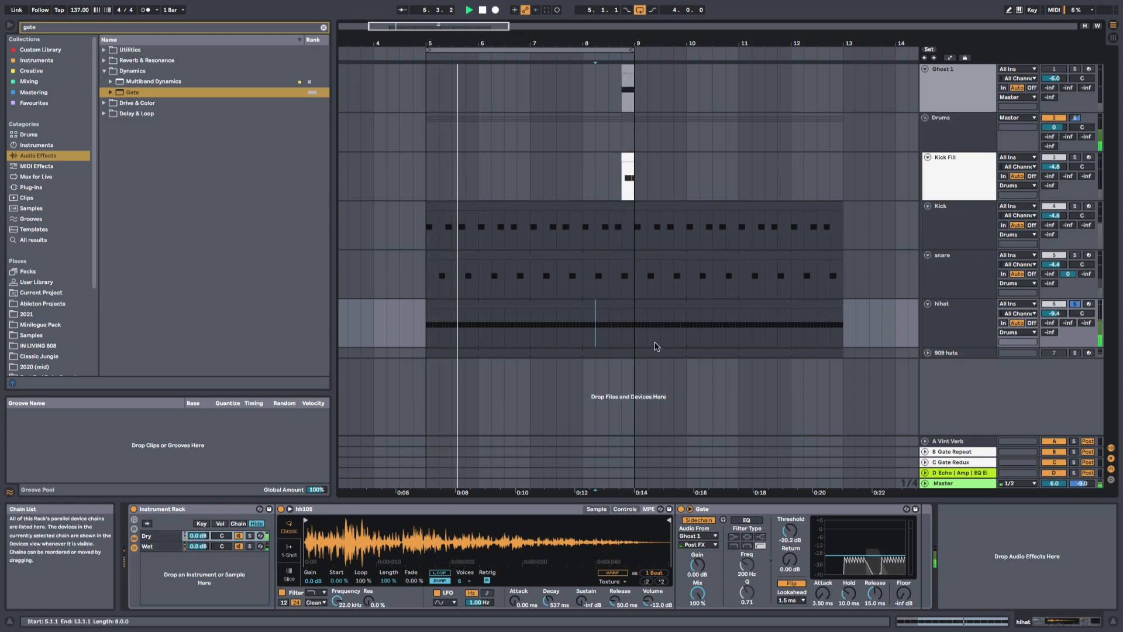
left_click(603, 320)
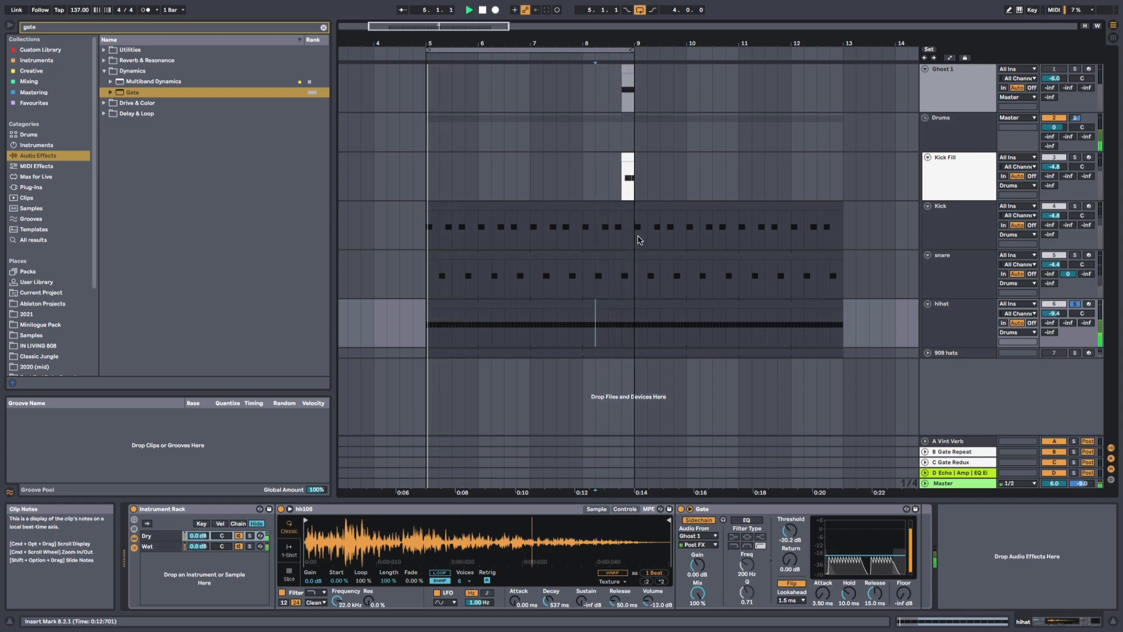
Step: Add Redux after the Gate on the Wet chain of the hi-hat's Instrument Rack
left_click(164, 547)
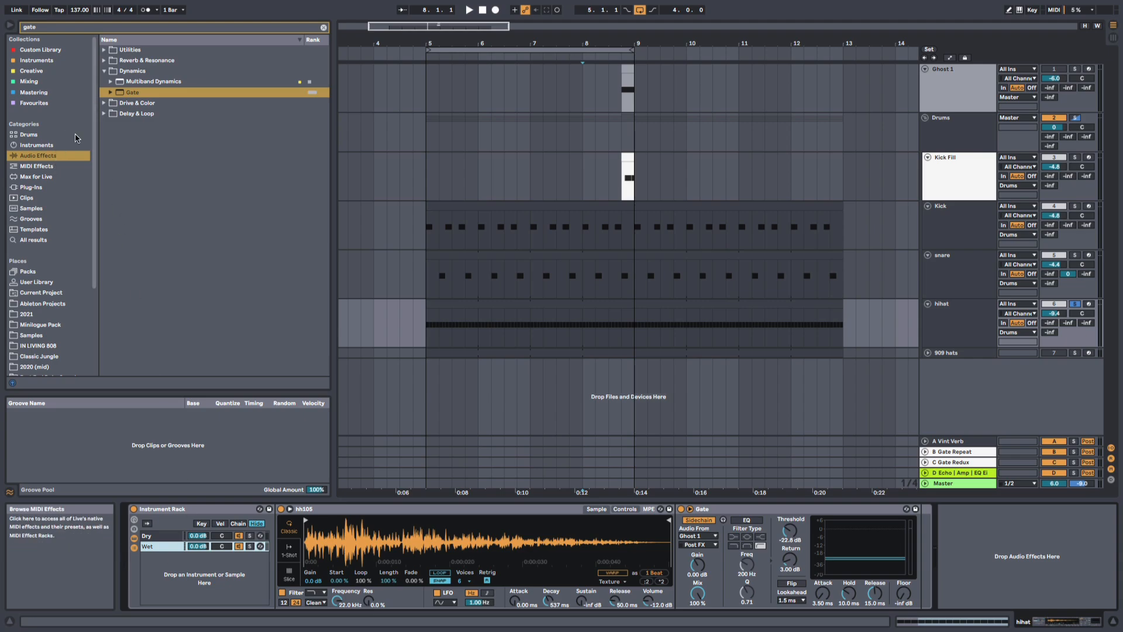
left_click(104, 114)
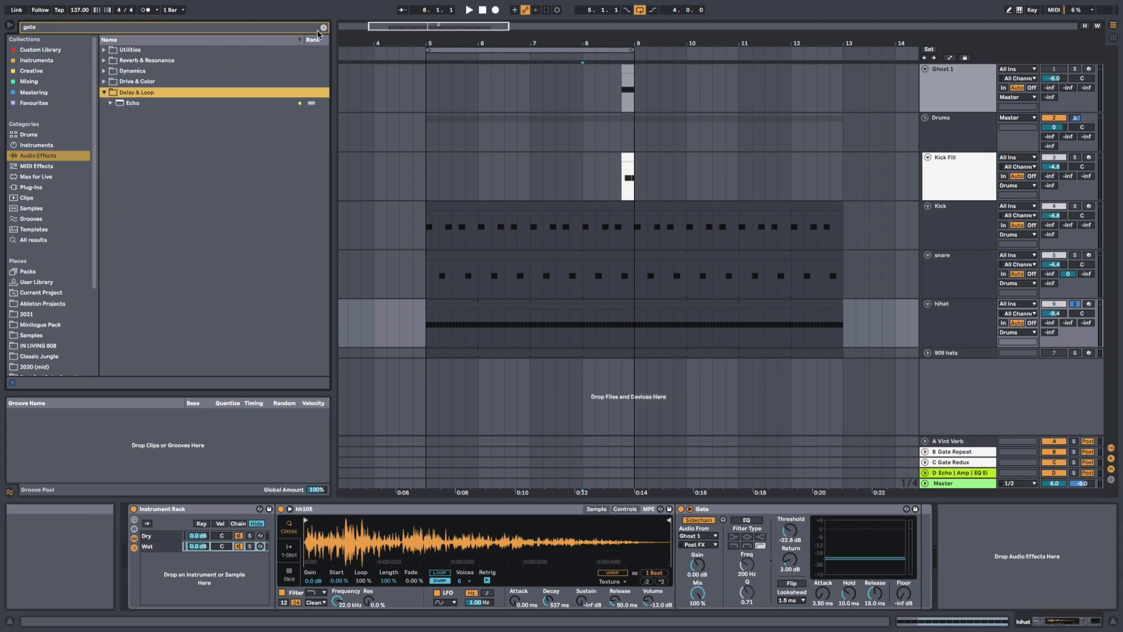
left_click(323, 27)
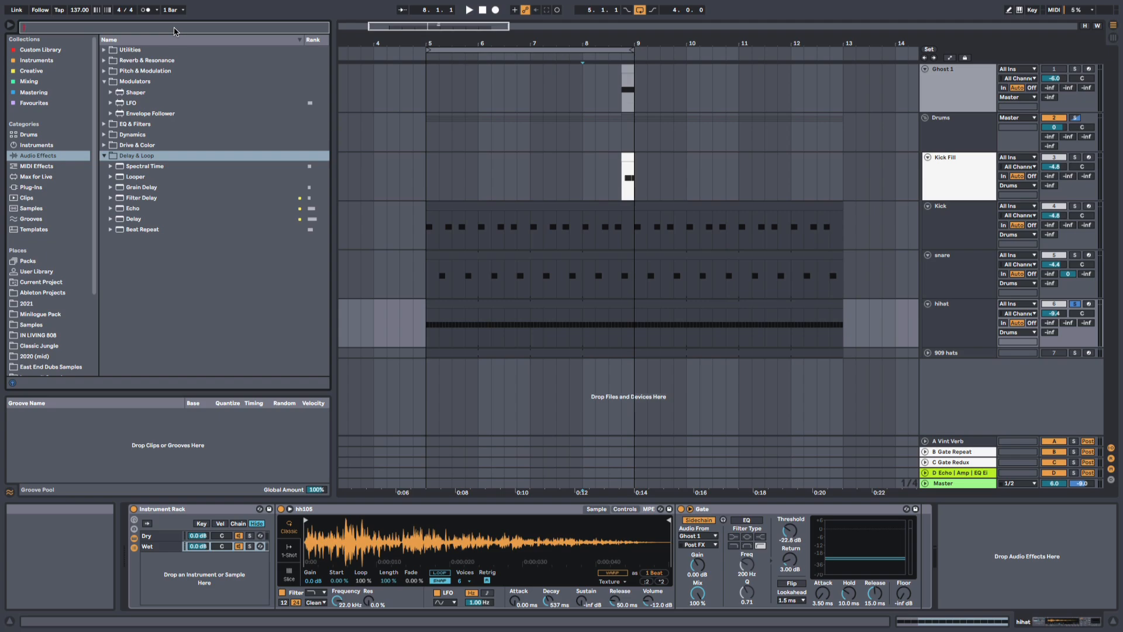
type("red")
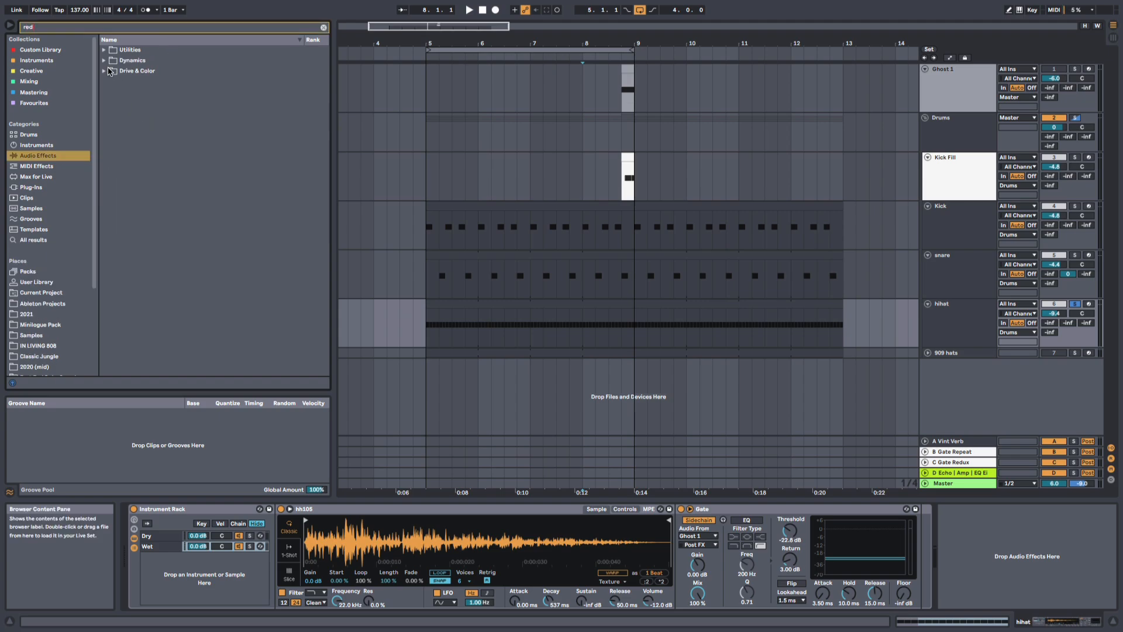
left_click(108, 71)
left_click(139, 85)
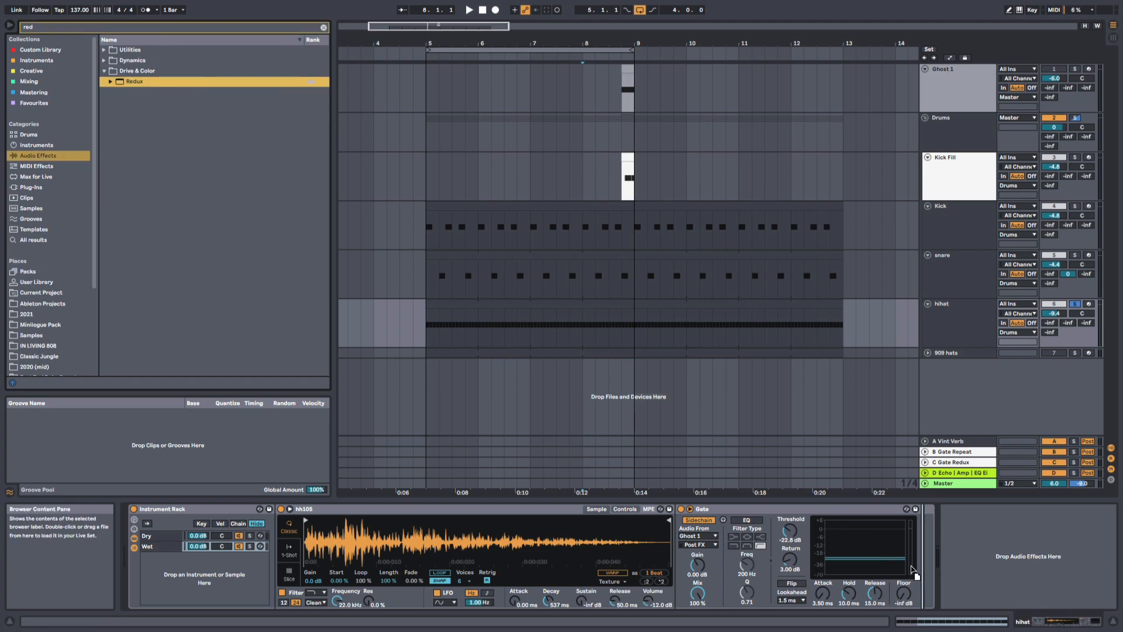
left_click_drag(913, 570, 914, 571)
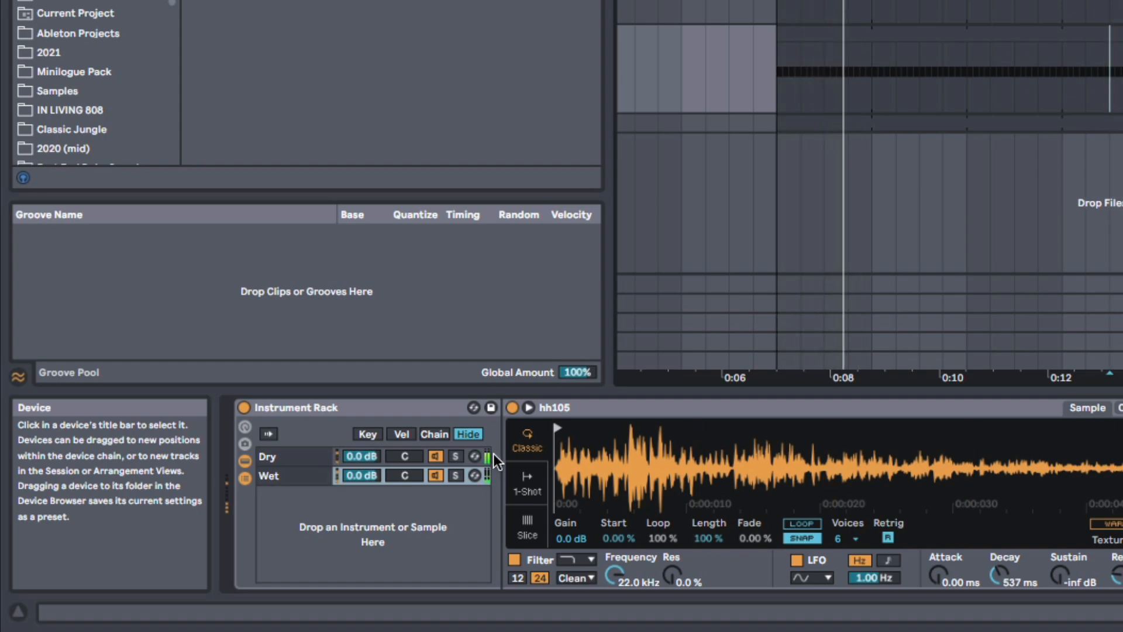
Step: Add an LFO modulator after Redux on the hi-hat's Wet chain and map it to Redux's Sample Rate
key("space")
key("space")
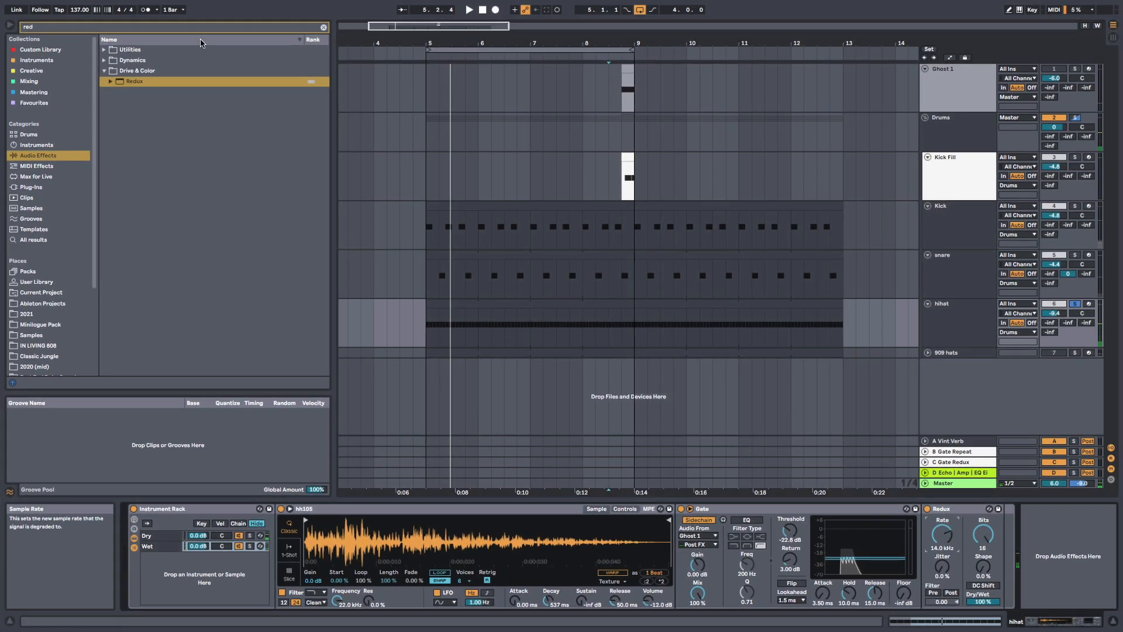
left_click(323, 28)
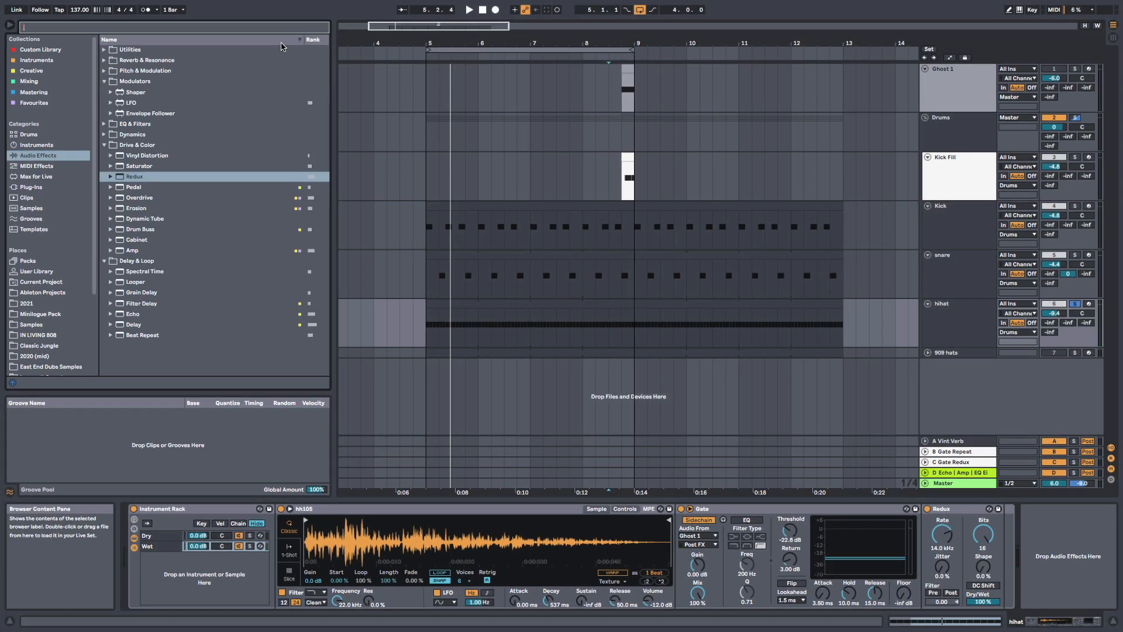
type("lfo")
left_click(133, 62)
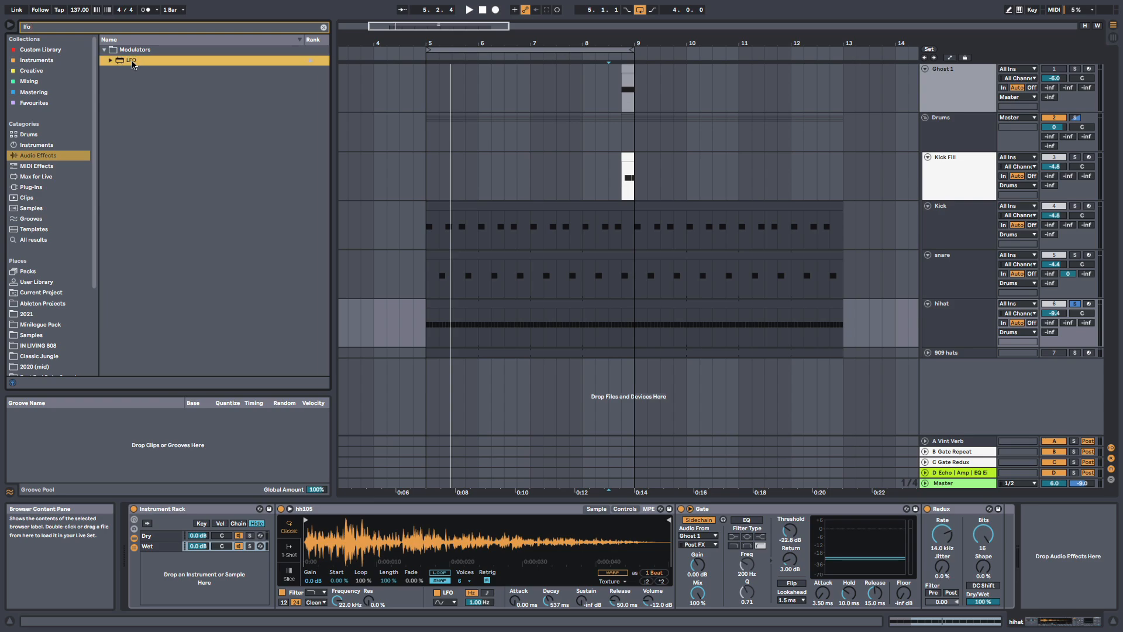
mouse_move(830, 517)
left_mouse_down()
mouse_move(984, 547)
mouse_move(982, 532)
mouse_move(994, 534)
left_mouse_up()
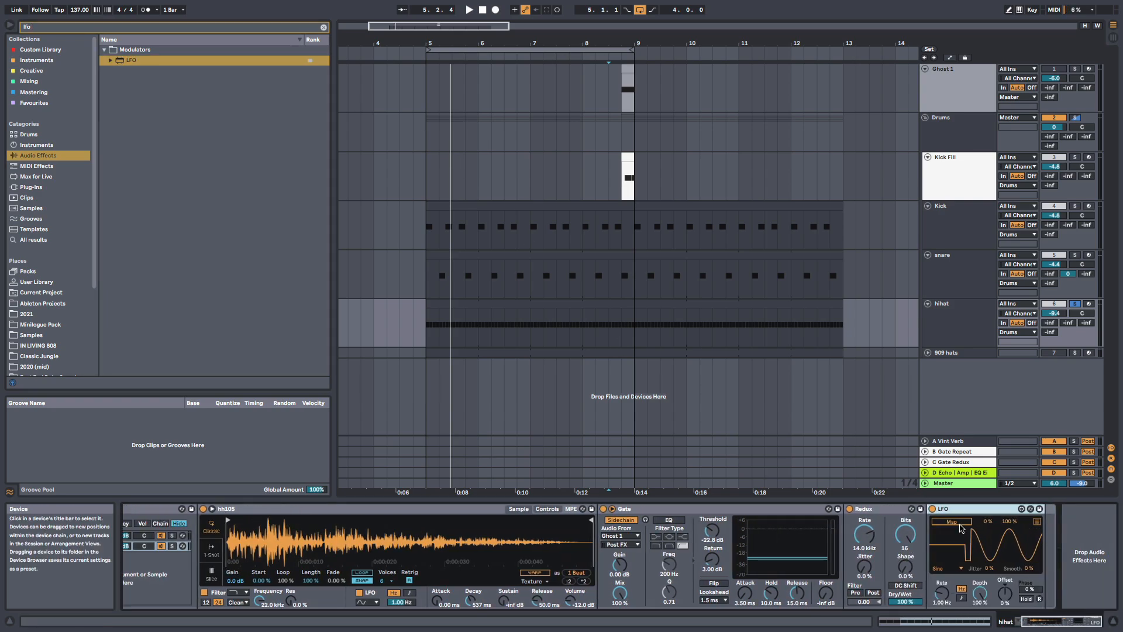
left_click(959, 523)
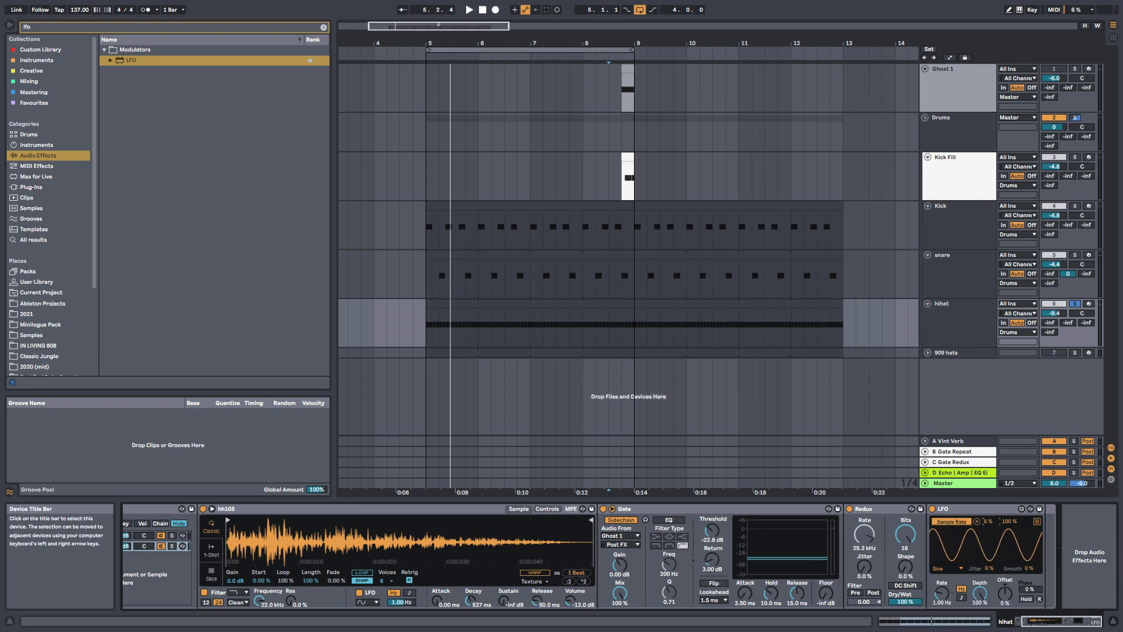
Step: Limit the LFO's mapping range to 42–70% and slow its rate to 0.21 Hz while playing the end of bar 8
key("space")
left_click(595, 323)
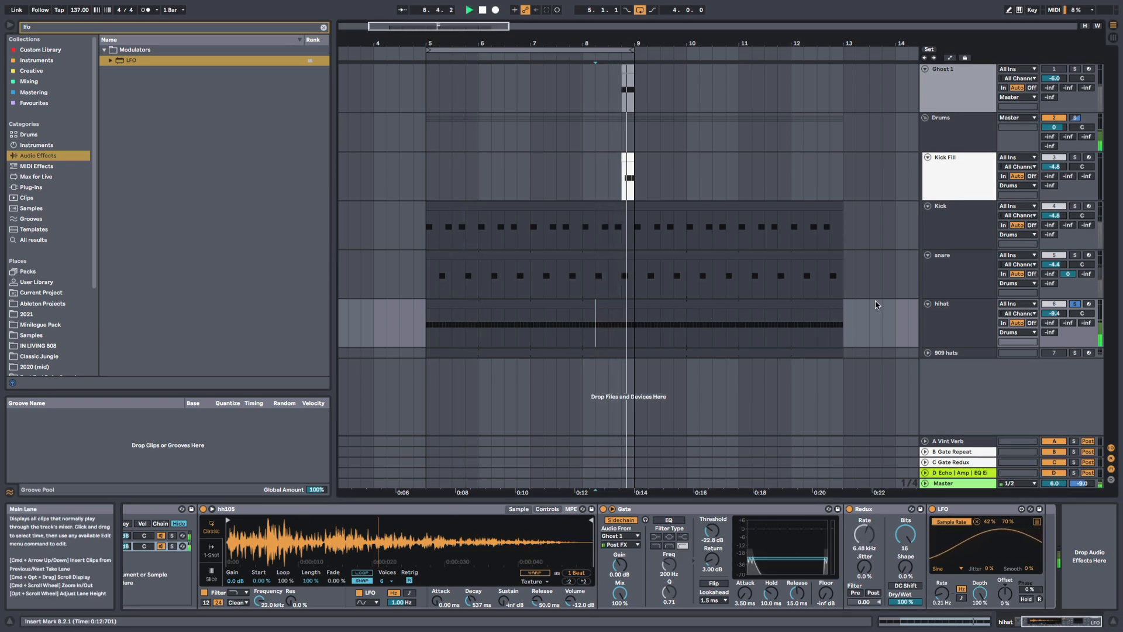
key("space")
key("space")
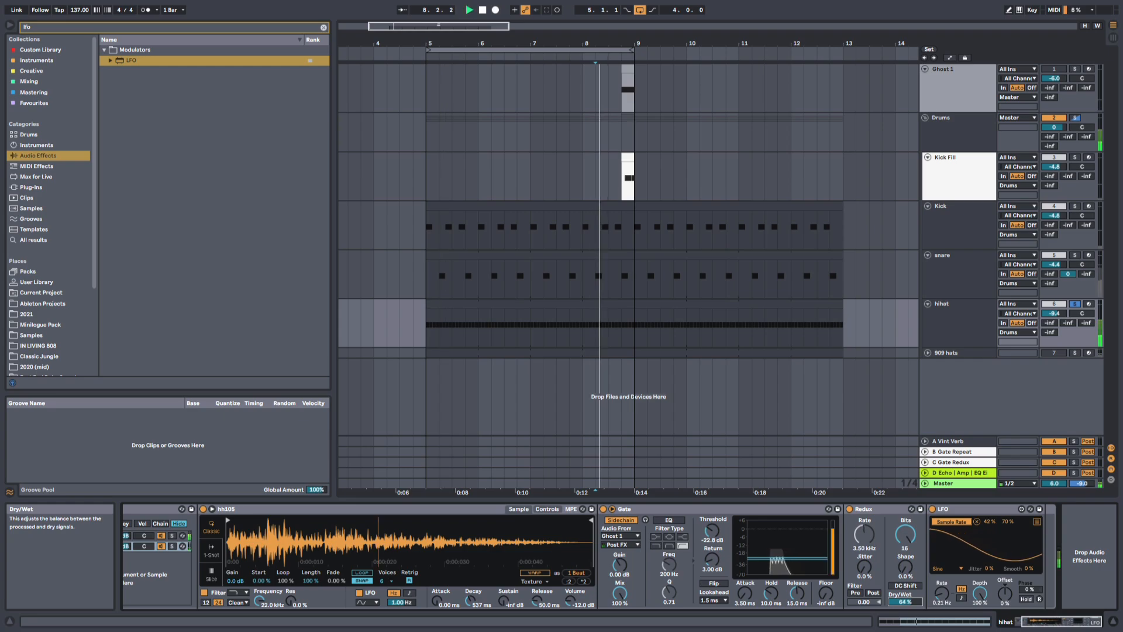
Step: Set Redux to 72% Dry/Wet and 11 Bits, and unsolo the hi-hat to hear it with the full drums
mouse_move(905, 602)
left_mouse_down()
mouse_move(905, 625)
mouse_move(905, 596)
left_mouse_up()
key("space")
key("space")
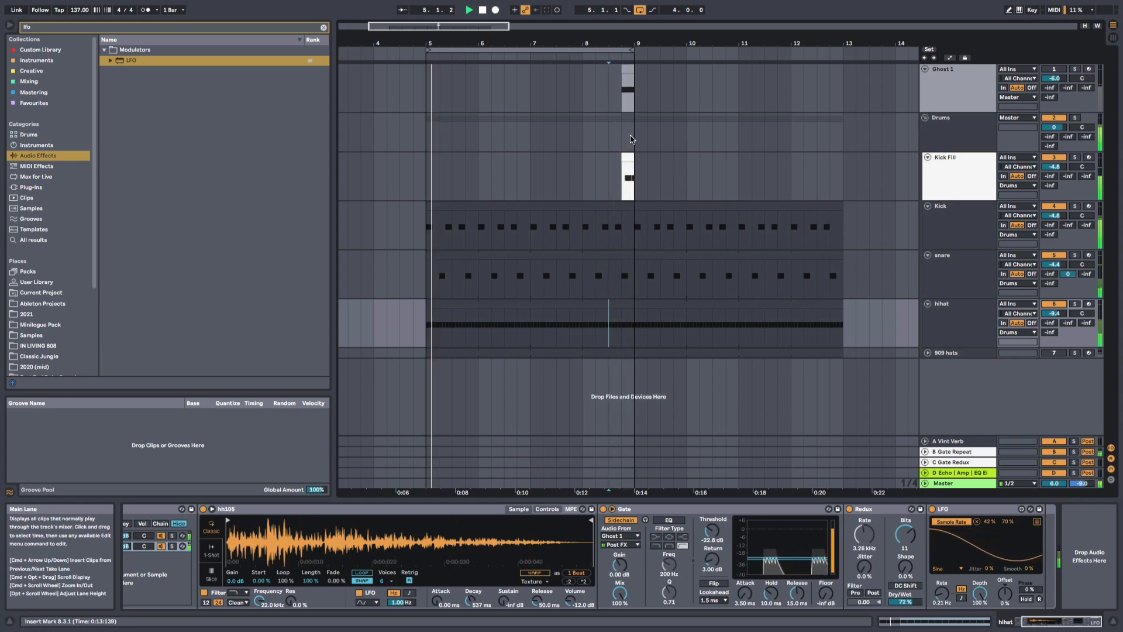
key("space")
key("space")
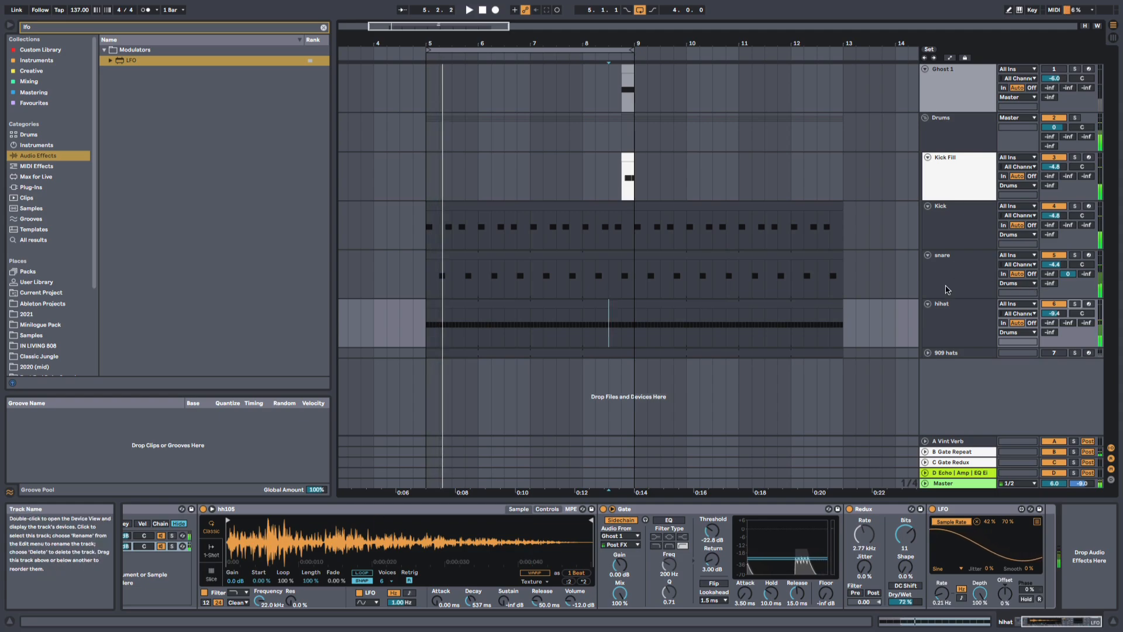
key("space")
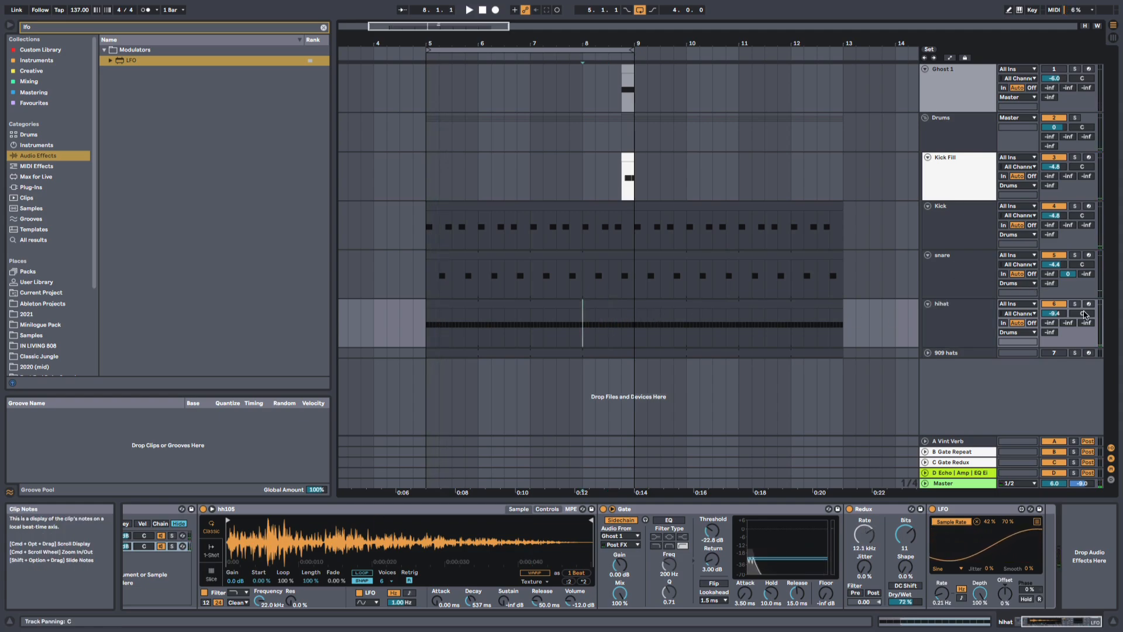
Step: Set the hi-hat's send to the B Gate Repeat return to -11.0 dB and play the end of bar 8
left_click(1092, 326)
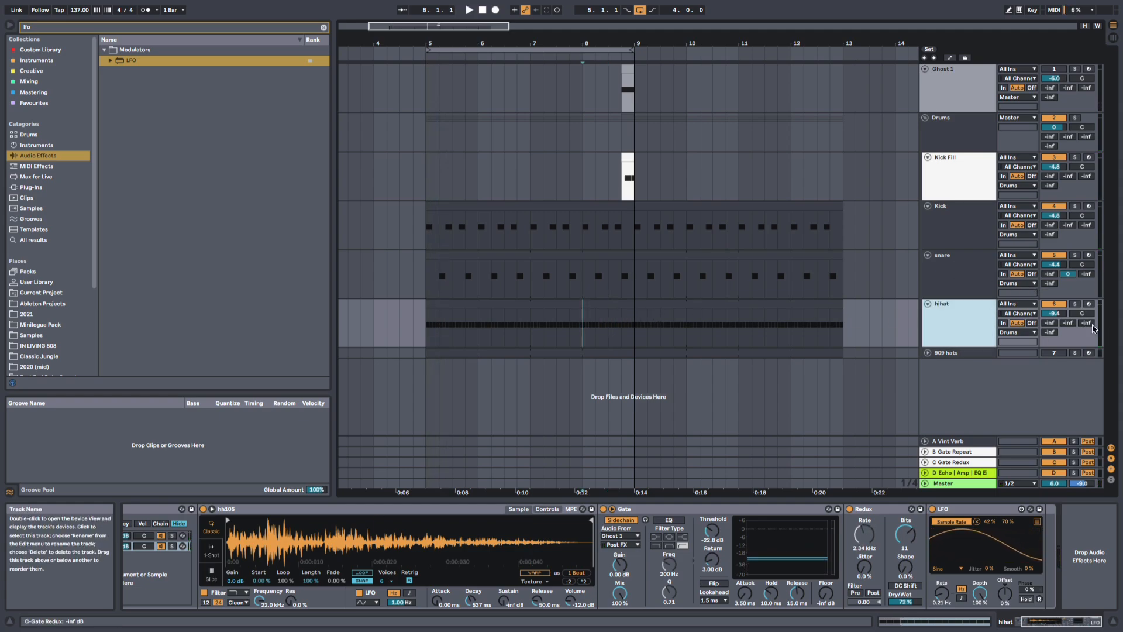
left_click(1069, 324)
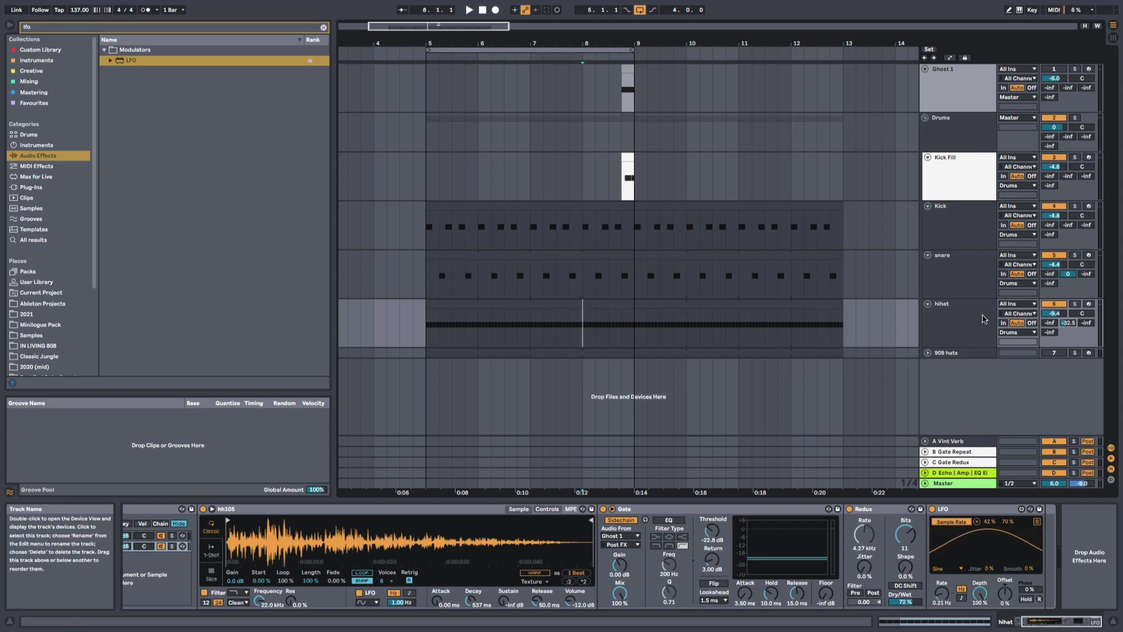
left_click(1068, 324)
left_click(1068, 324)
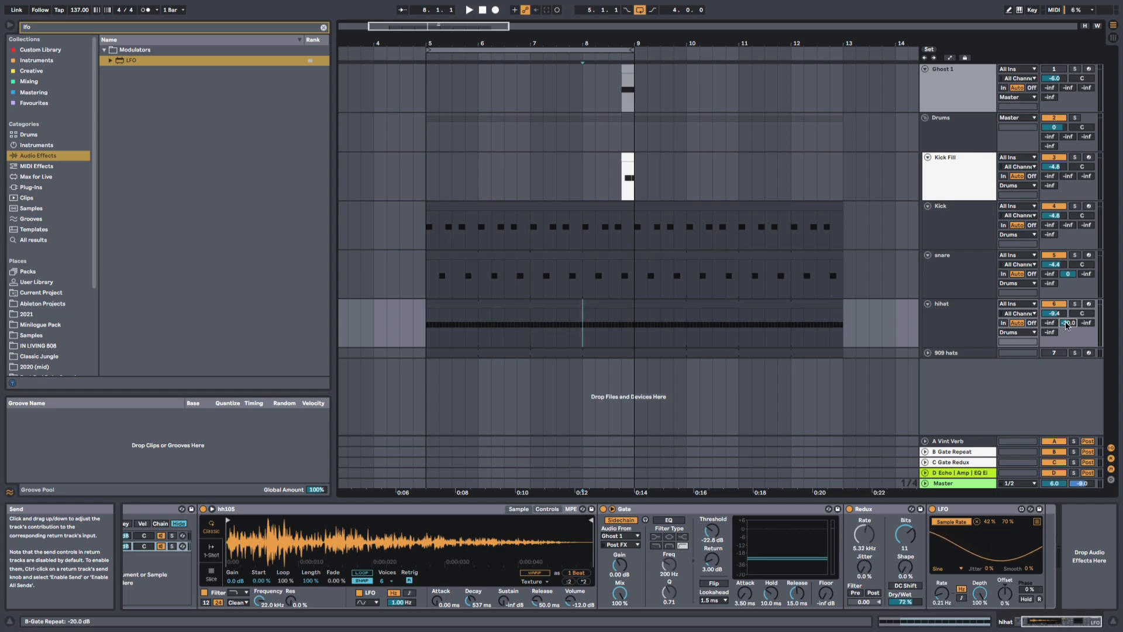
mouse_move(1068, 324)
left_mouse_down()
mouse_move(1068, 309)
mouse_move(1069, 321)
left_mouse_up()
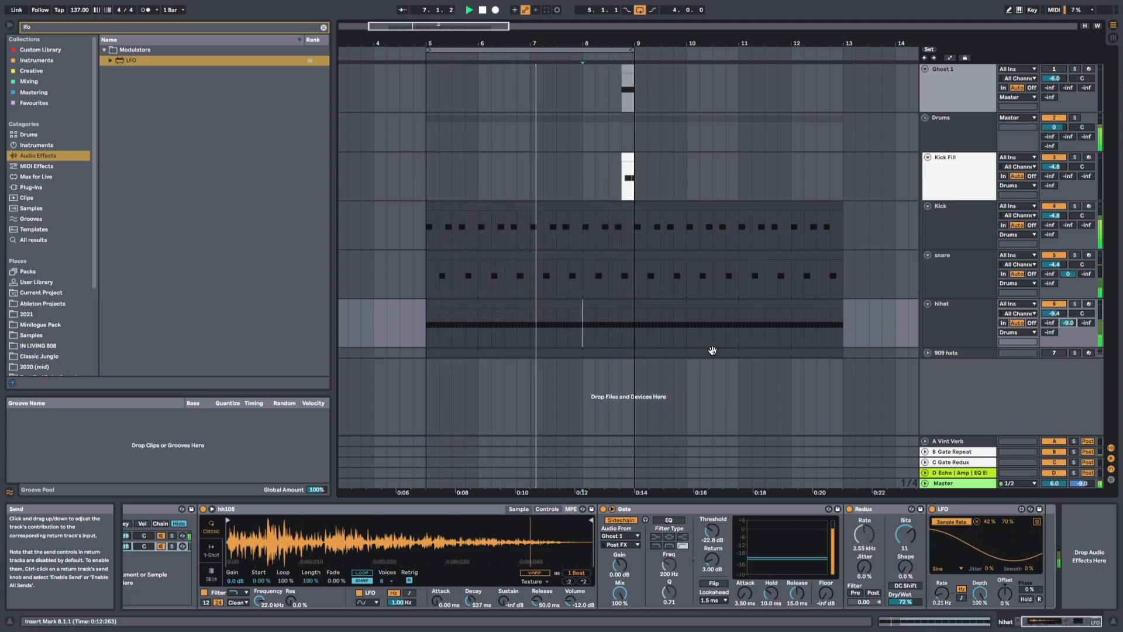
left_click(609, 316)
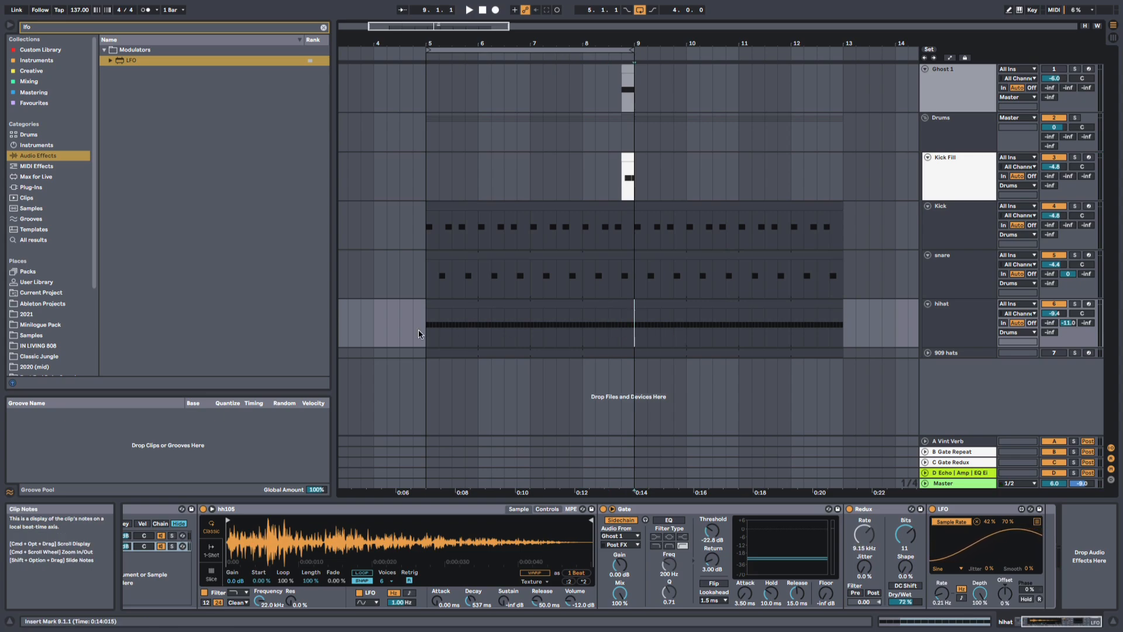
left_click(606, 333)
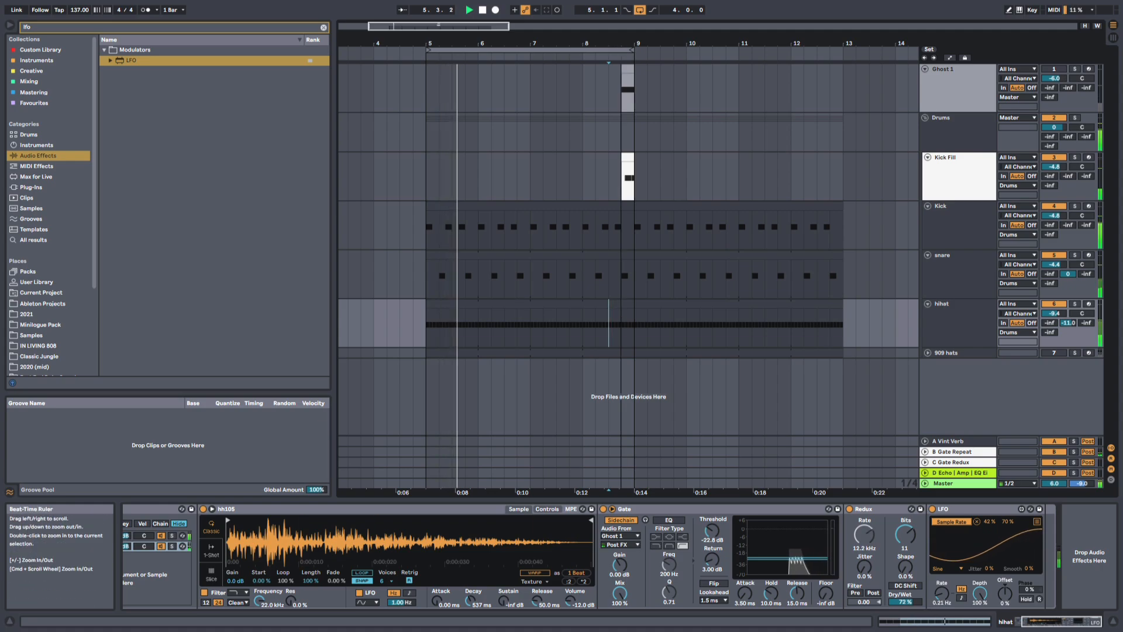
Step: Stop playback and extend the arrangement loop to eight bars, from bar 5 to bar 13
scroll(635, 328, "down", 3)
key("space")
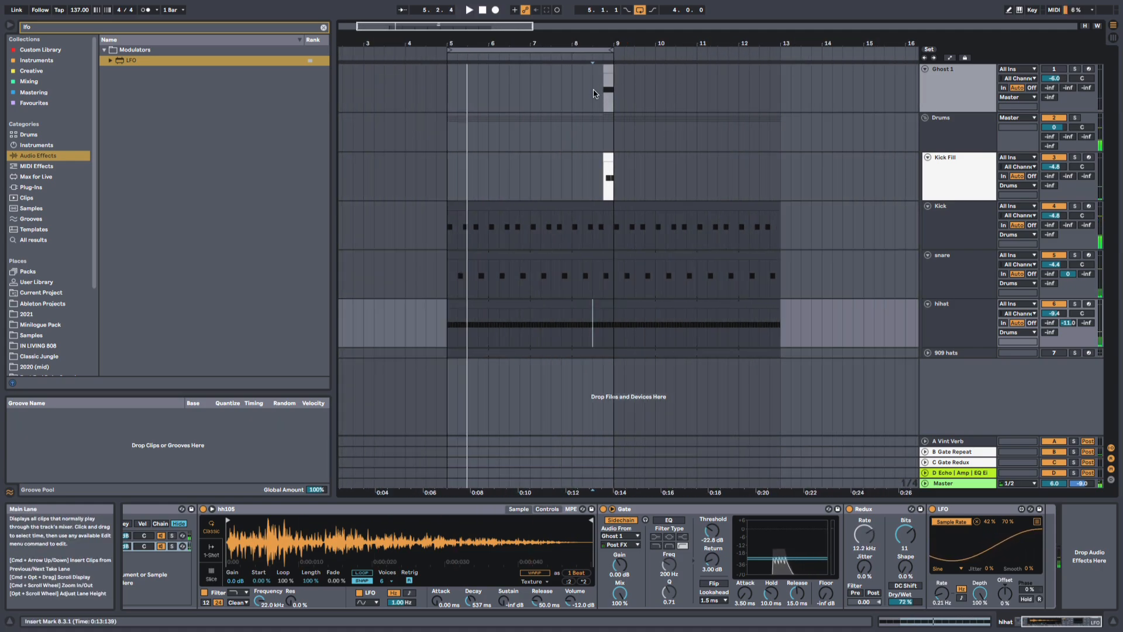
left_click_drag(613, 50, 772, 79)
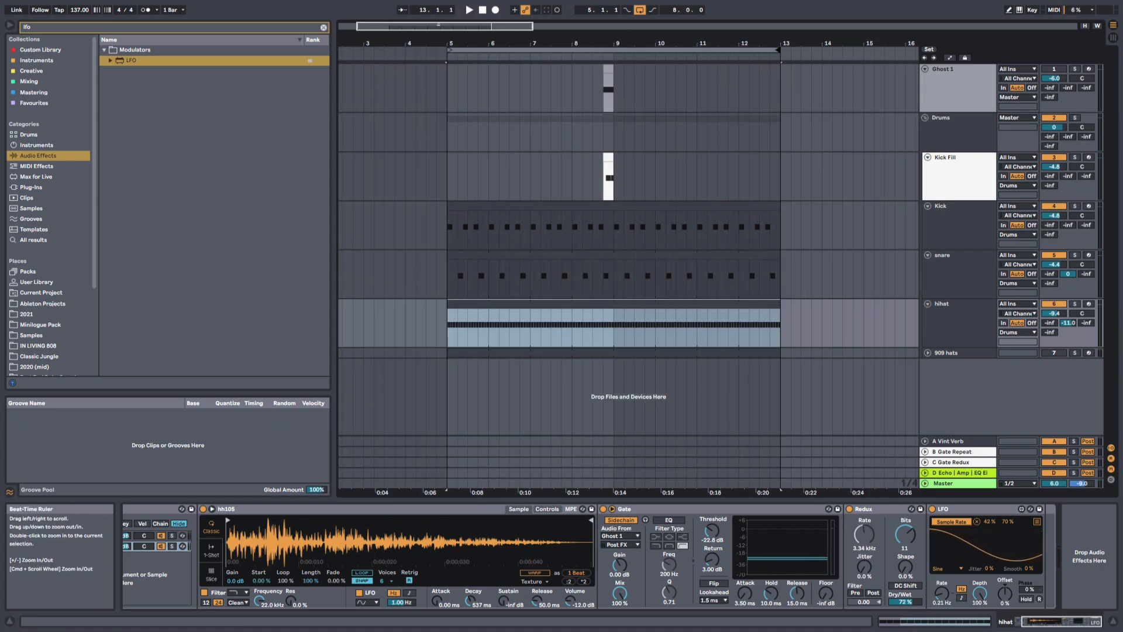
Step: Place a half-bar Ghost 1 clip from 12.3.1 to 13.1.1, fill it with one sustained C3 note, and play the section
left_click_drag(608, 59, 679, 69)
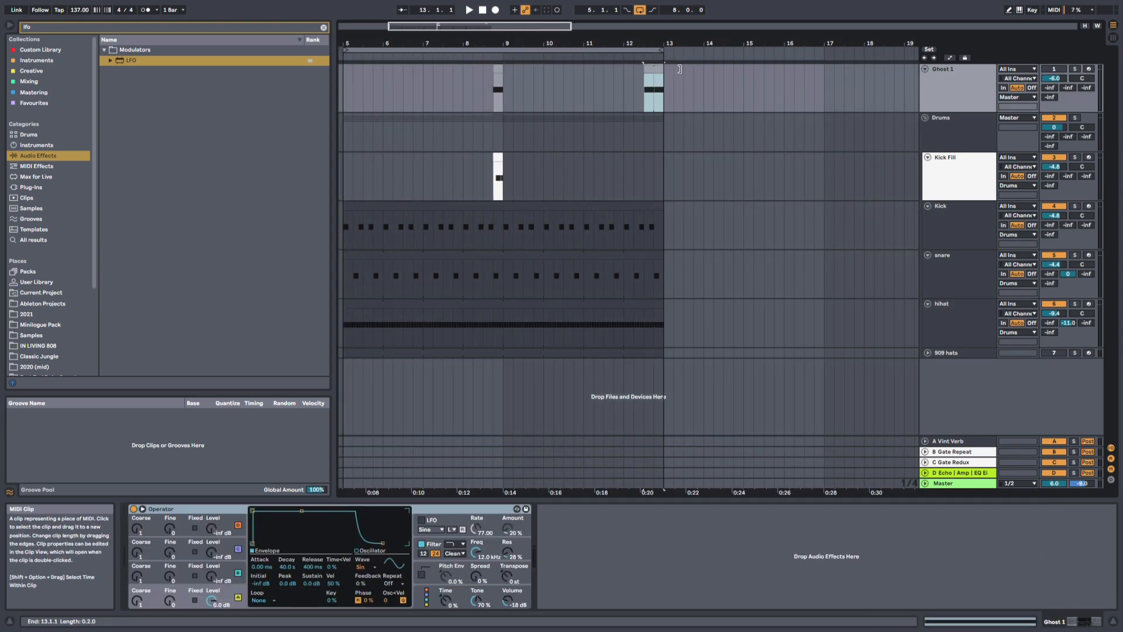
double_click(652, 70)
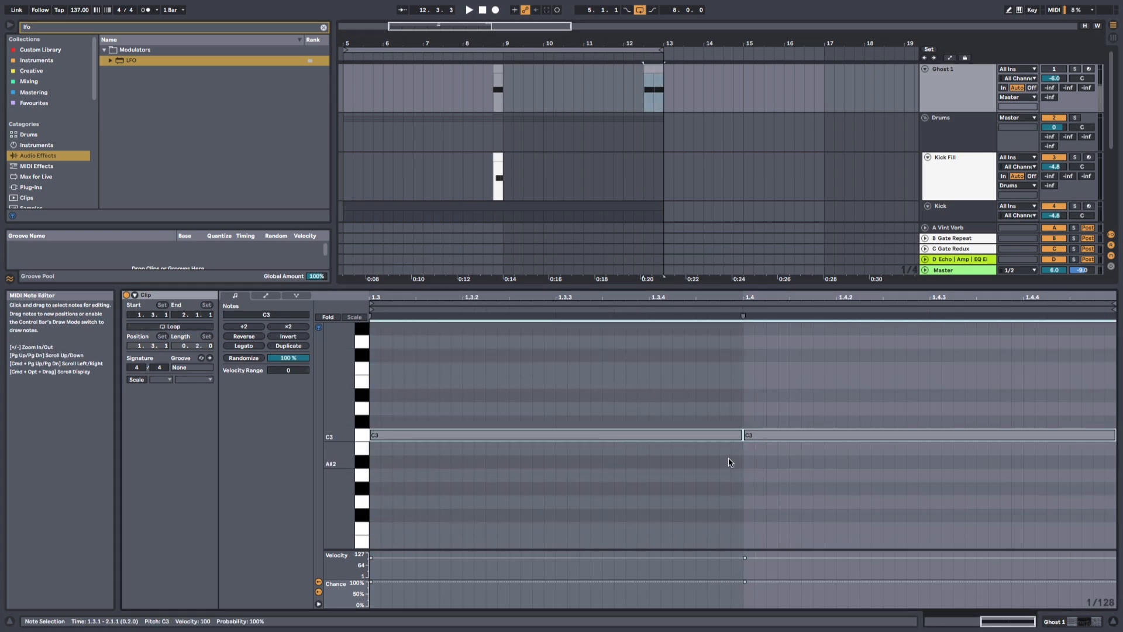
left_click(734, 436)
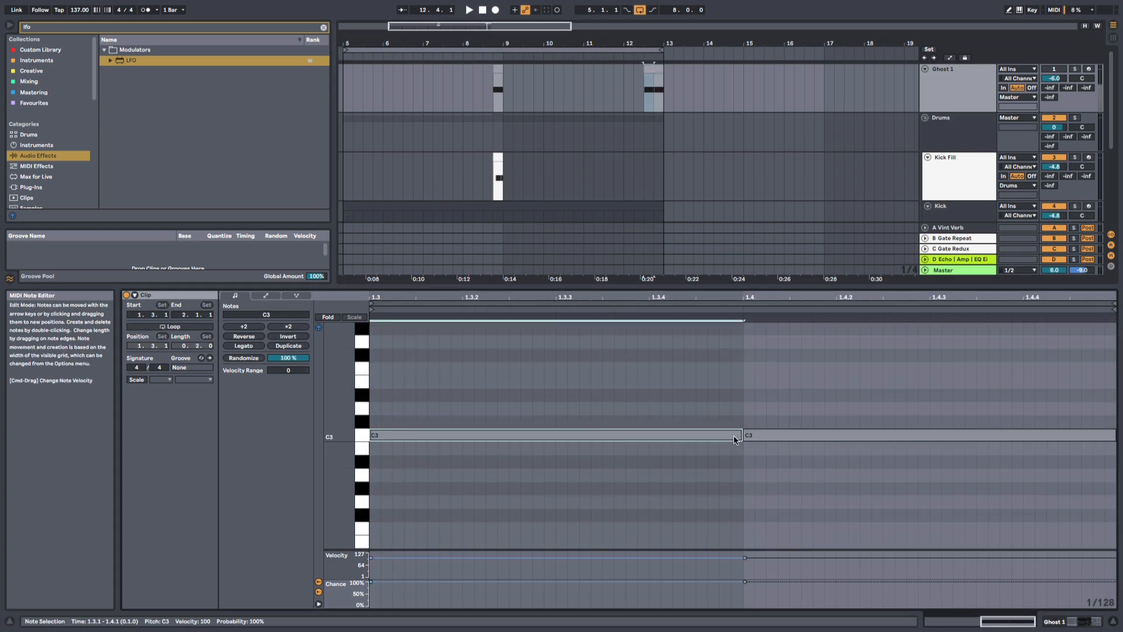
left_click_drag(745, 435, 1092, 439)
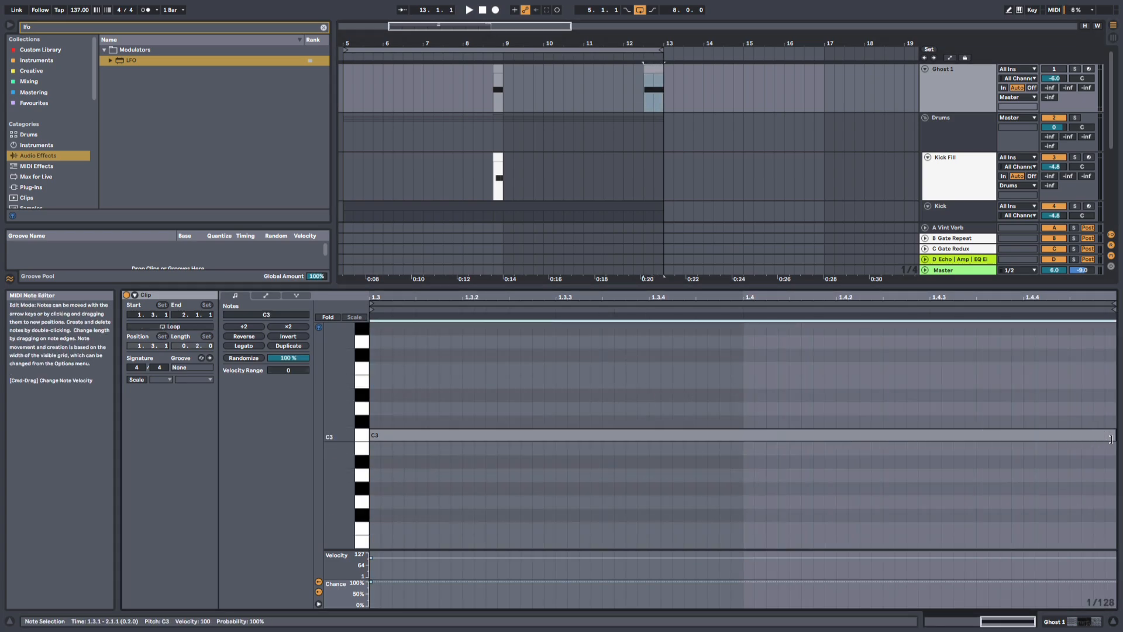
key("shift+Tab")
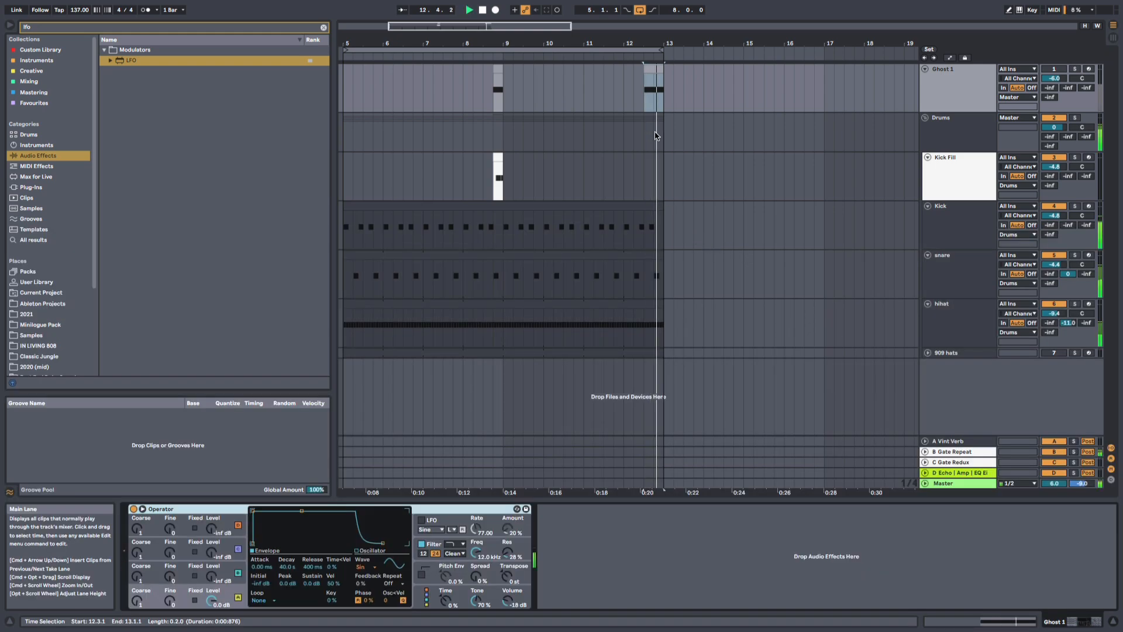
left_click(631, 89)
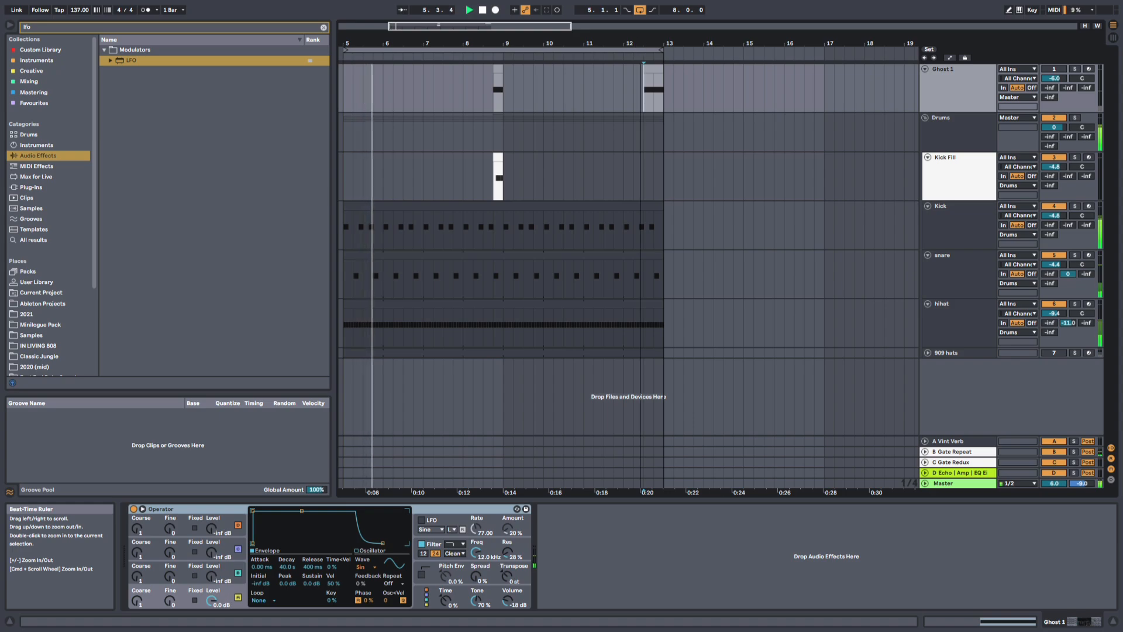
Step: Extend the new Ghost 1 clip to cover all of bar 12 and lengthen its C3 note to fill it
left_click_drag(640, 46, 675, 73)
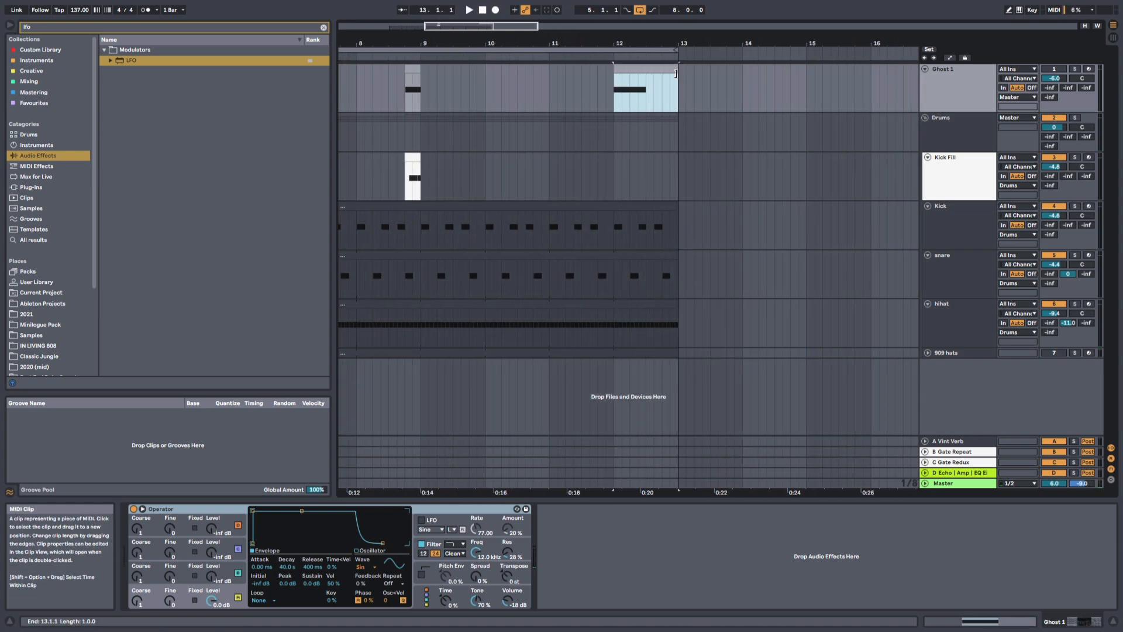
double_click(664, 69)
left_click(740, 433)
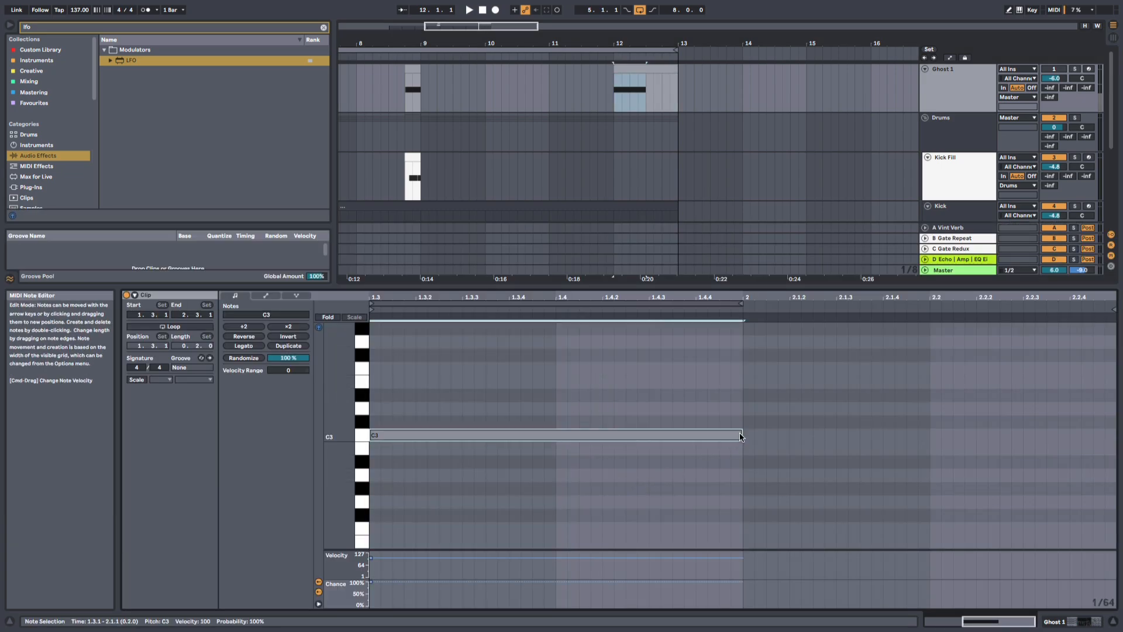
left_click_drag(739, 432, 1095, 425)
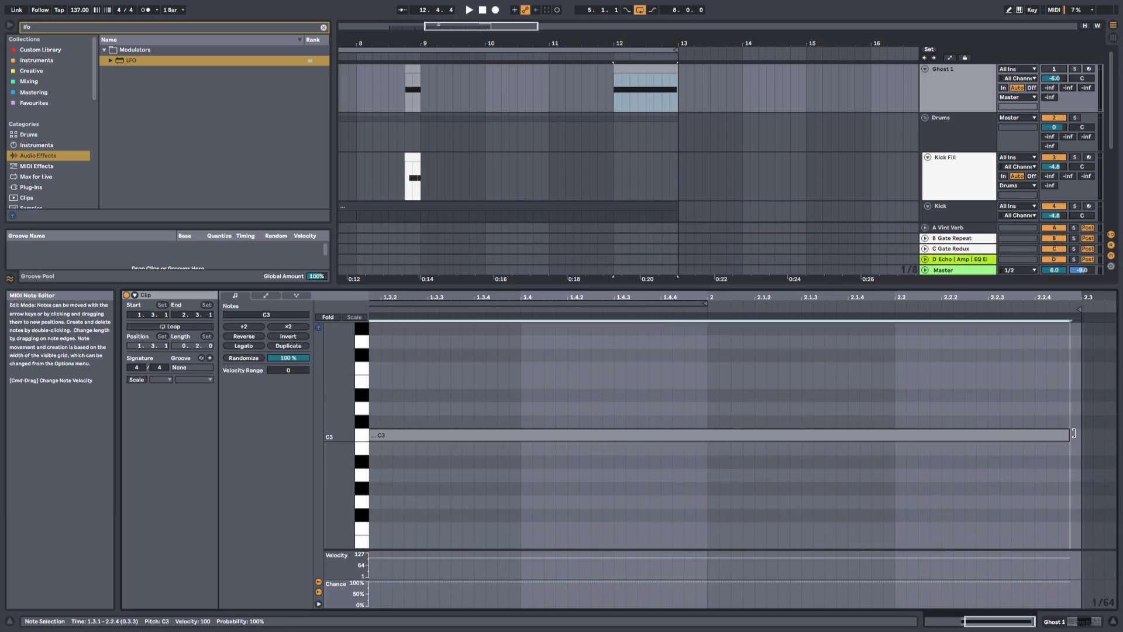
Step: Play the drums from 11.3.1 through the full-bar ghost clip in bar 12
left_click(557, 87)
key("space")
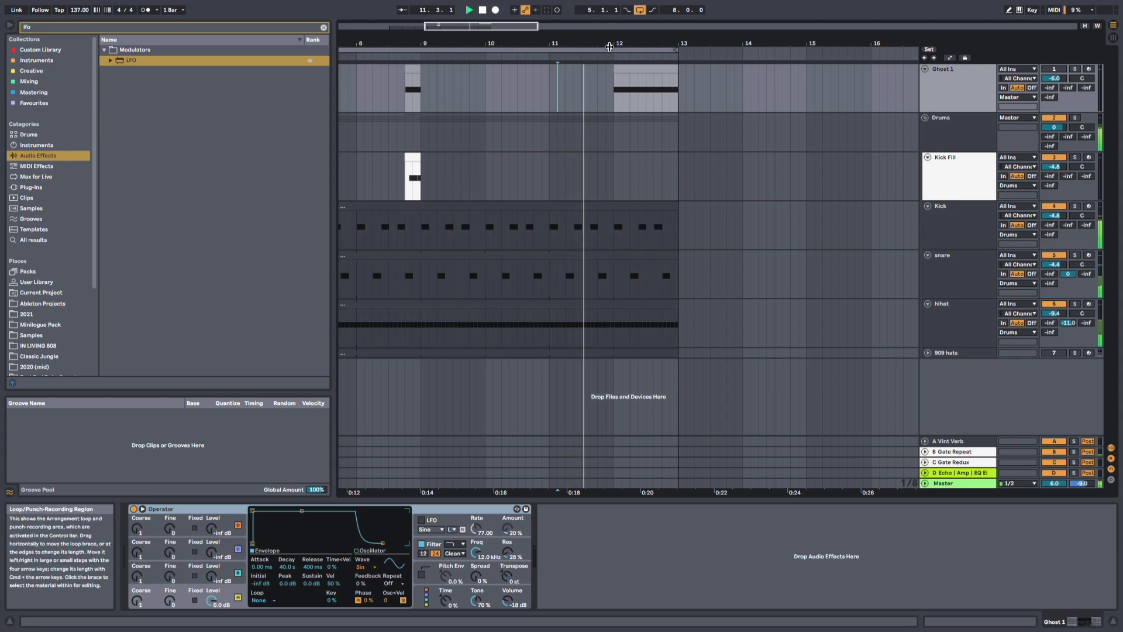
mouse_move(609, 47)
left_mouse_down()
mouse_move(609, 65)
mouse_move(609, 47)
left_mouse_up()
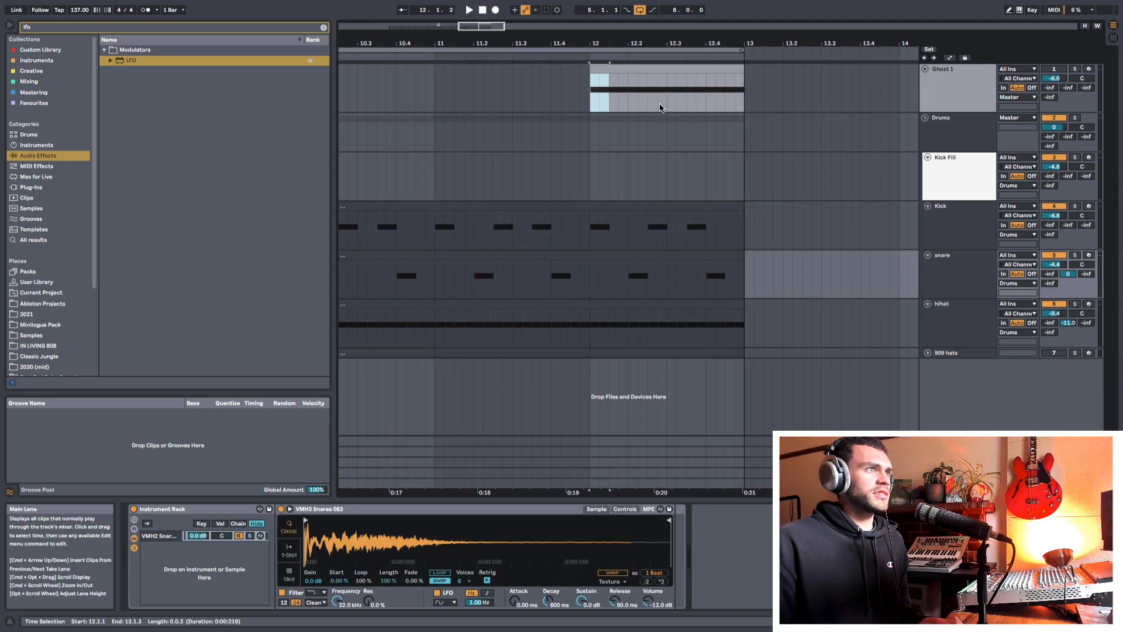
Step: Select bar 12 across the drum tracks and examine its two snare hits at 12.2 and 12.4
left_click_drag(660, 107, 746, 328)
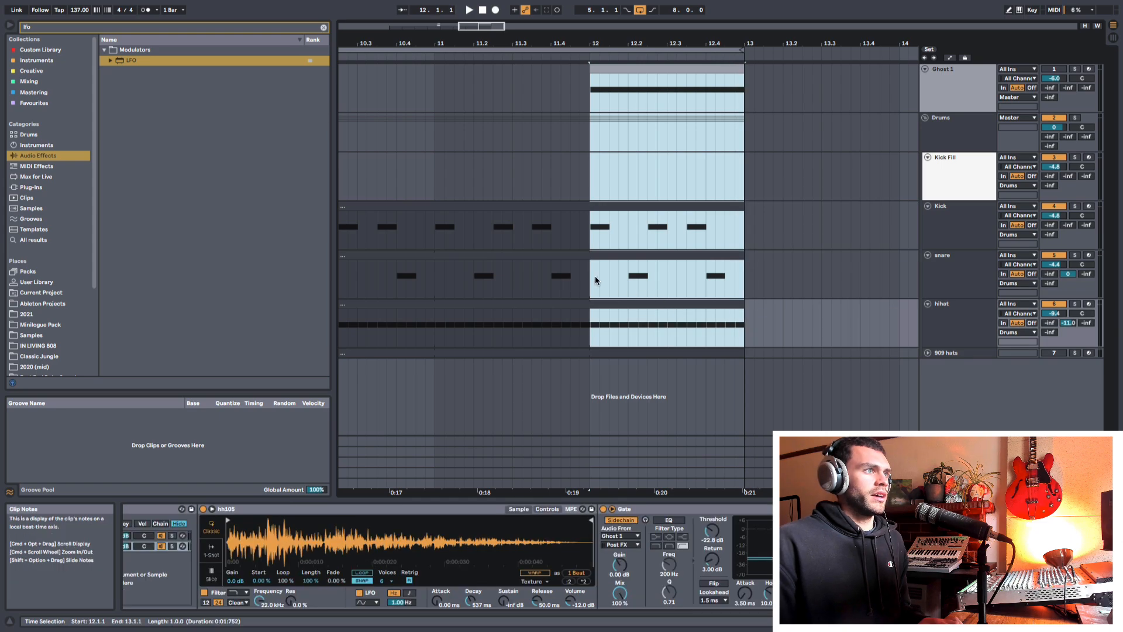
left_click(597, 276)
left_click_drag(704, 285, 744, 289)
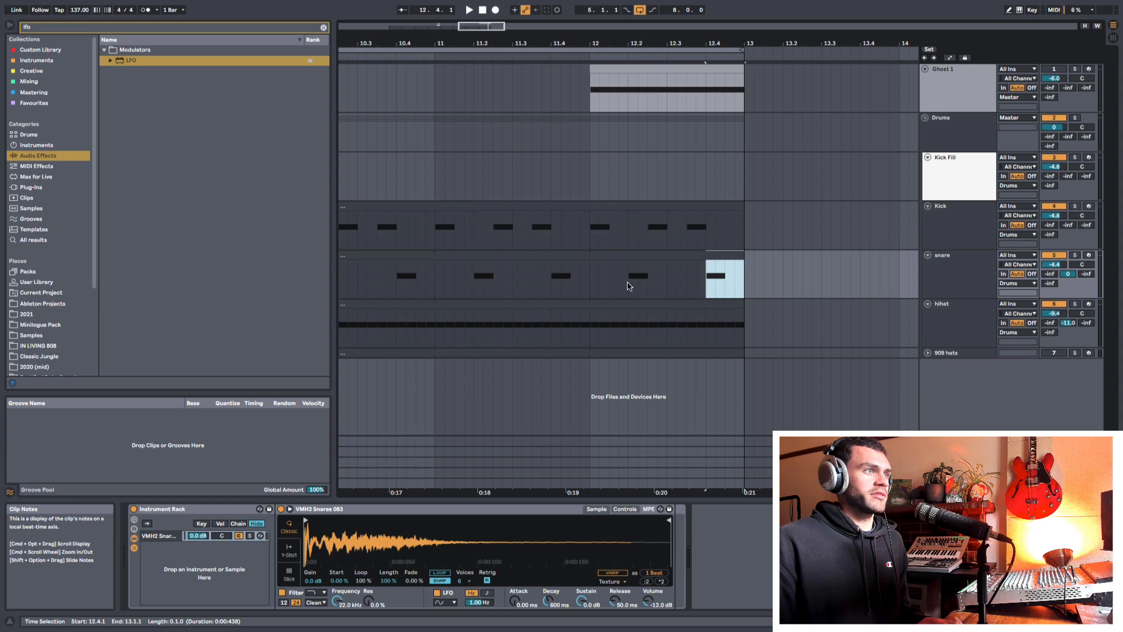
left_click_drag(629, 286, 668, 291)
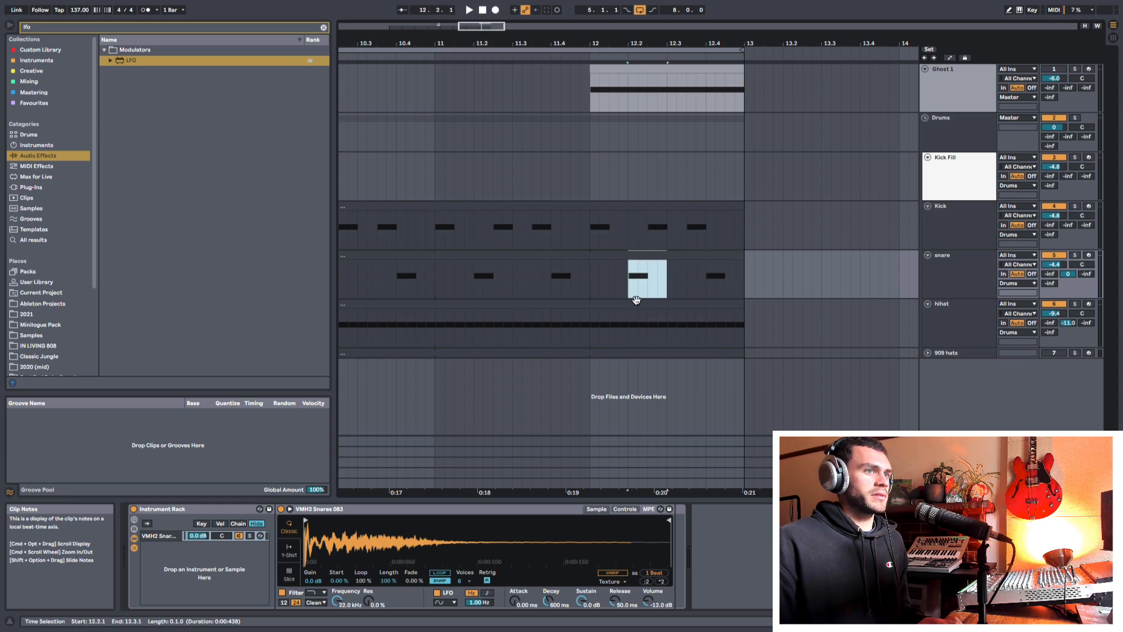
Step: Check the B Gate Repeat return's device chain and duplicate the snare track
left_click(958, 451)
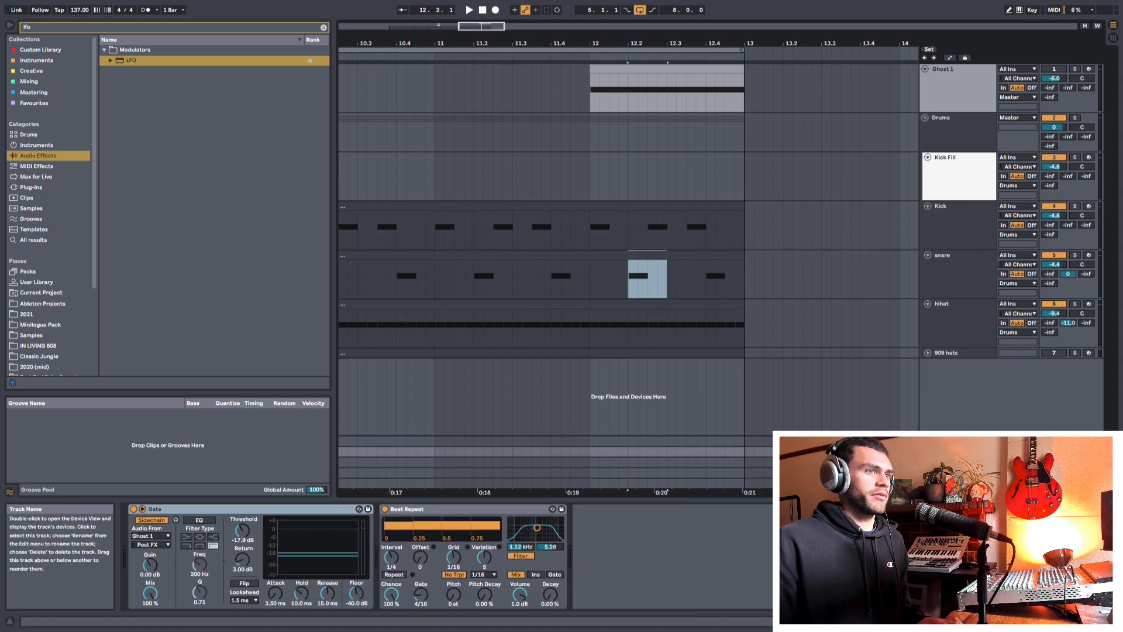
left_click(946, 283)
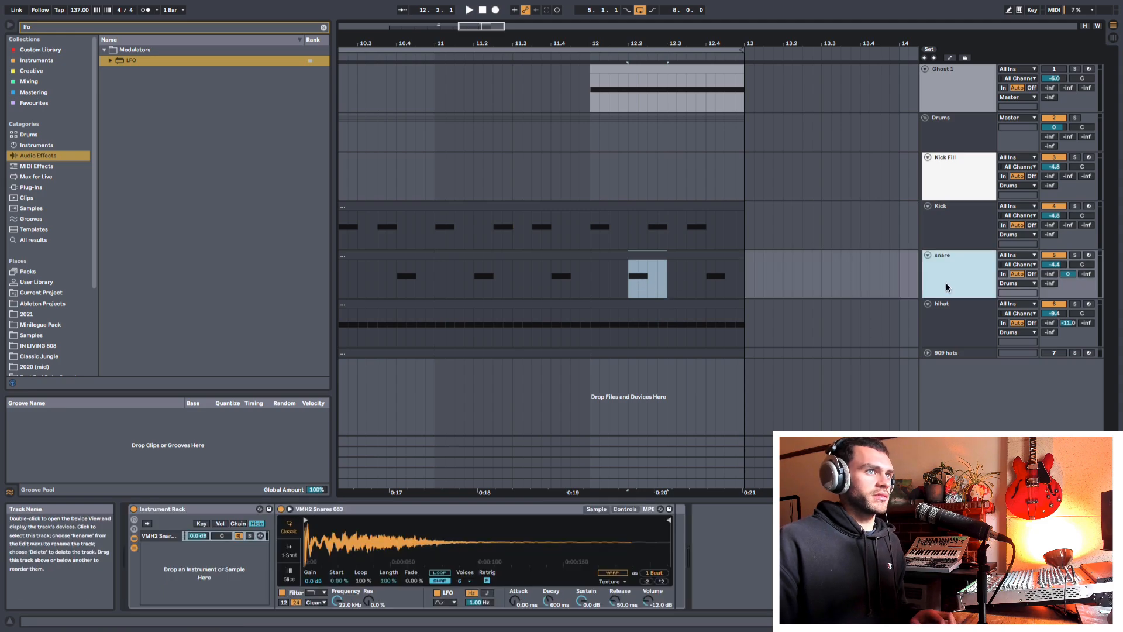
key("ctrl+d")
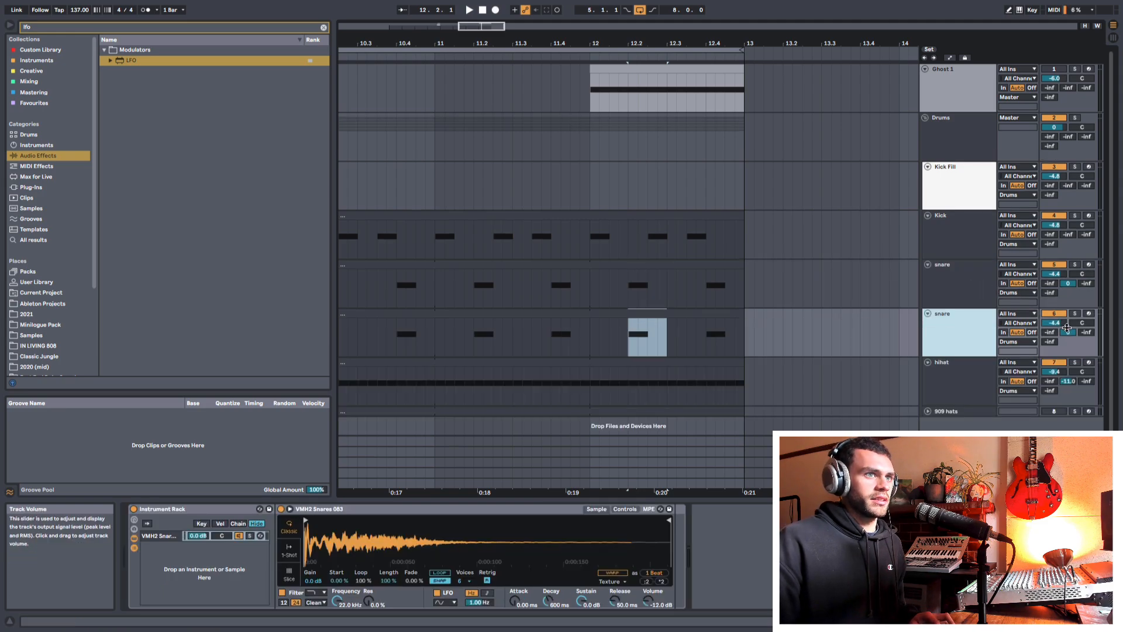
Step: Set the duplicated snare's B Gate Repeat send to -inf dB and rename the track send off snare
left_click_drag(1067, 327, 1067, 330)
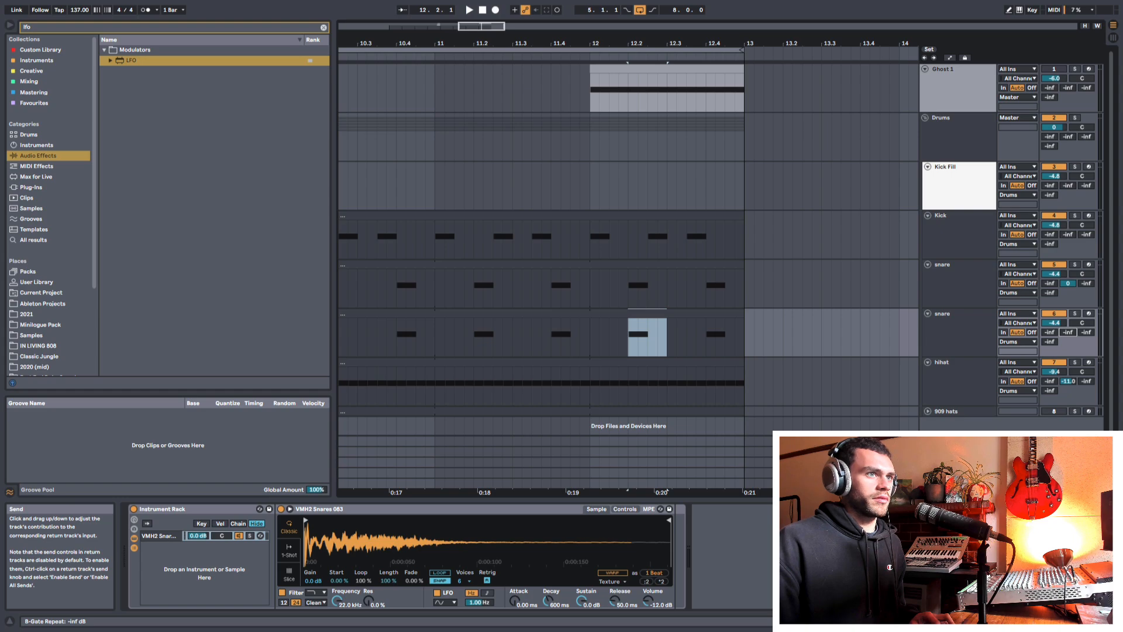
left_click(939, 333)
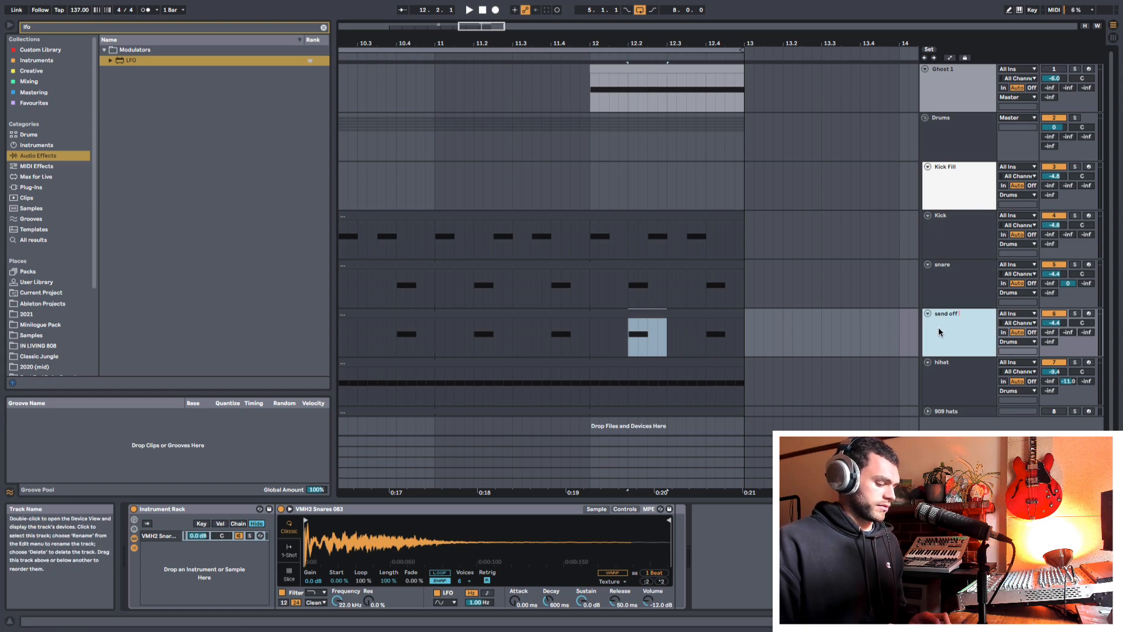
type("send off snare")
left_click(794, 318)
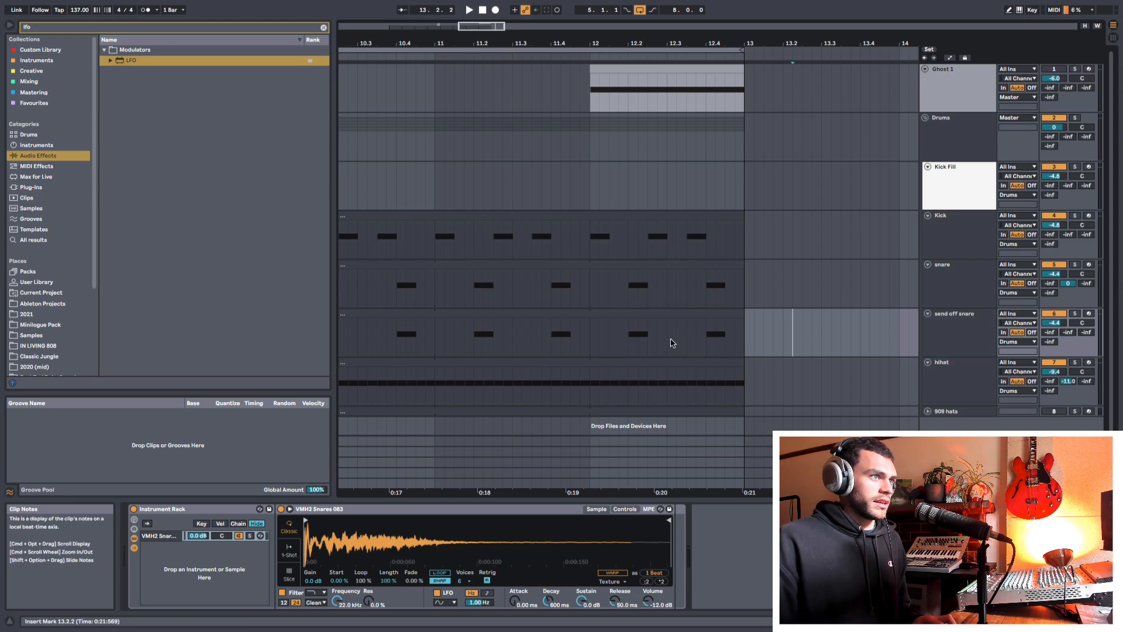
Step: Delete the send off snare clip material before 12.1.1 and after 12.3.1, keeping only the 12.2 hit
left_click_drag(671, 339, 763, 333)
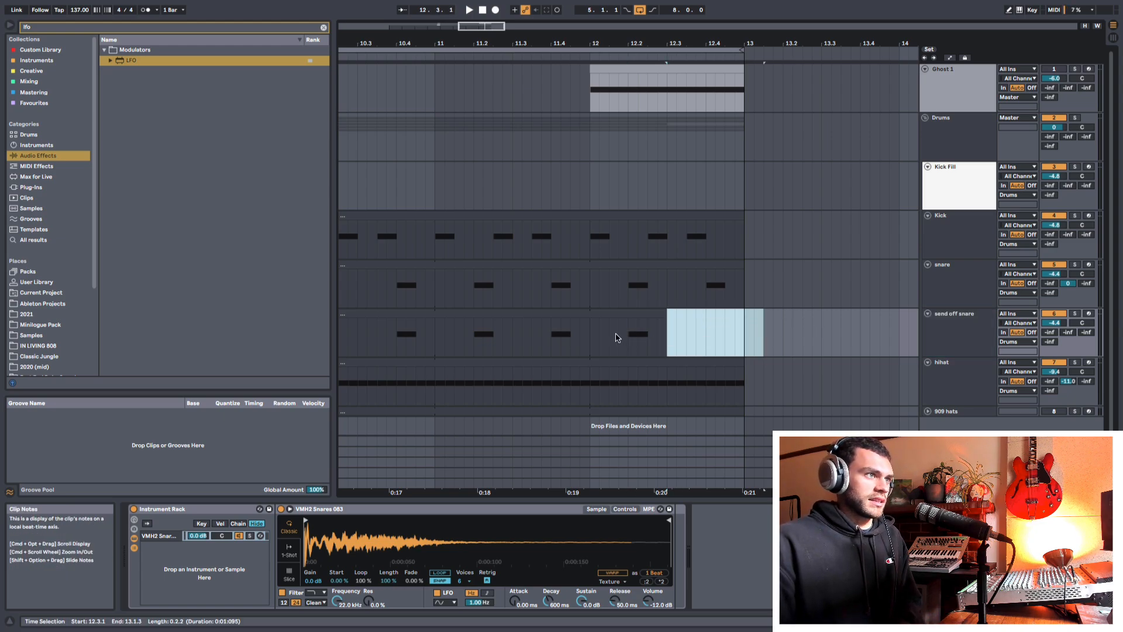
left_click_drag(592, 335, 484, 343)
key("Delete")
left_click(471, 315)
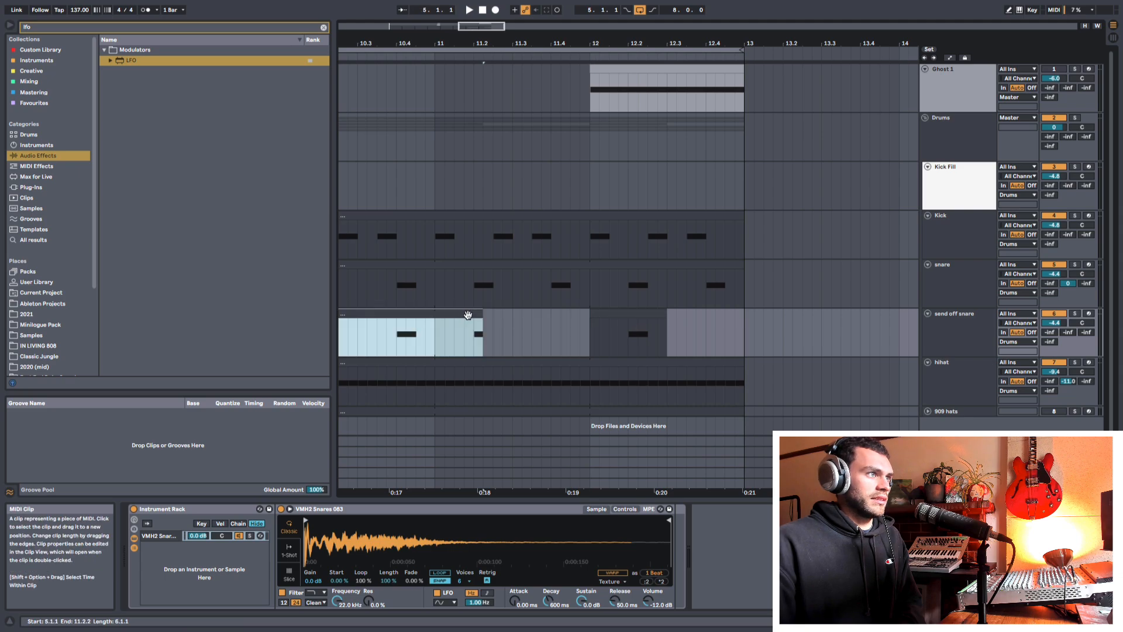
key("Delete")
Step: Delete the section from 12.1.1 to 12.3.1 on the original snare track
left_click_drag(592, 299, 659, 298)
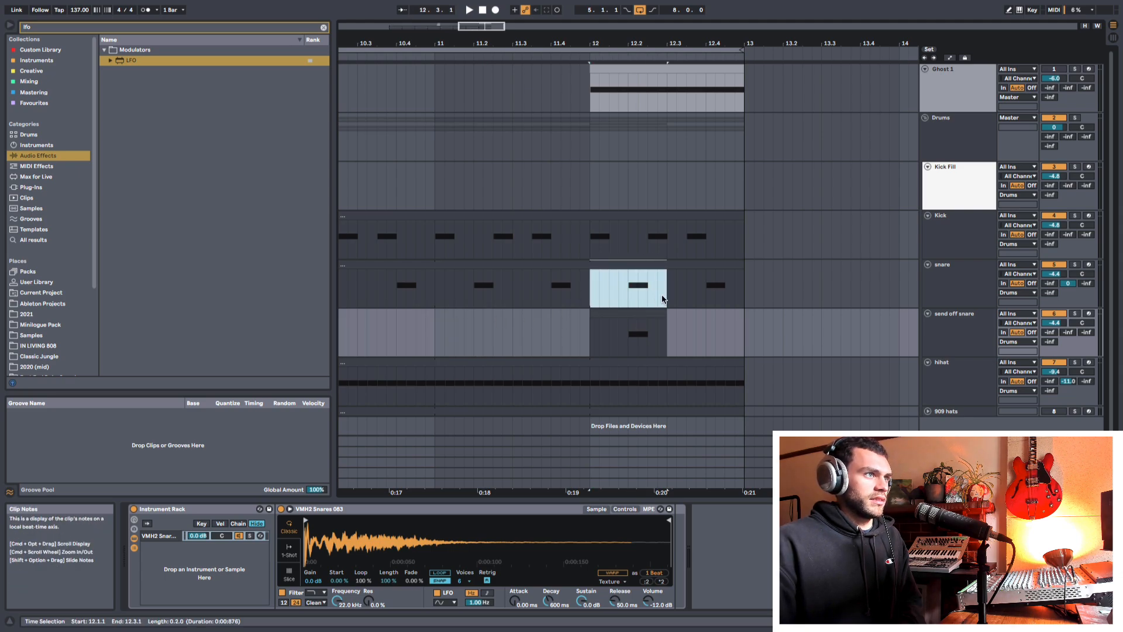
left_click(609, 334)
left_click(991, 337)
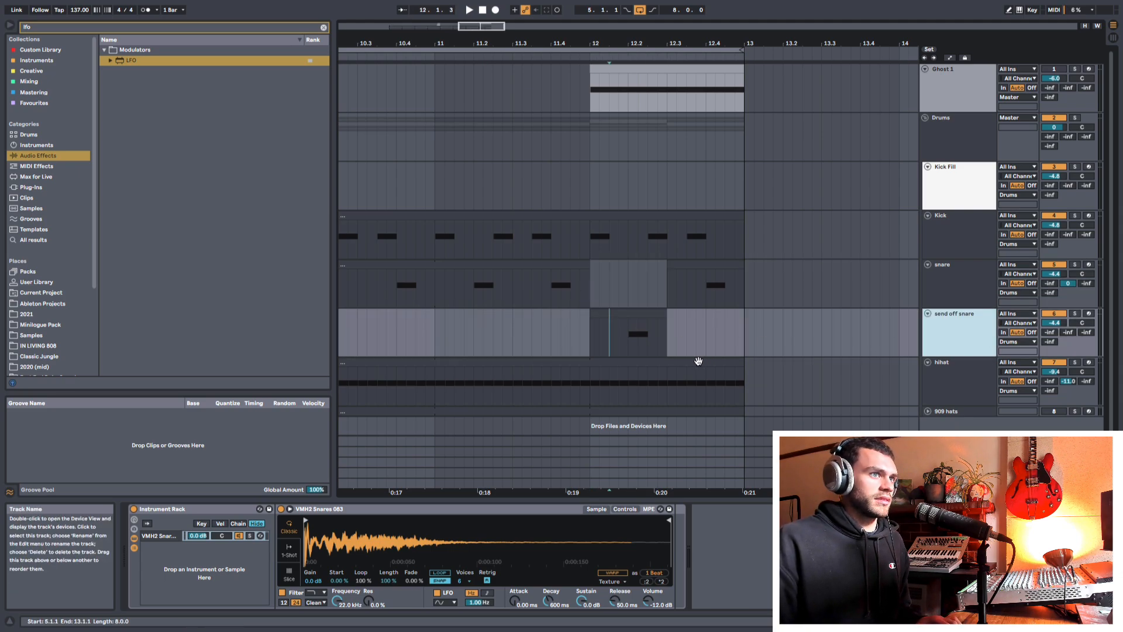
left_click_drag(591, 337, 667, 340)
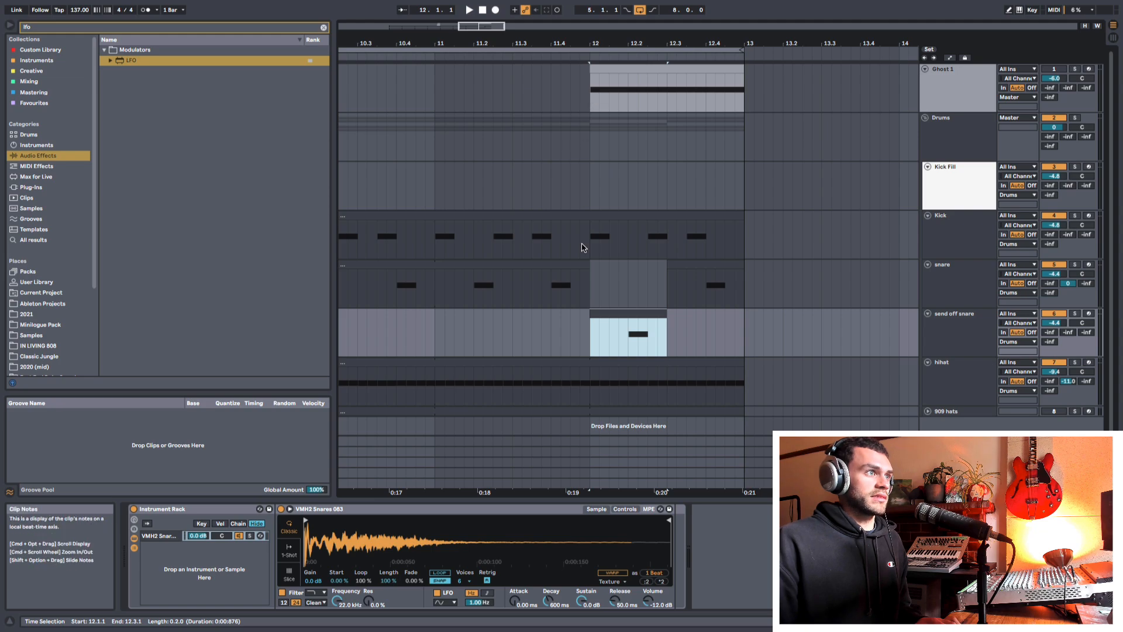
Step: Play the drums from 11.3.4 through the split snare section in bar 12
left_click(542, 296)
key("space")
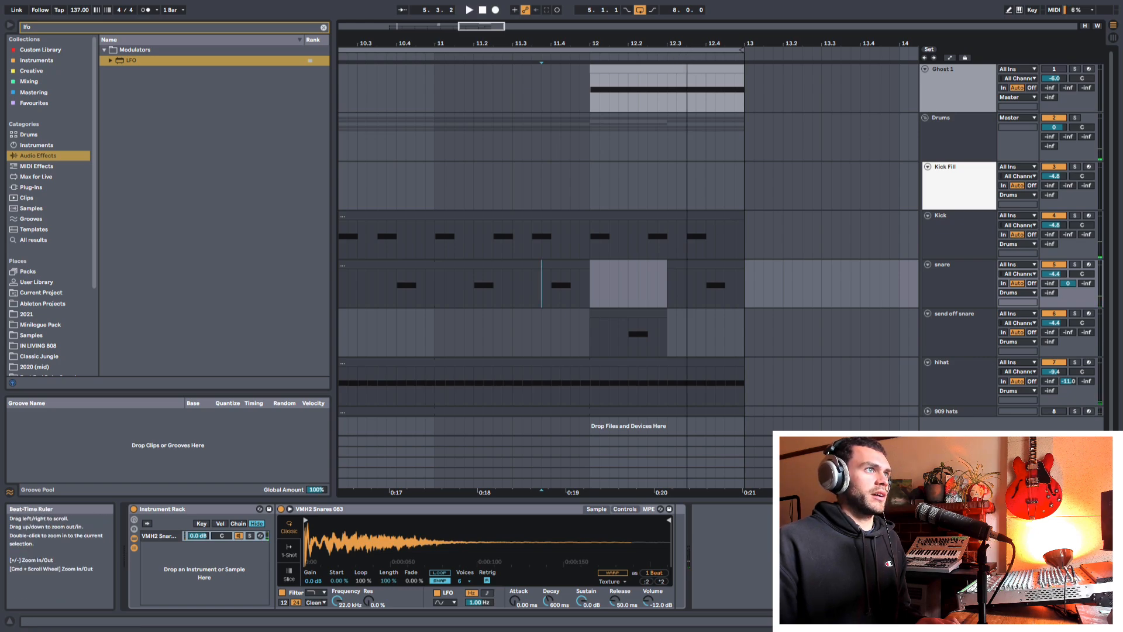
scroll(637, 144, "down", 5)
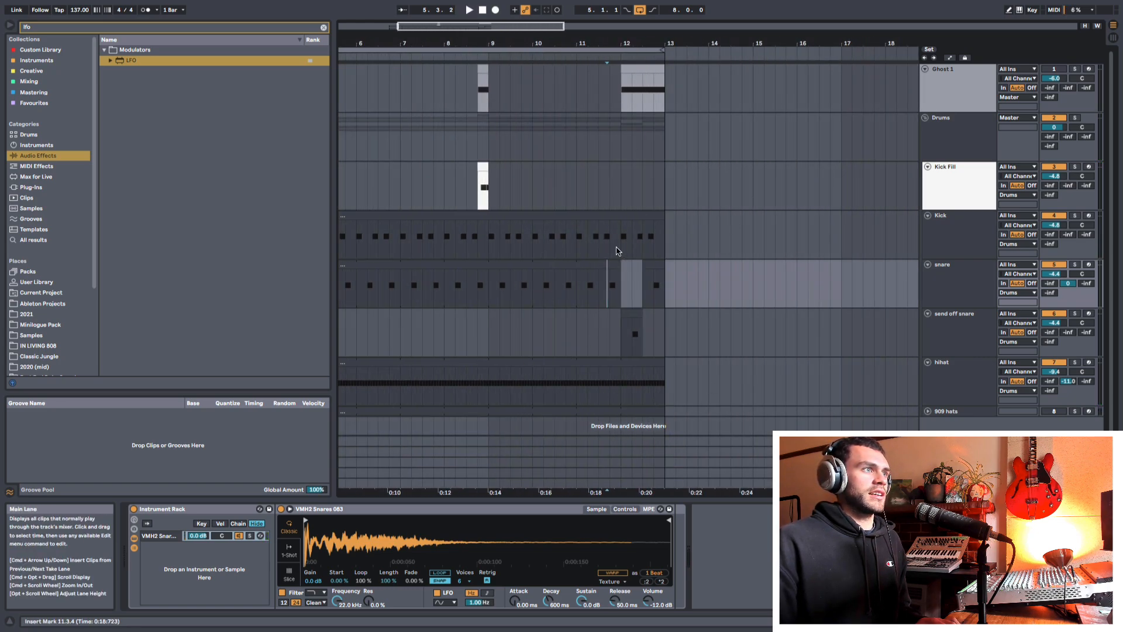
Step: Fold the send off snare track and select the original snare track
left_click(930, 316)
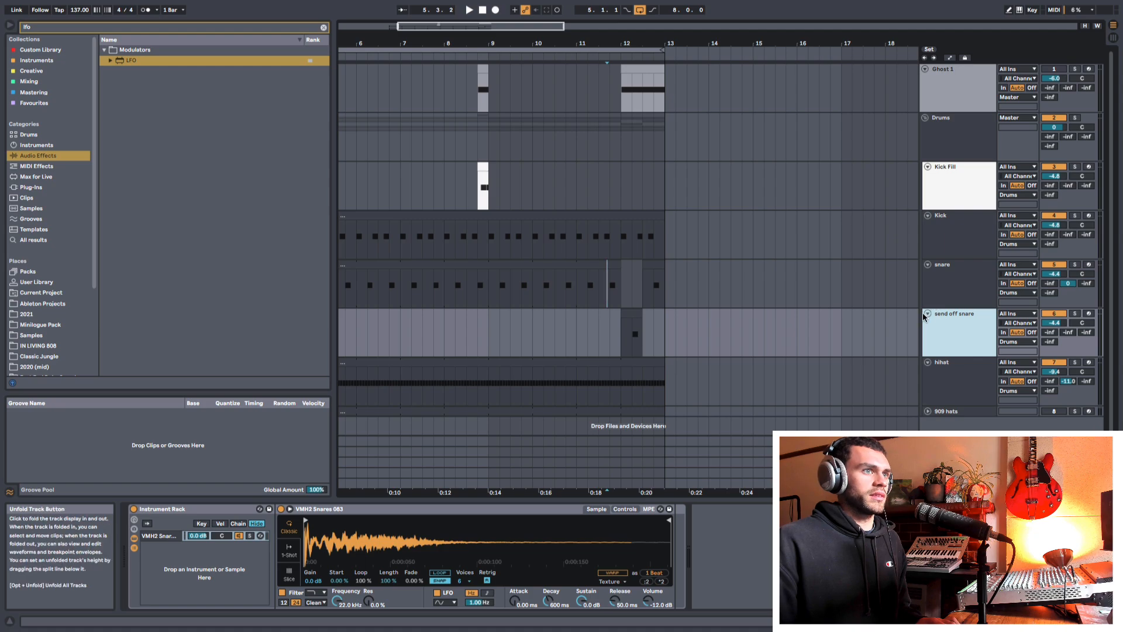
left_click(928, 313)
left_click(934, 261)
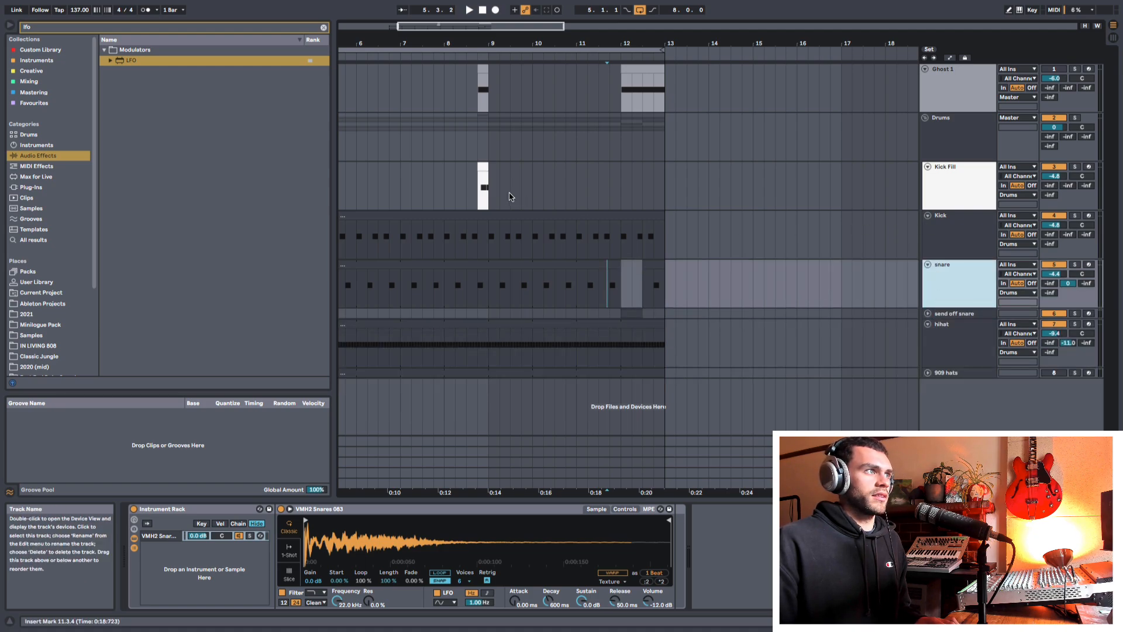
Step: Insert a new MIDI track directly below the Snare fill track
left_click(948, 190)
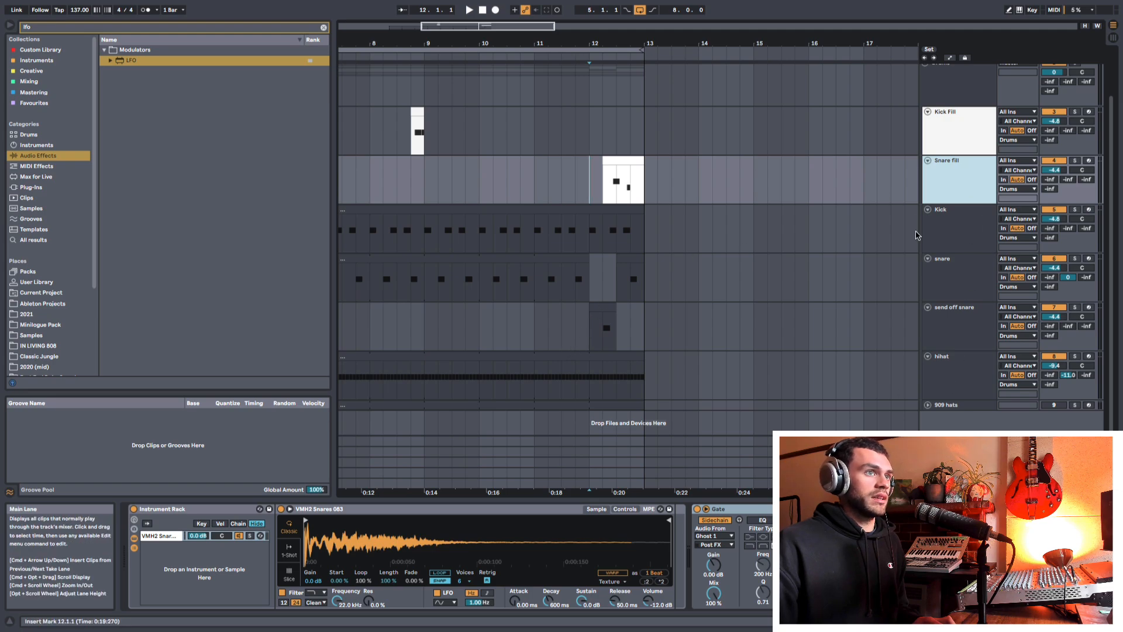
left_click(945, 347)
left_click(969, 197)
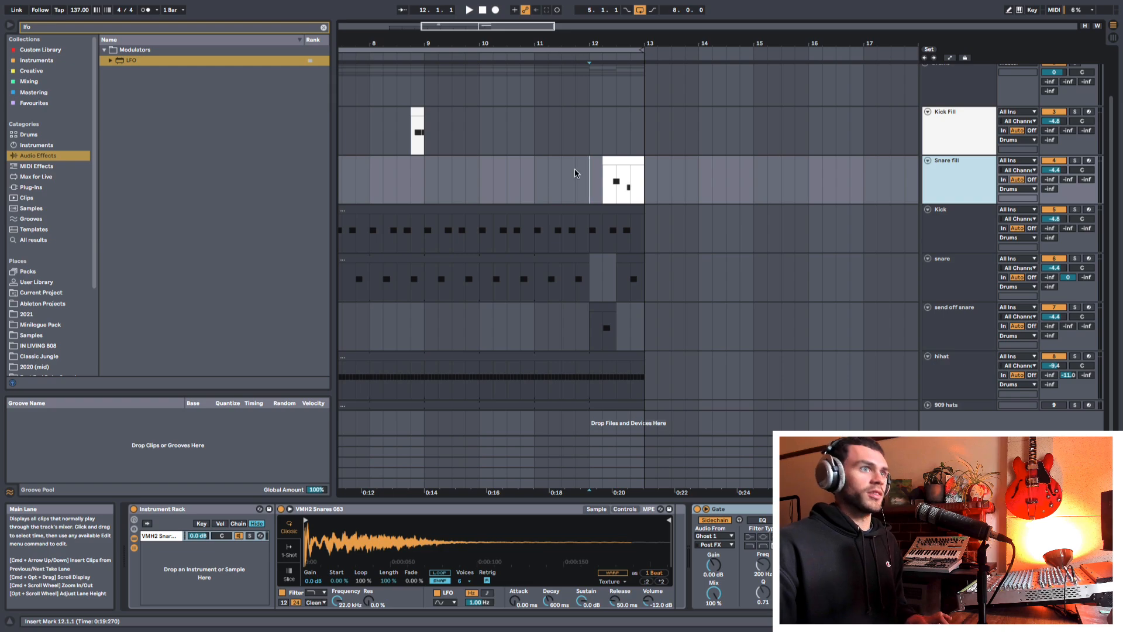
key("shift+super+t")
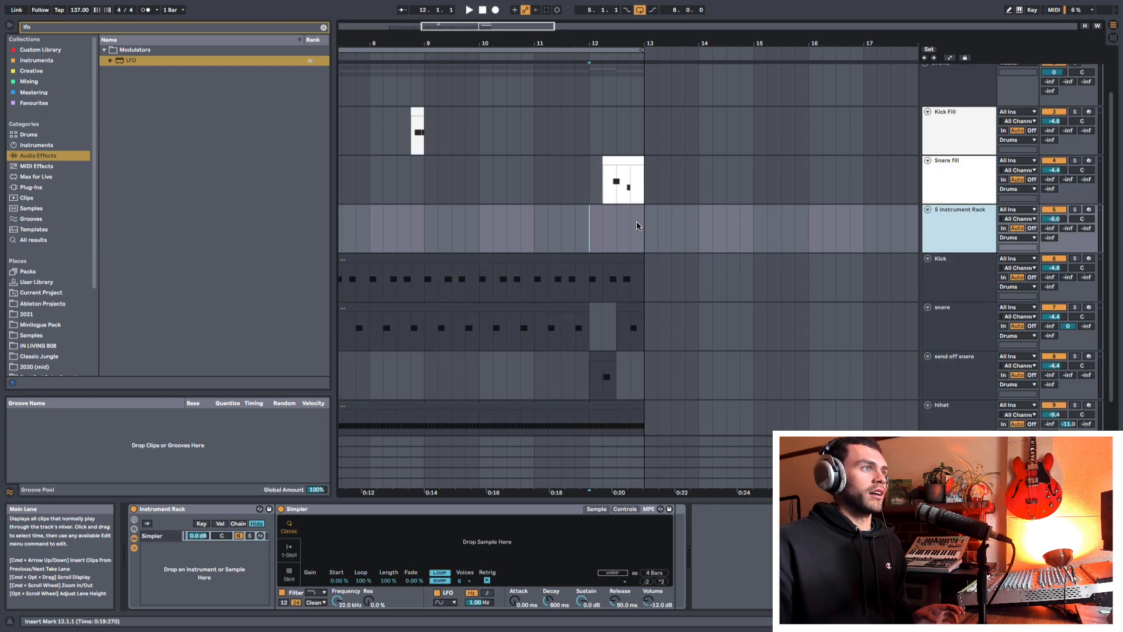
Step: Search all results for "crash" and load WAV_Crash_Cymbal_04 into the new track's Simpler
left_click(323, 28)
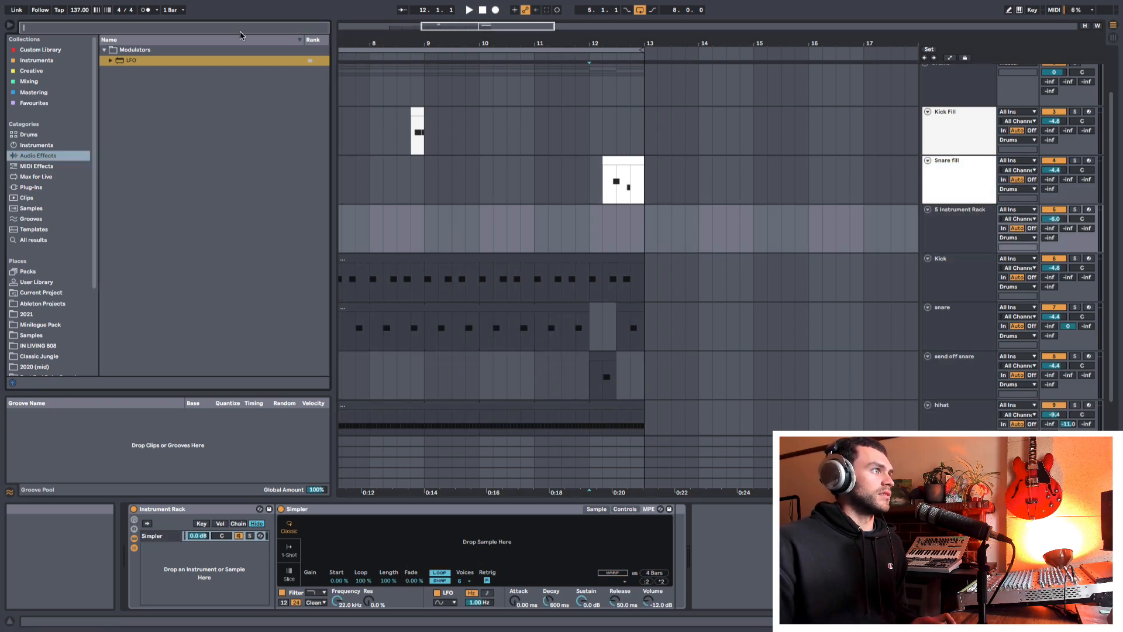
type("crash")
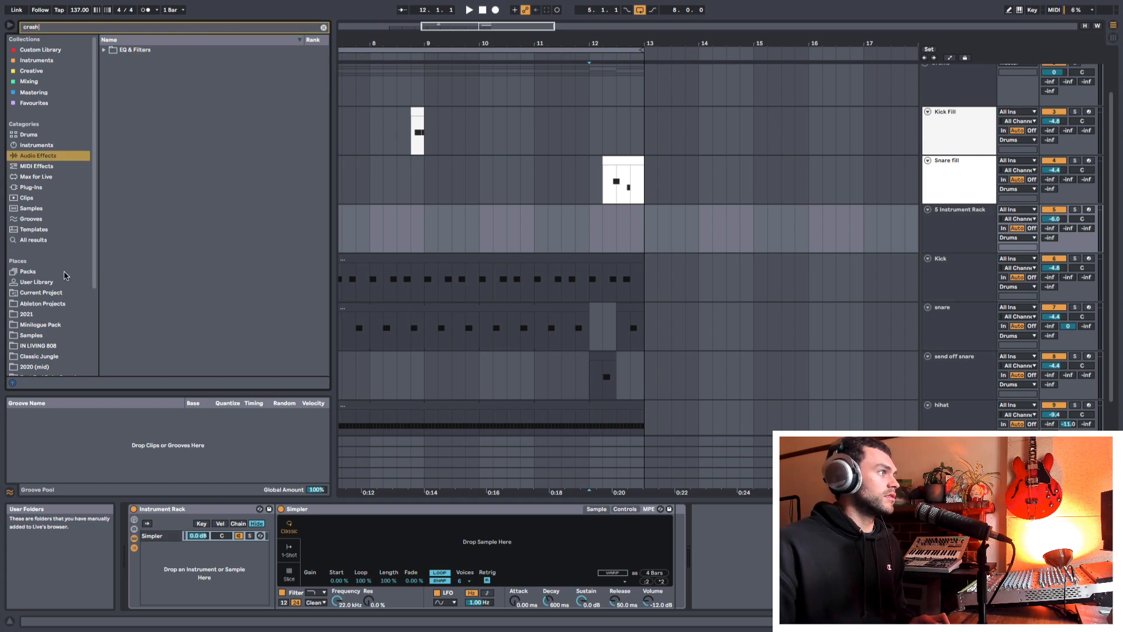
left_click(34, 240)
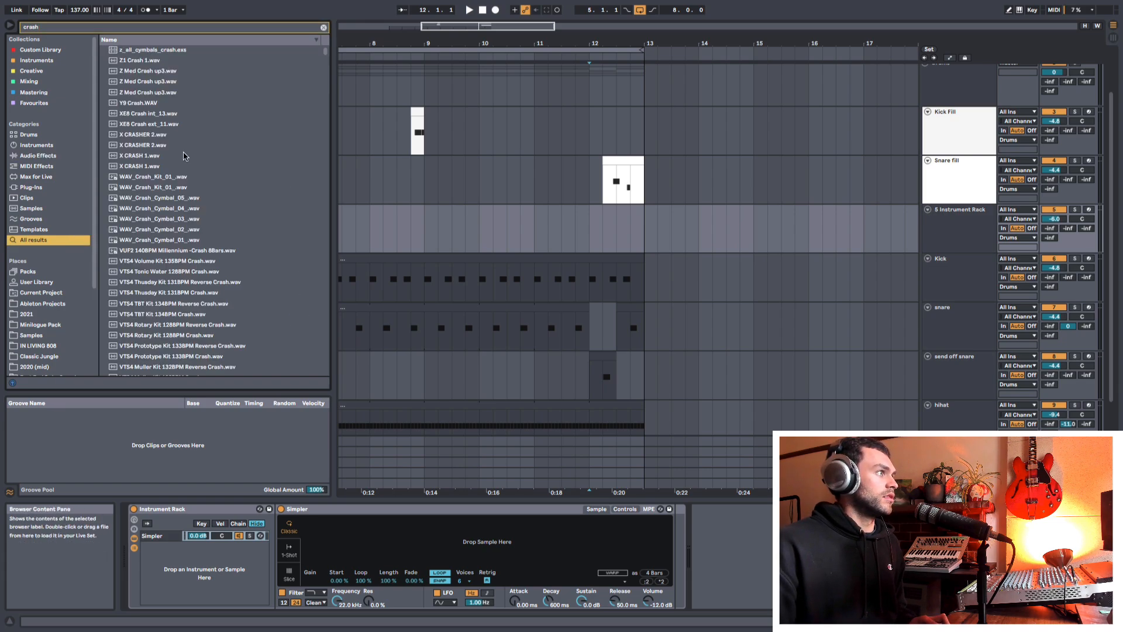
left_click(198, 212)
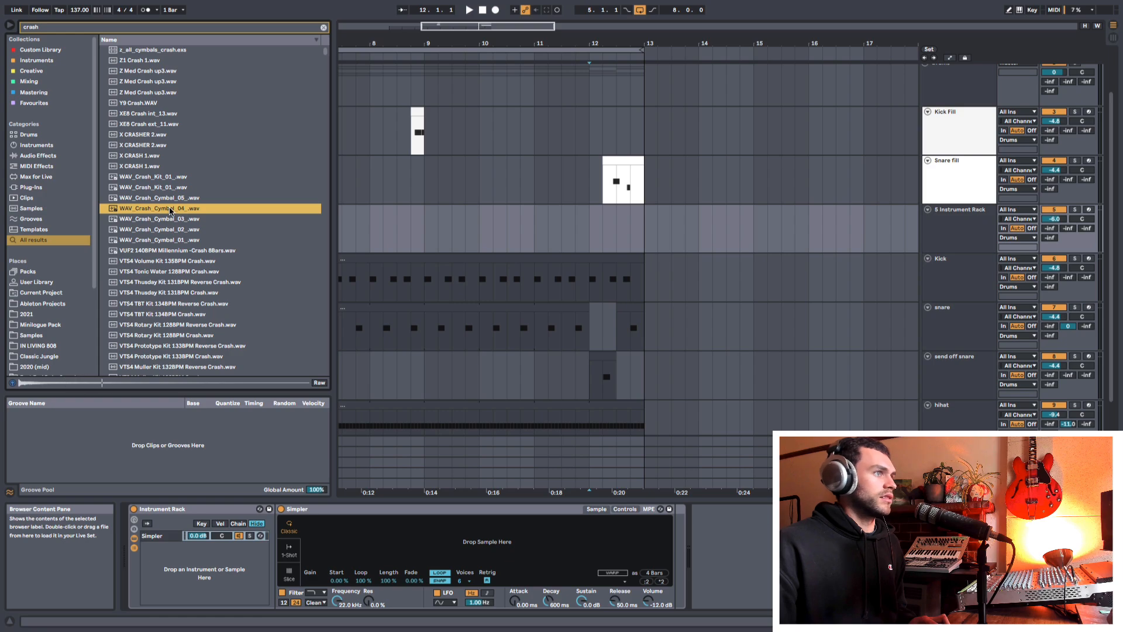
left_click_drag(170, 211, 538, 530)
Step: Create a MIDI clip from 12.1.1 to 12.3.1 with a C3 note lasting until 1.1.4, and set Simpler to 1-Shot playback
left_click_drag(589, 230, 626, 230)
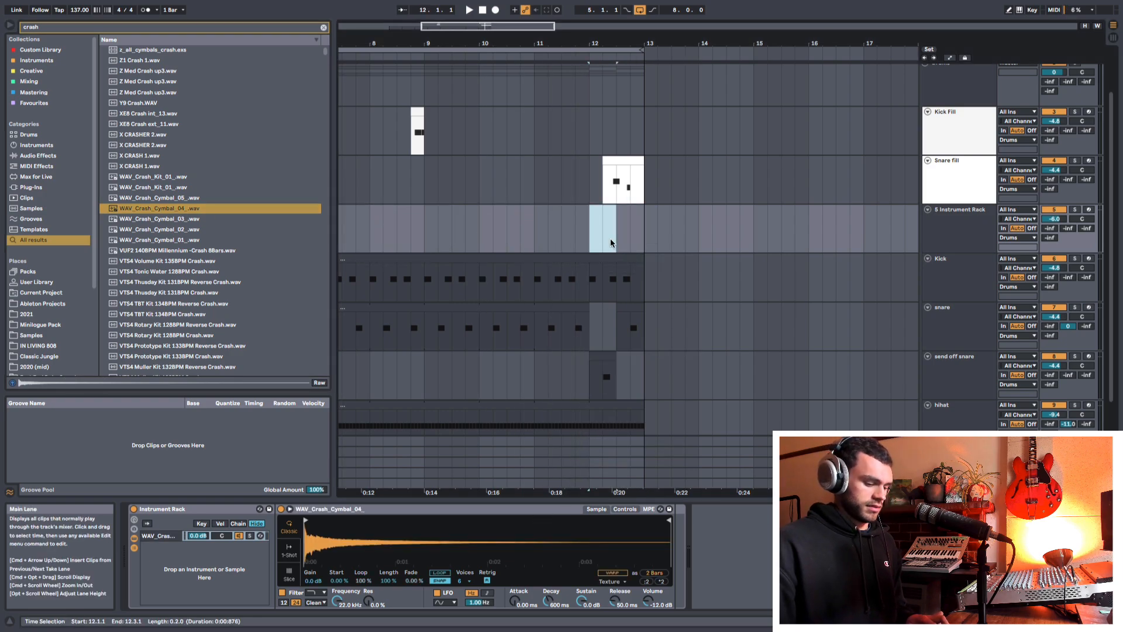
key("super+shift+m")
double_click(444, 514)
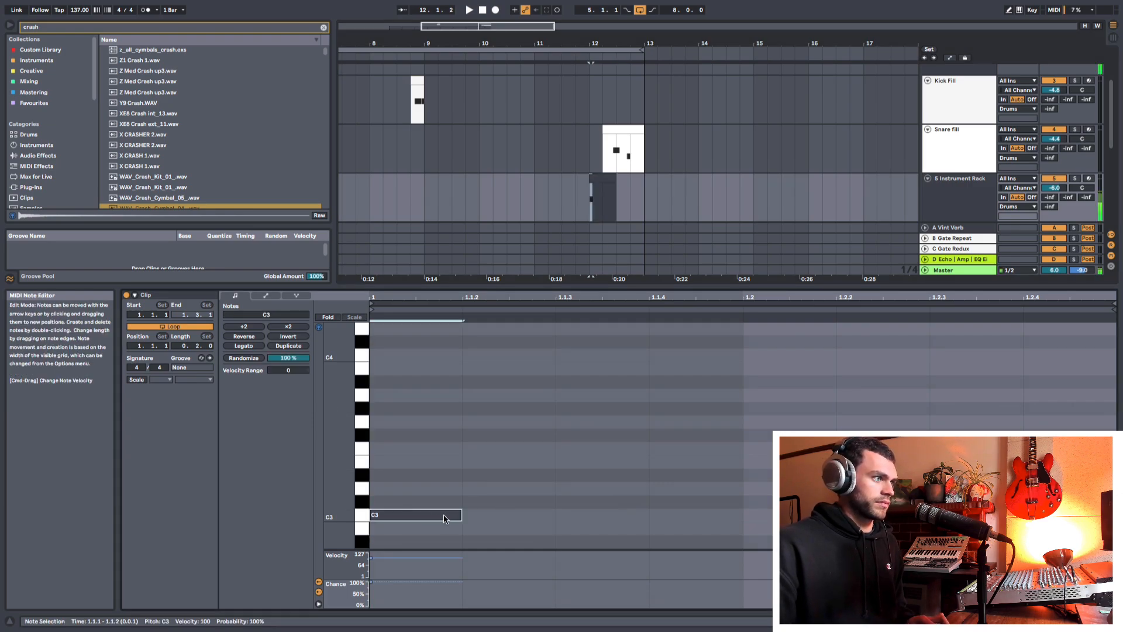
left_click_drag(461, 515, 651, 515)
key("shift+Tab")
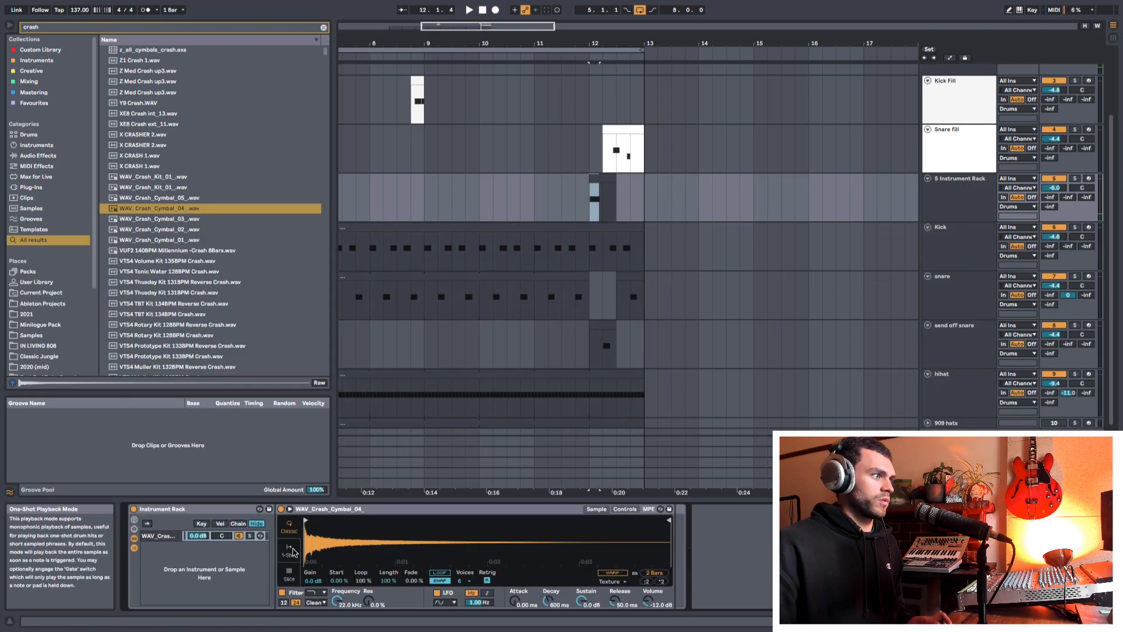
left_click(290, 550)
Step: Rename the crash track Crash Fill and assign its white track colour to its clip
left_click(849, 199)
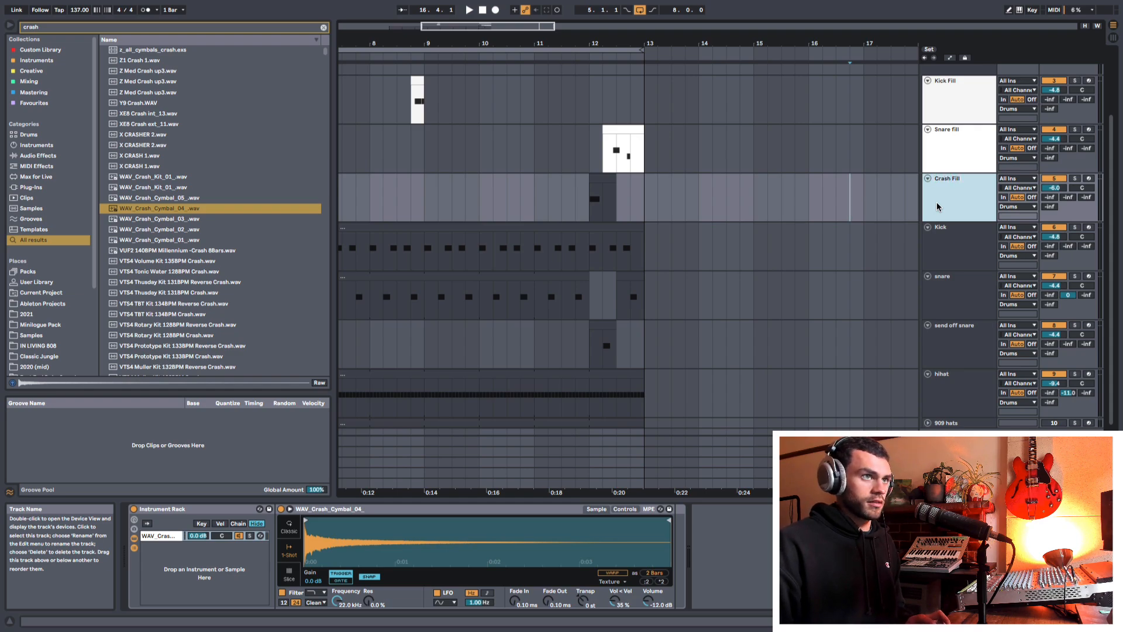
right_click(980, 198)
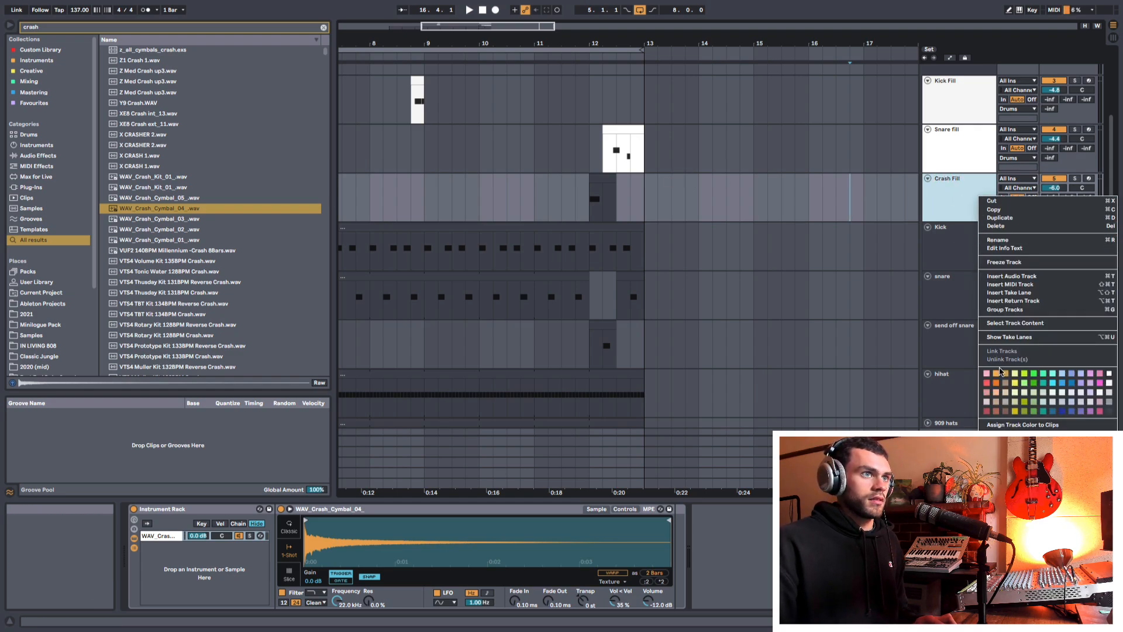
left_click(1033, 425)
Step: Copy the Gate sidechained from Ghost 1 from the Snare fill track to Crash Fill and audition the fill from 12.1.1
left_click(591, 150)
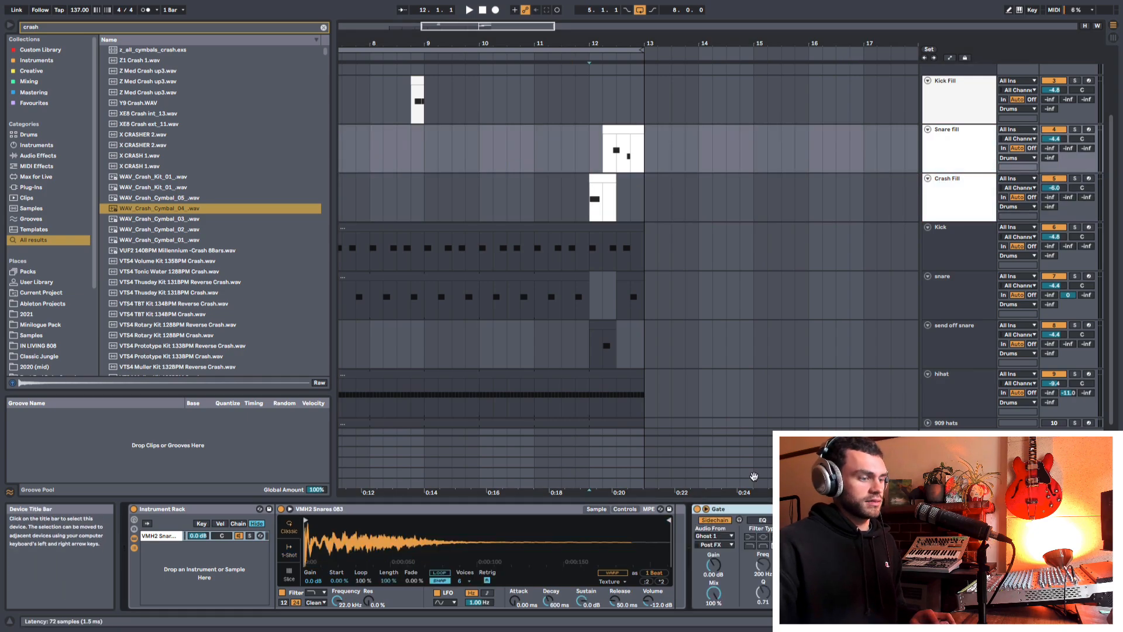
key("Down")
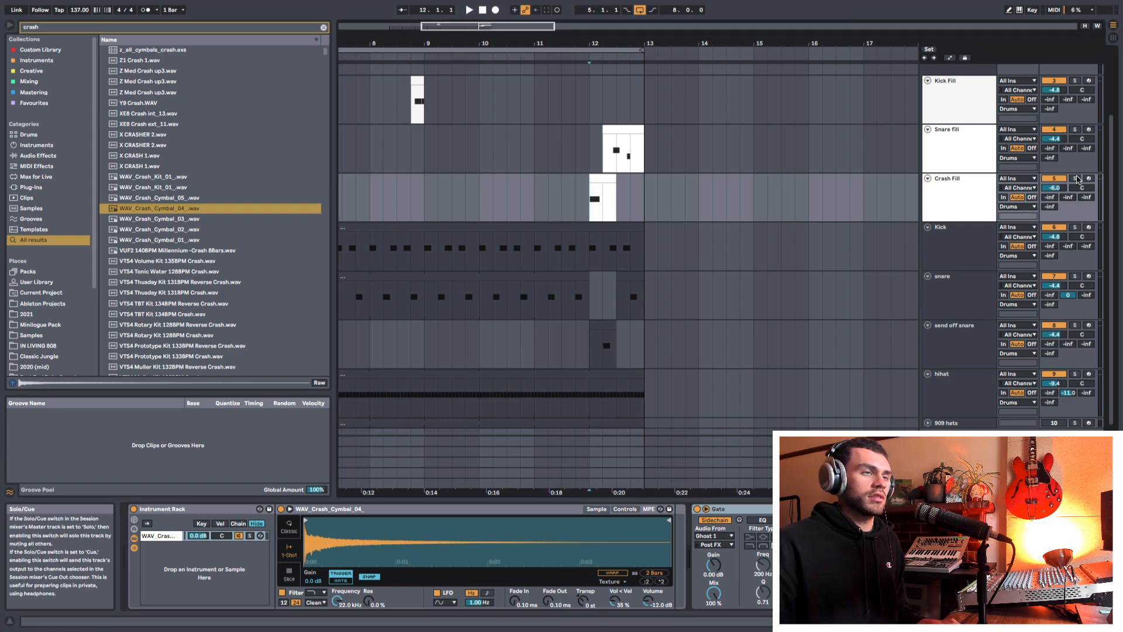
scroll(731, 152, "up", 3)
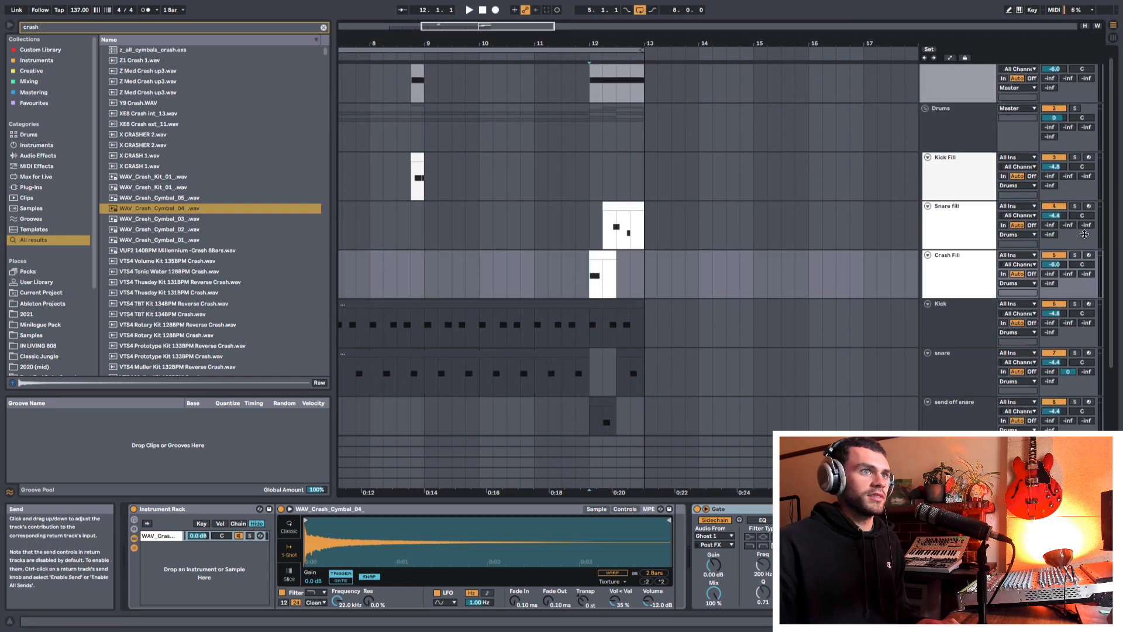
key("space")
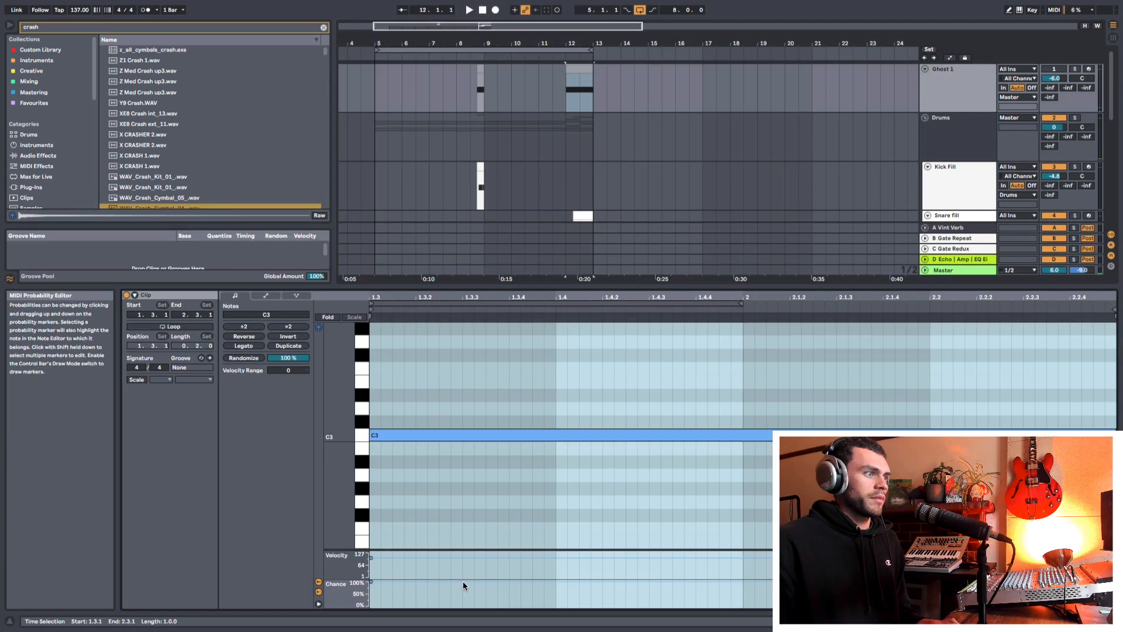
Step: Set the chance of the C3 note in Ghost 1's bar 12 clip to 65%
left_click_drag(464, 585, 464, 592)
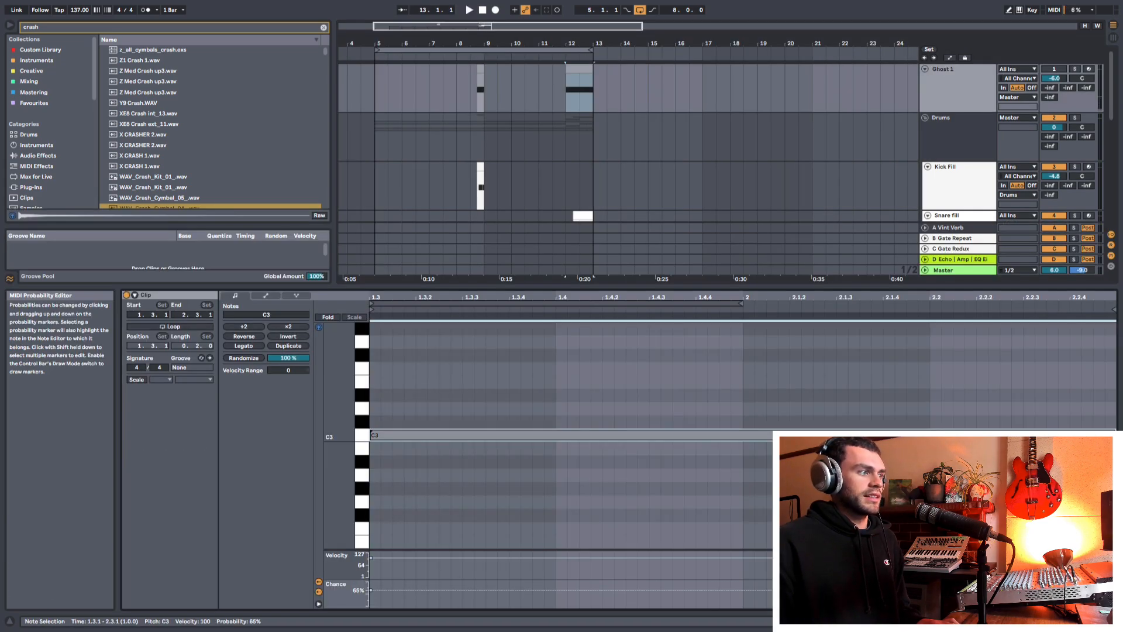
left_click(464, 591)
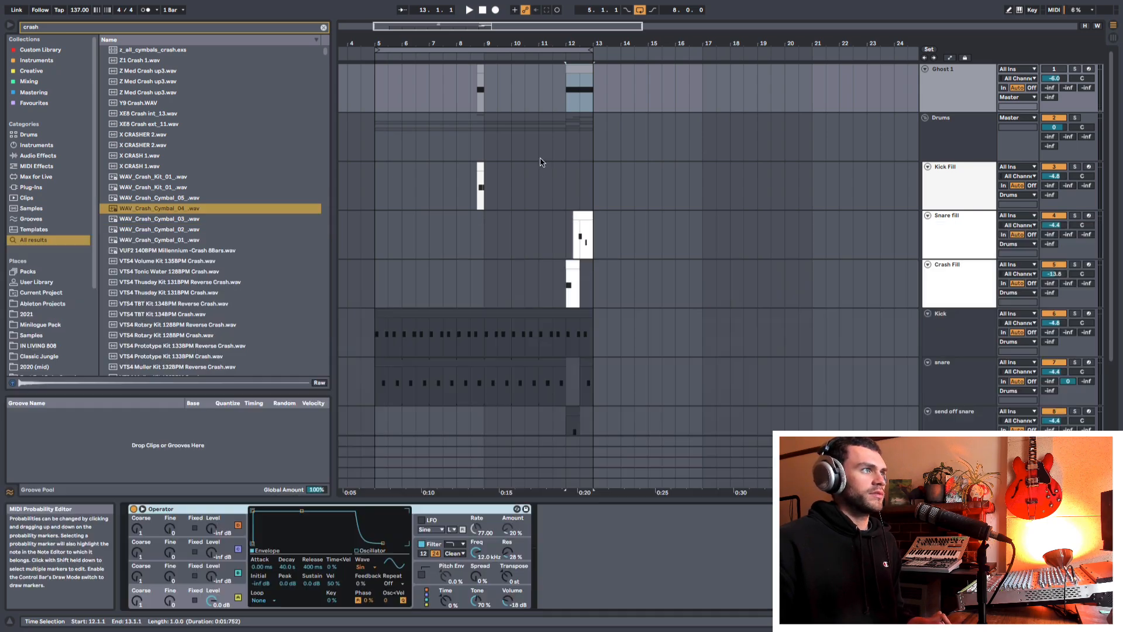
Step: Select the Kick Fill, Snare fill and Crash Fill tracks and fold them together
left_click_drag(457, 96, 481, 105)
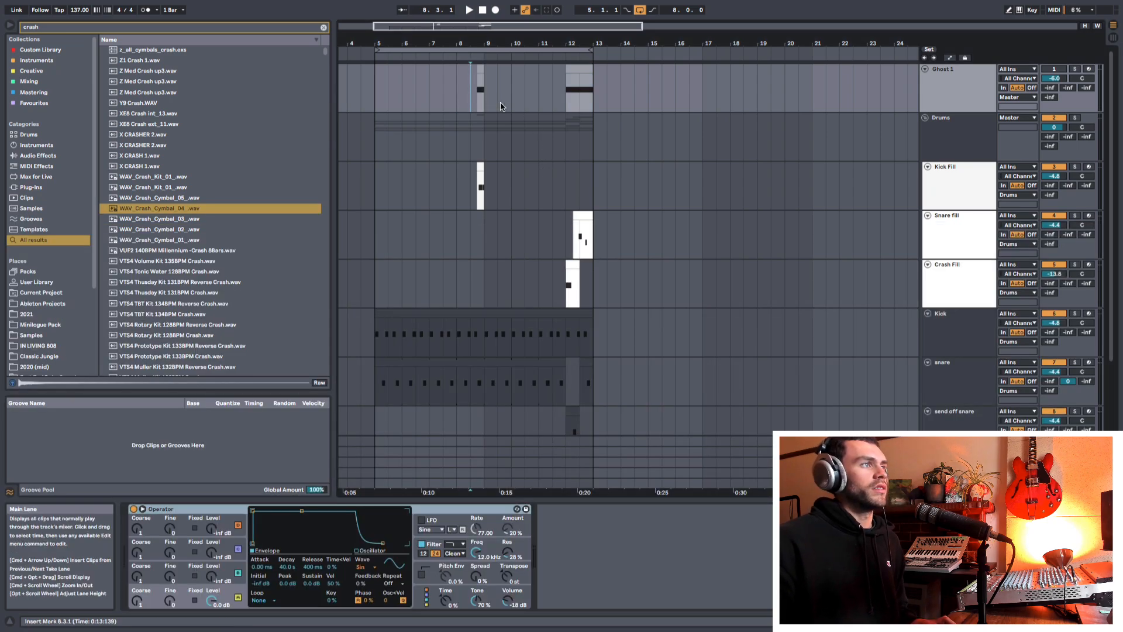
left_click(955, 186)
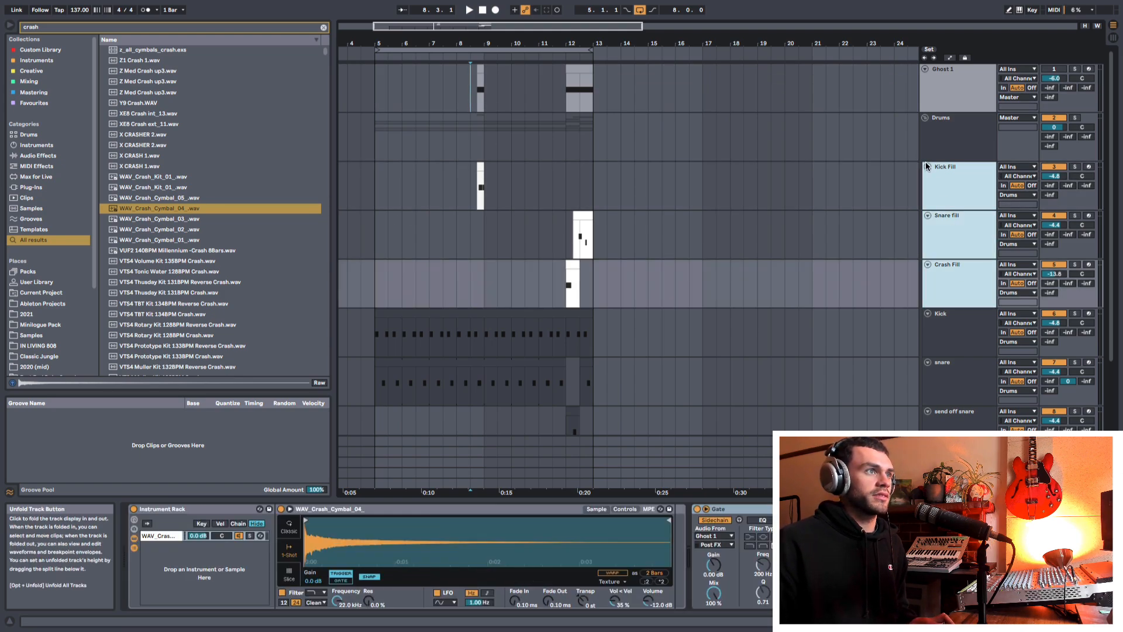
left_click(928, 166)
Step: Play the drums from 11.3.1 through the bar 12 fills to hear the probability-triggered ghost clip
left_click(567, 93)
key("space")
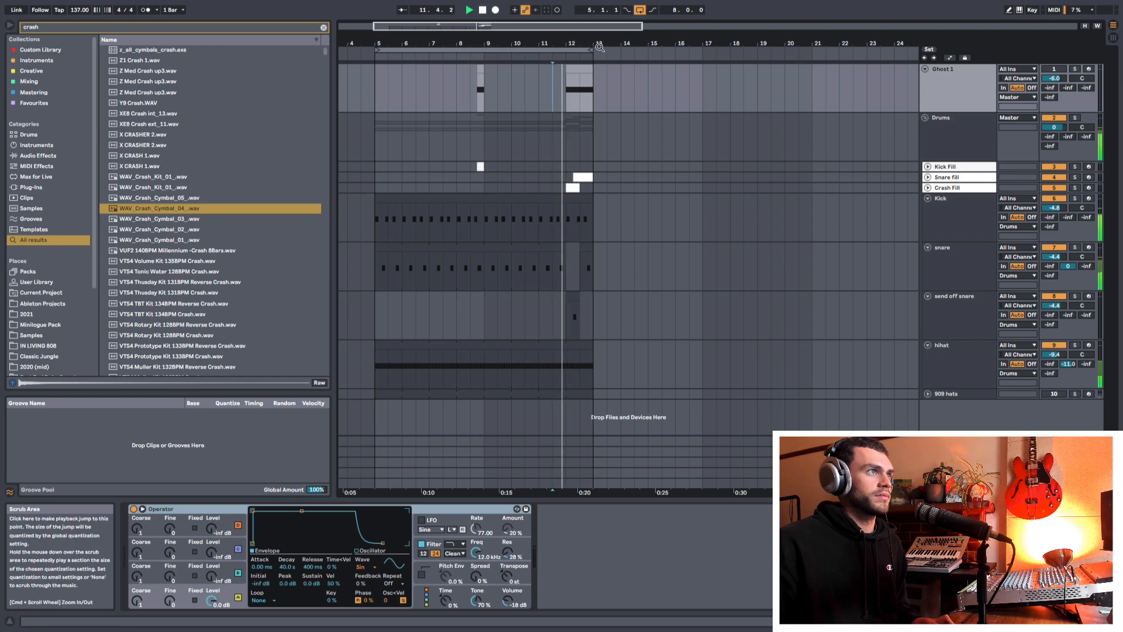
left_click_drag(595, 43, 596, 26)
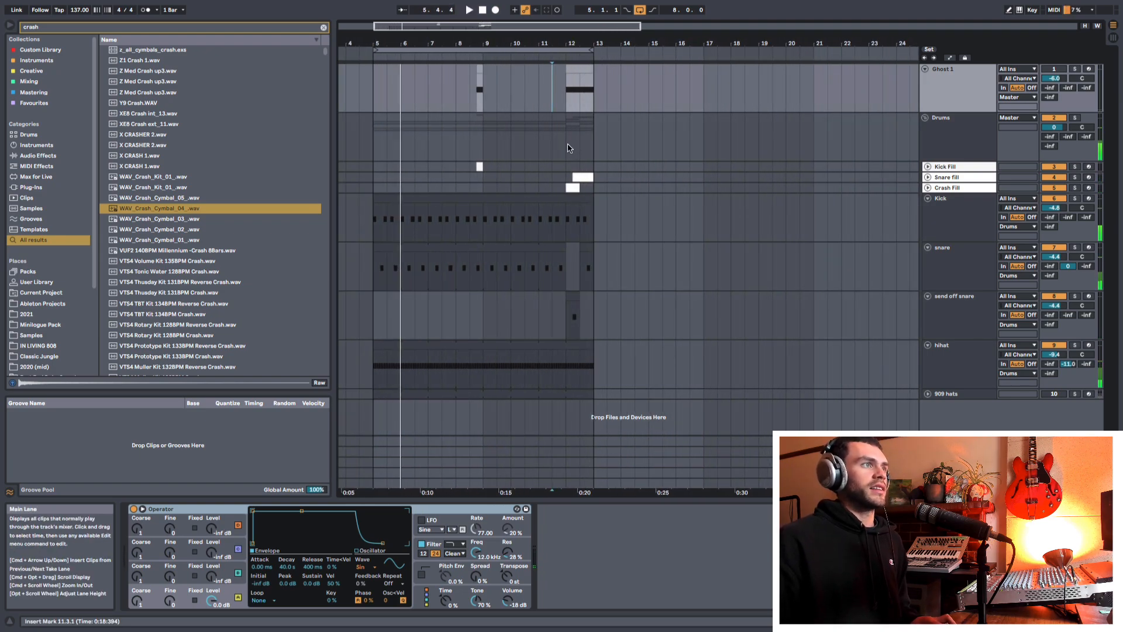
key("space")
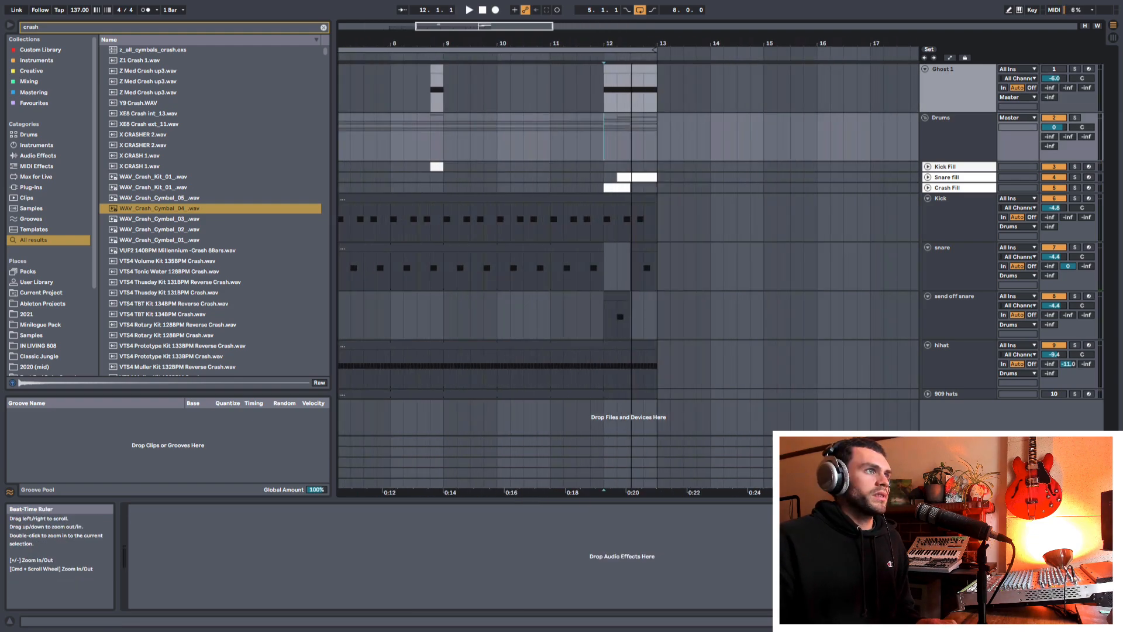
Step: Unfold the Kick track in the arrangement and select 11.4.1 to 13.1.1 in the Ghost 1 clip
mouse_move(631, 42)
left_mouse_down()
mouse_move(620, 49)
mouse_move(622, 29)
left_mouse_up()
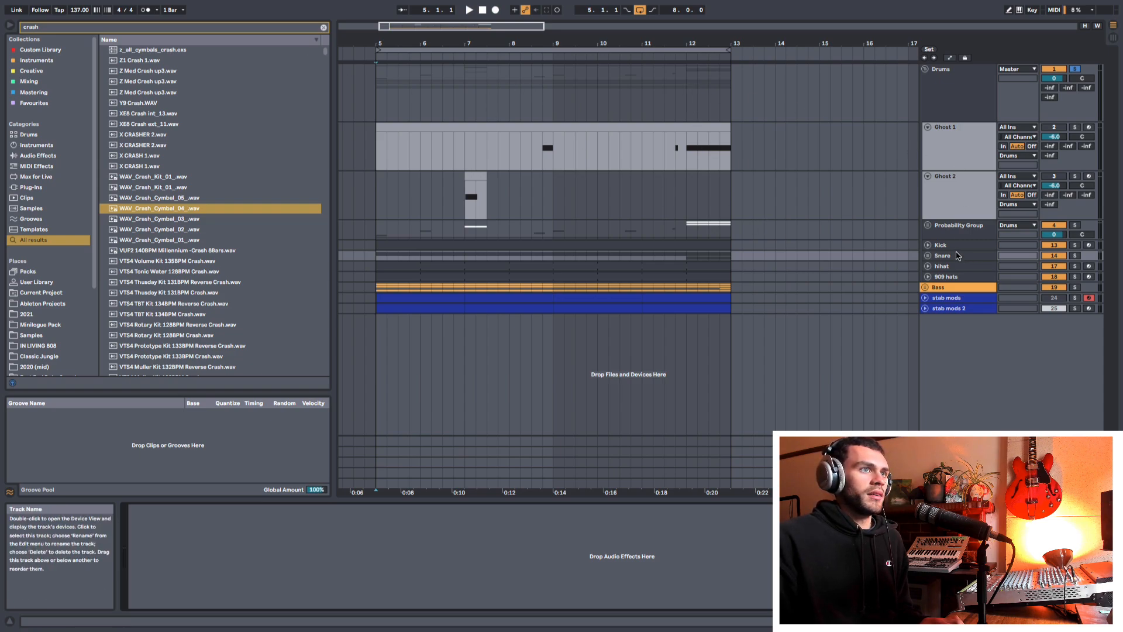
left_click(970, 309)
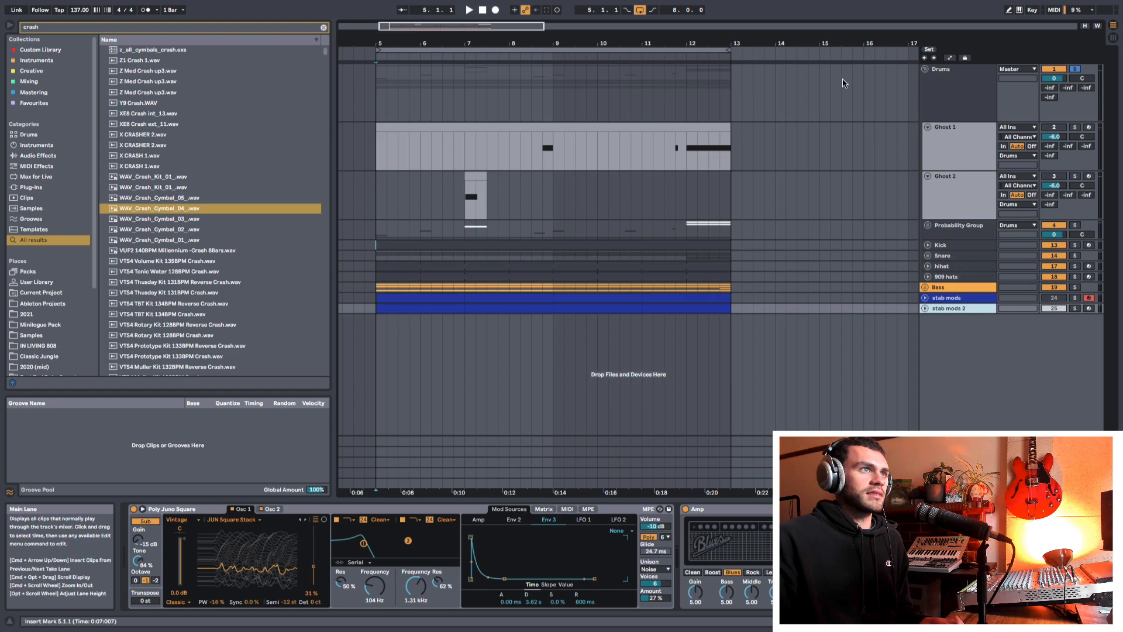
left_click_drag(569, 47, 609, 44)
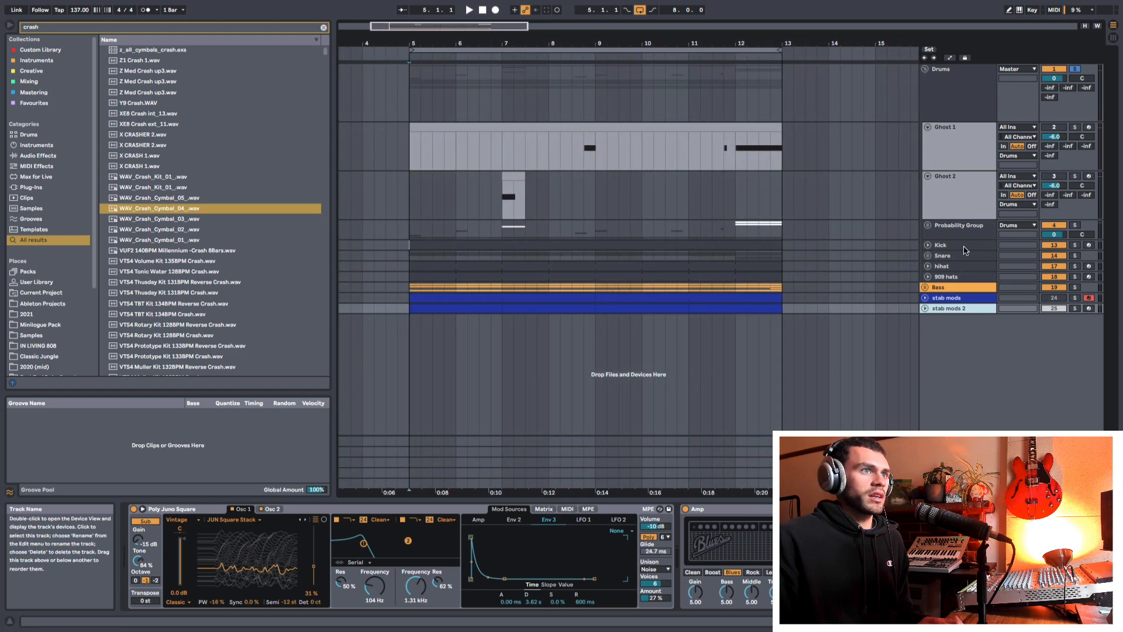
left_click(955, 247)
left_click(928, 246)
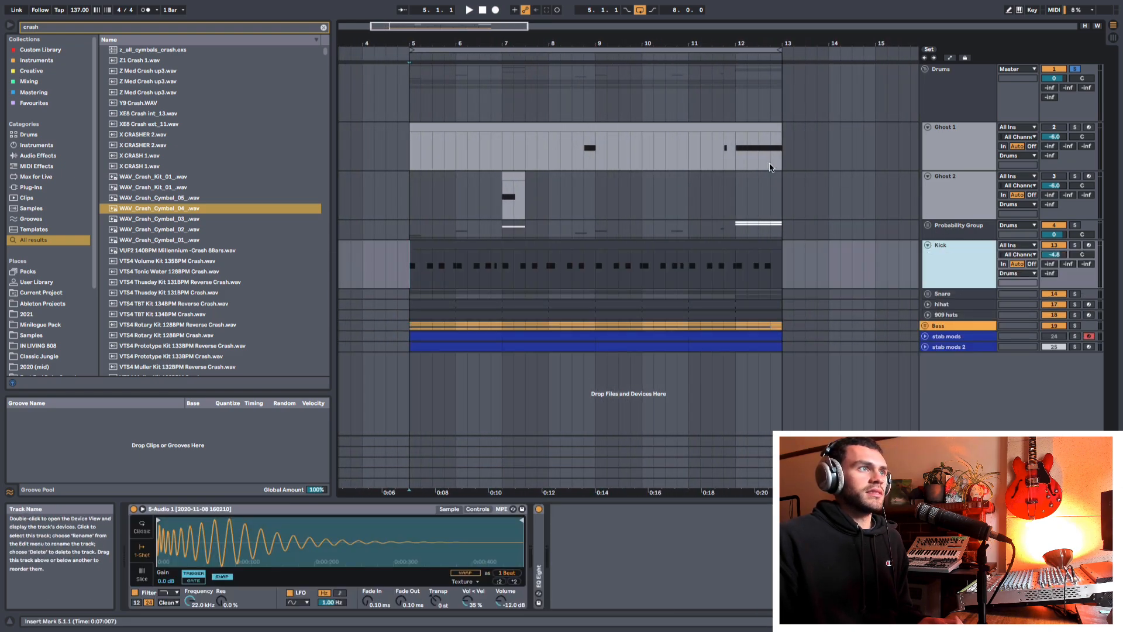
left_click_drag(722, 155, 788, 157)
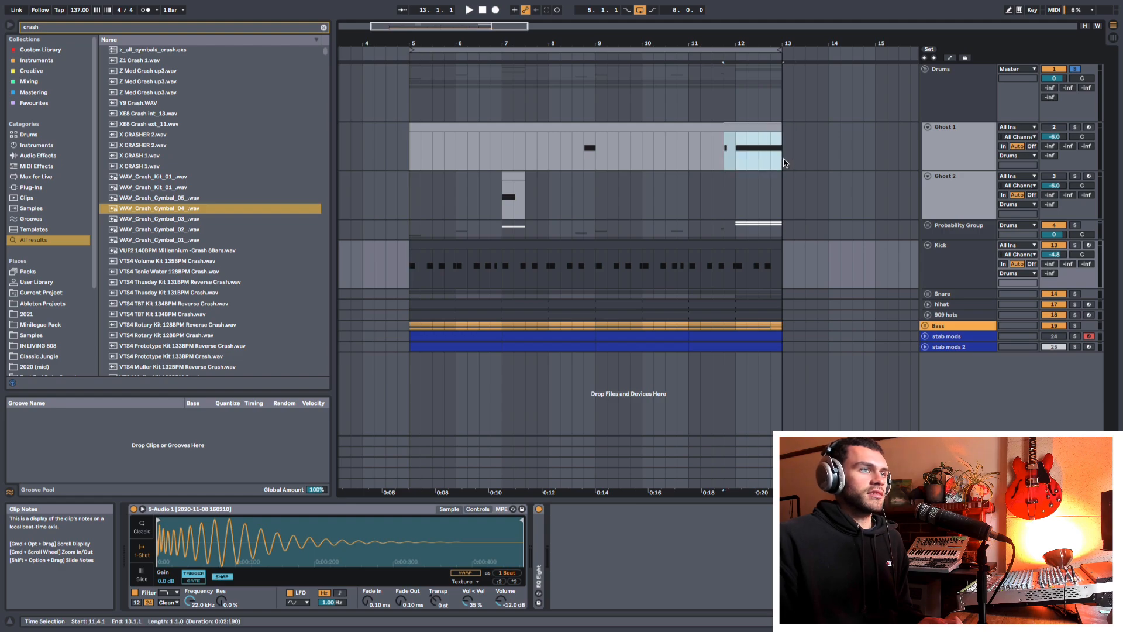
Step: Open the Kick clip's notes to examine their chance values and play the soloed Kick from 5.1.1
left_click(933, 250)
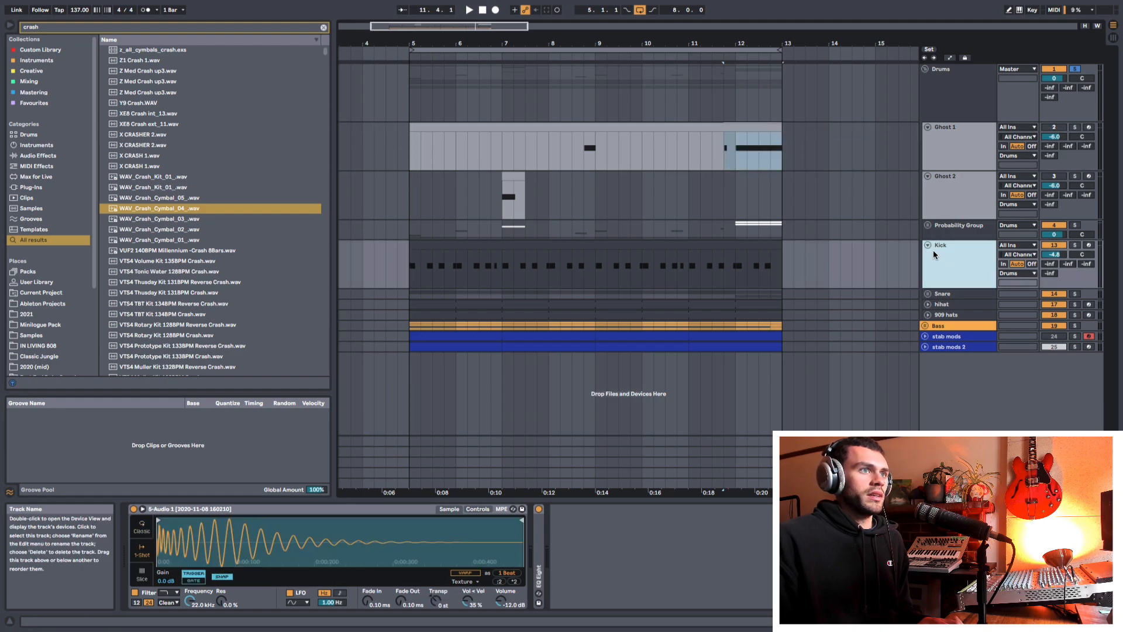
double_click(695, 254)
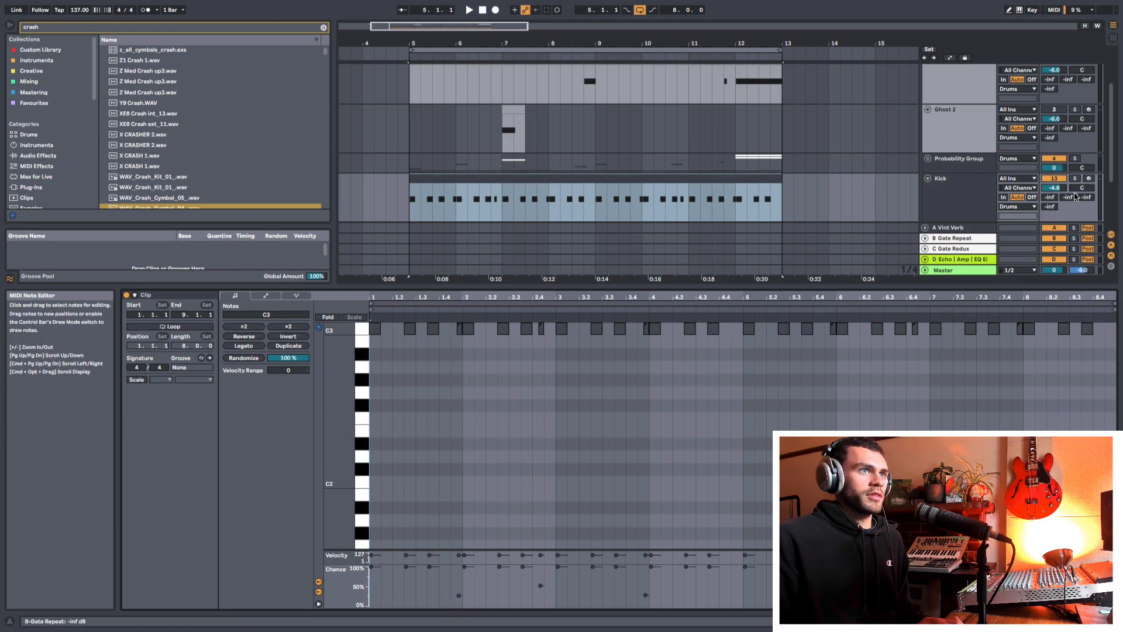
key("space")
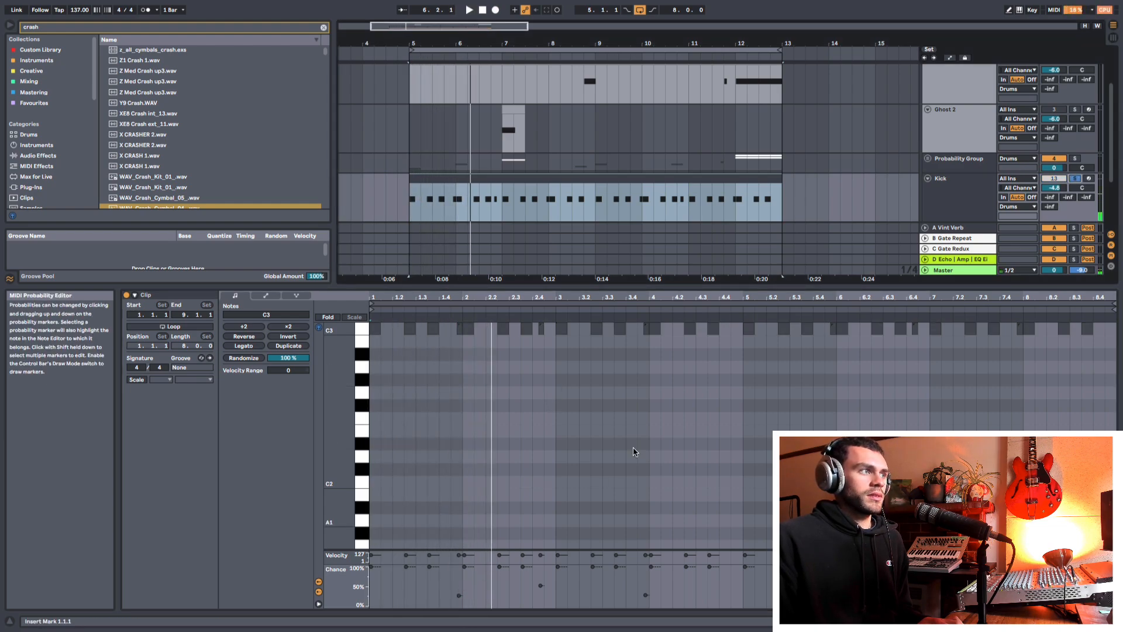
Step: Unfold the Probability Group and inspect the devices on its Kicks, open hat and fx echo tracks
scroll(927, 97, "down", 10)
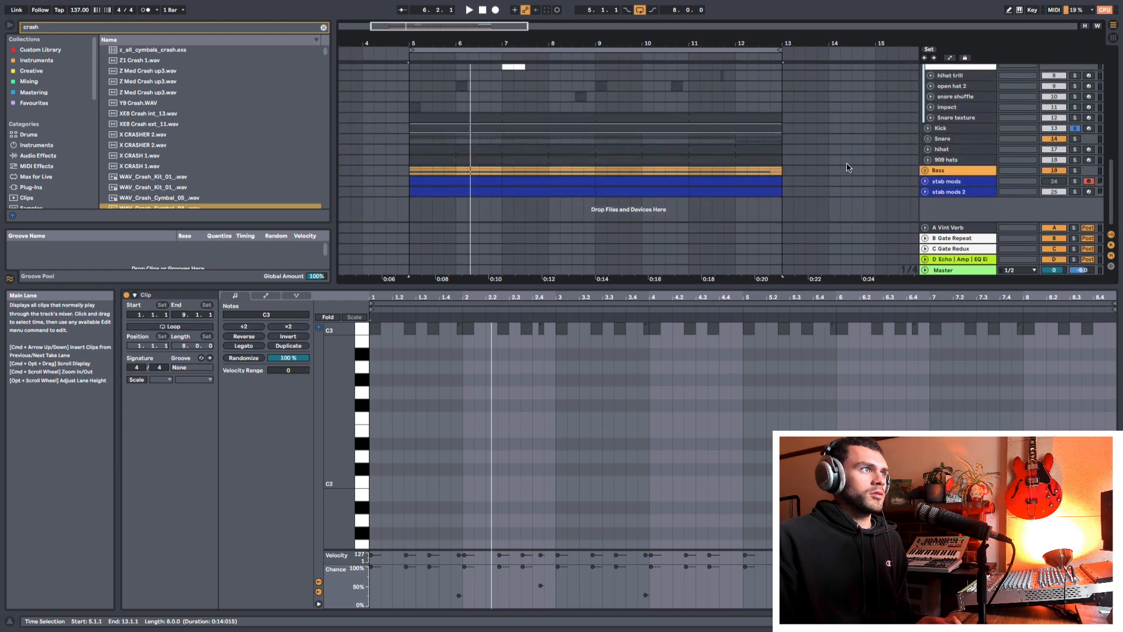
scroll(830, 158, "up", 6)
key("shift+Tab")
scroll(828, 164, "up", 3)
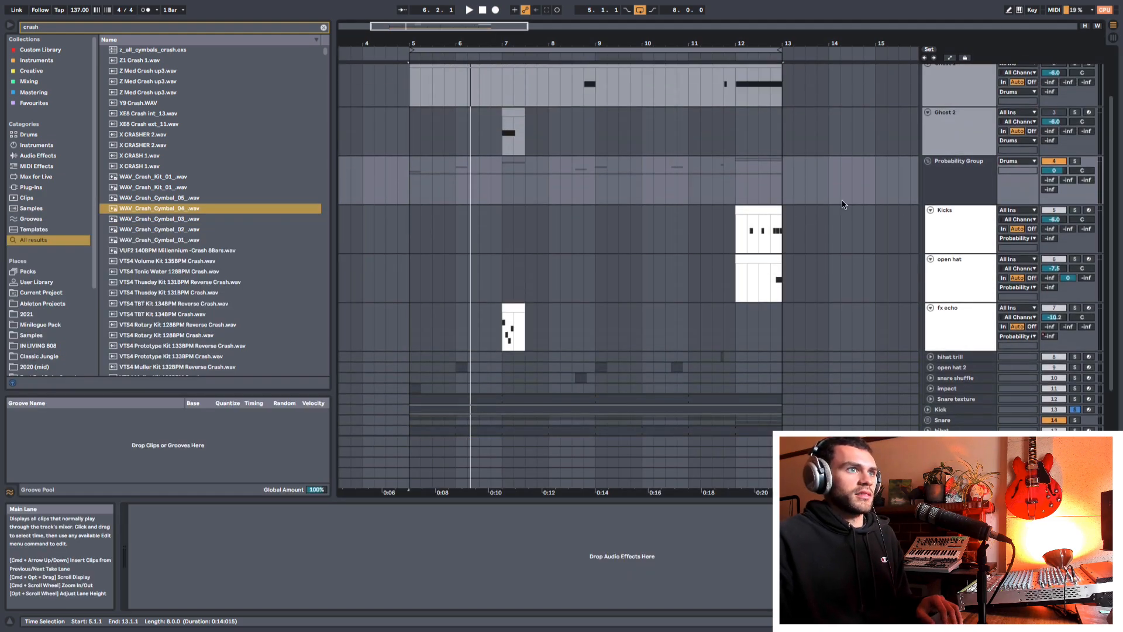
left_click(961, 241)
left_click(961, 275)
left_click(963, 308)
left_click(953, 289)
left_click(952, 237)
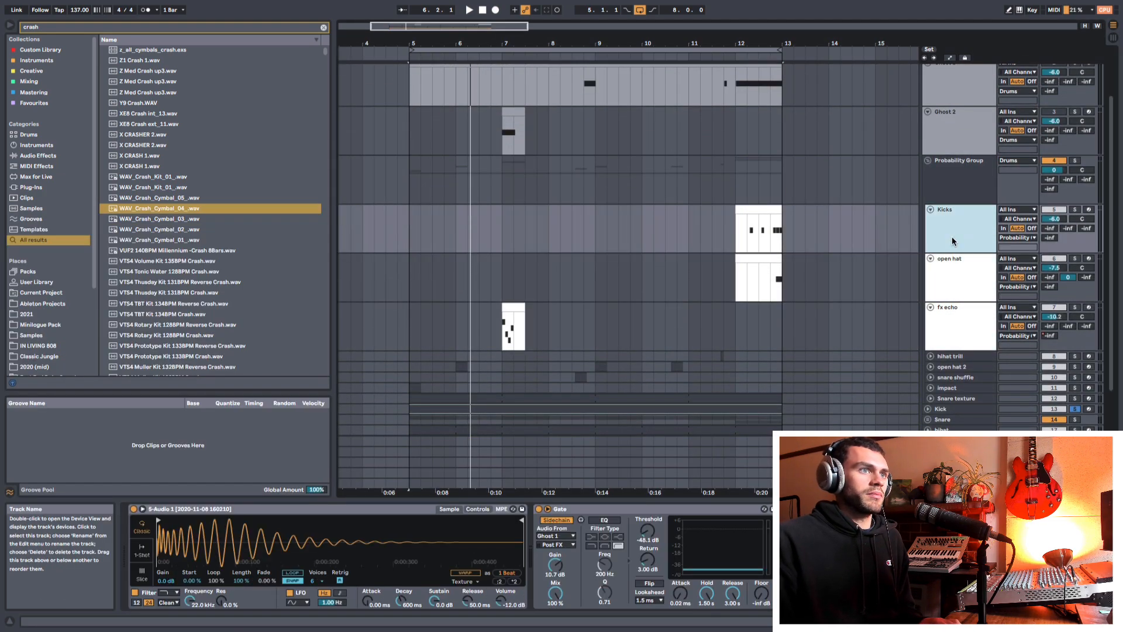
Step: Select the last beat of the open hat clip, from 12.4.1 to 13.1.1
scroll(789, 221, "up", 3)
scroll(782, 258, "down", 2)
left_click_drag(773, 288, 782, 298)
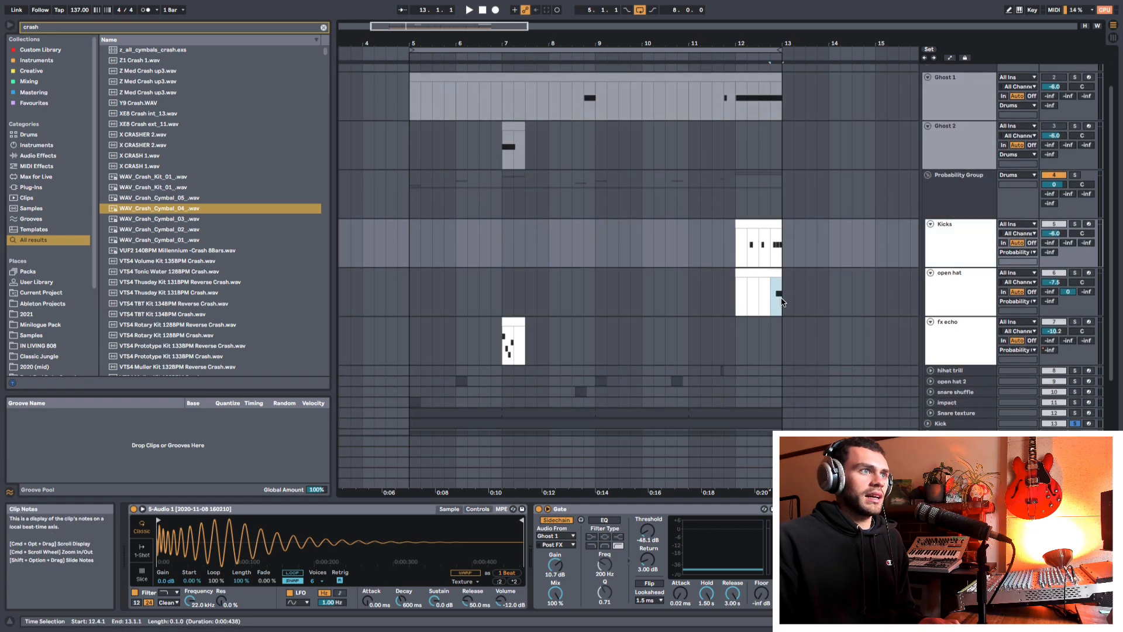
Step: Select the tracks from hihat trill through Snare texture and unfold them together
scroll(702, 319, "down", 4)
left_click(960, 292)
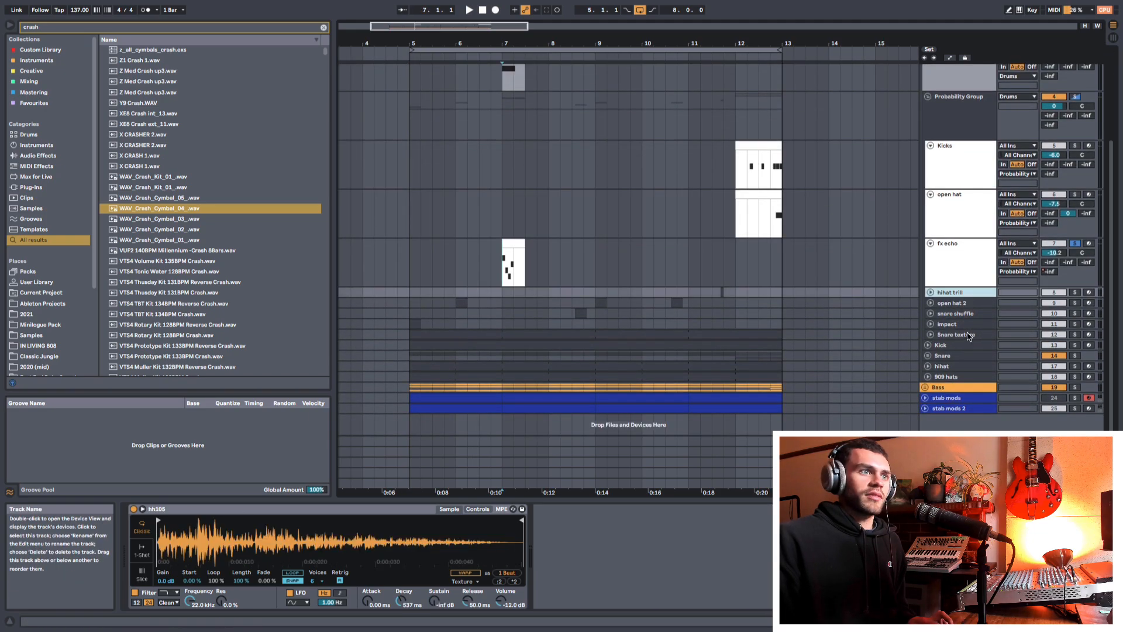
left_click(968, 336, "shift")
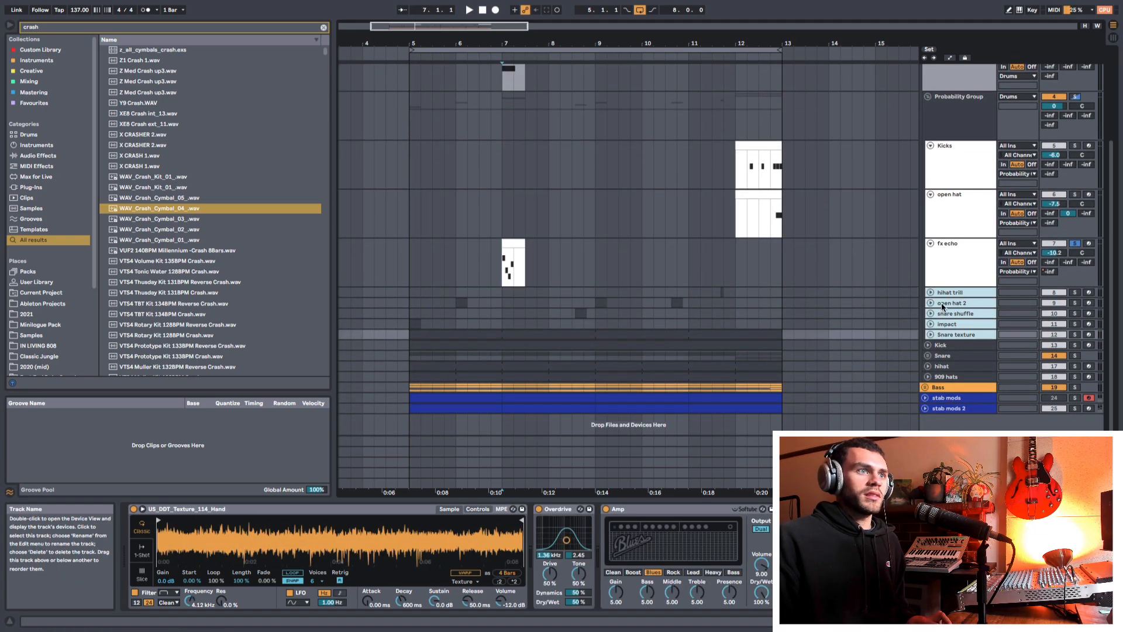
left_click(931, 291)
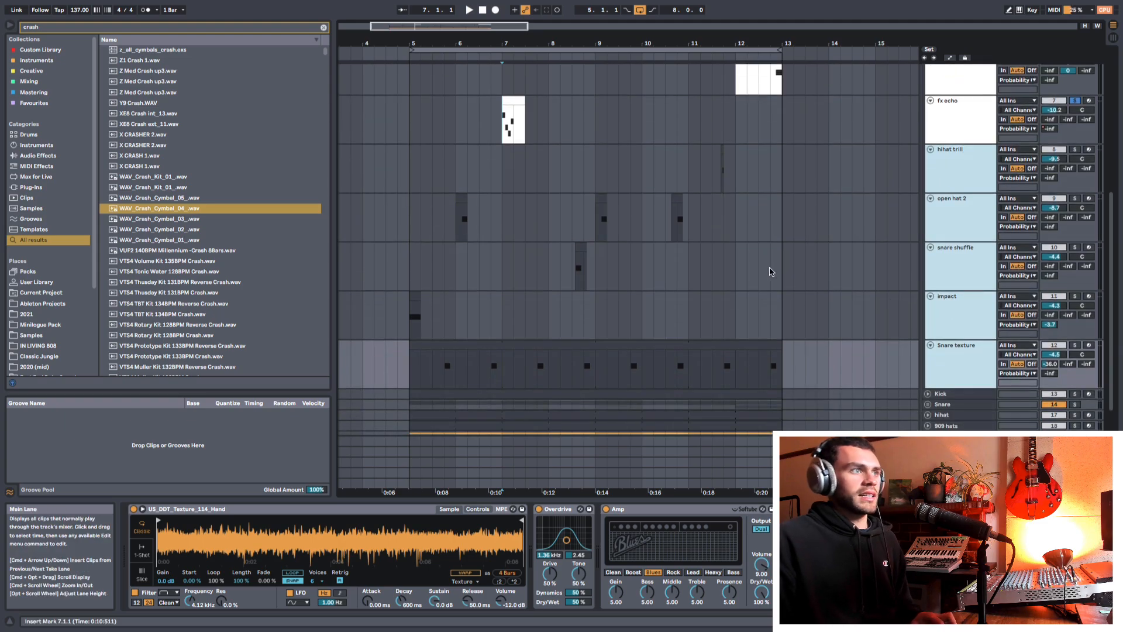
Step: Examine the chance of the C3 note in open hat 2's first clip at bar 6 and the track's devices
left_click_drag(458, 235, 545, 237)
key("shift+Tab")
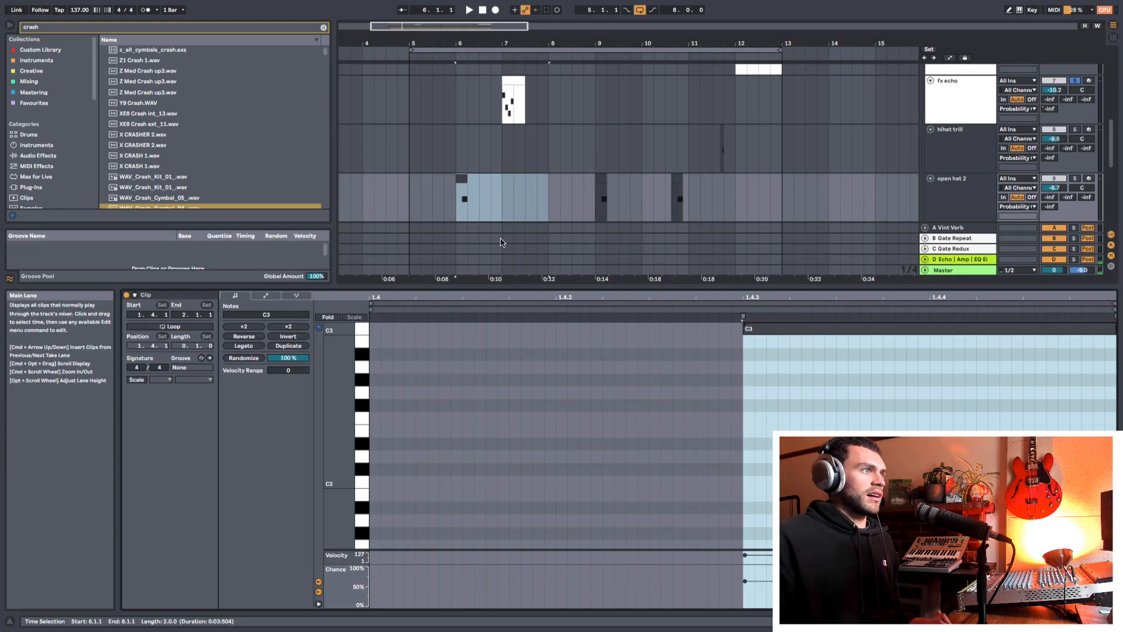
left_click(745, 581)
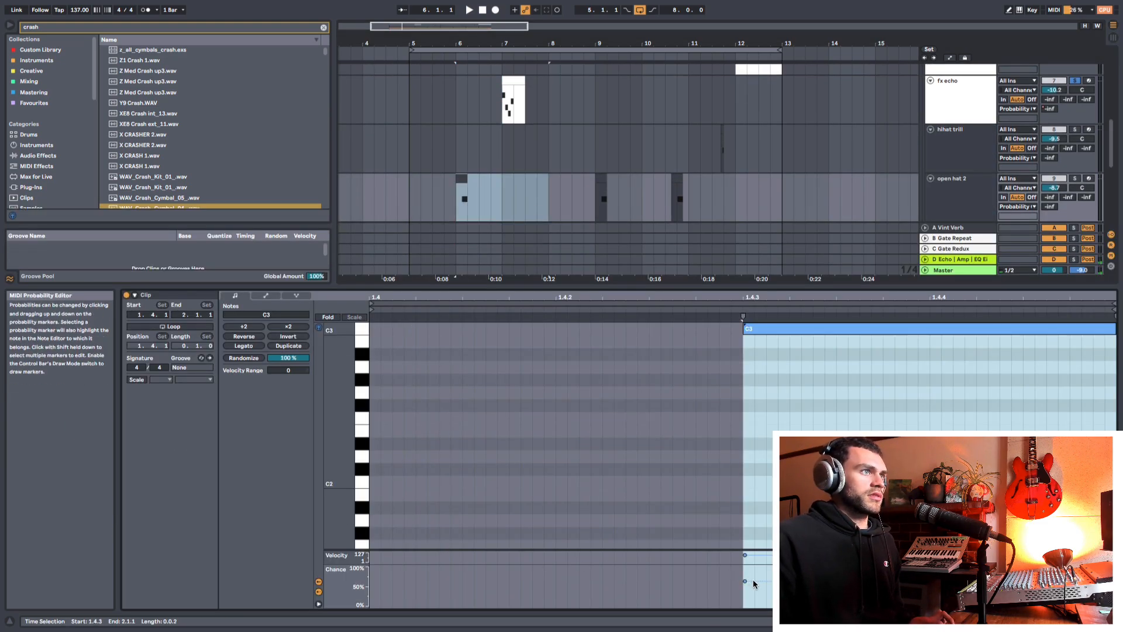
key("shift+Tab")
left_click_drag(457, 198, 493, 200)
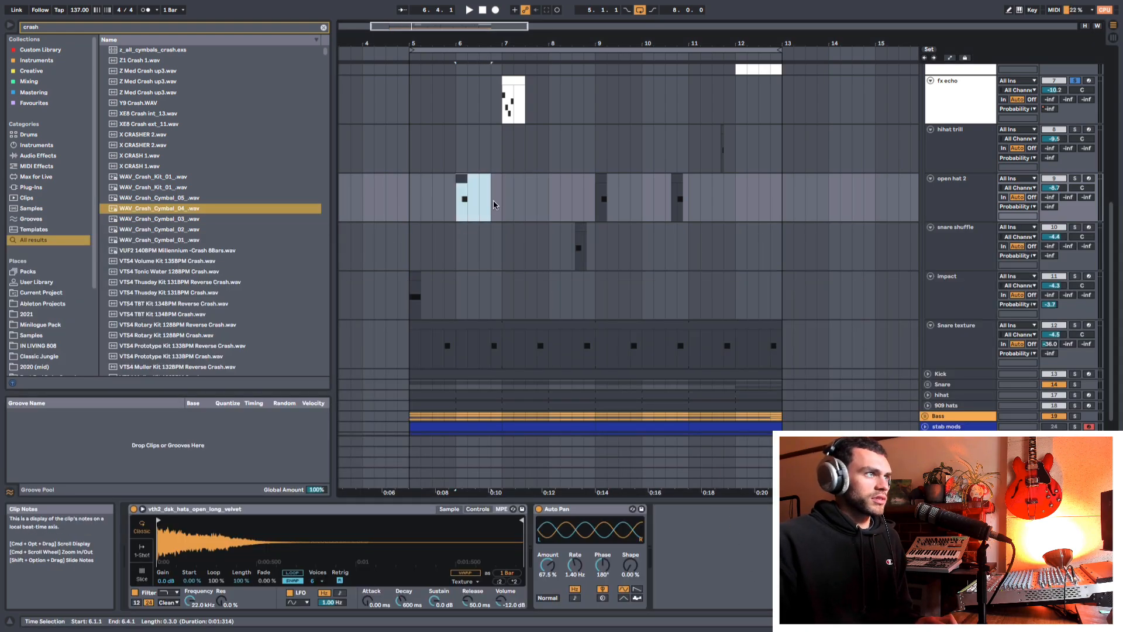
scroll(946, 190, "up", 2)
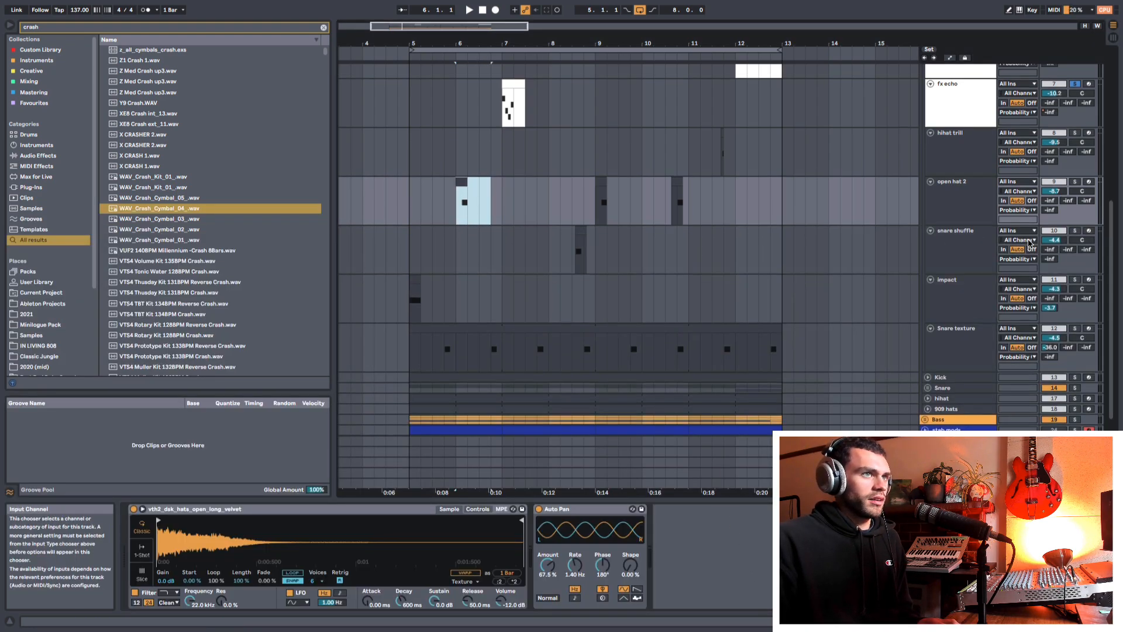
left_click(946, 190)
Step: Solo the Drums group and play the arrangement from 5.1.1
scroll(960, 234, "up", 5)
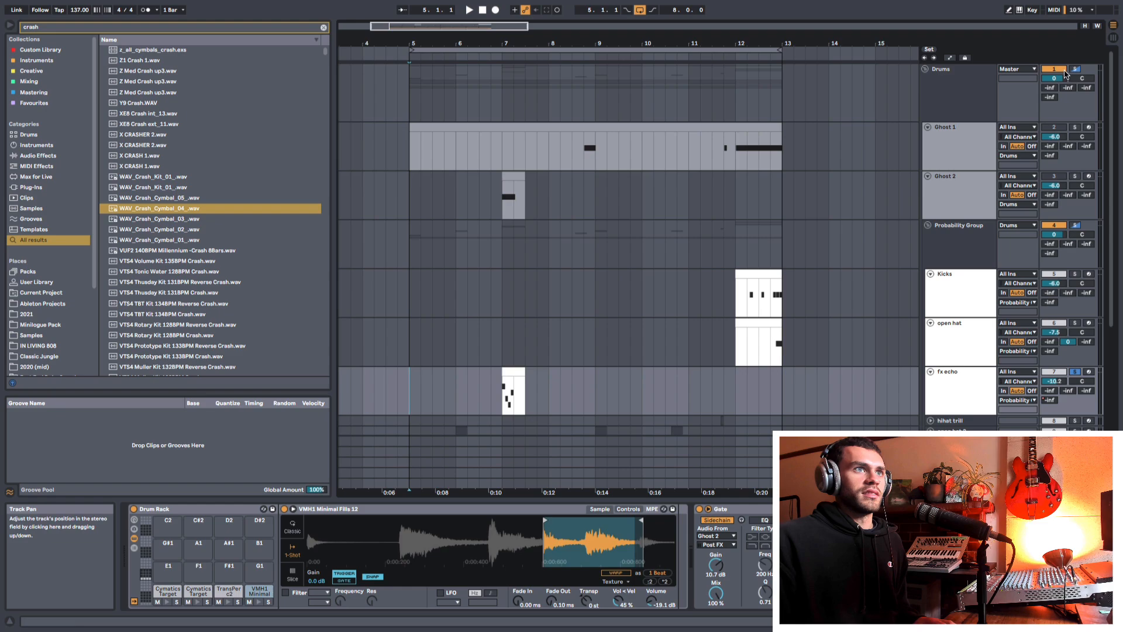
left_click(1073, 70)
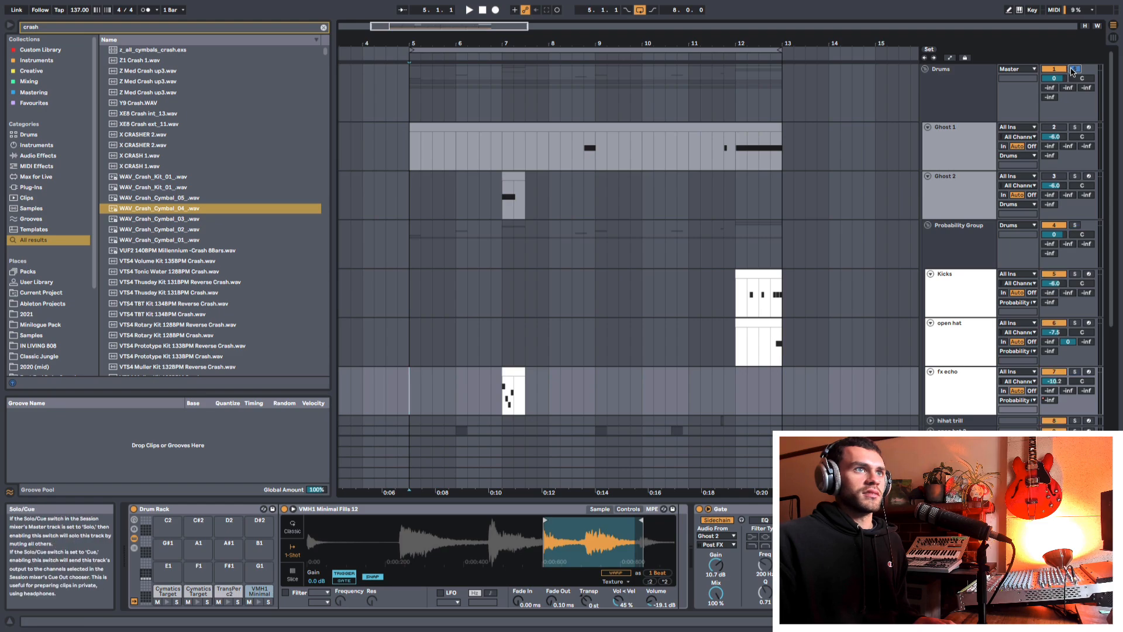
key("space")
scroll(535, 150, "down", 4)
key("space")
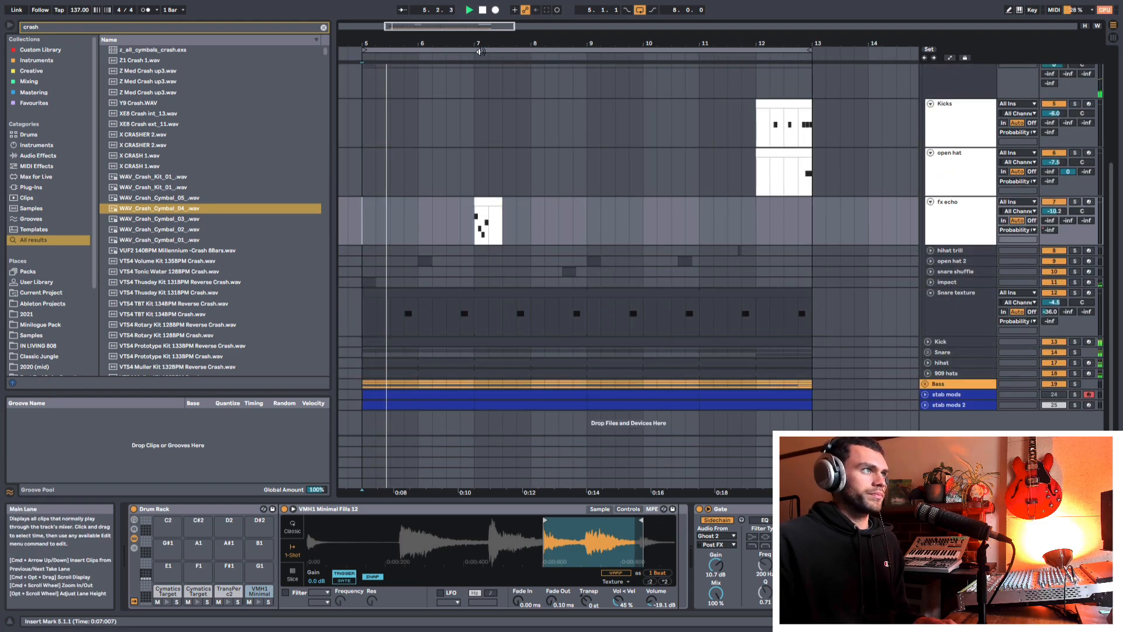
Step: Follow the drum playback past the fx echo clip at bar 7 to the Kicks and open hat fills in bar 12
left_click_drag(479, 51, 476, 45)
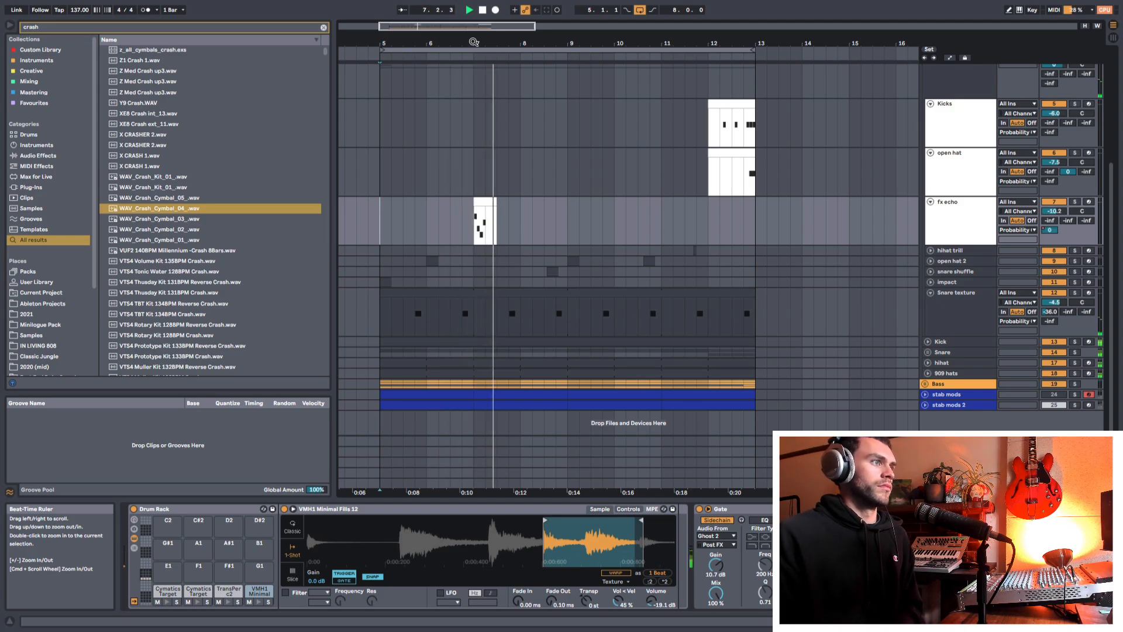
scroll(569, 120, "up", 5)
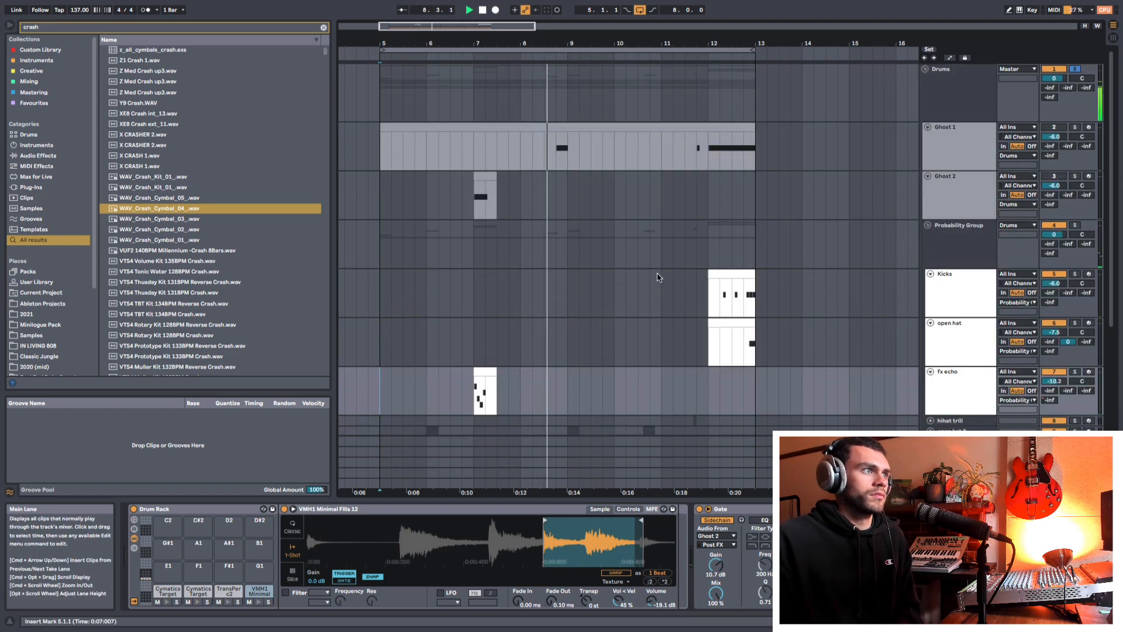
left_click_drag(574, 40, 504, 39)
scroll(650, 139, "down", 3)
scroll(648, 168, "up", 3)
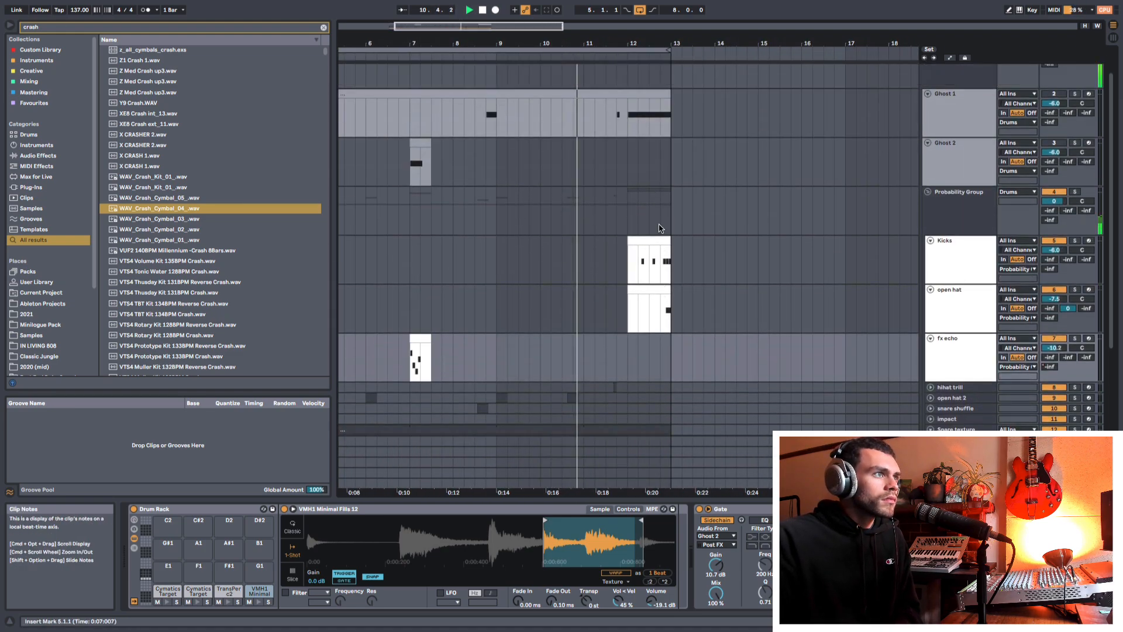
scroll(650, 197, "down", 1)
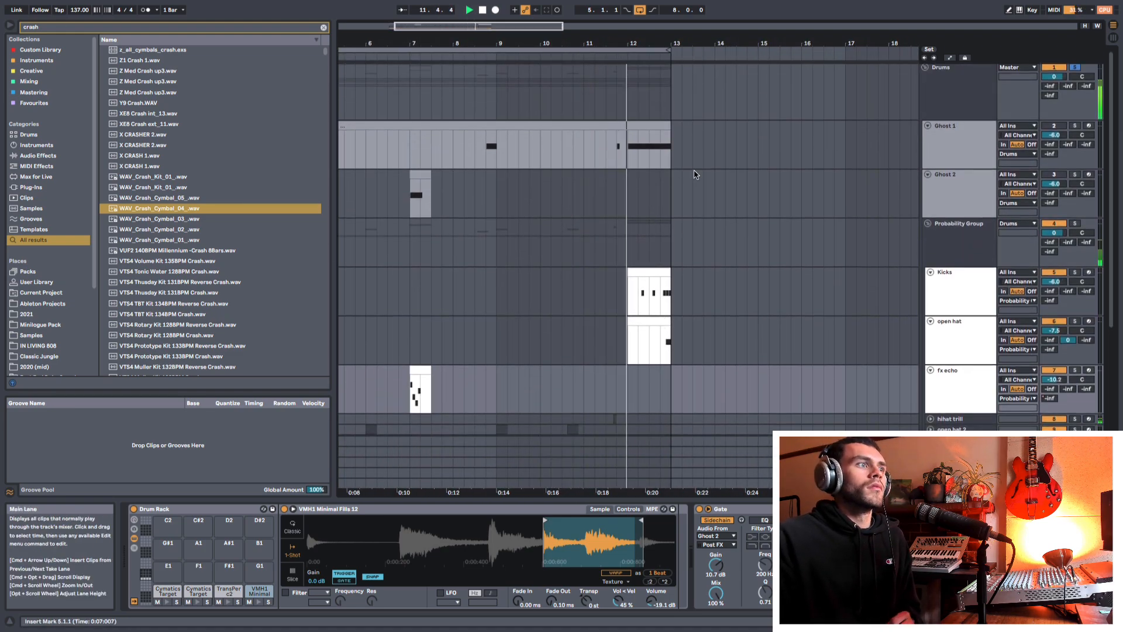
scroll(712, 184, "down", 1)
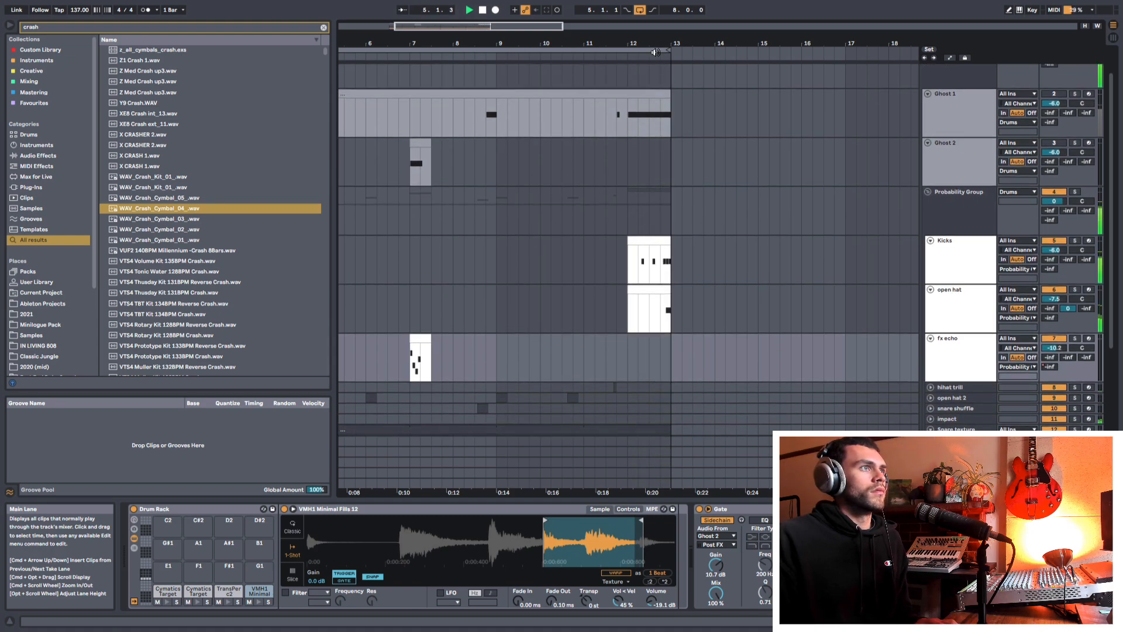
mouse_move(503, 43)
left_mouse_down()
mouse_move(497, 20)
mouse_move(521, 42)
left_mouse_up()
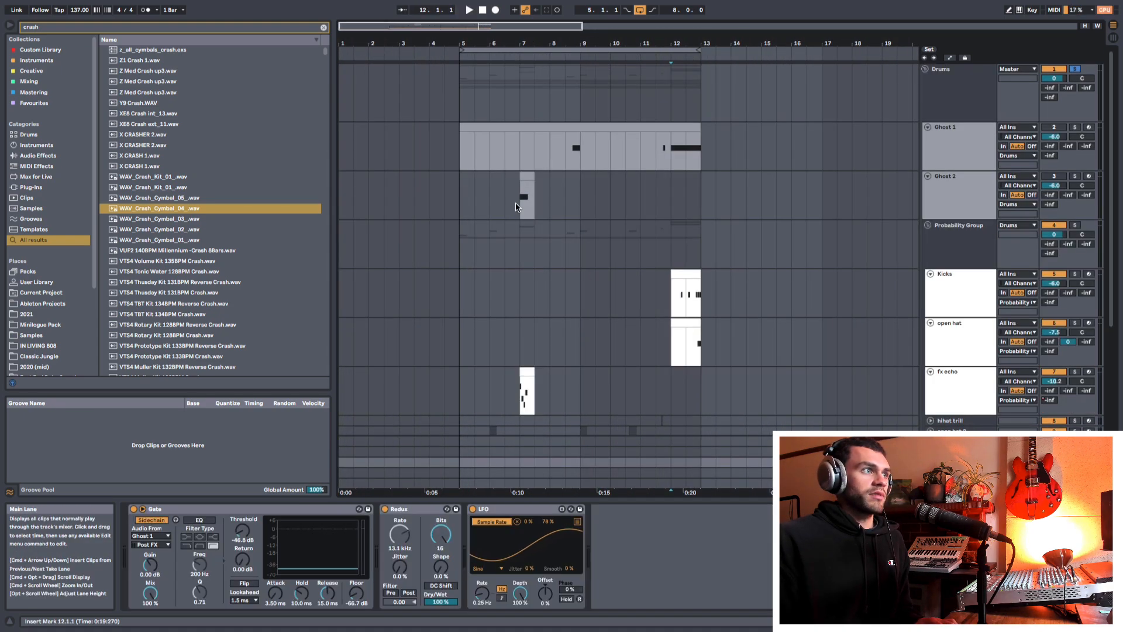
Step: Inspect the Ghost 2 track's devices and the fx echo track's Drum Rack and Gate sidechained from Ghost 2, with fx echo soloed
left_click(976, 186)
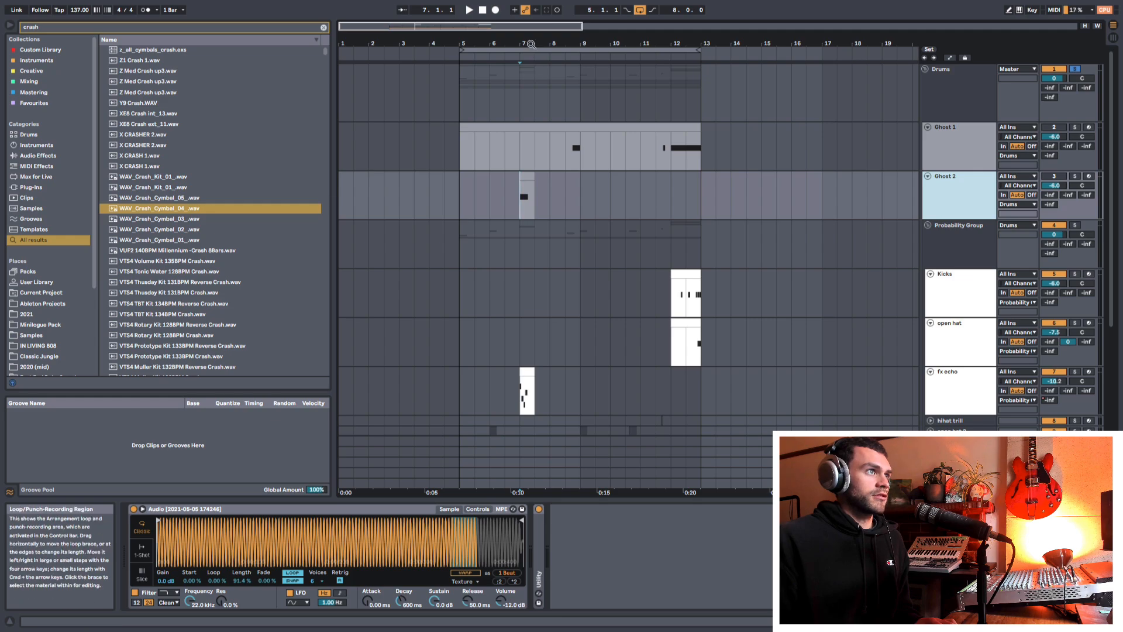
scroll(529, 332, "up", 5)
scroll(523, 328, "down", 4)
left_click(511, 300)
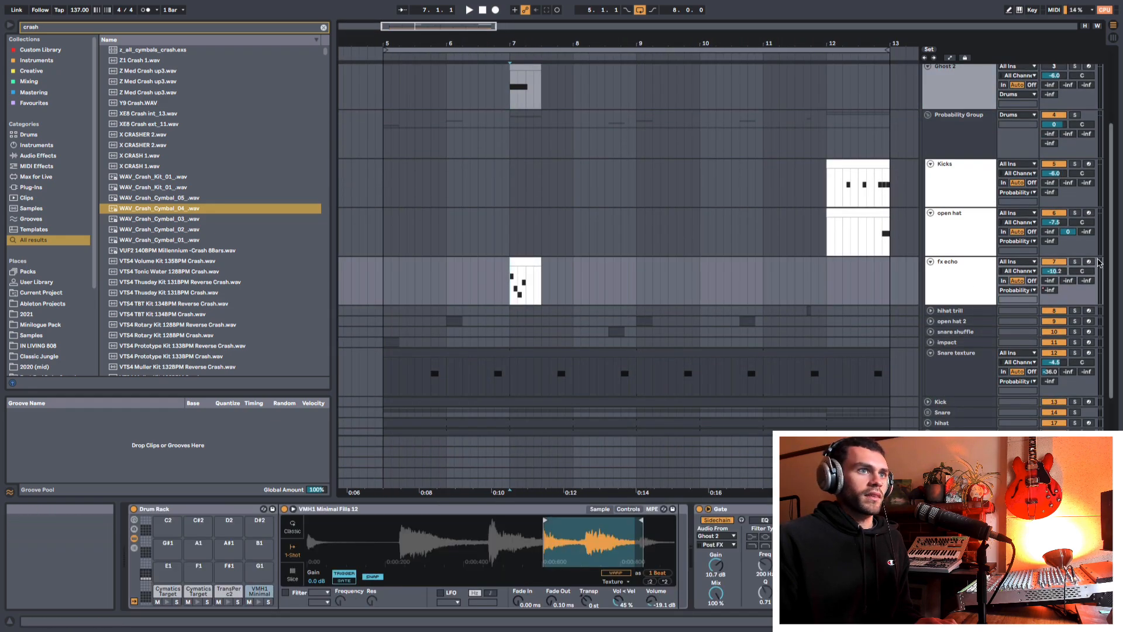
left_click(525, 283)
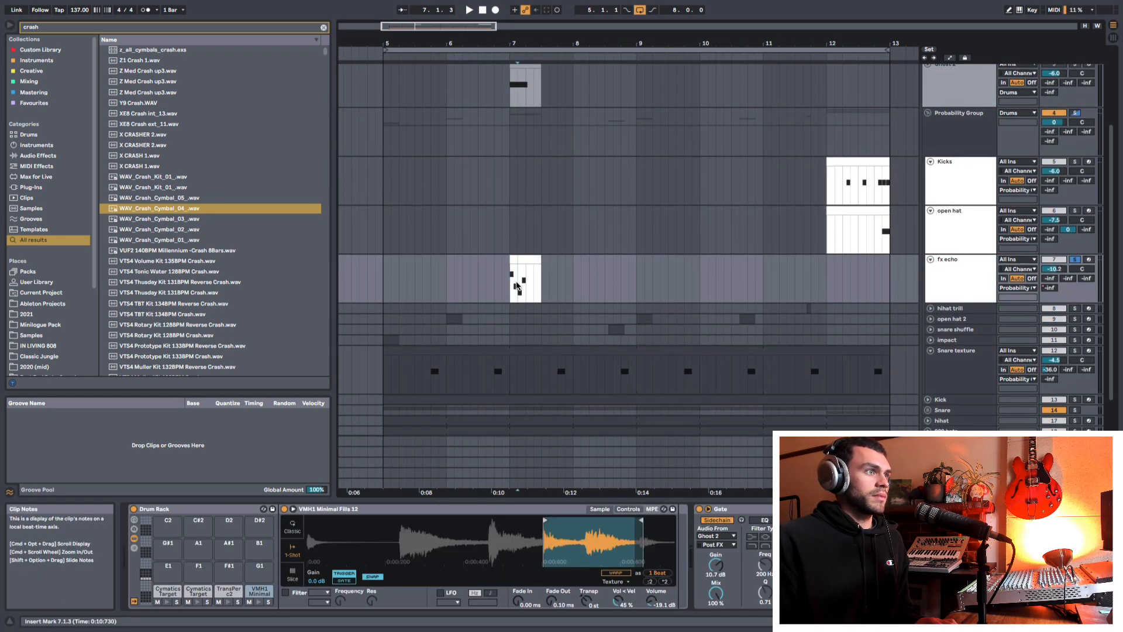
Step: Compare the placement of the Ghost 2 clip at 7.1.1 with the notes of the fx echo clip
mouse_move(516, 283)
left_mouse_down()
mouse_move(535, 285)
mouse_move(528, 296)
left_mouse_up()
scroll(534, 283, "up", 4)
left_click(516, 182)
scroll(517, 329, "down", 4)
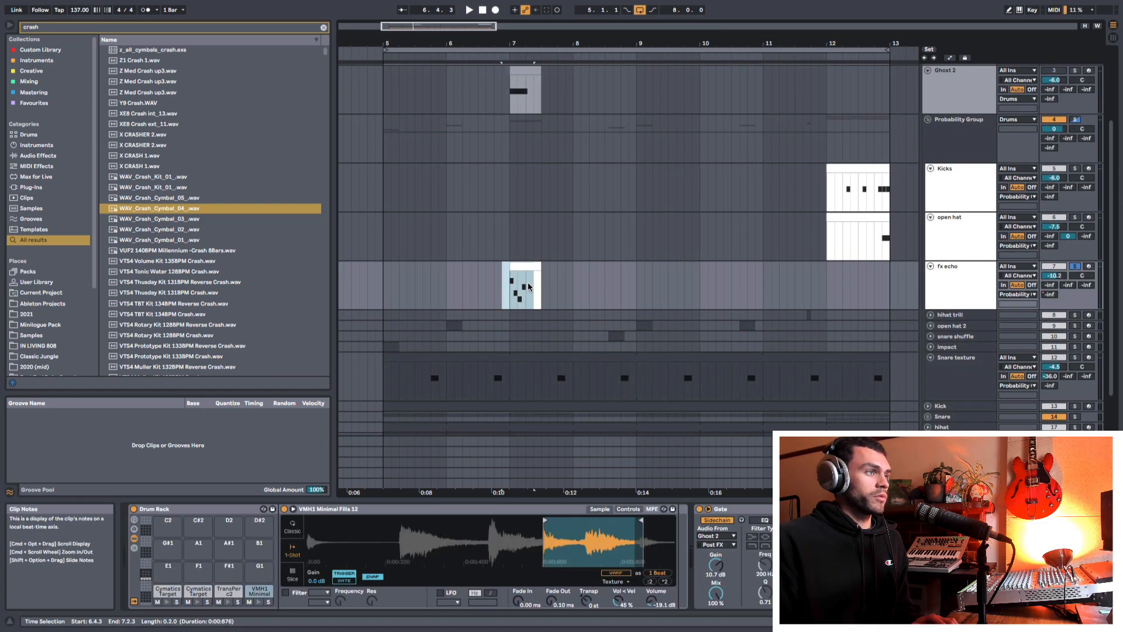
left_click(511, 292)
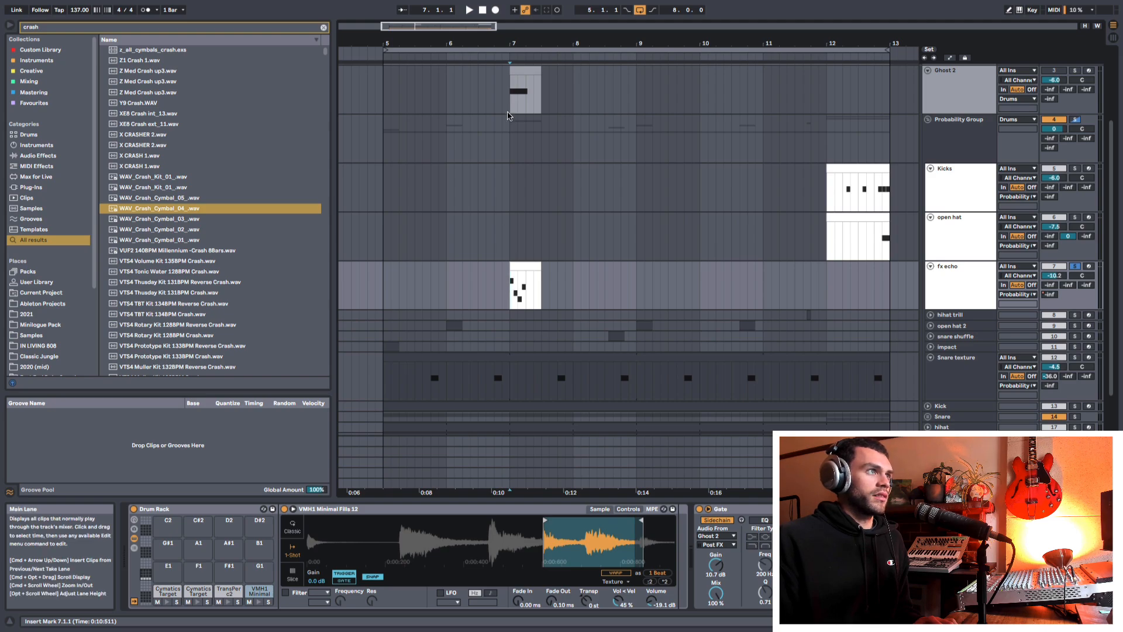
Step: Select the fx echo clip at bar 7 and show the automation of its D-Echo send
left_click_drag(512, 293, 541, 292)
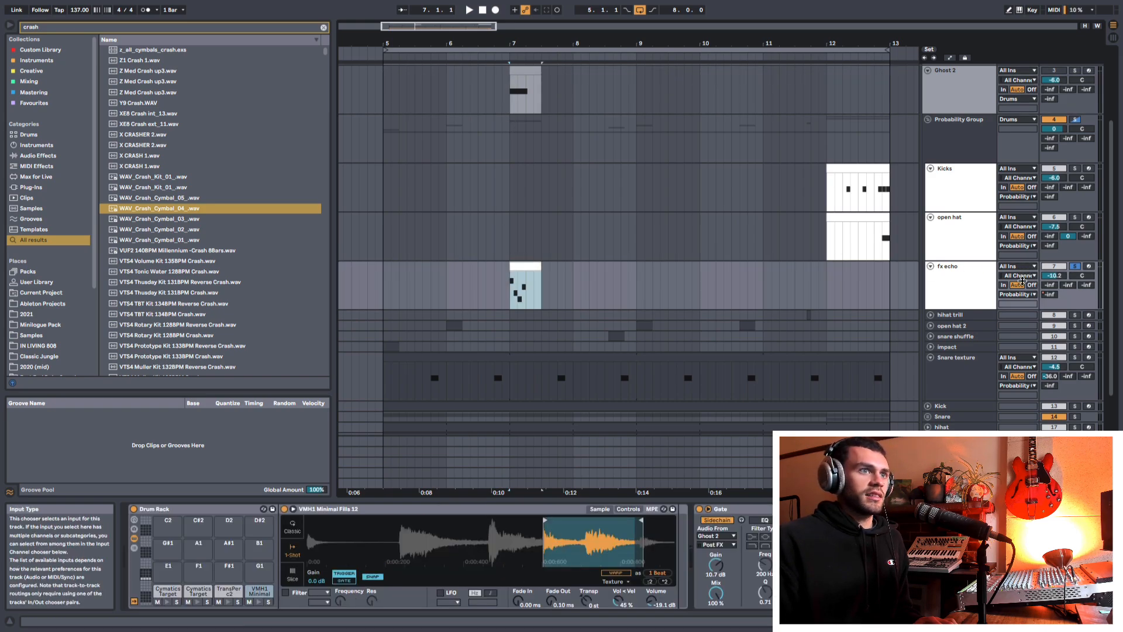
right_click(1047, 296)
left_click(1022, 323)
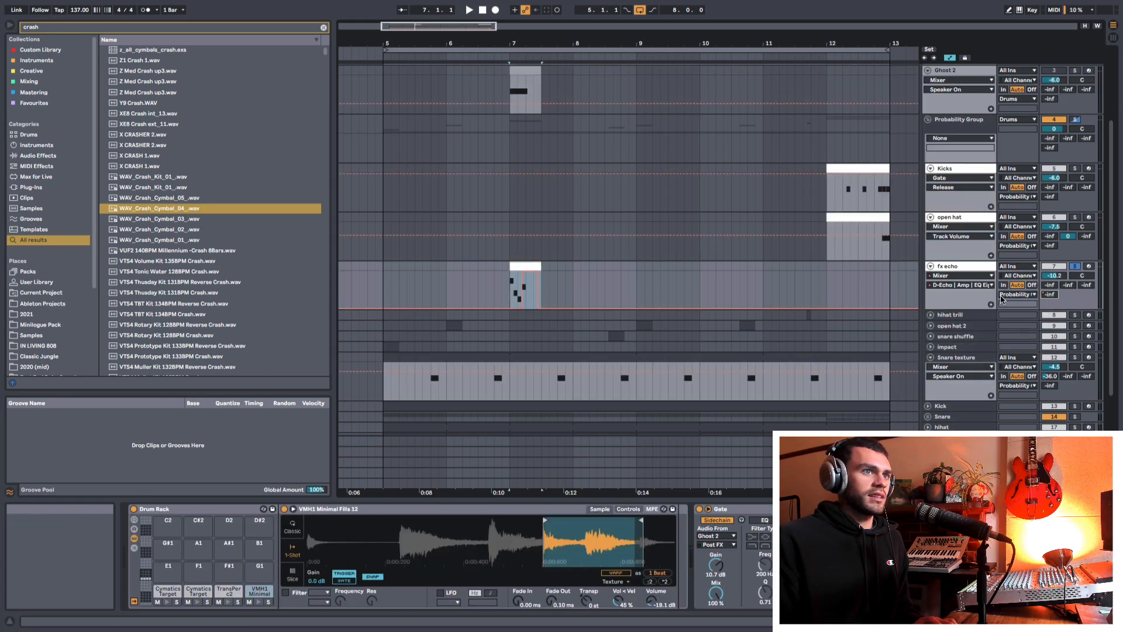
Step: Zoom in on the fx echo clip at bar 7 and play it together with the unsoloed tracks from just before the clip
key("z")
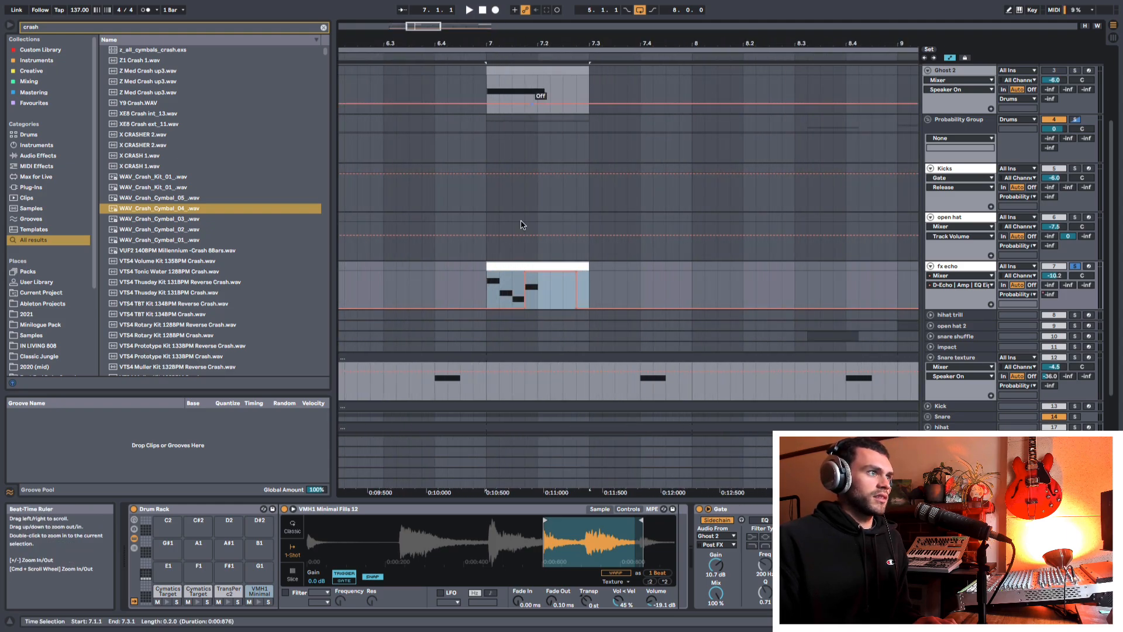
left_click(478, 295)
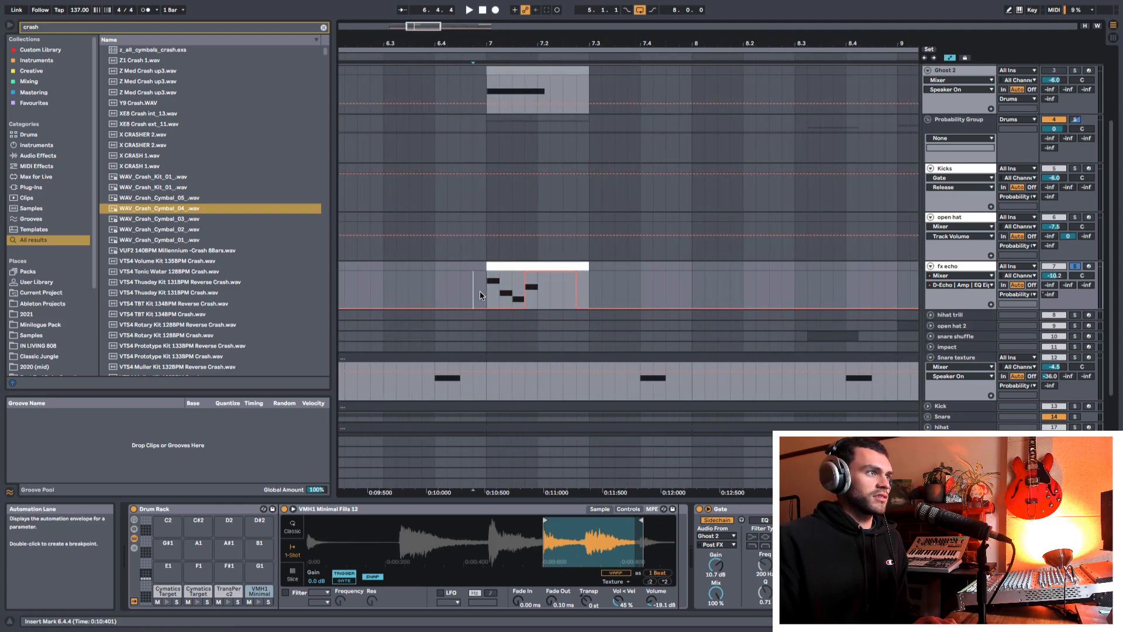
key("space")
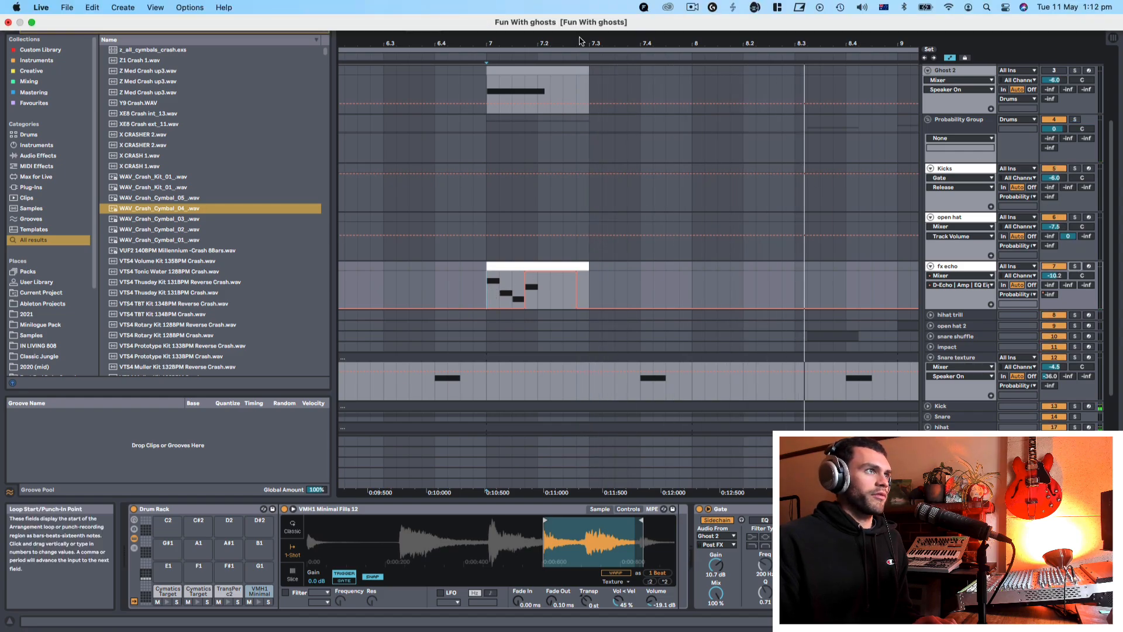
key("space")
Step: Place the insert marker at 5.1.1 on the fx echo track and hide the automation lanes in the arrangement
mouse_move(582, 42)
left_mouse_down()
mouse_move(582, 6)
mouse_move(565, 4)
left_mouse_up()
left_click(458, 273)
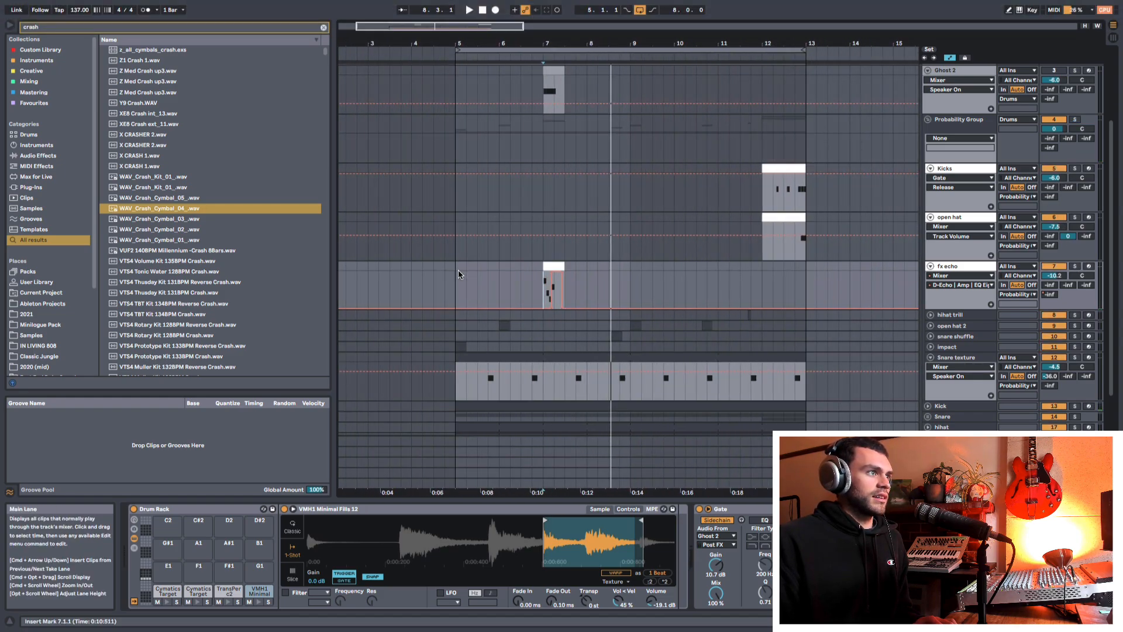
scroll(834, 251, "up", 1)
scroll(834, 251, "up", 5)
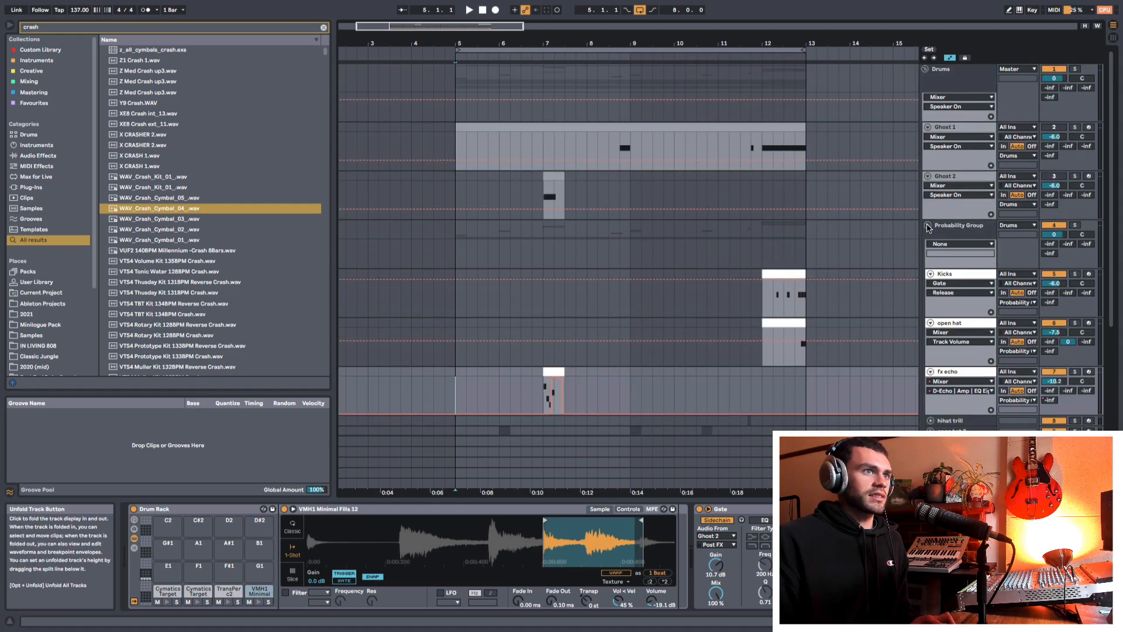
left_click(942, 256)
scroll(471, 296, "down", 2)
left_click(455, 343)
scroll(471, 322, "down", 3)
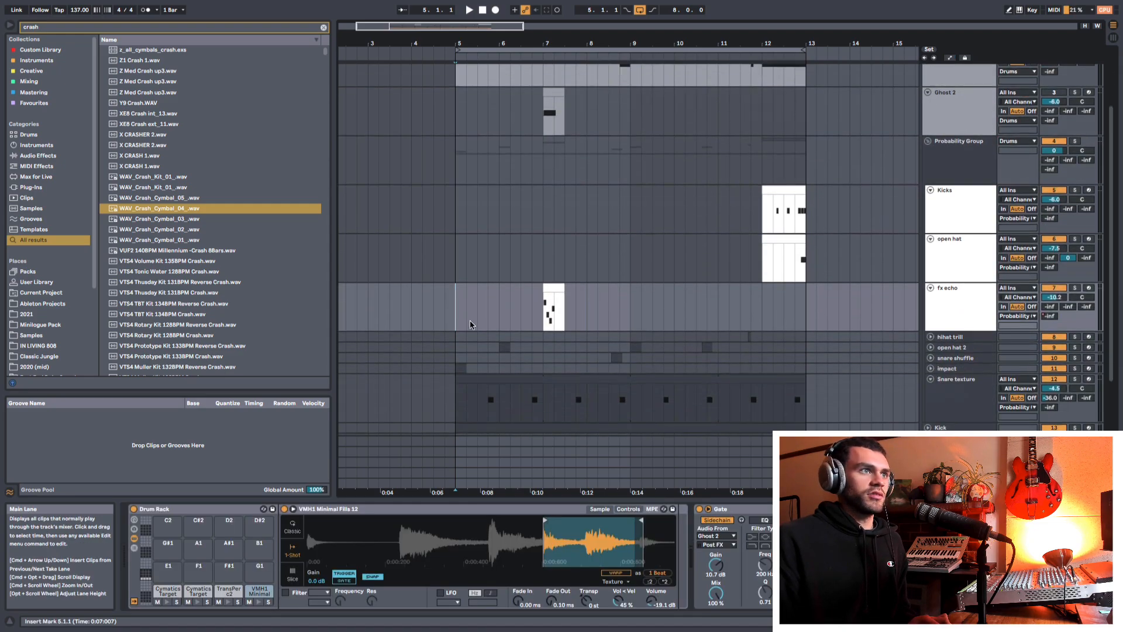
scroll(494, 293, "up", 5)
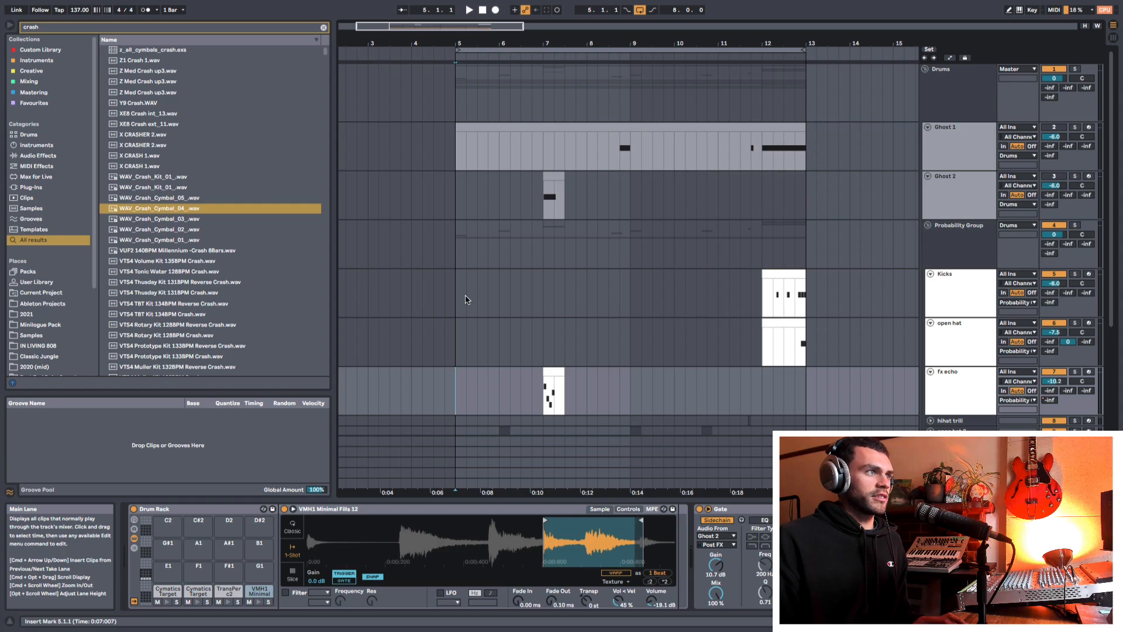
Step: Play the soloed Drums group from bar 5 while looking over its Ghost and Probability Group tracks
key("space")
scroll(673, 278, "down", 1)
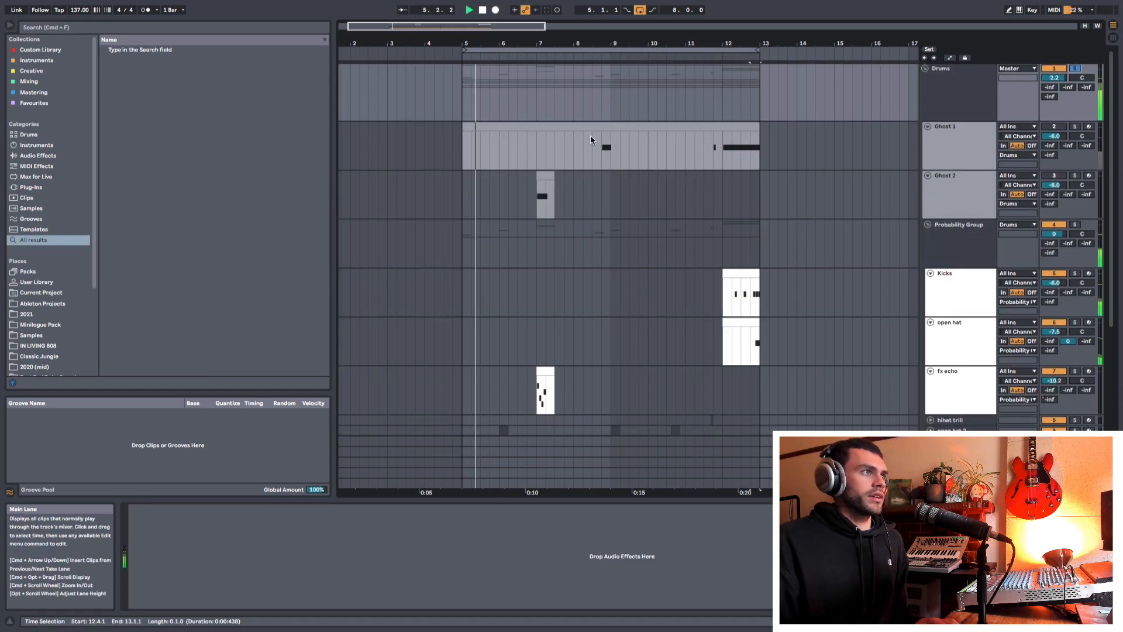
scroll(591, 140, "down", 4)
scroll(624, 168, "up", 4)
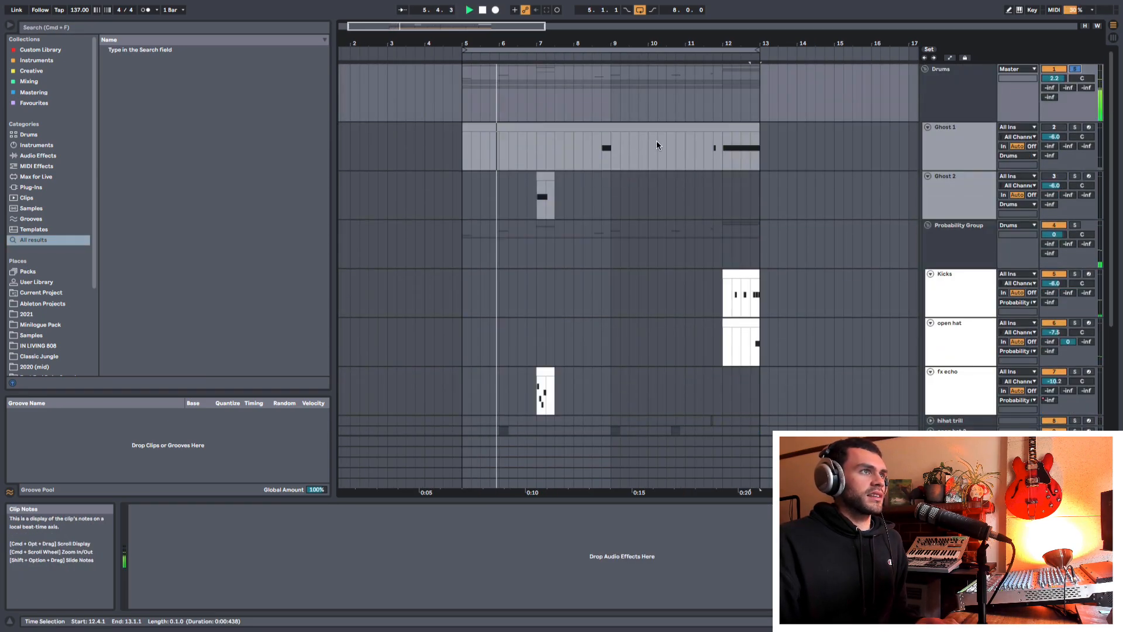
key("space")
Step: Fold the Drums group, unfold the Bass group and solo it alongside the drums for playback
left_click(925, 69)
left_click(950, 99)
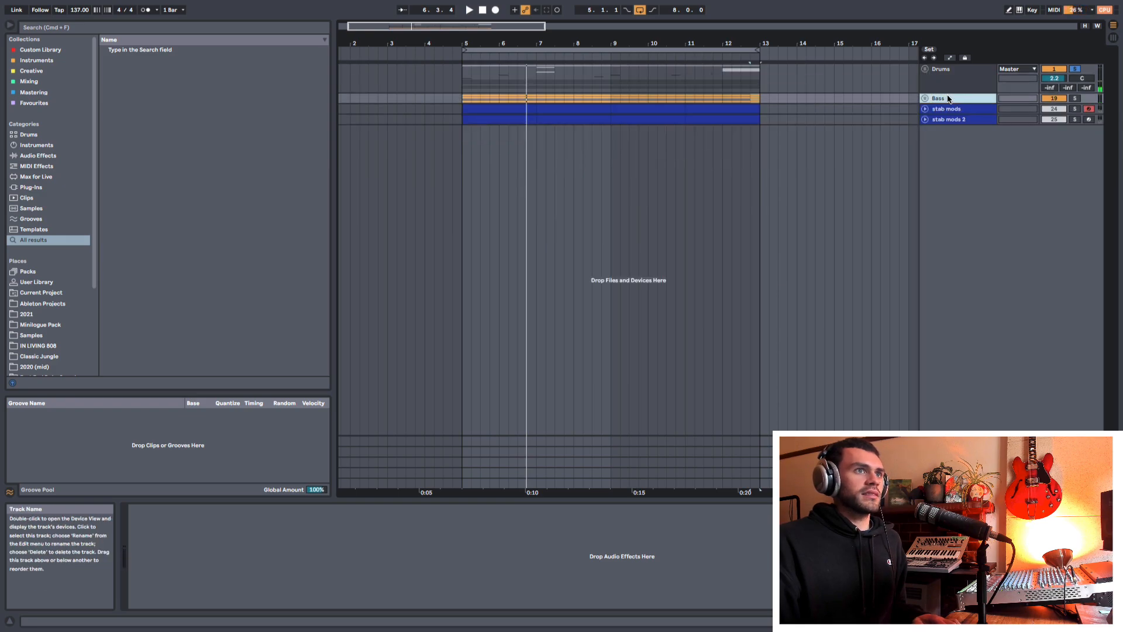
left_click(926, 99)
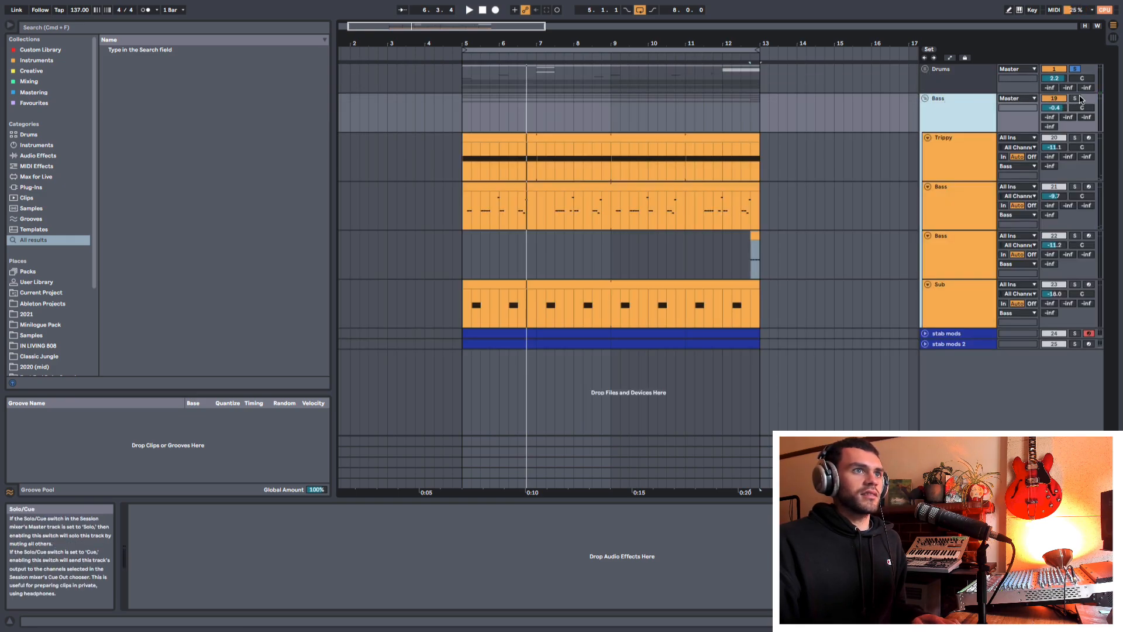
left_click(1080, 100)
key("space")
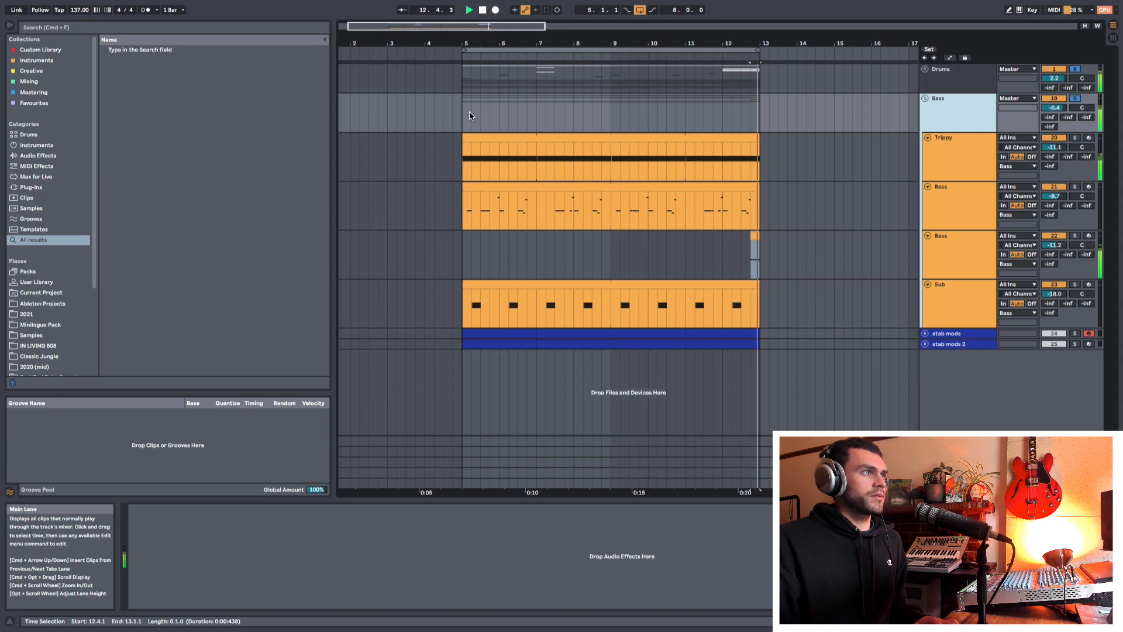
Step: Follow the drums and bass playback through the loop end in bar 12, placing the insert marker at 5.2.1
left_click(471, 117)
mouse_move(565, 42)
left_mouse_down()
mouse_move(467, 64)
mouse_move(468, 54)
mouse_move(501, 62)
mouse_move(466, 42)
mouse_move(539, 49)
mouse_move(474, 42)
left_mouse_up()
left_click_drag(587, 42, 606, 31)
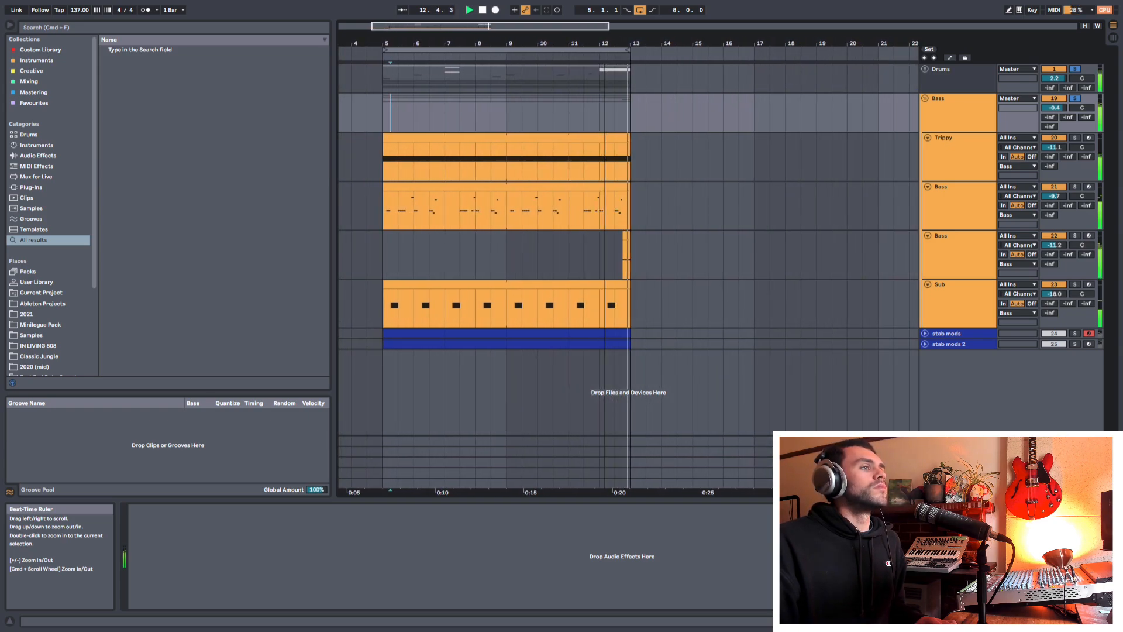
left_click_drag(605, 32, 605, 36)
key("space")
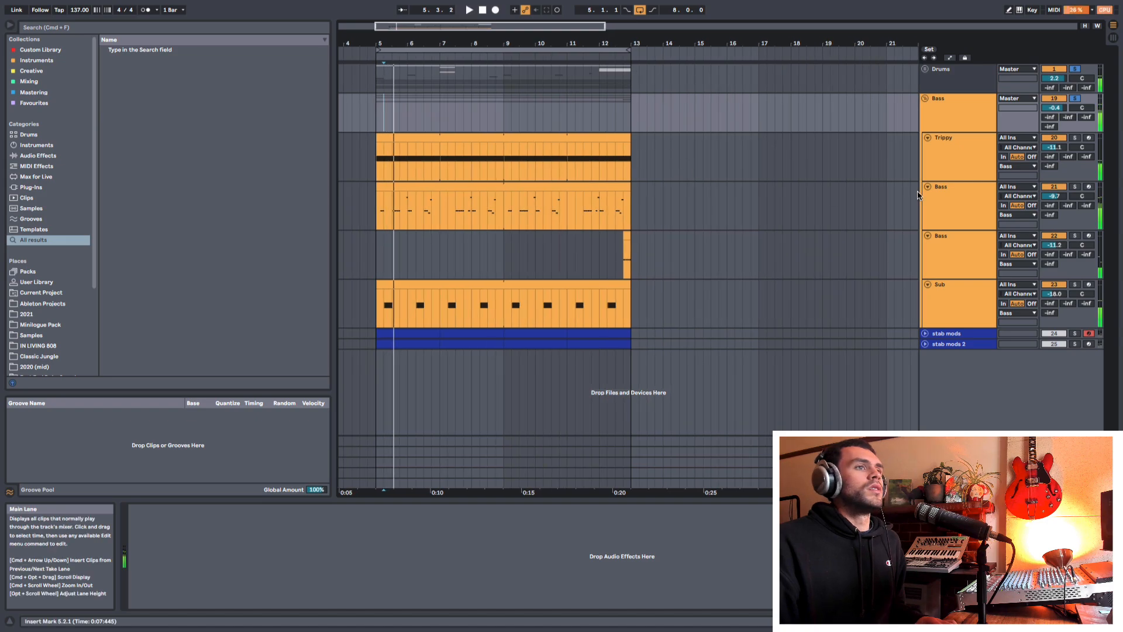
Step: Inspect the notes of the short Bass clip at 12.4.1 and that track's Gate sidechained from Ghost 1
left_click(971, 159)
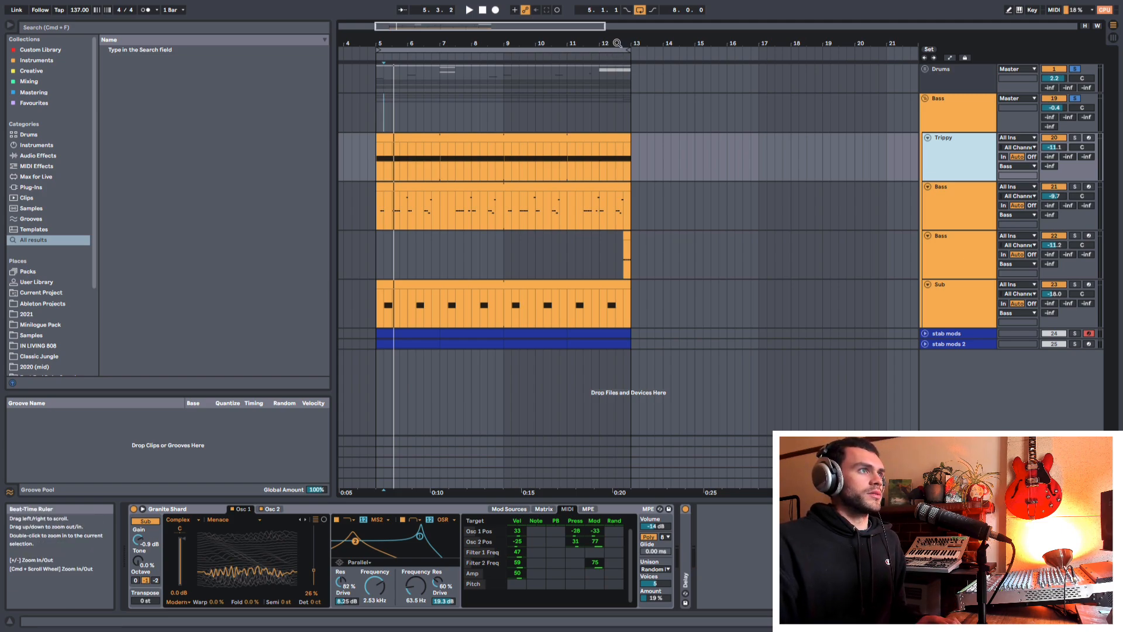
left_click_drag(617, 43, 617, 87)
left_click_drag(604, 267, 642, 262)
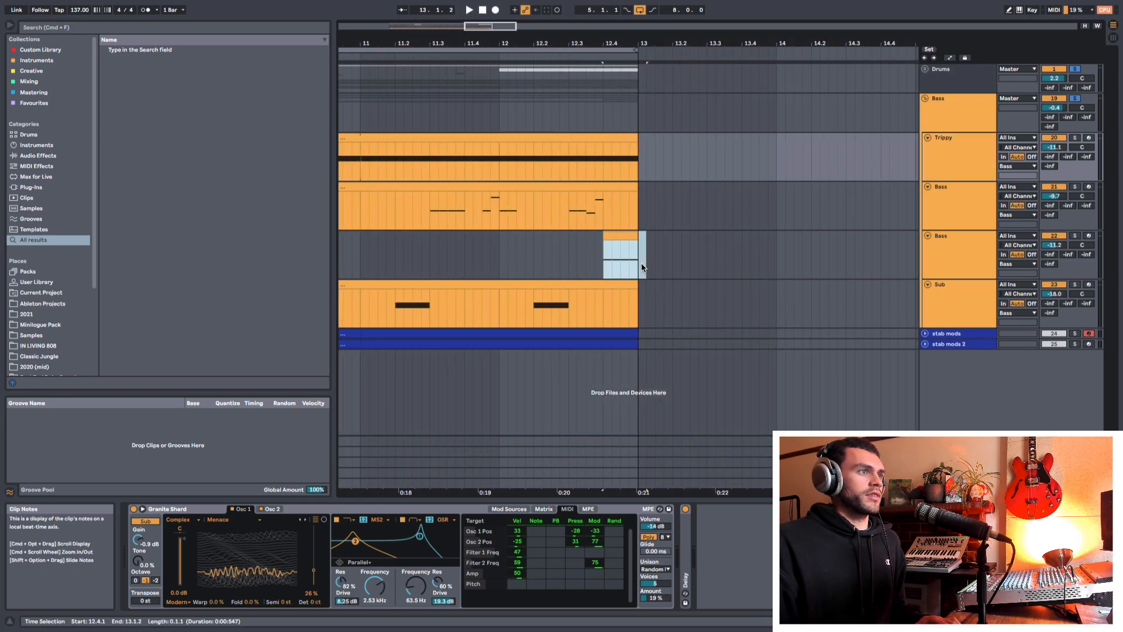
double_click(630, 239)
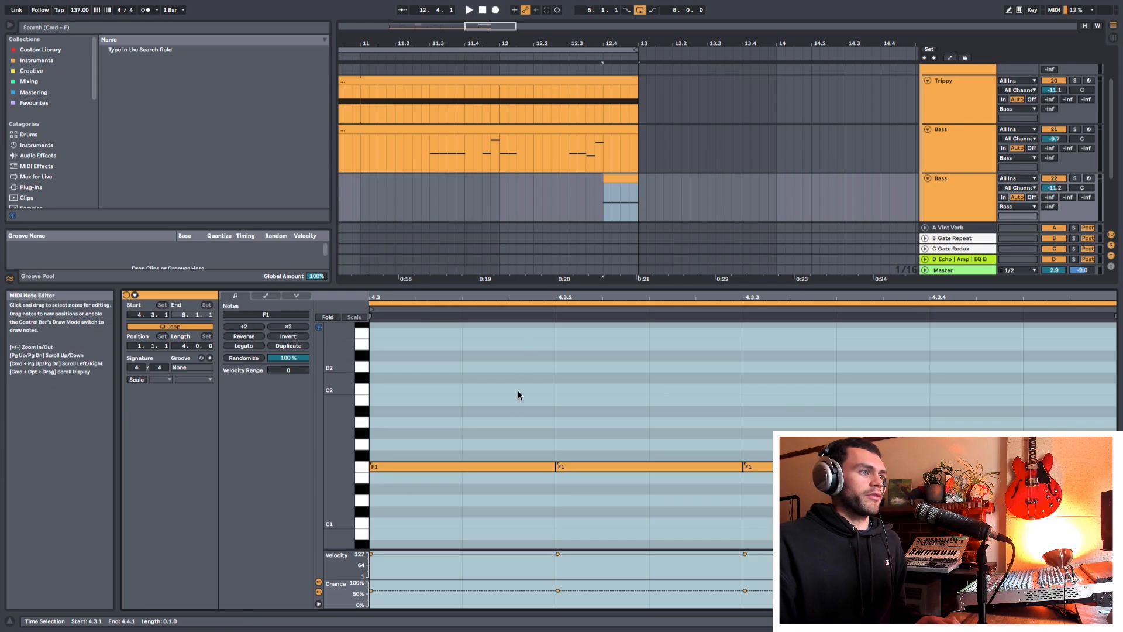
double_click(960, 204)
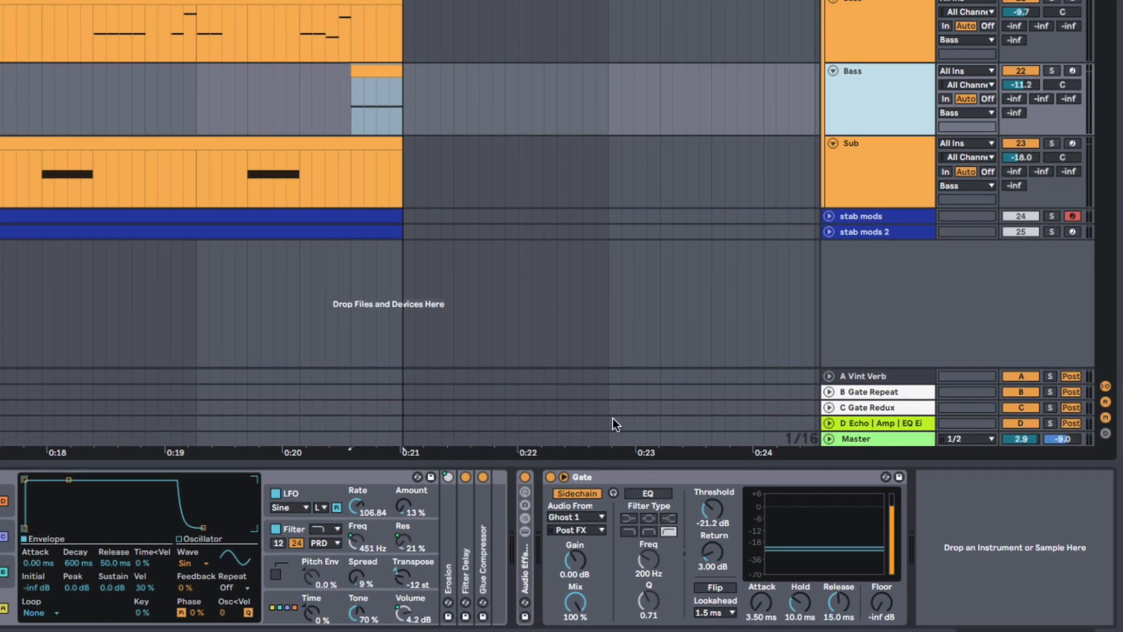
left_click(599, 476)
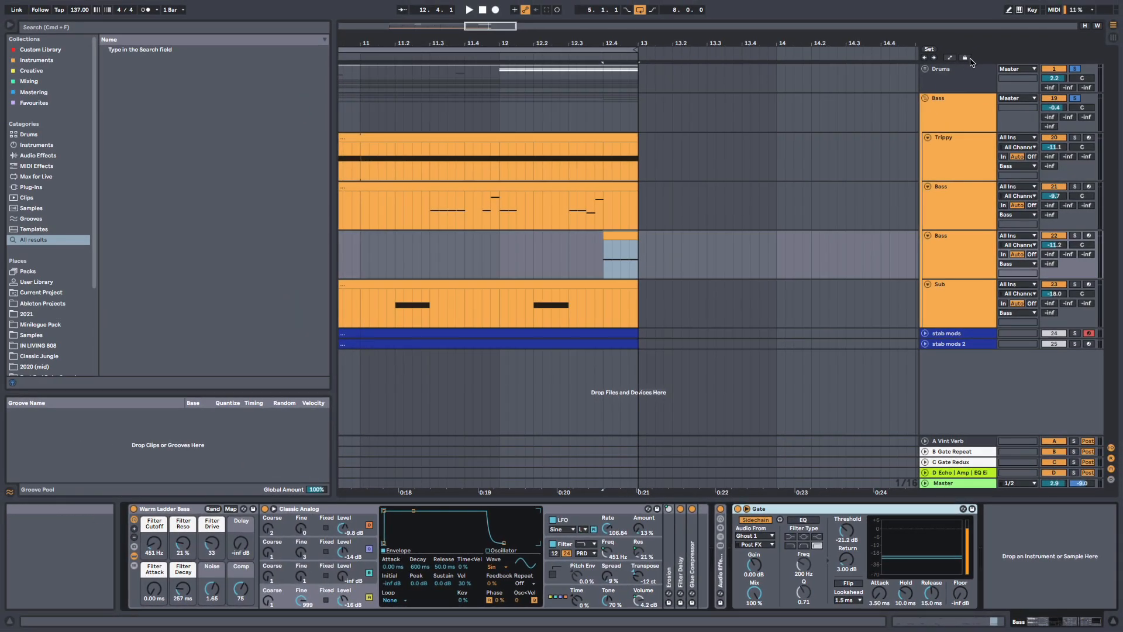
Step: Unfold the Drums group and select the Ghost 1 note spanning 12.1.1 to 13.1.1
left_click(965, 71)
left_click(926, 69)
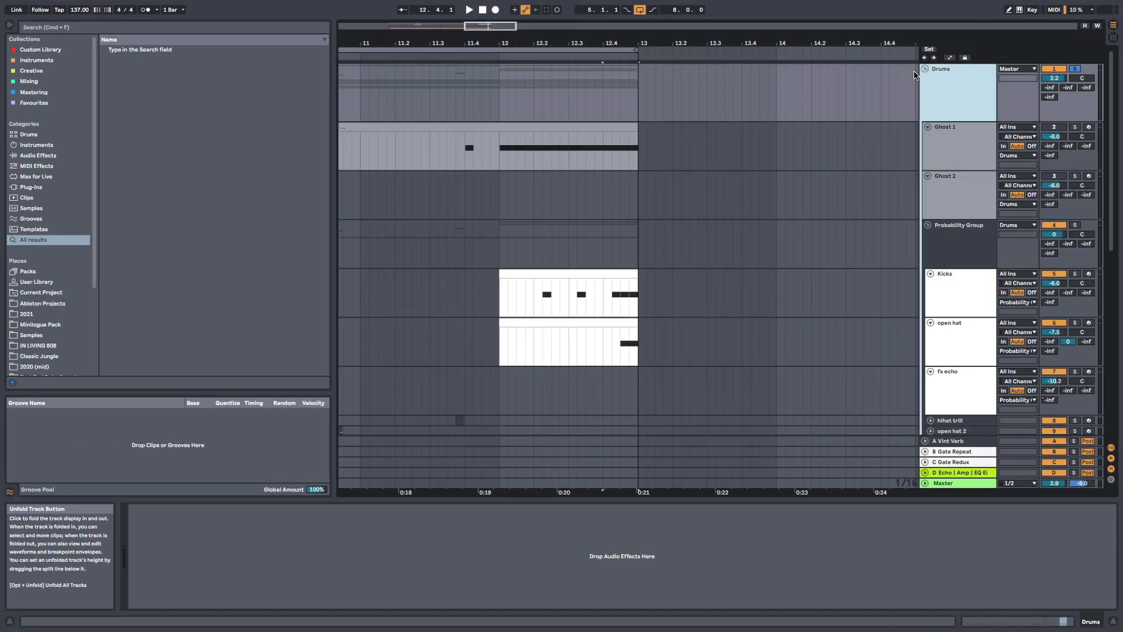
left_click(507, 152)
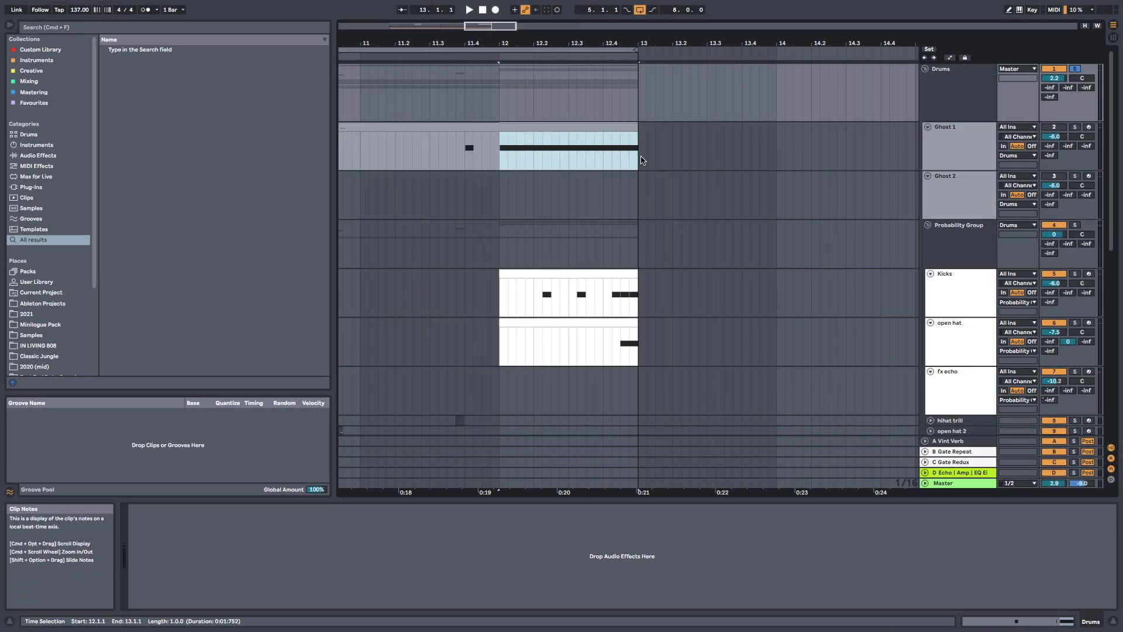
Step: Select the short Bass clip from 12.4.1 to 13.1.1 and place the insert marker just before it at 12.3.4
scroll(567, 135, "down", 10)
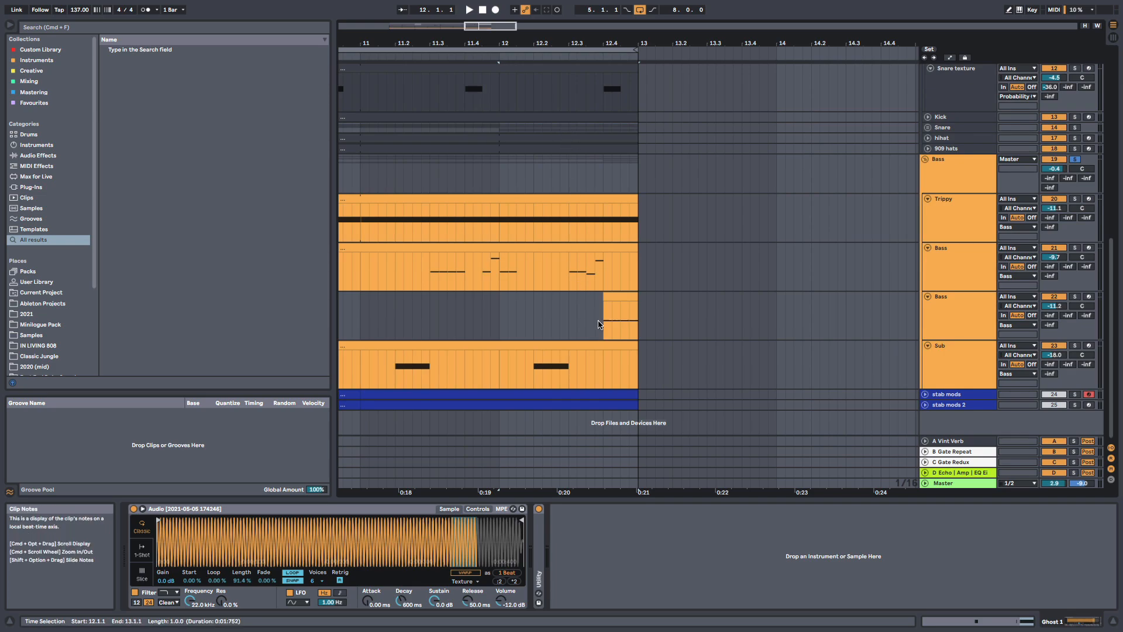
left_click_drag(603, 325, 640, 329)
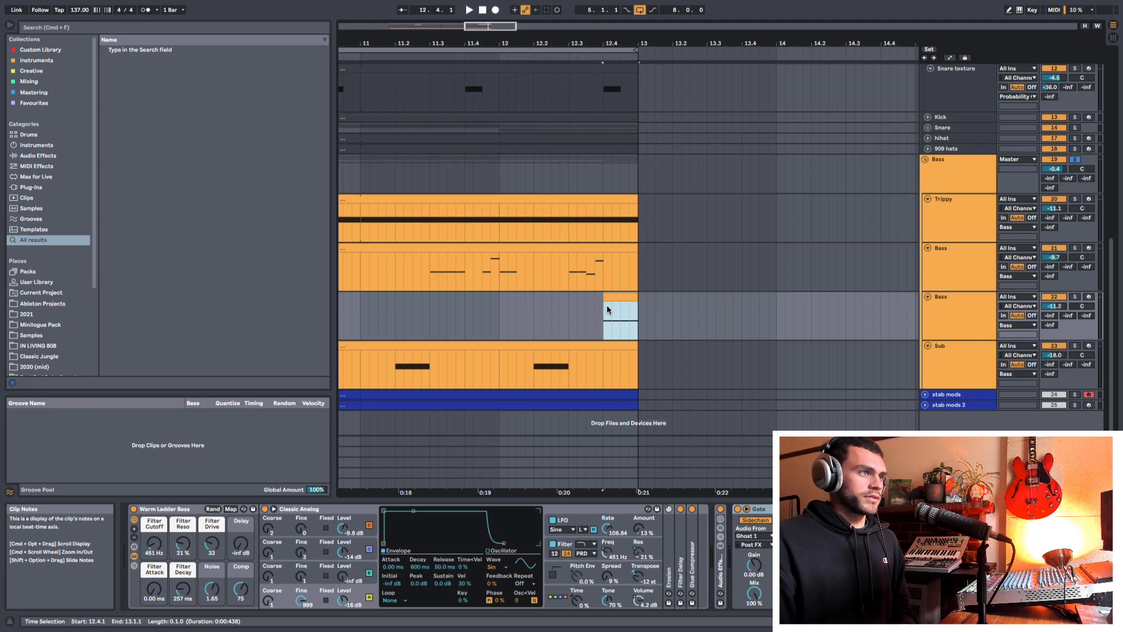
left_click(597, 318)
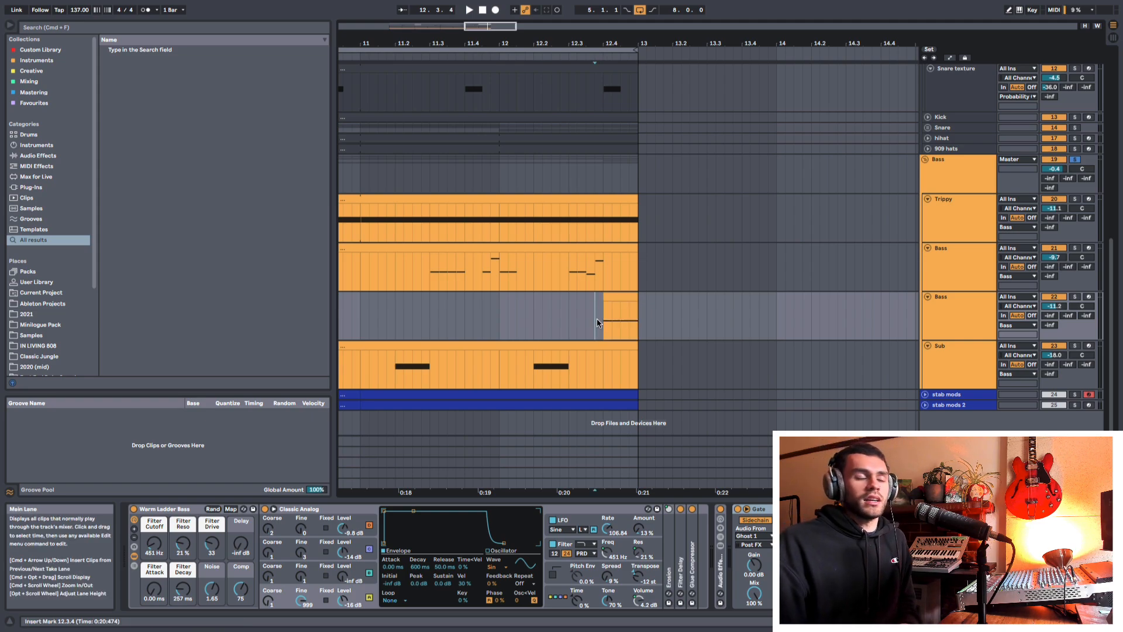